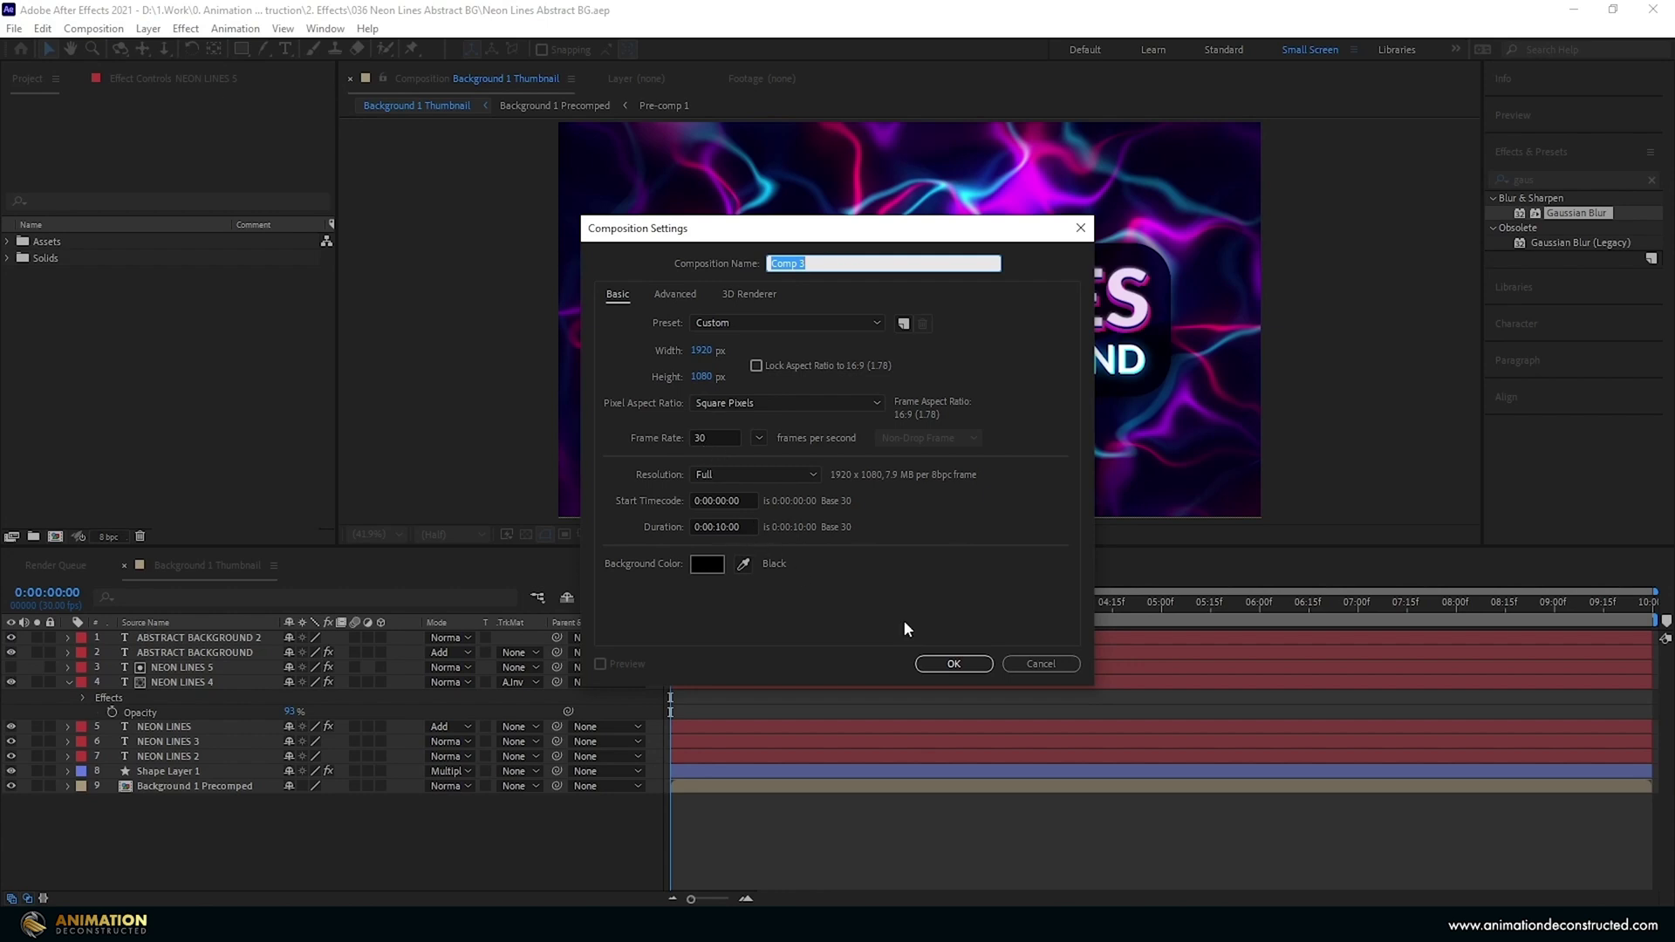
Step: Confirm the 1920×1080 Comp 3 settings and add a dark blue solid layer named BG
{"action": "left_click", "coordinate": [954, 662]}
{"action": "right_click", "coordinate": [123, 703]}
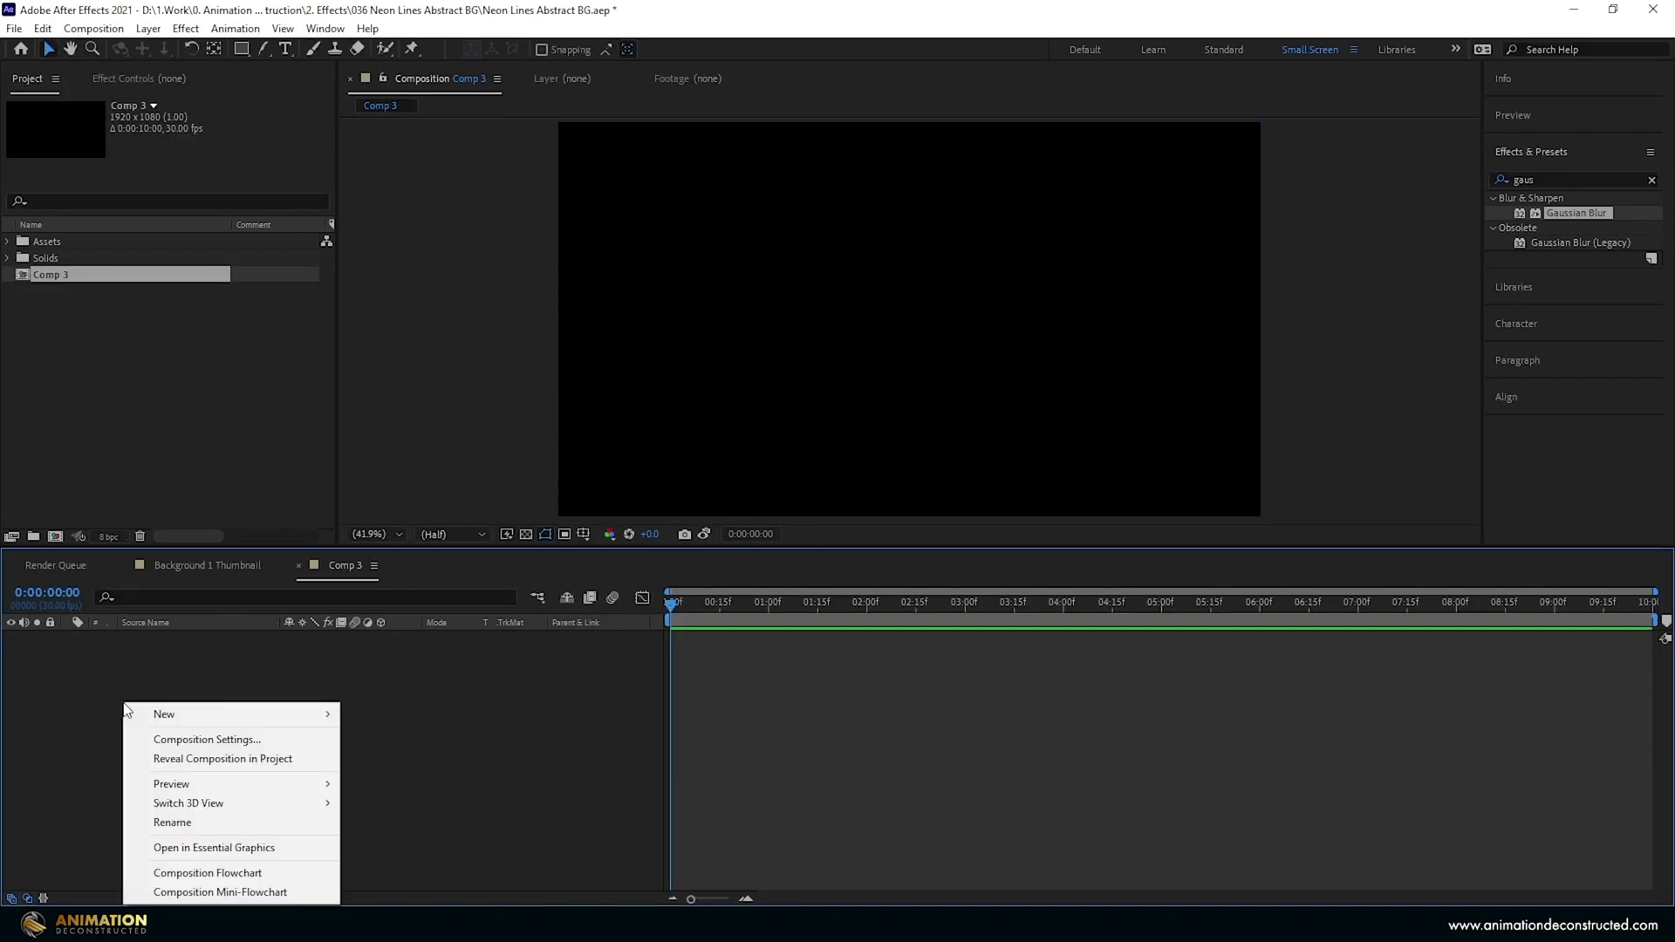
{"action": "mouse_move", "coordinate": [181, 714]}
{"action": "left_click", "coordinate": [415, 762]}
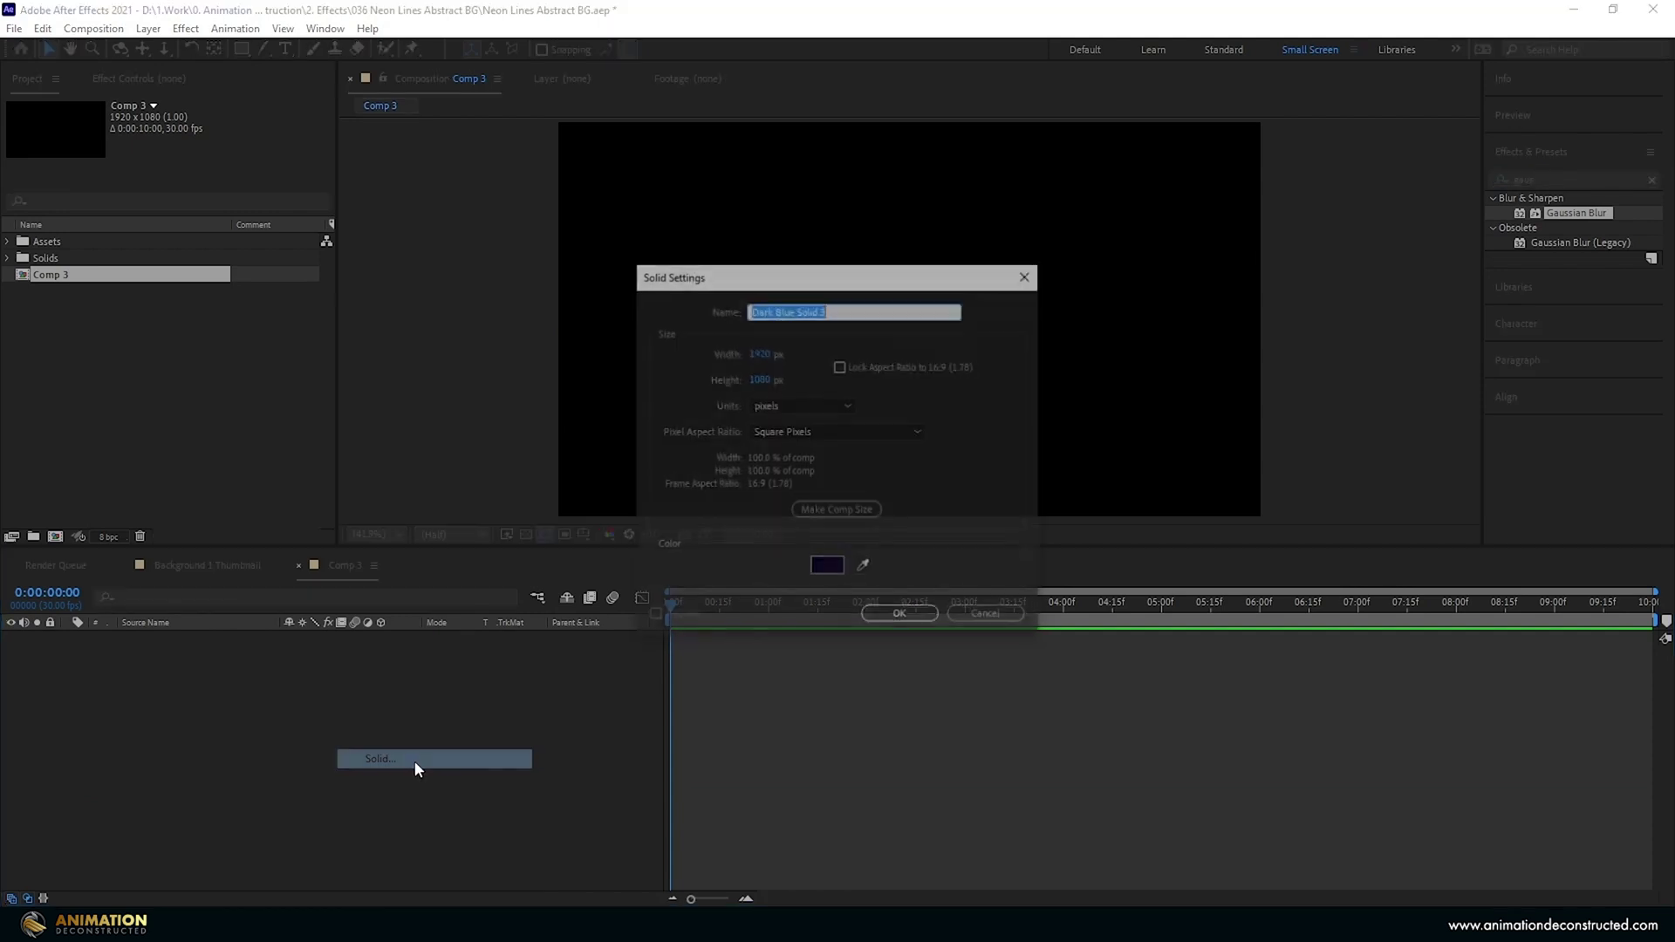
{"action": "type", "text": "BG"}
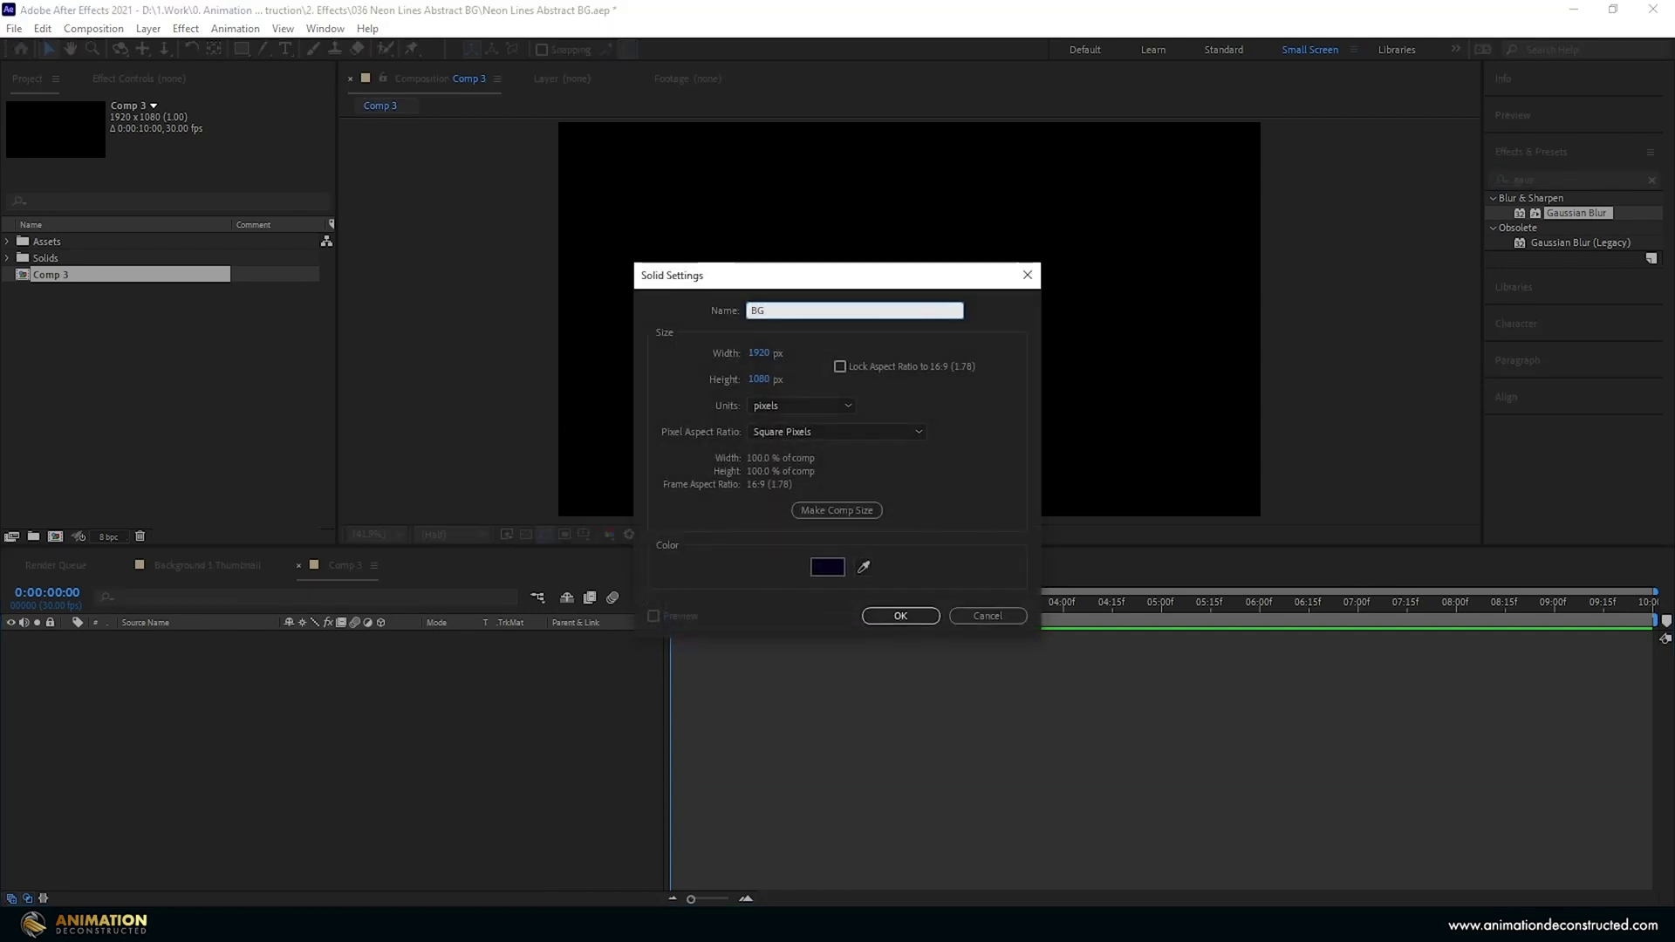
{"action": "key", "text": "Return"}
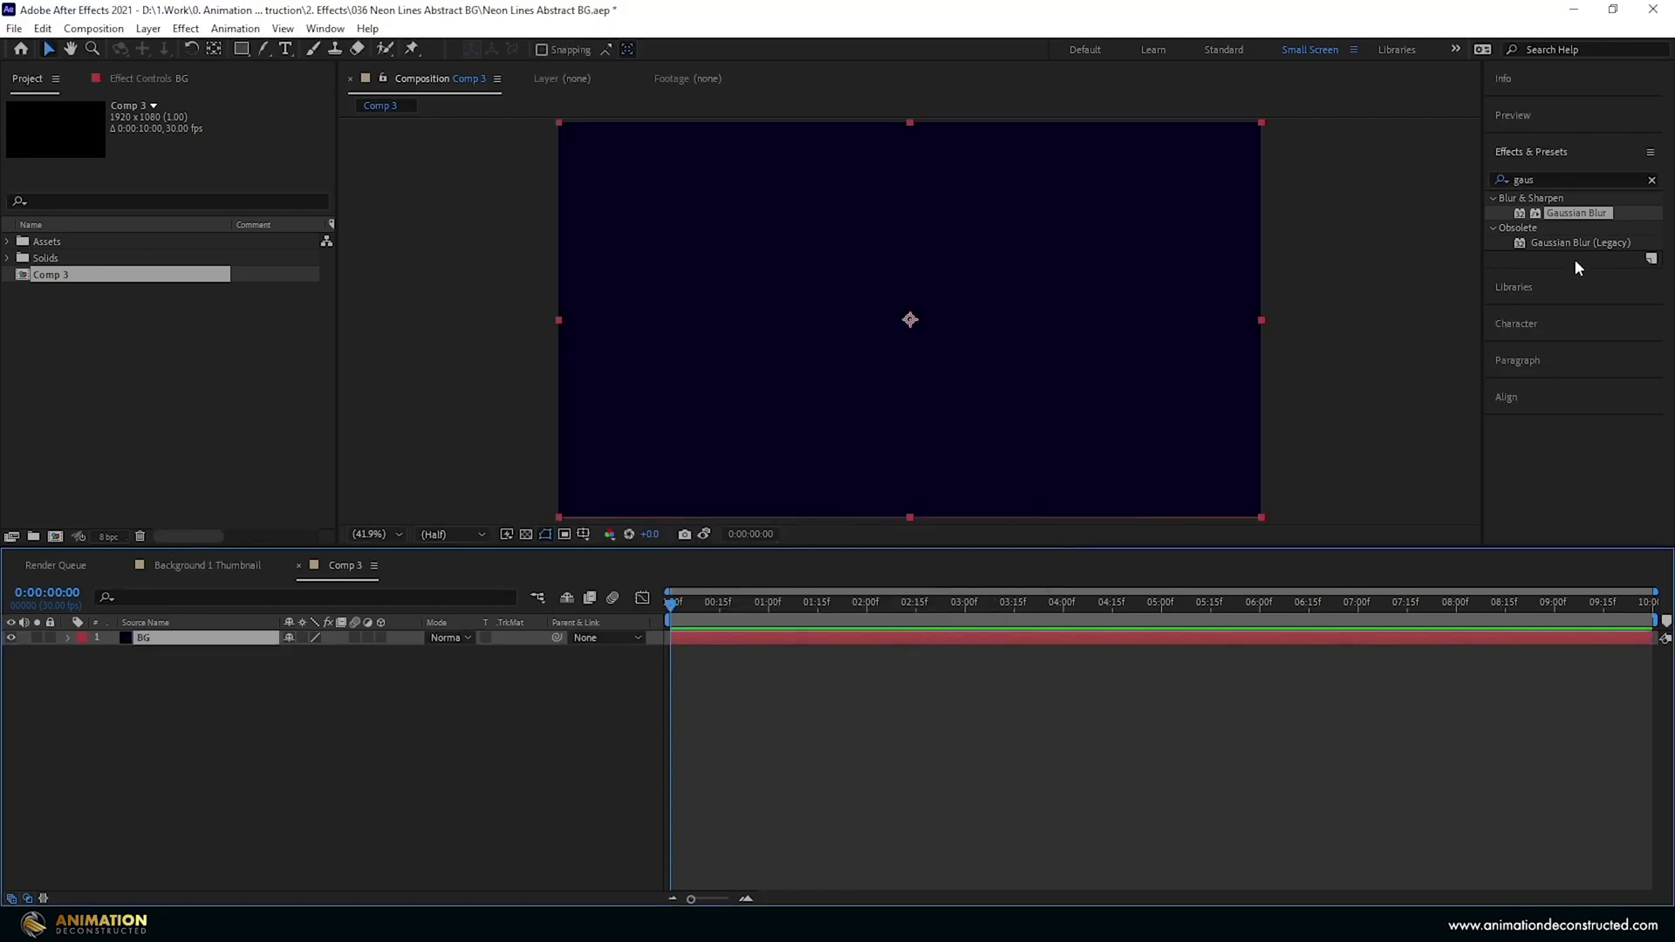
Step: Apply Gradient Ramp to BG, running from the bottom-left to the top-right corner
{"action": "left_click", "coordinate": [1561, 177]}
{"action": "type", "text": "gradi"}
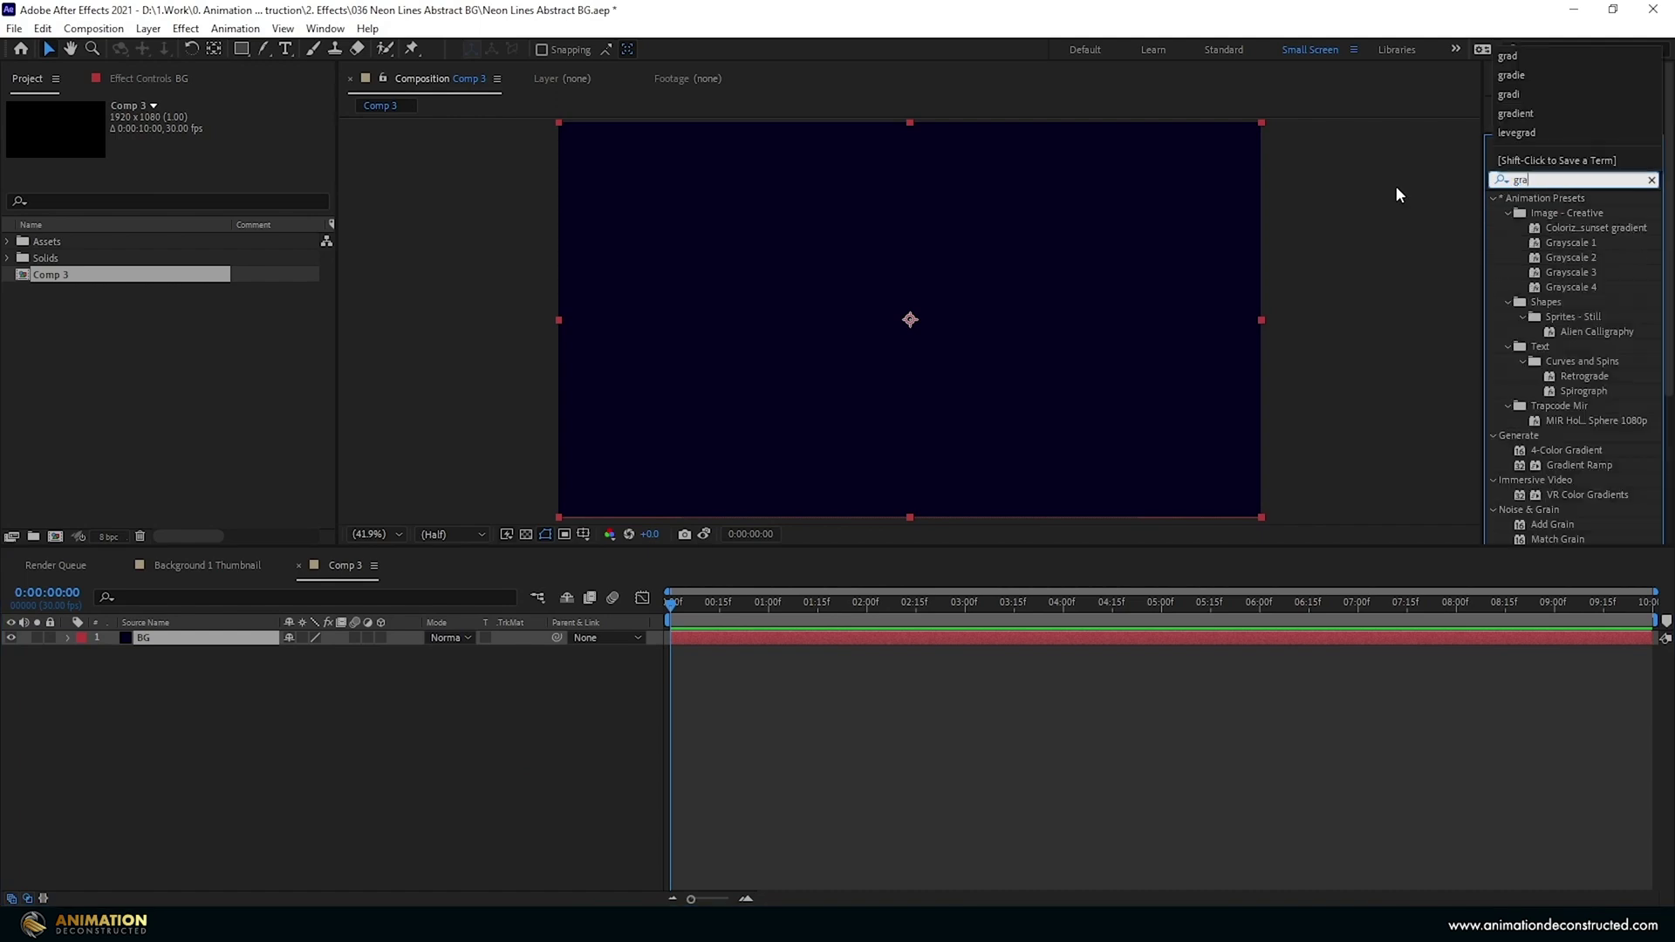
{"action": "double_click", "coordinate": [1581, 272]}
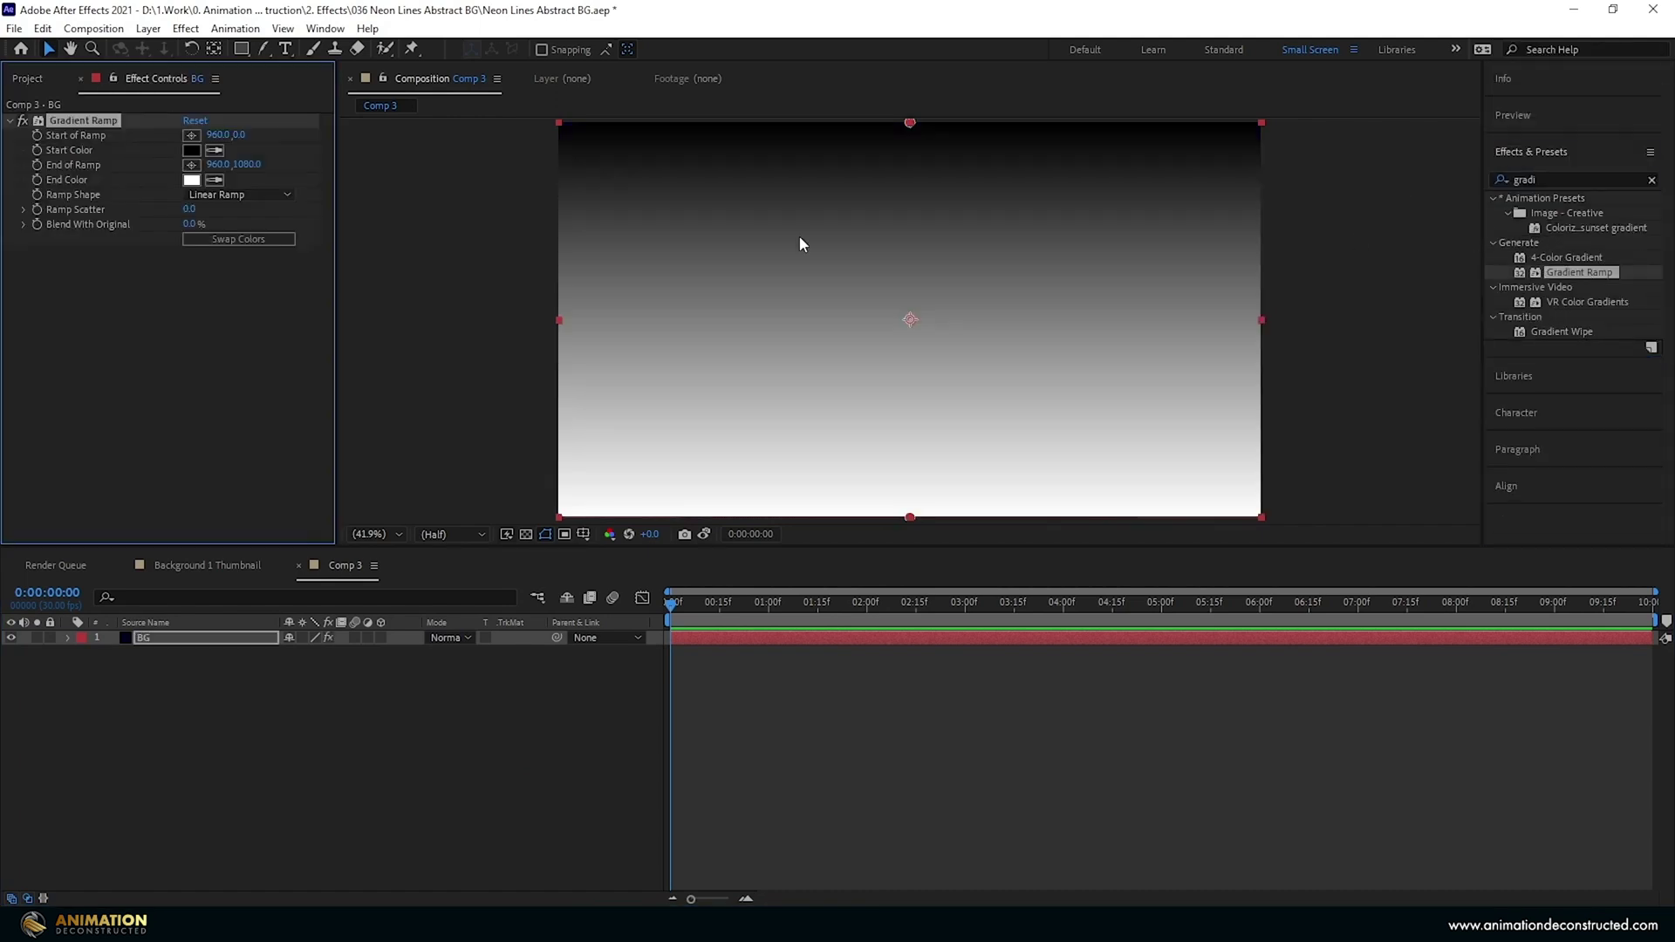
{"action": "left_click_drag", "start_coordinate": [909, 123], "coordinate": [560, 514]}
{"action": "left_click_drag", "start_coordinate": [910, 587], "coordinate": [1325, 127]}
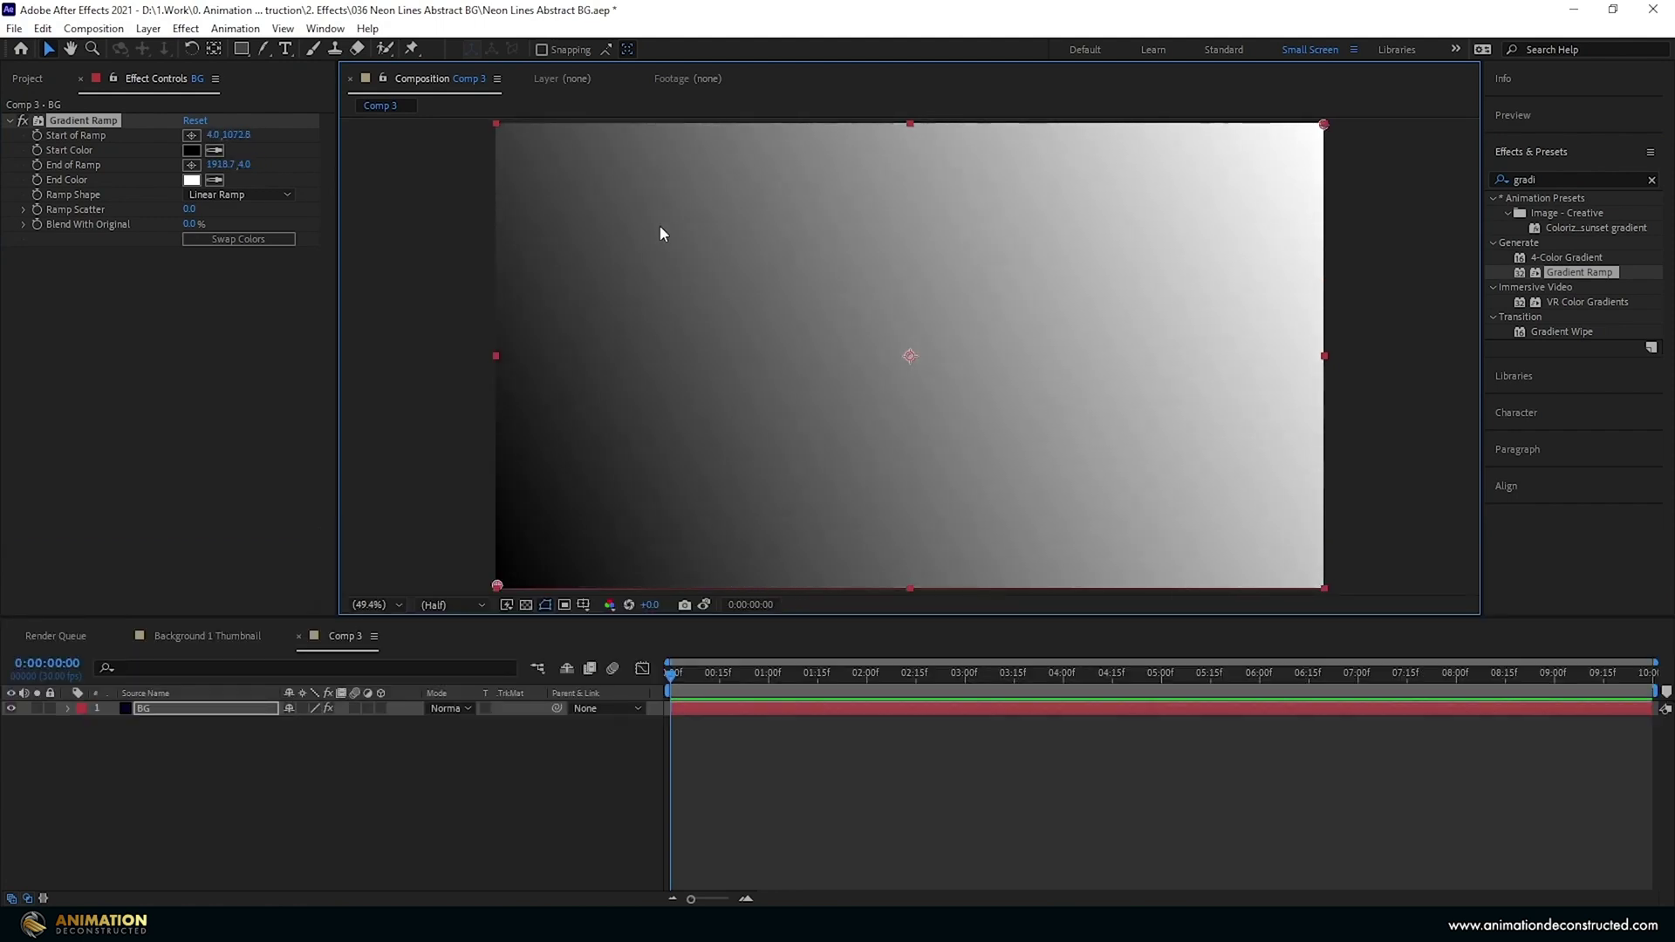
Step: Set the gradient Start Color to 040010 and End Color to 060010
{"action": "left_click", "coordinate": [186, 150]}
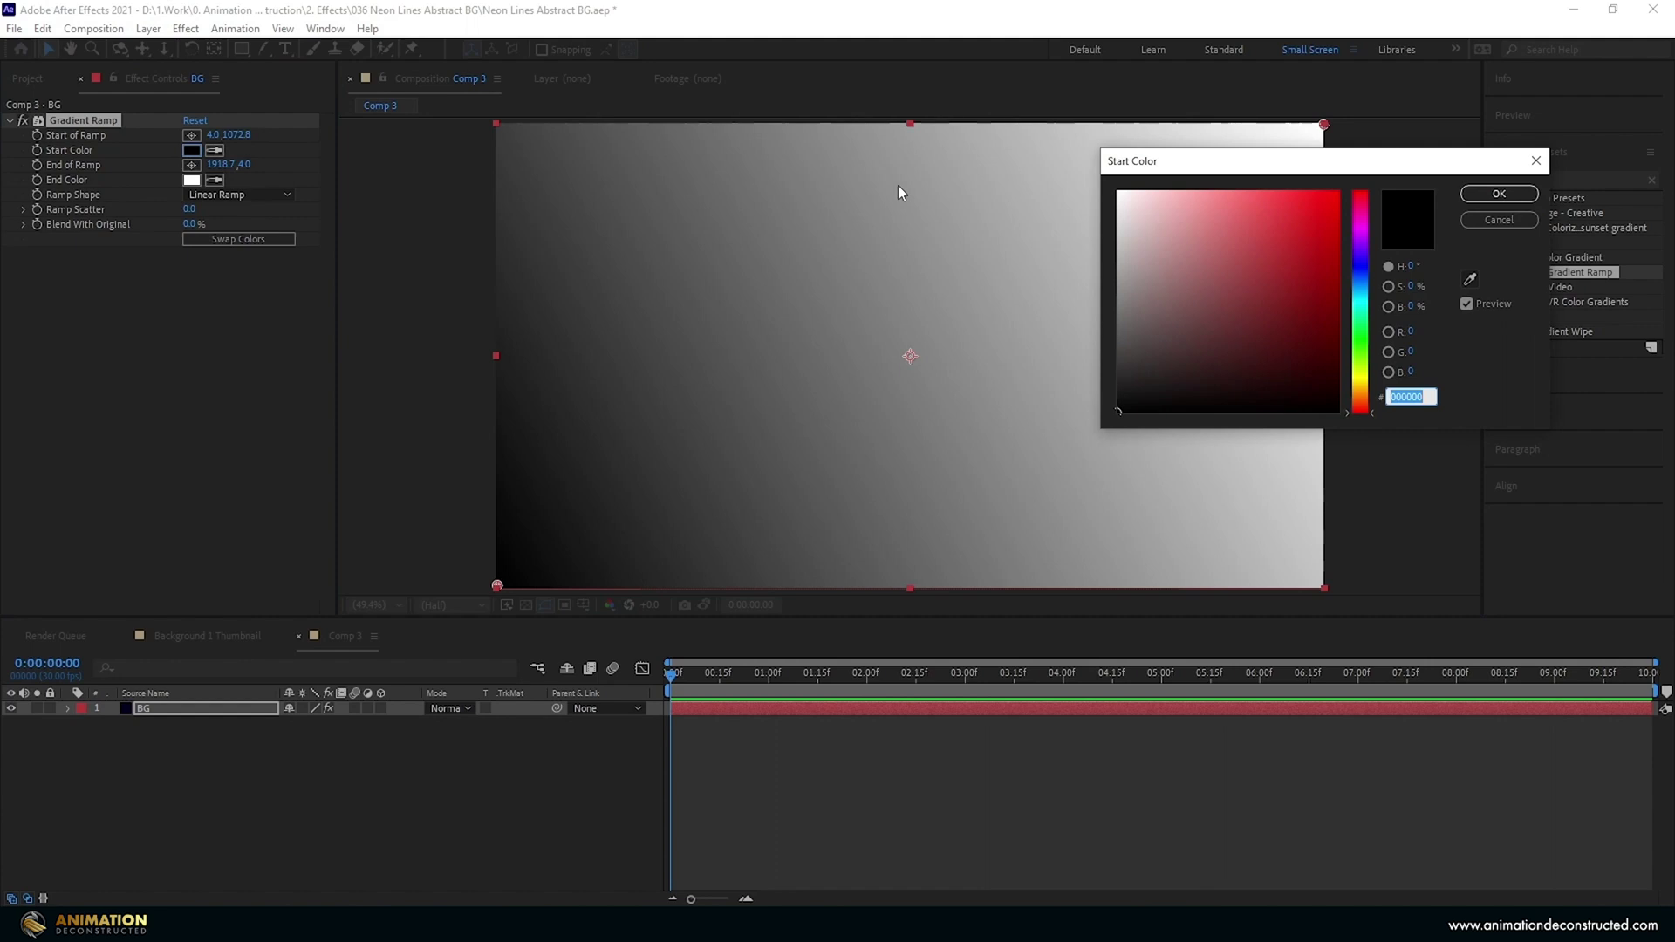
{"action": "type", "text": "0400"}
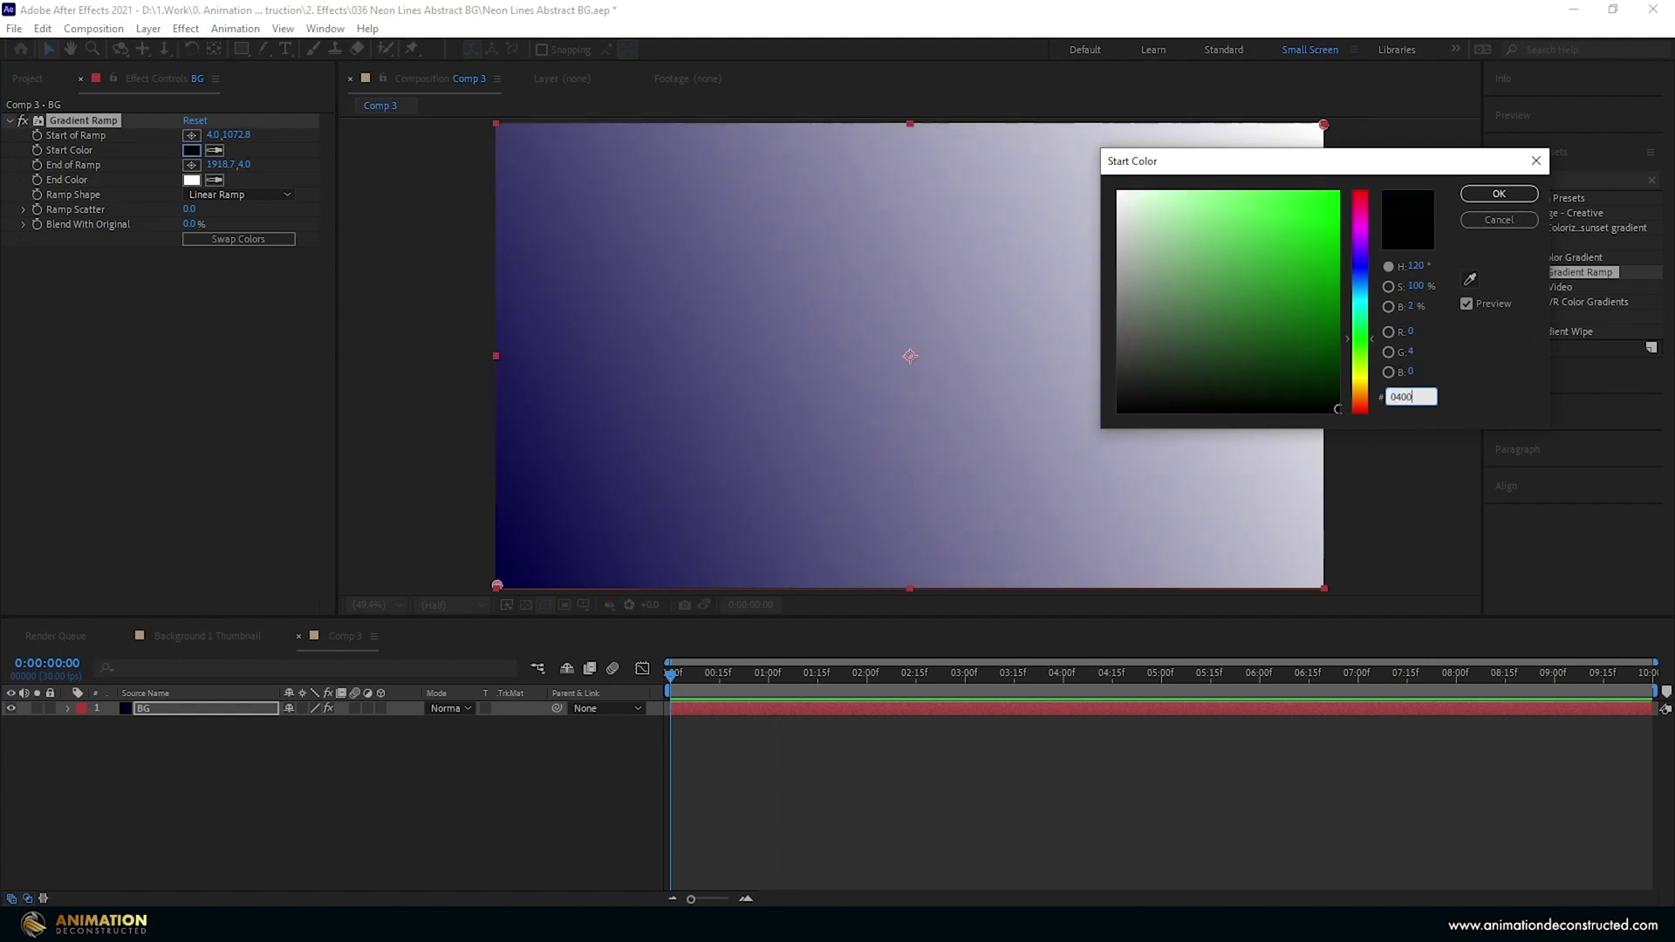
{"action": "type", "text": "10"}
{"action": "key", "text": "Return"}
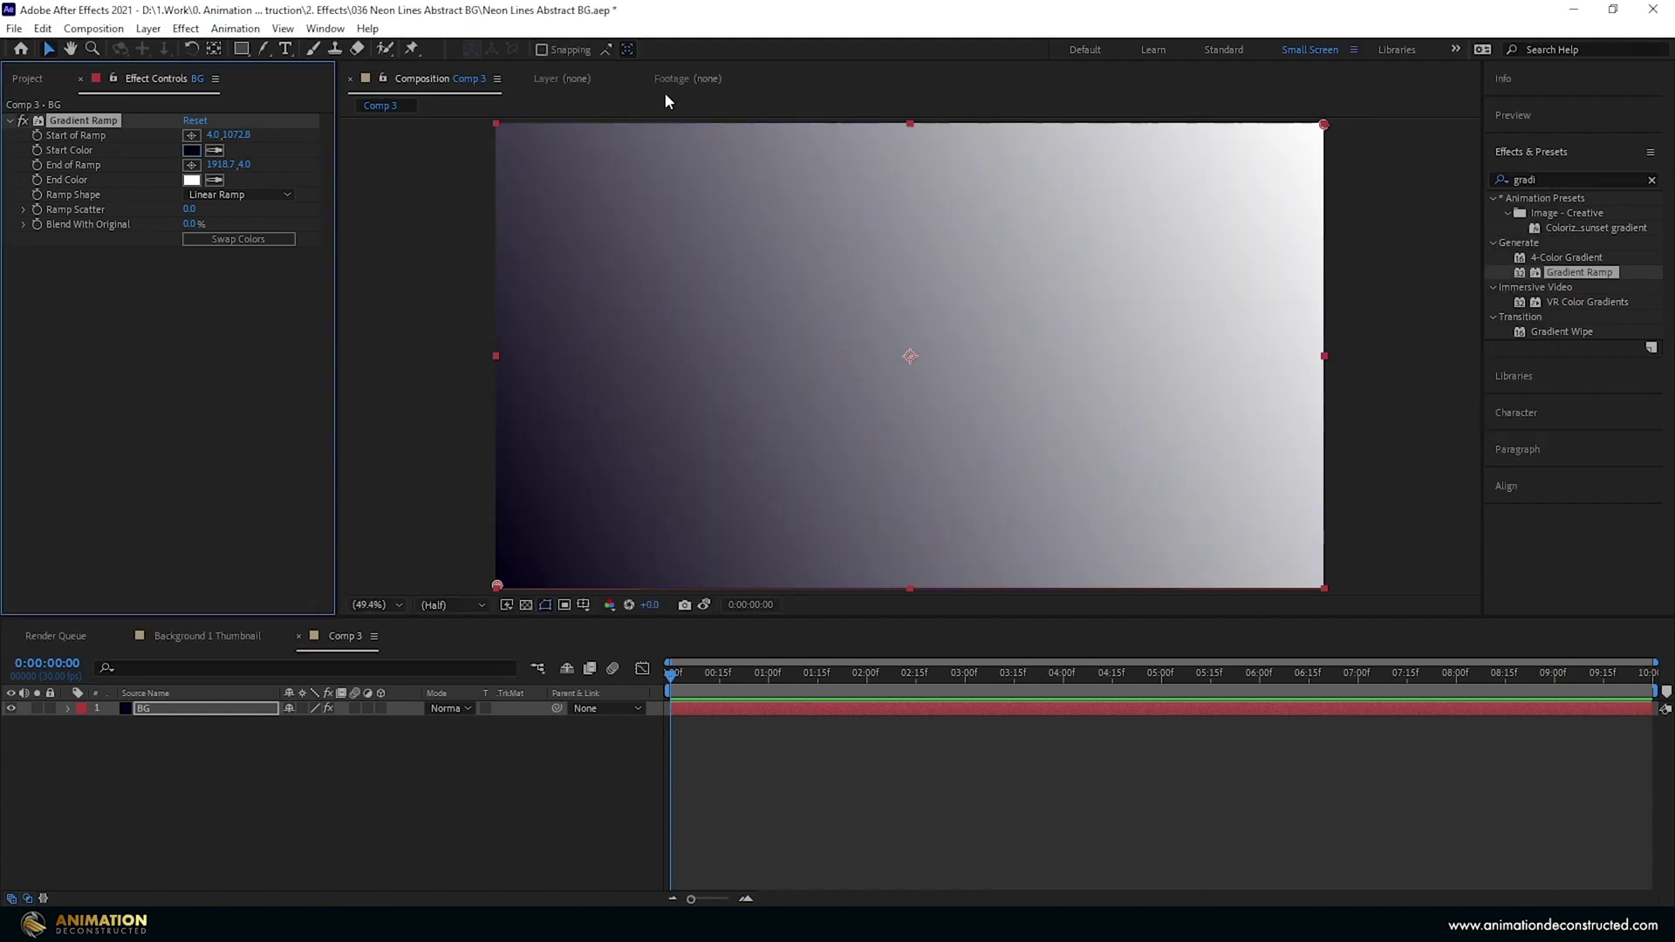
{"action": "left_click", "coordinate": [197, 180]}
{"action": "type", "text": "0600"}
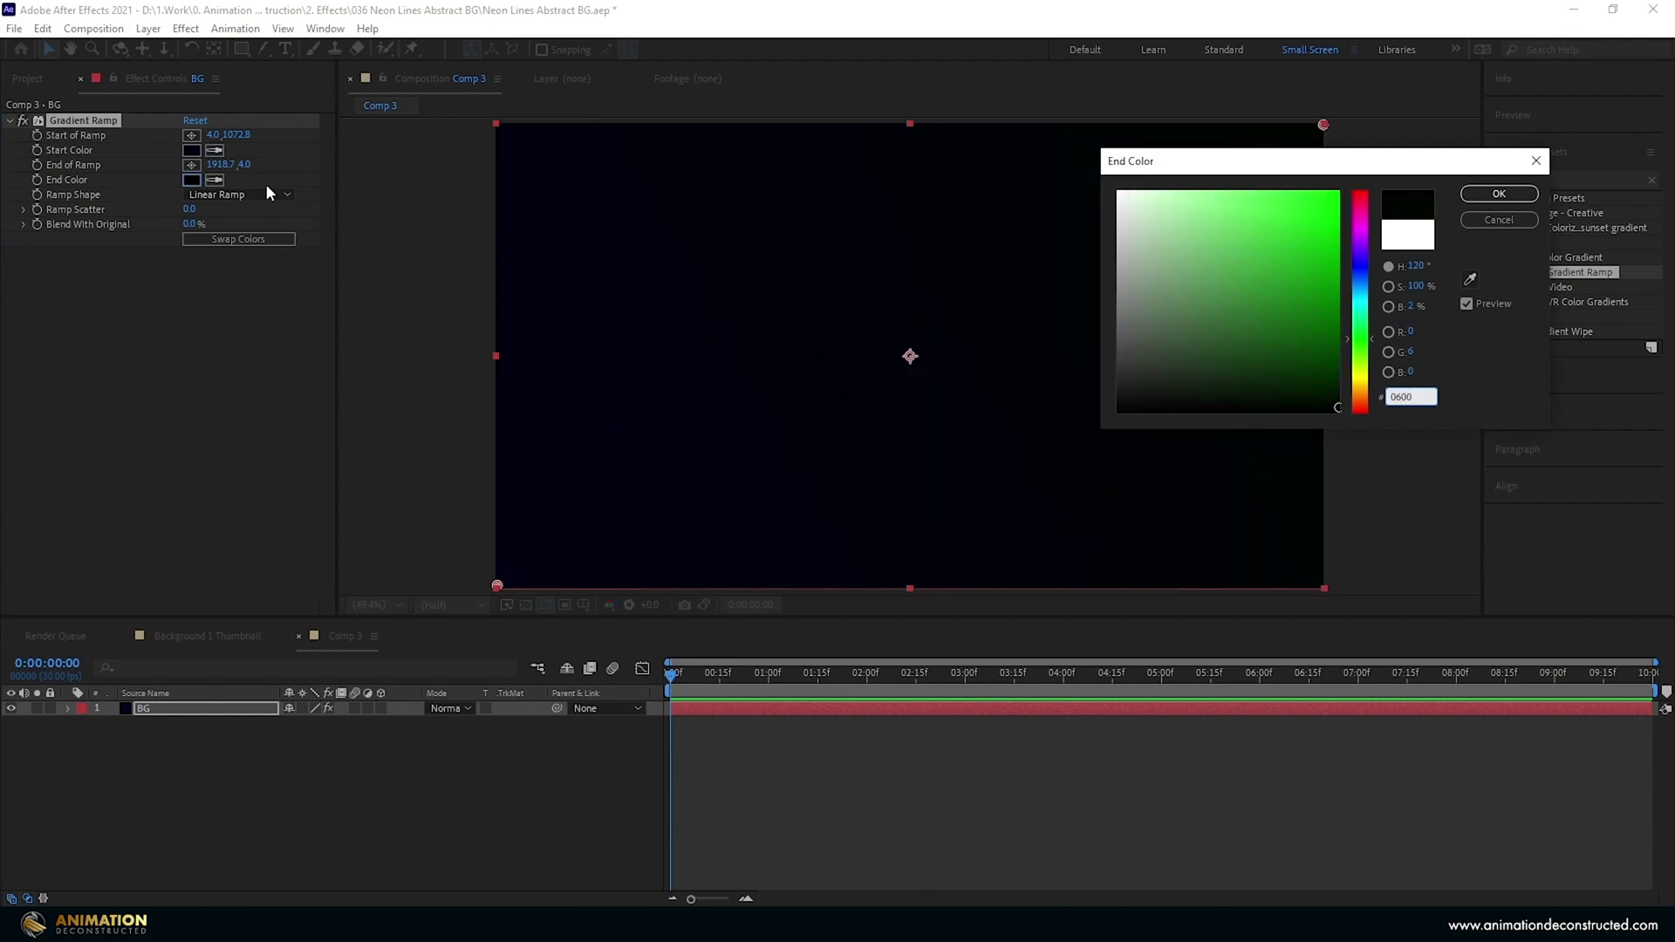
{"action": "type", "text": "10"}
{"action": "key", "text": "Return"}
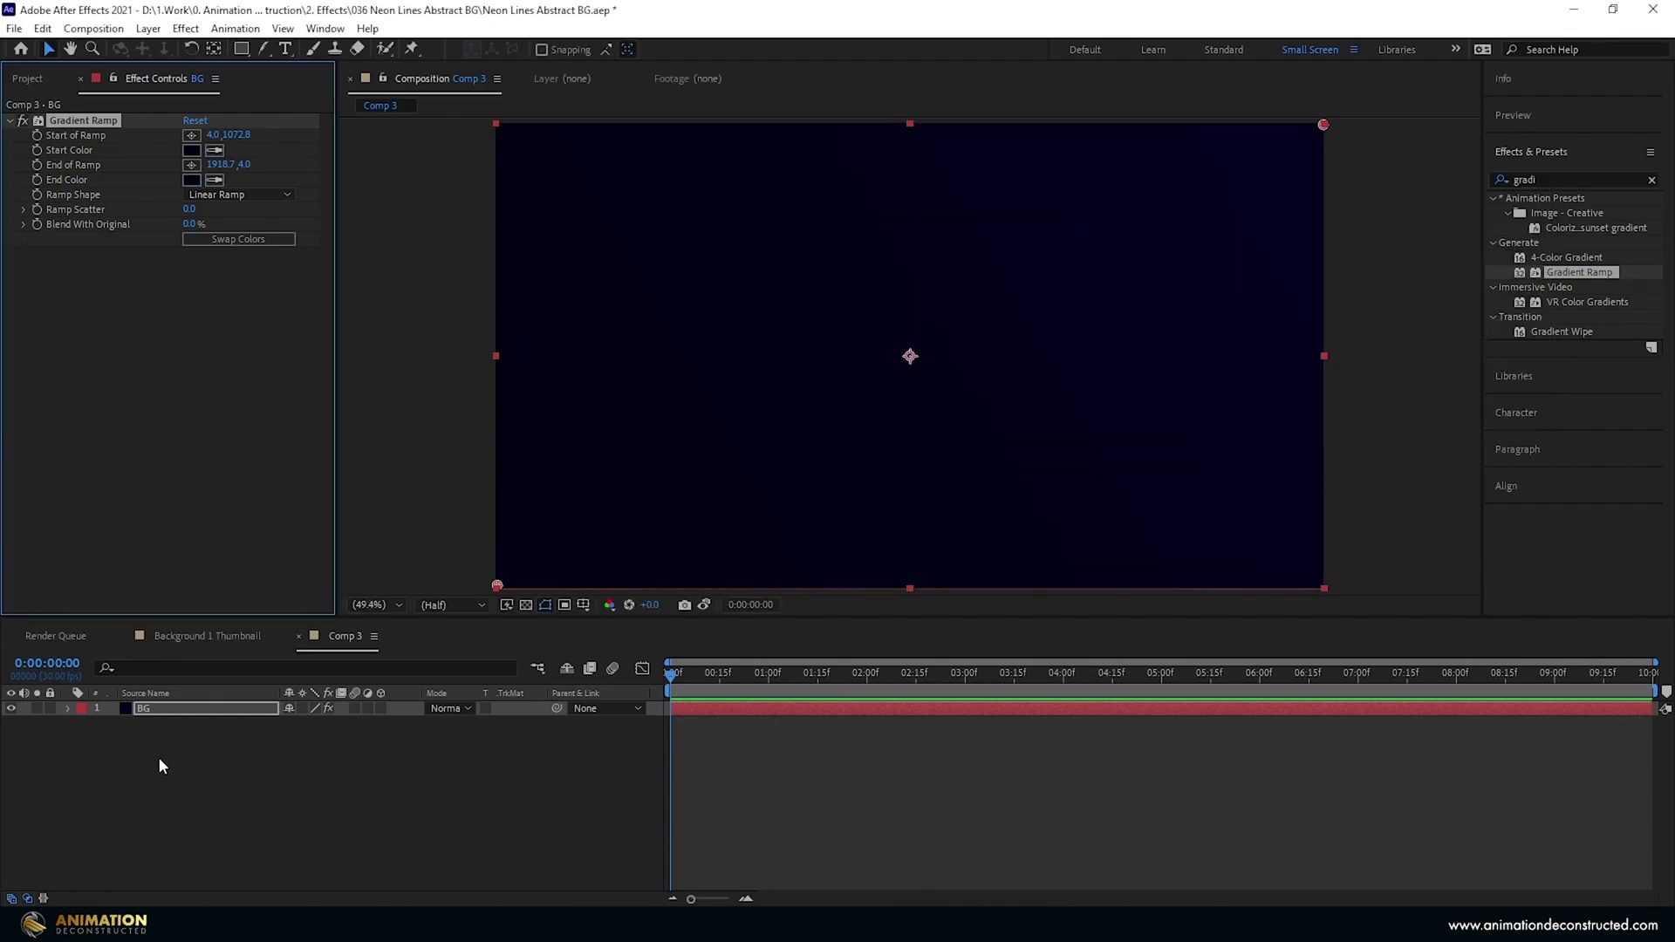
Step: Add a new solid named Lines1 above BG and search the effects for 'turbu'
{"action": "right_click", "coordinate": [159, 757]}
{"action": "mouse_move", "coordinate": [222, 564]}
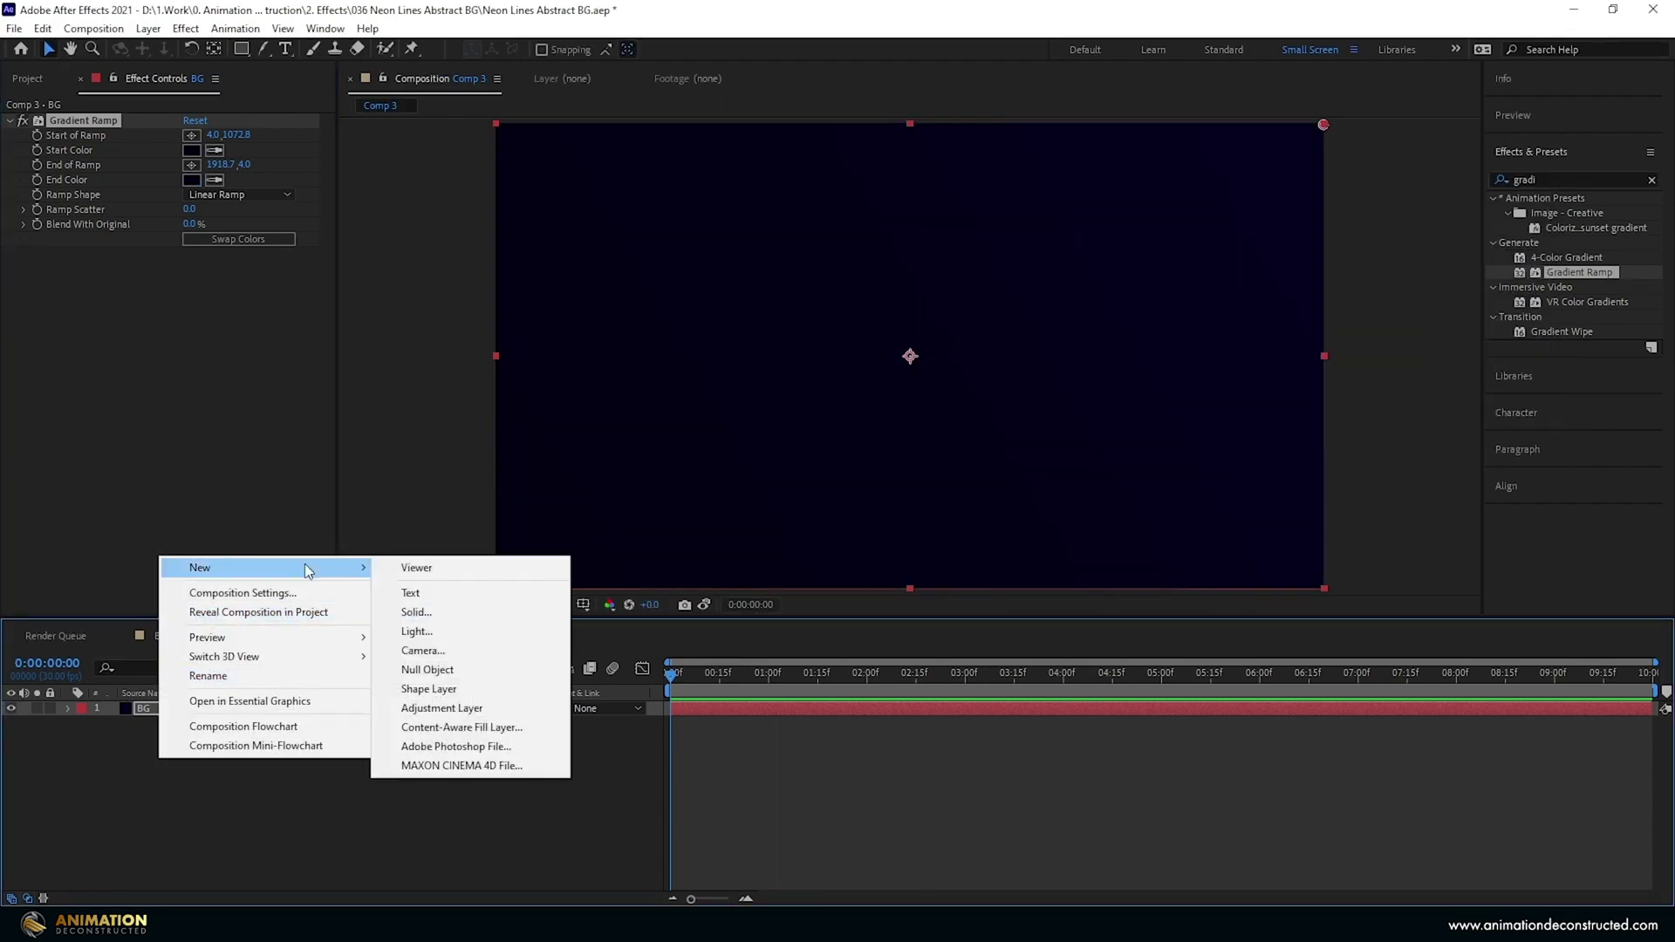
{"action": "left_click", "coordinate": [419, 613]}
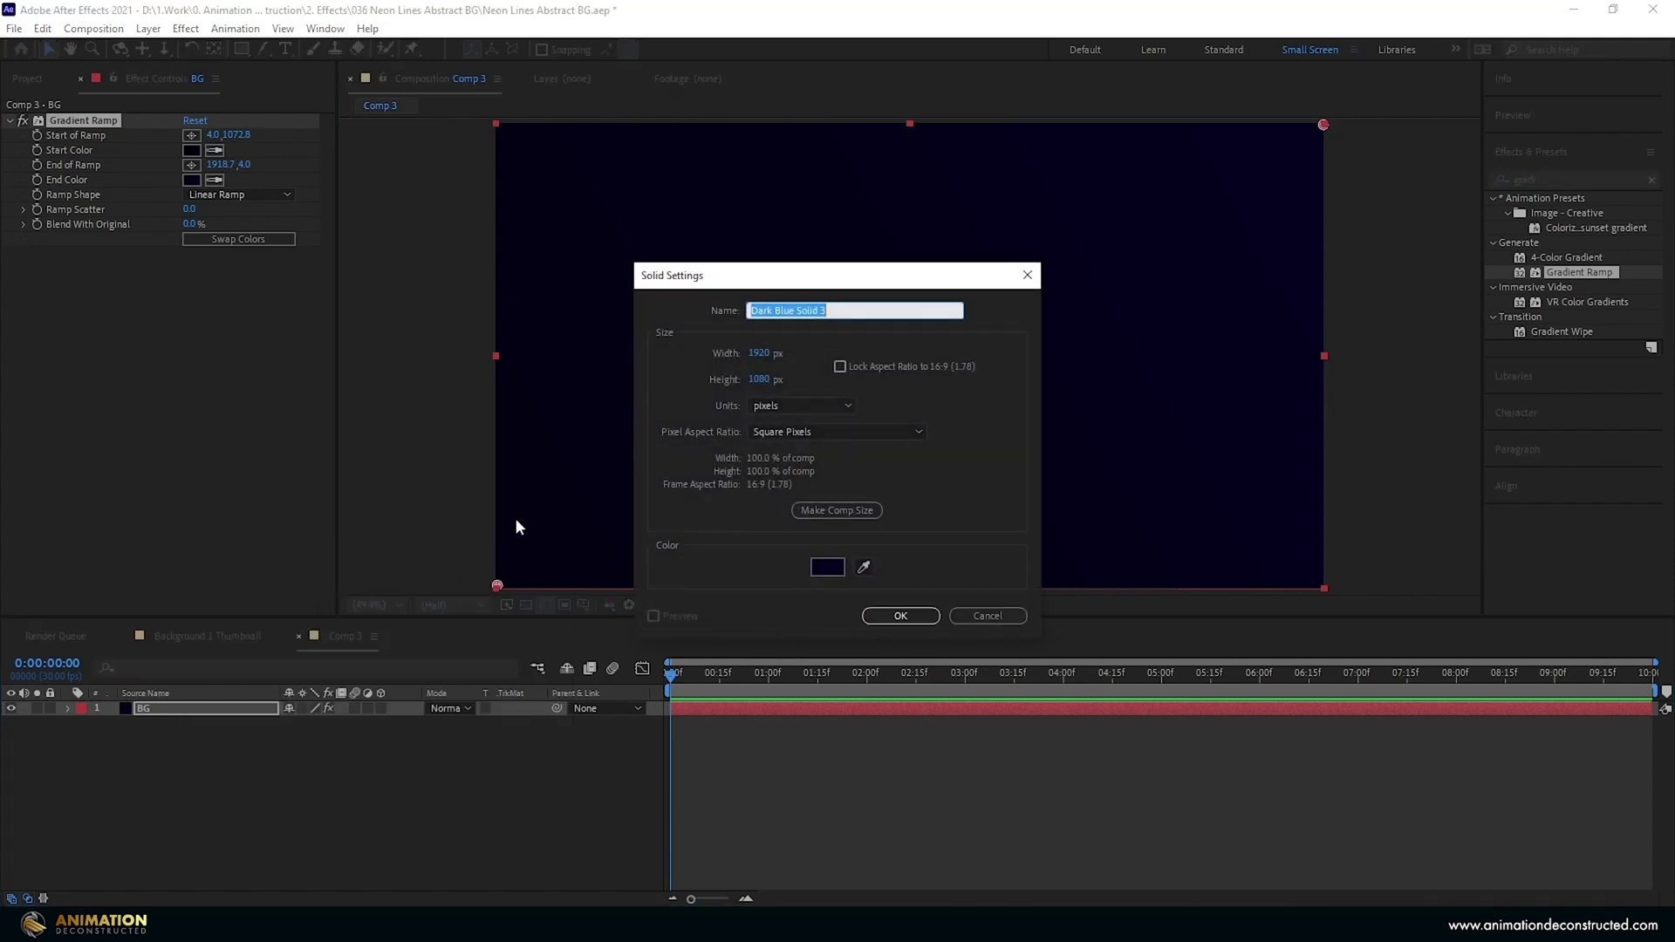
{"action": "type", "text": "Lines1"}
{"action": "key", "text": "Return"}
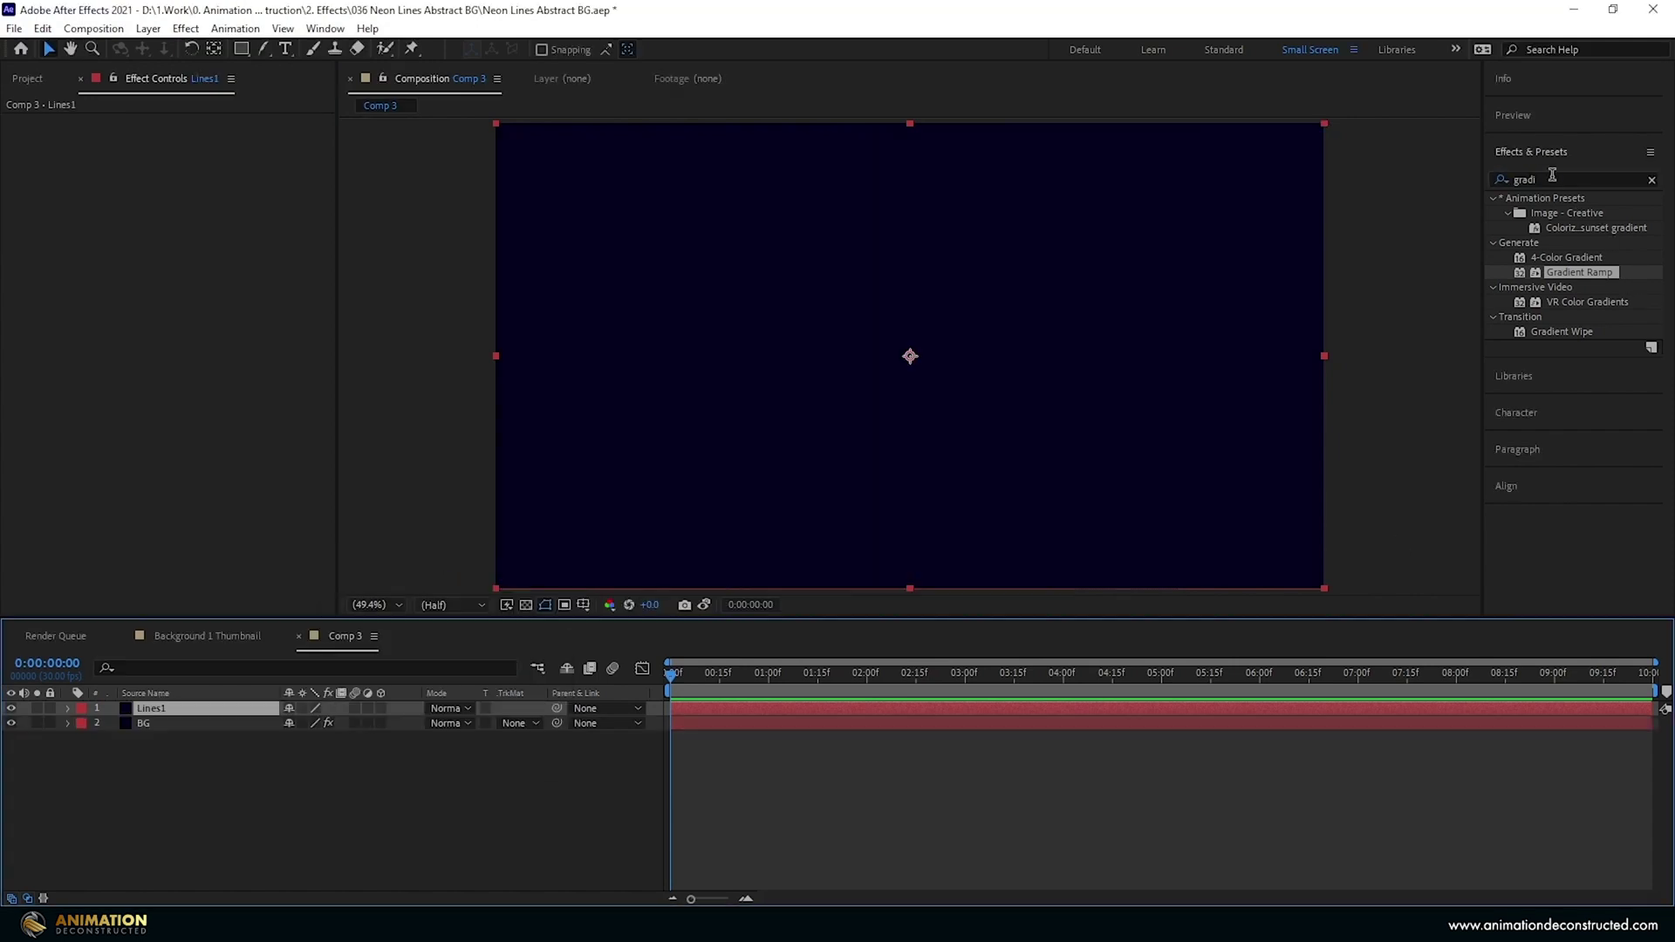
{"action": "left_click", "coordinate": [1552, 178]}
{"action": "type", "text": "tur"}
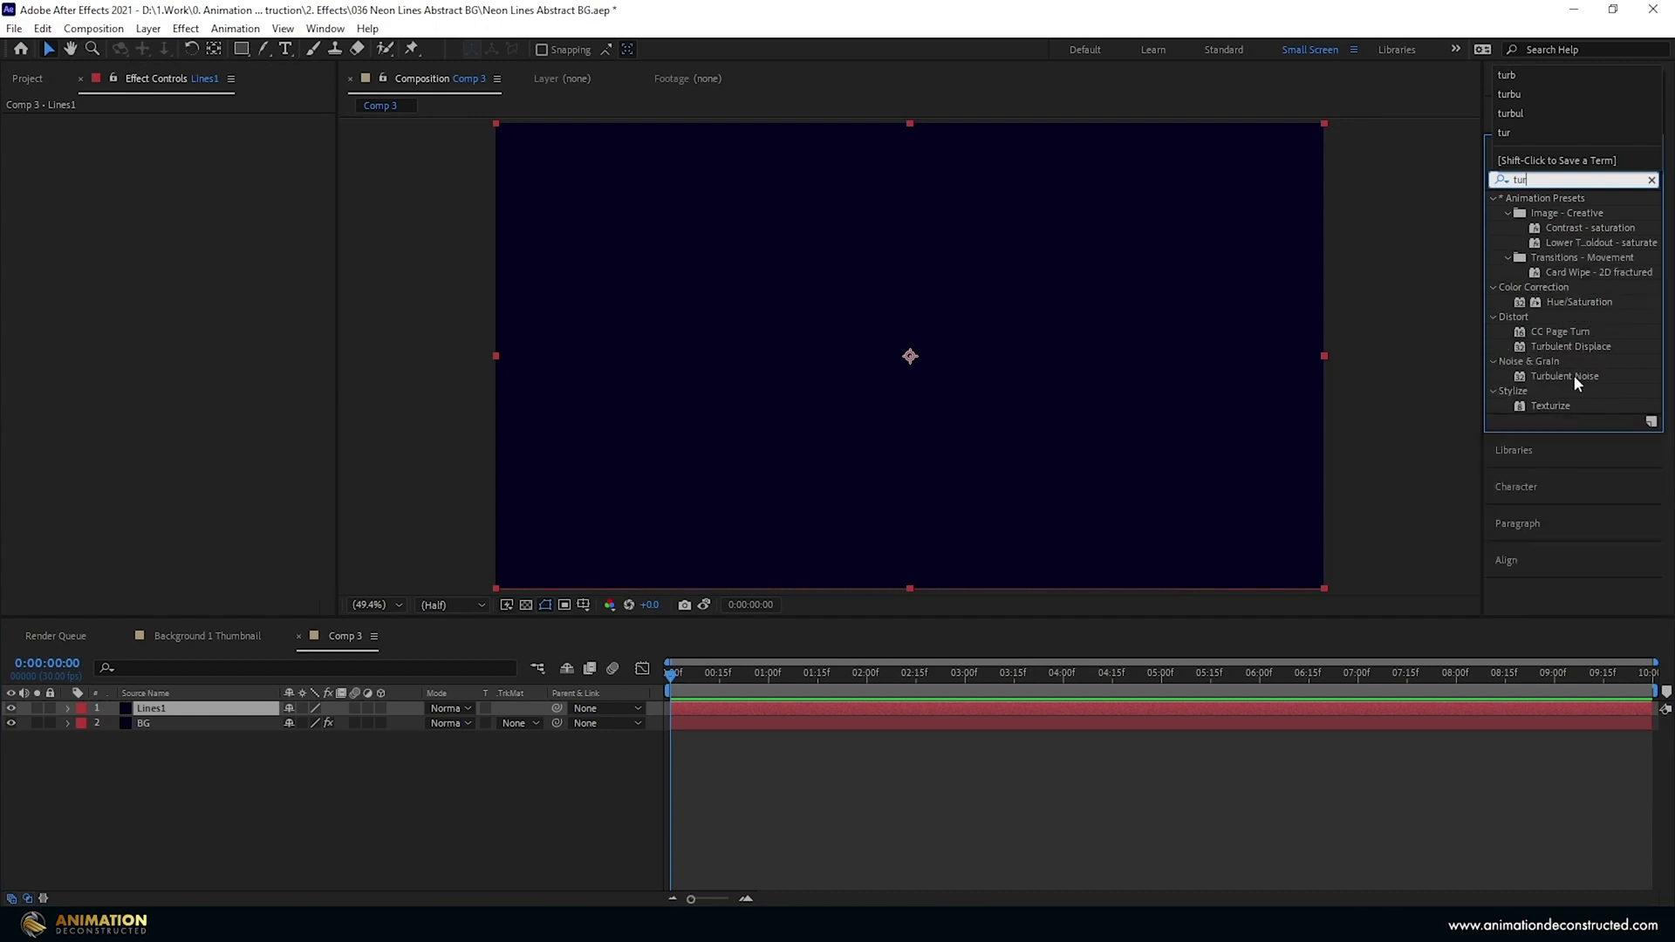
{"action": "type", "text": "bu"}
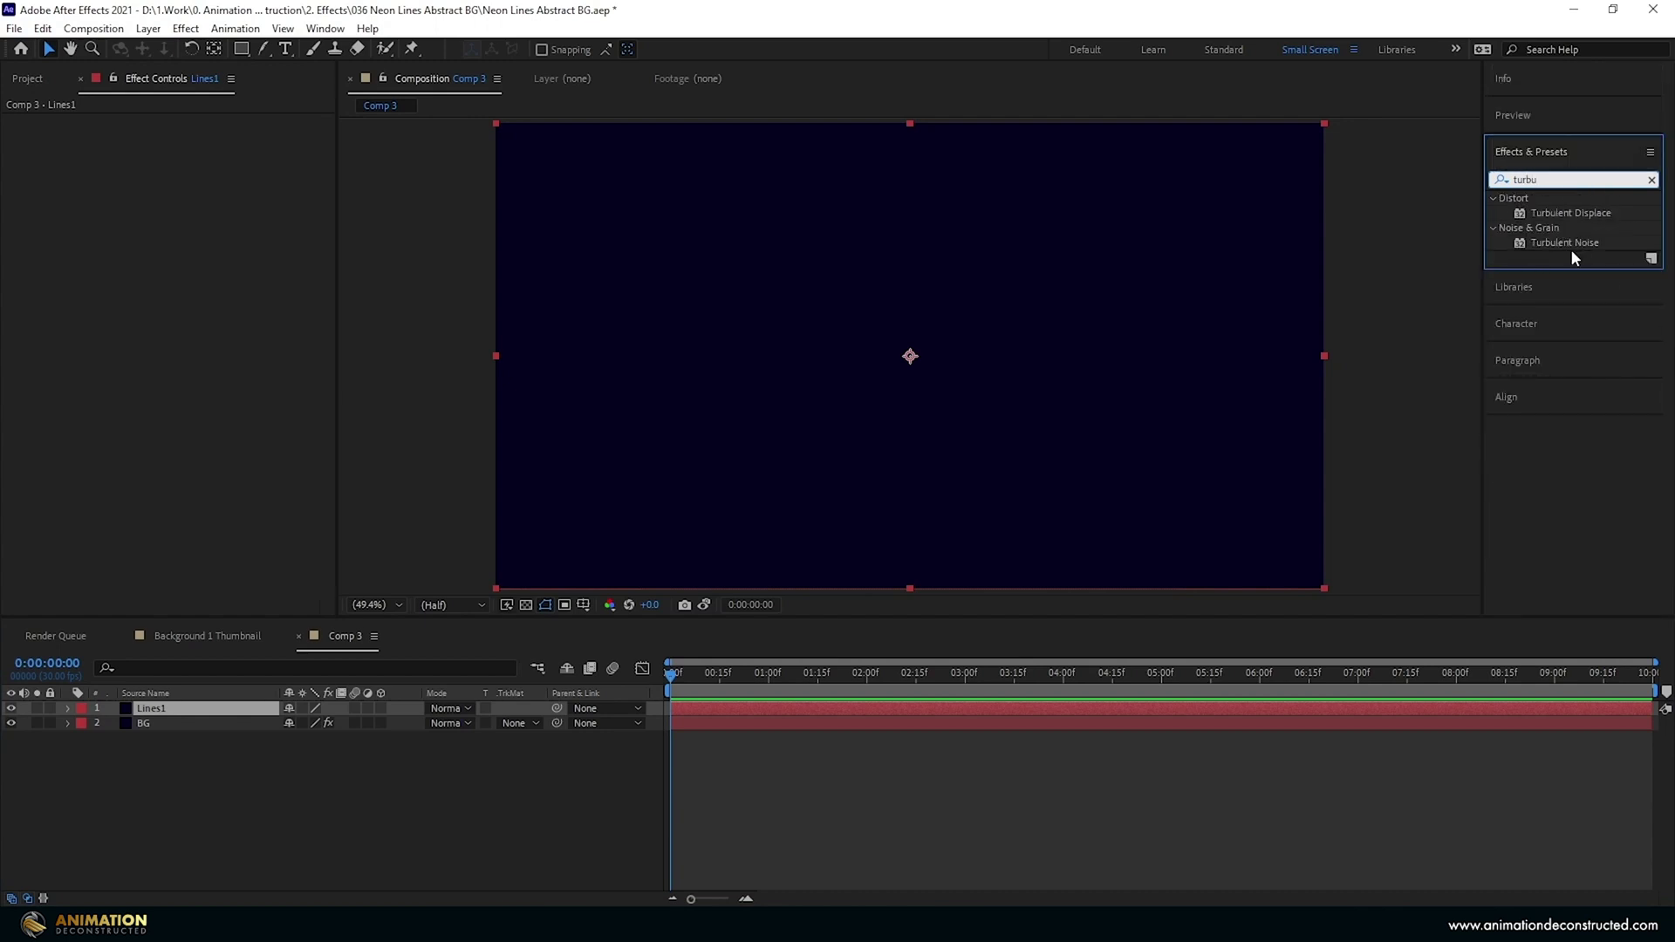
Step: Apply Turbulent Noise to Lines1 with Strings fractal type and Invert enabled
{"action": "double_click", "coordinate": [1570, 243]}
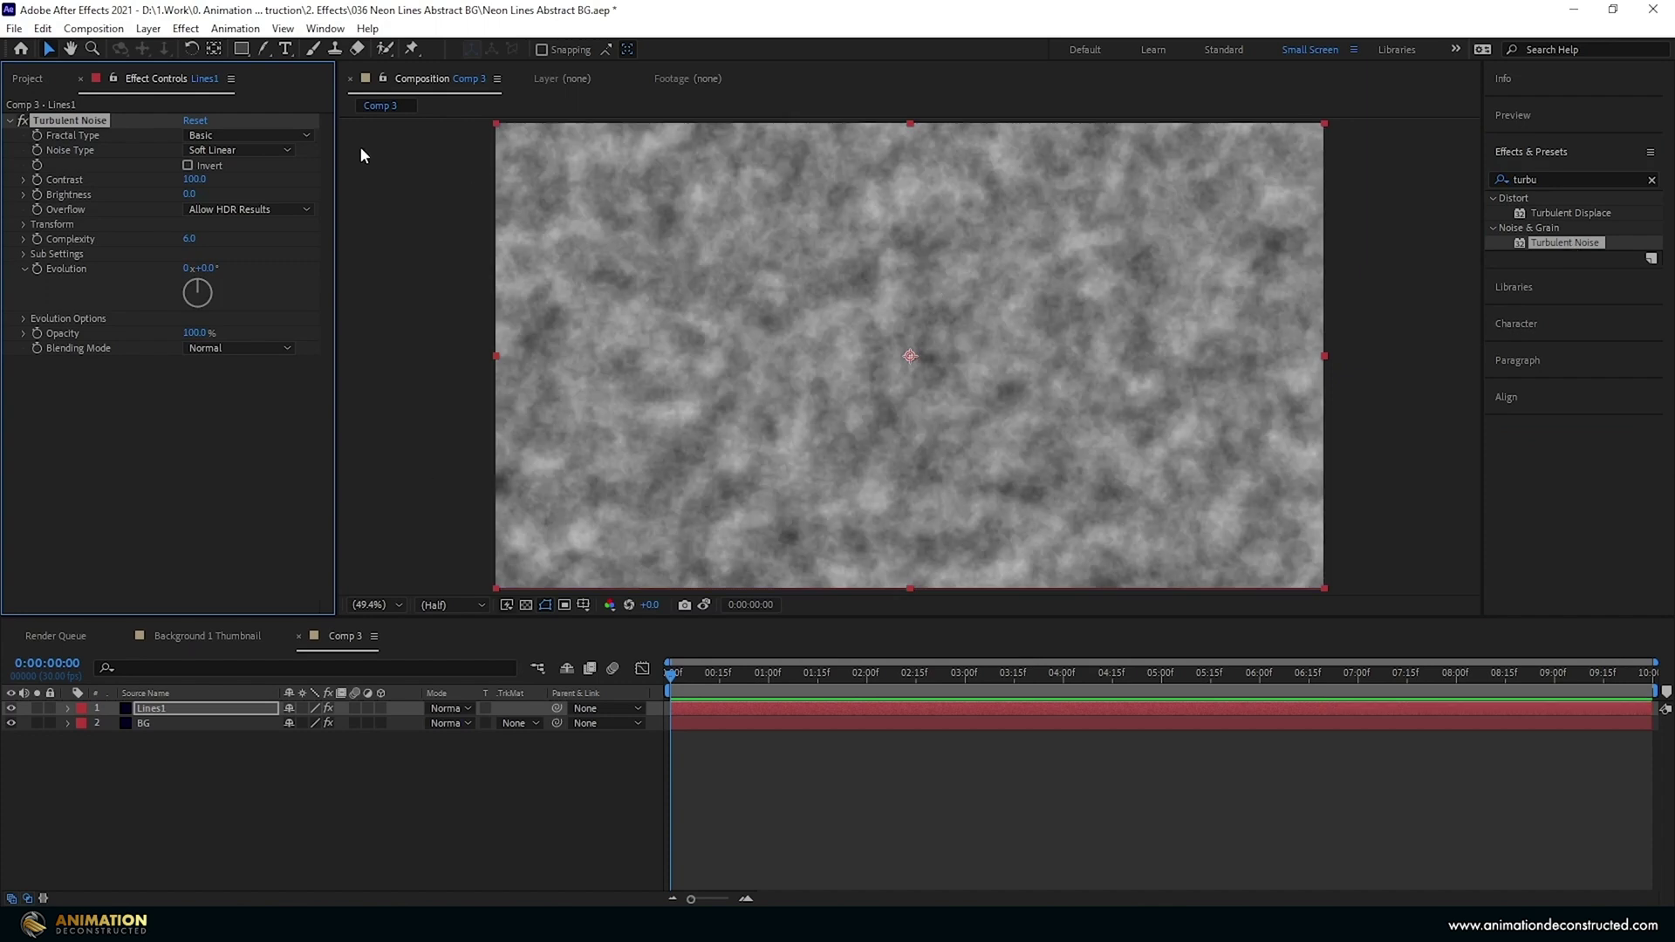
{"action": "left_click", "coordinate": [208, 136]}
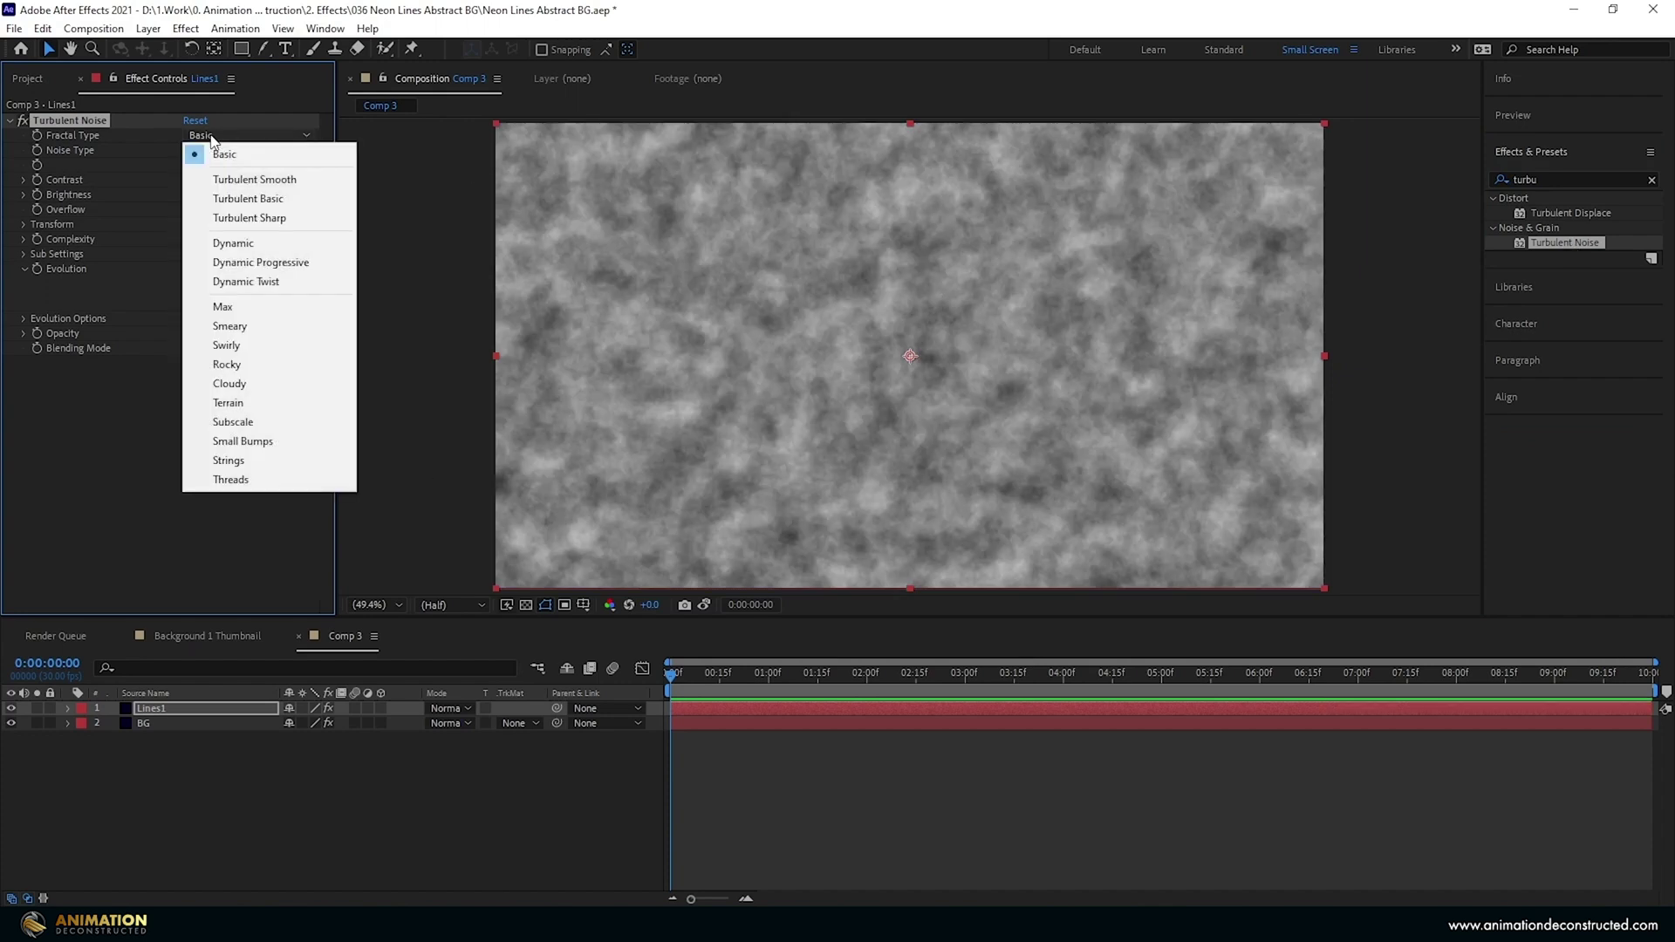
{"action": "left_click", "coordinate": [264, 461]}
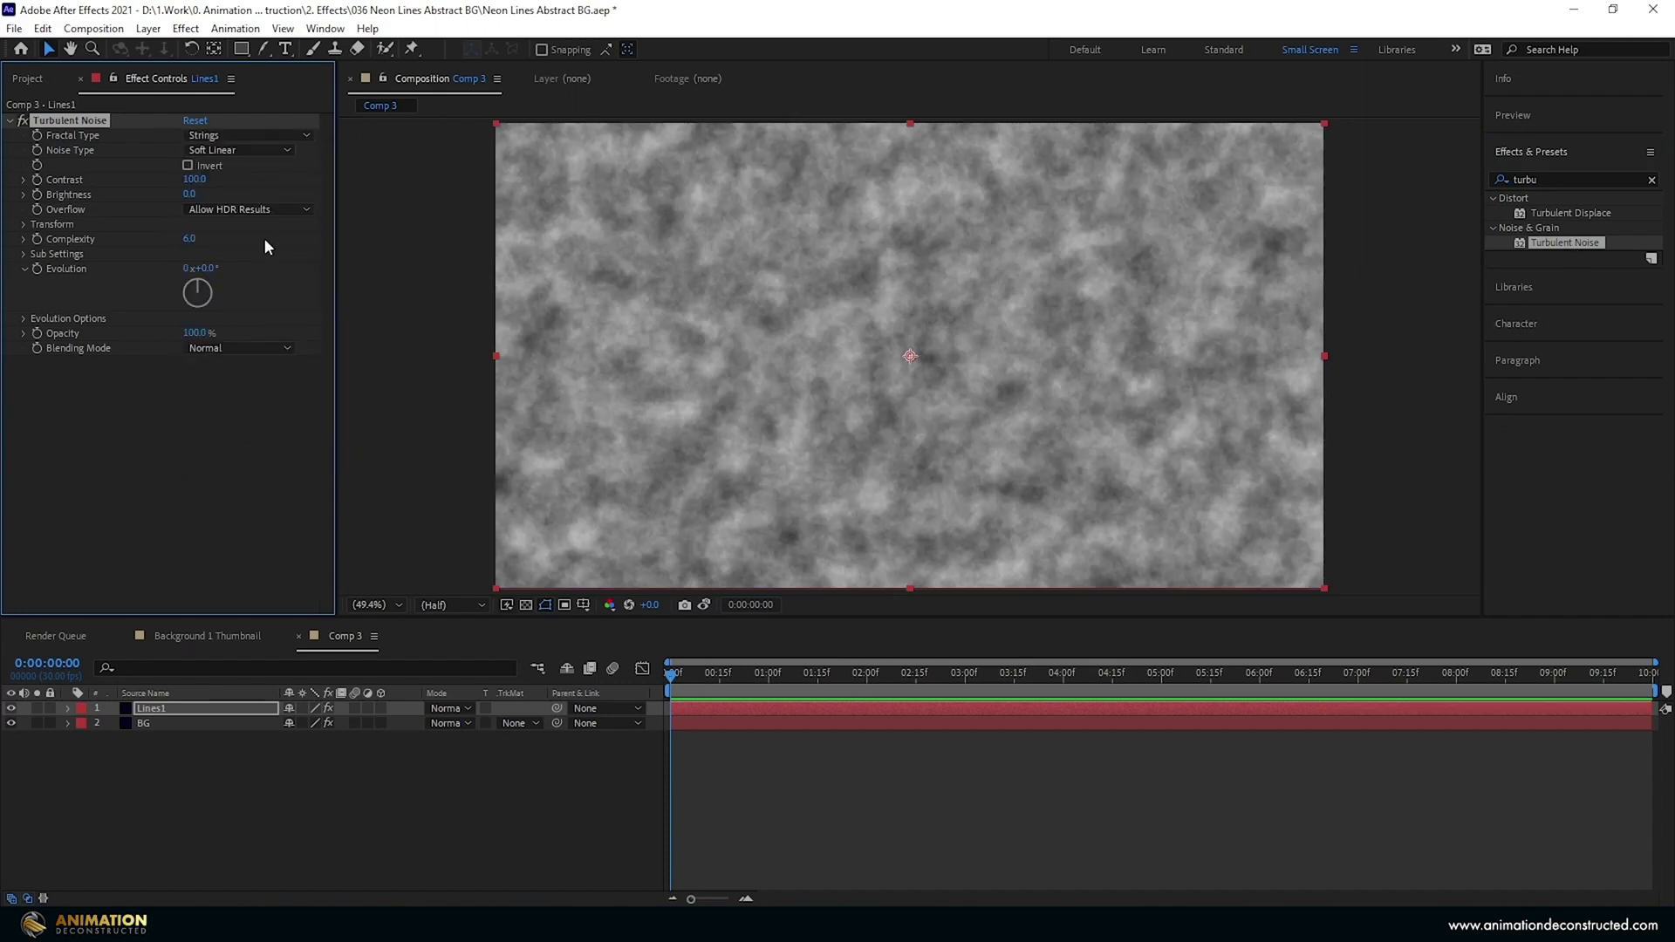
{"action": "left_click", "coordinate": [187, 165]}
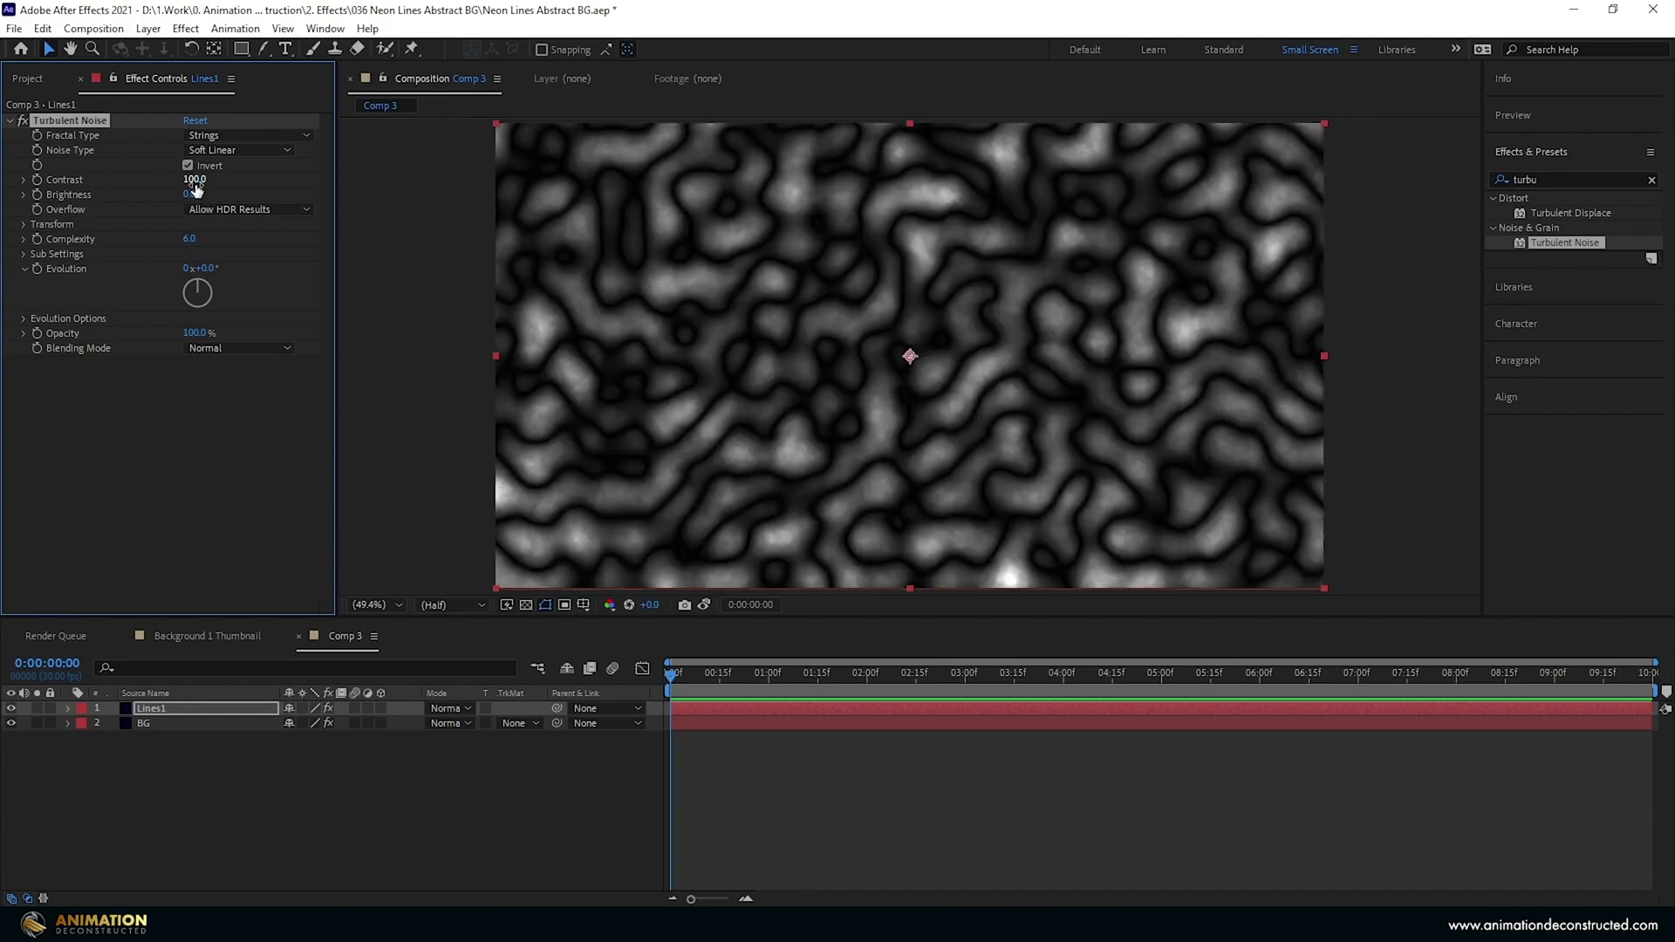
Step: Set the Turbulent Noise Contrast to 2690 and Complexity to 1
{"action": "left_click_drag", "start_coordinate": [195, 185], "coordinate": [1090, 212]}
{"action": "left_click", "coordinate": [199, 180]}
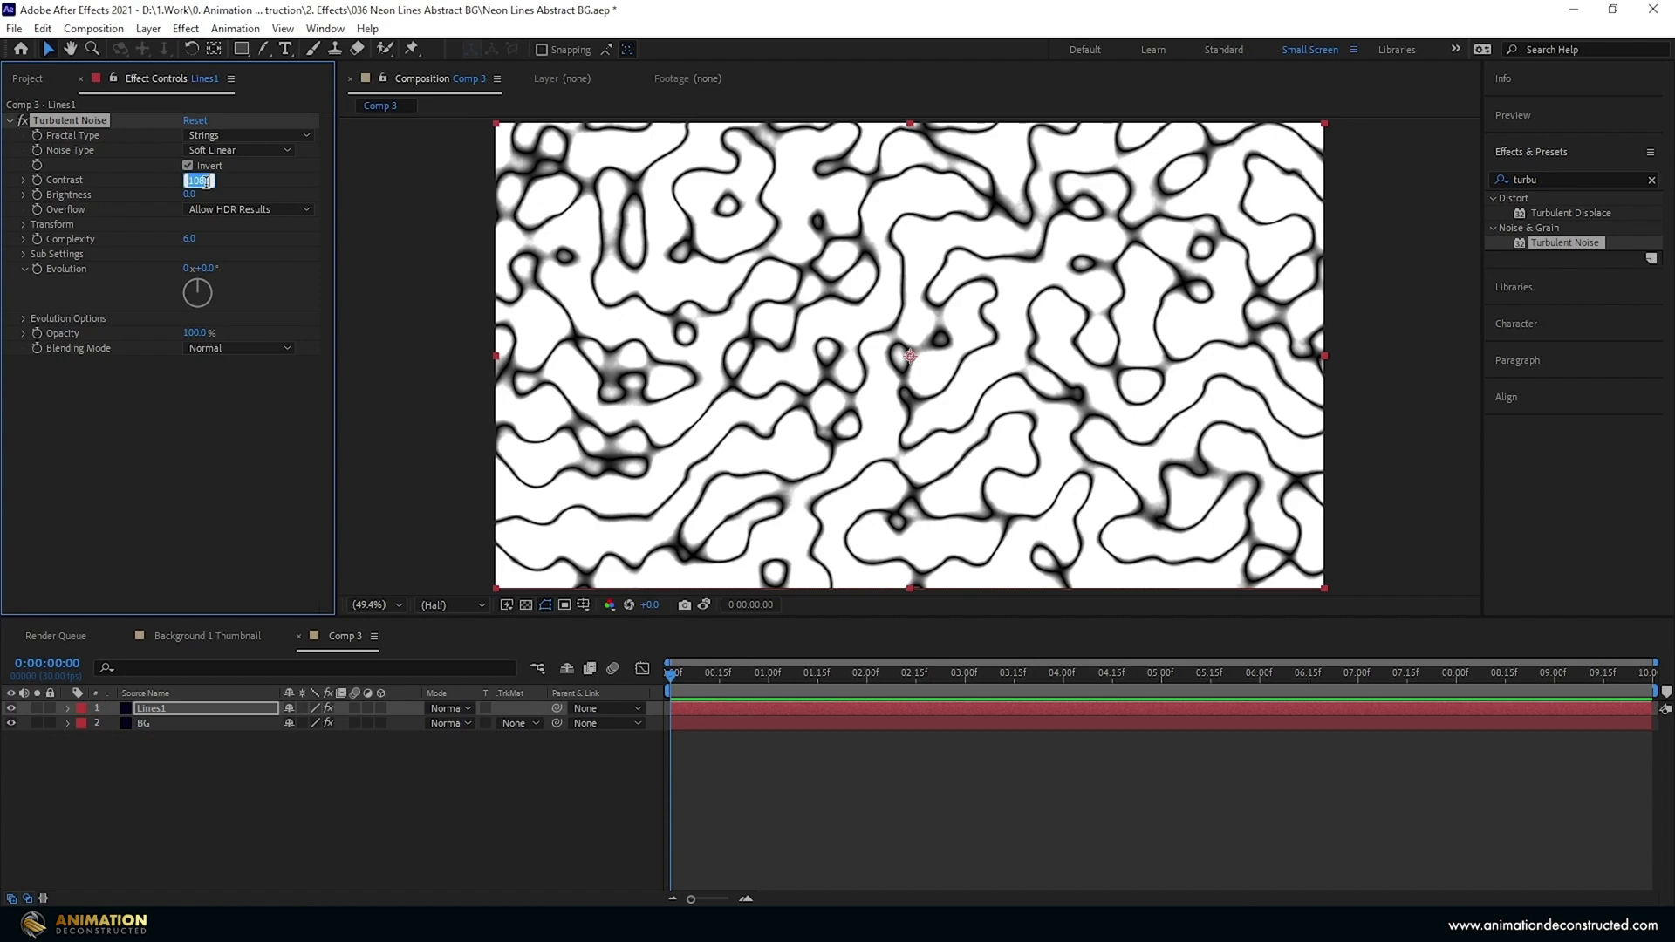
{"action": "type", "text": "2690"}
{"action": "key", "text": "Return"}
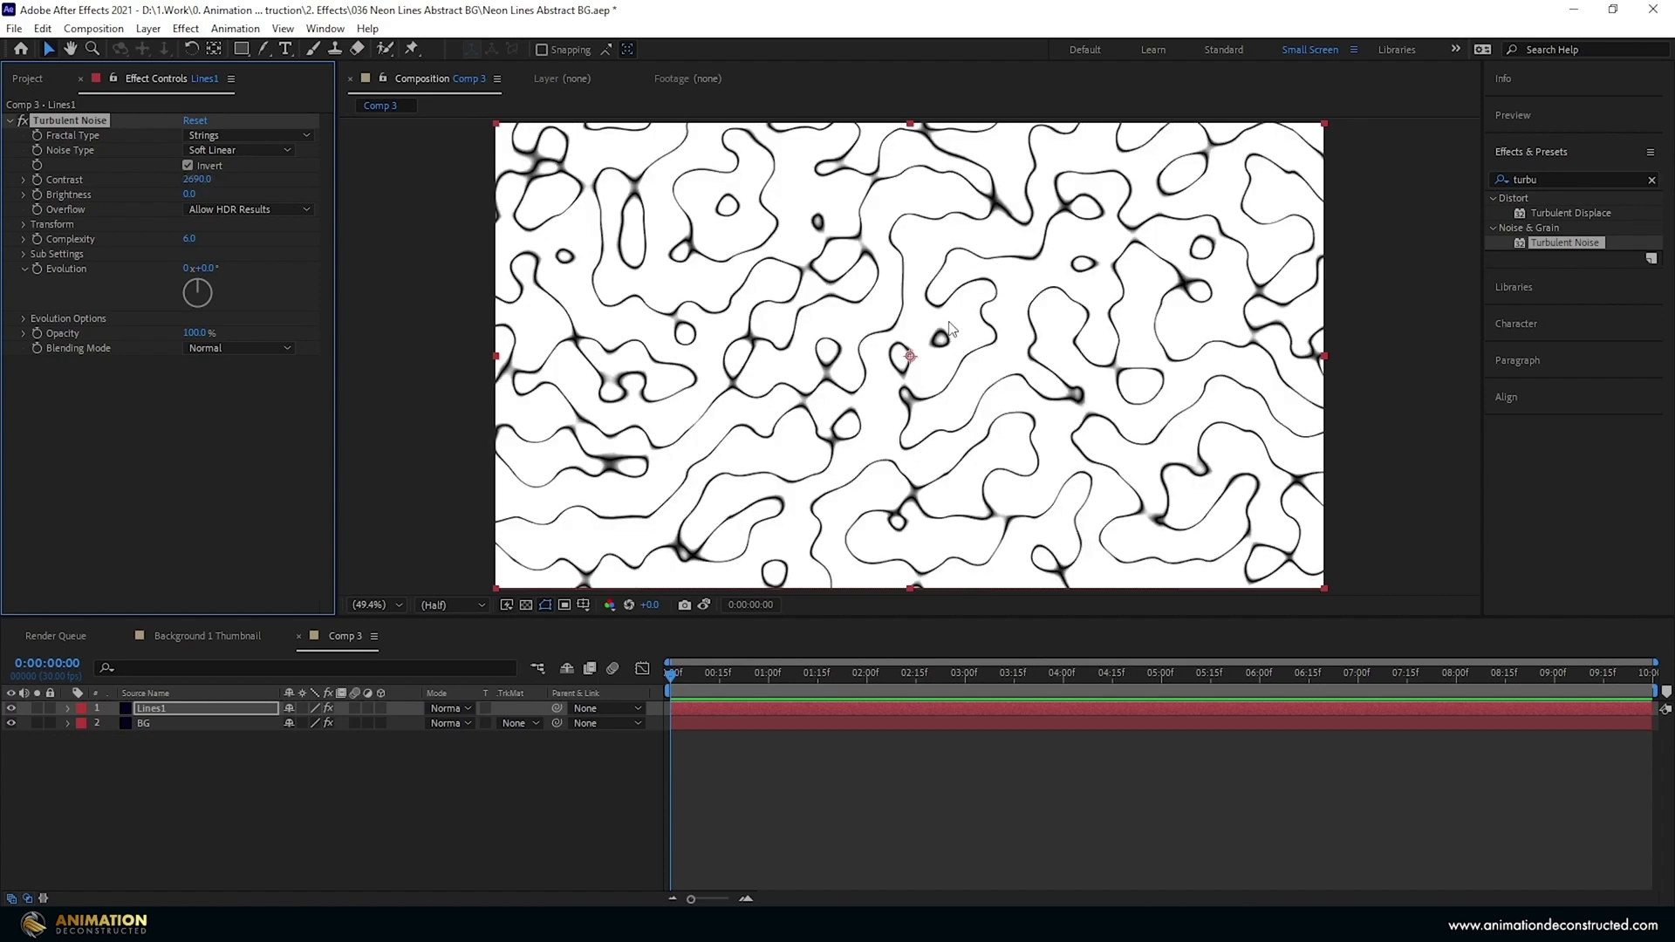
{"action": "left_click", "coordinate": [189, 242]}
{"action": "type", "text": "1"}
{"action": "key", "text": "Return"}
Step: Enlarge the noise scale, change the random seed and shift the offset turbulence right
{"action": "left_click", "coordinate": [24, 225]}
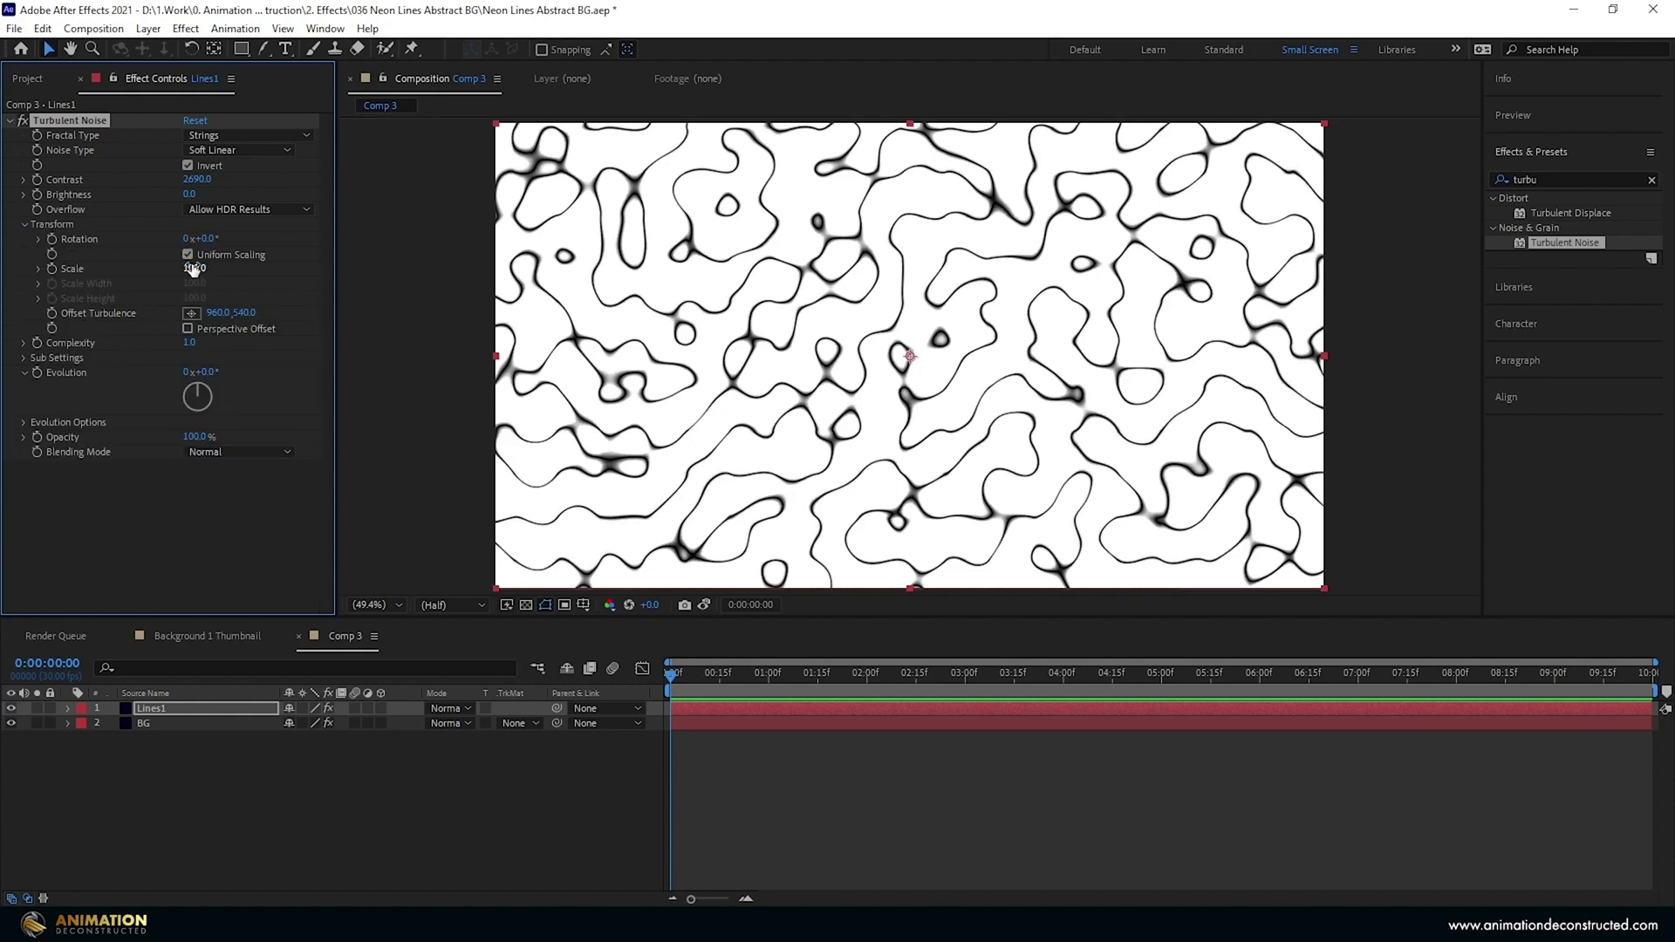
{"action": "left_click_drag", "start_coordinate": [197, 277], "coordinate": [226, 276]}
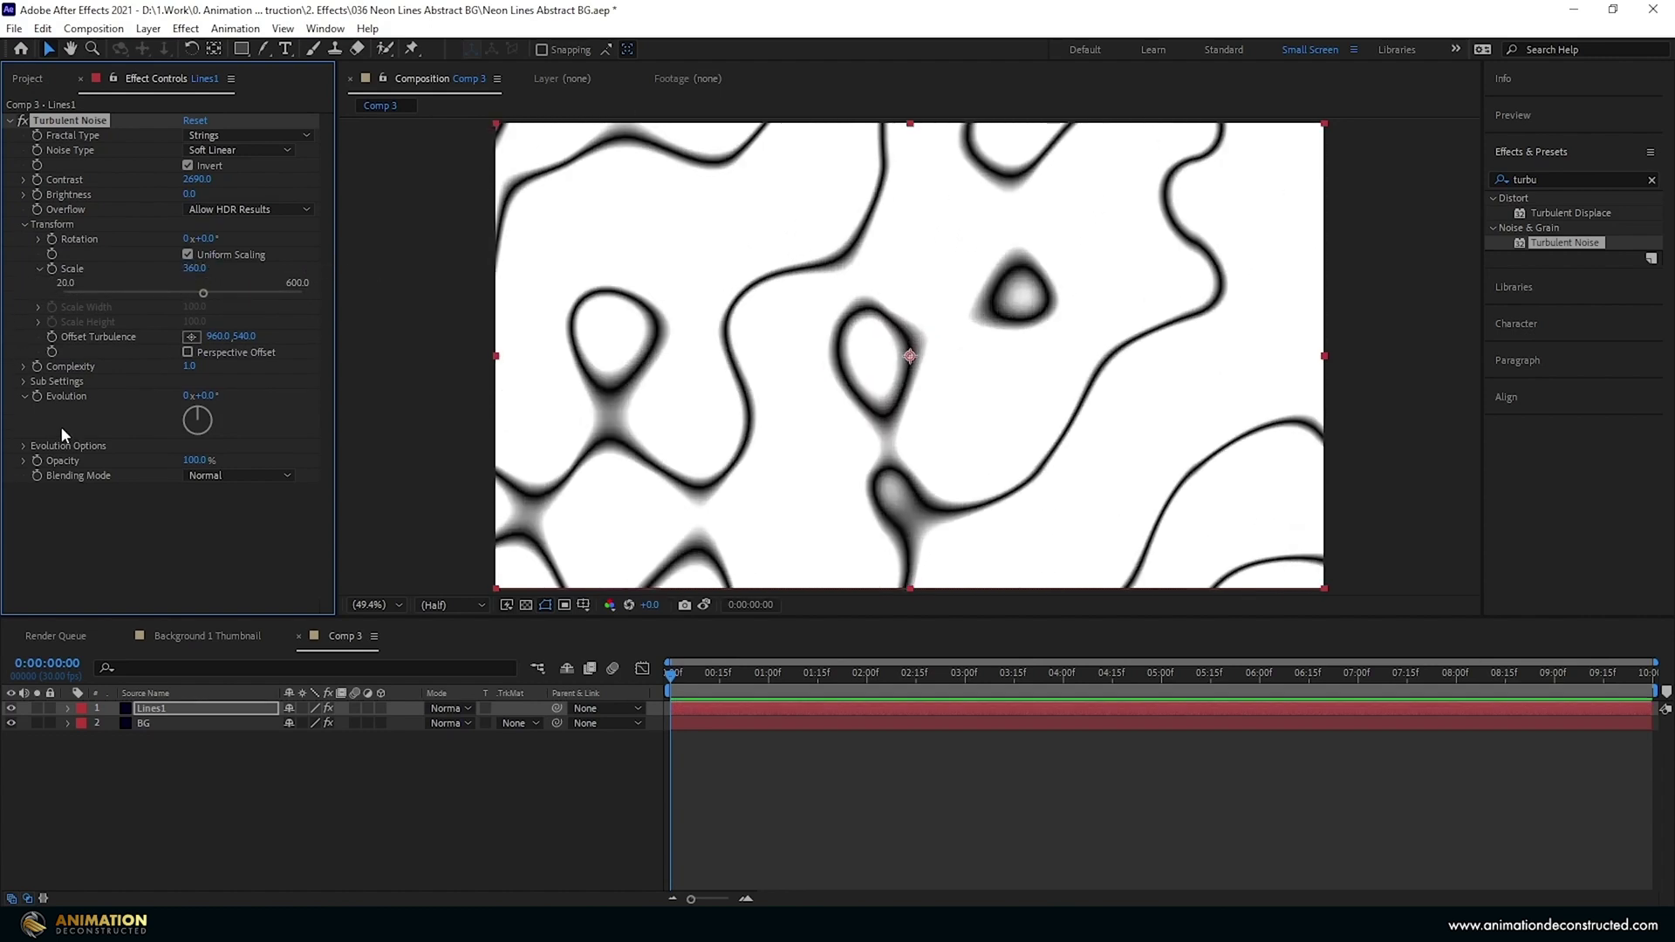
{"action": "left_click", "coordinate": [24, 446]}
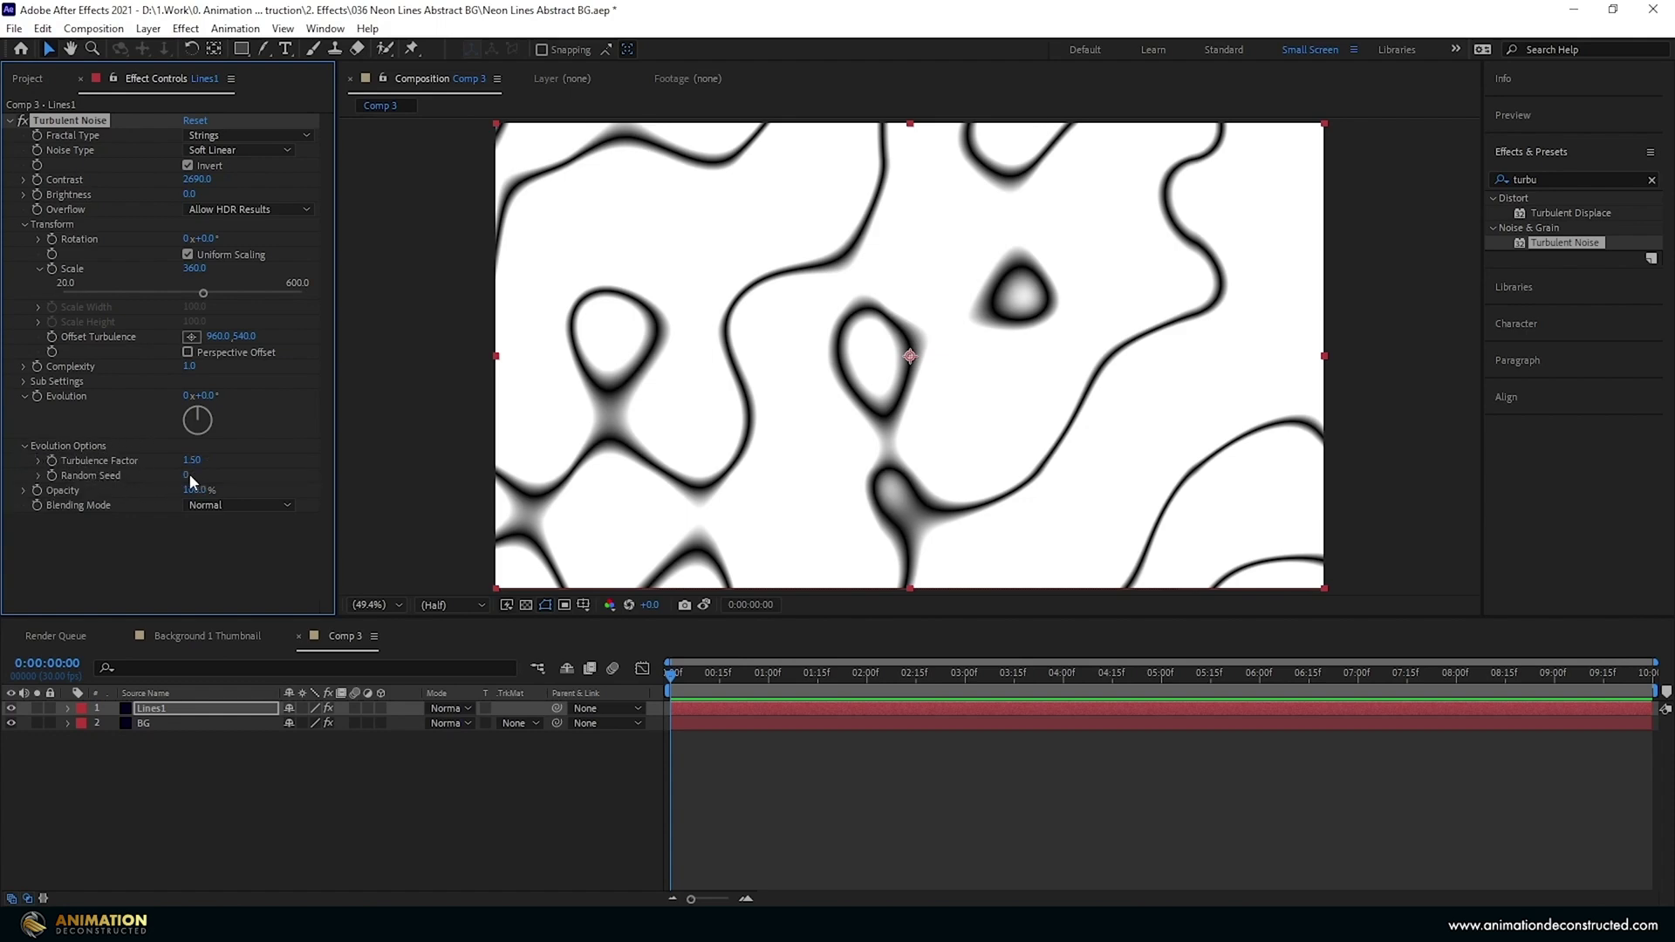
{"action": "left_click_drag", "start_coordinate": [183, 476], "coordinate": [206, 468]}
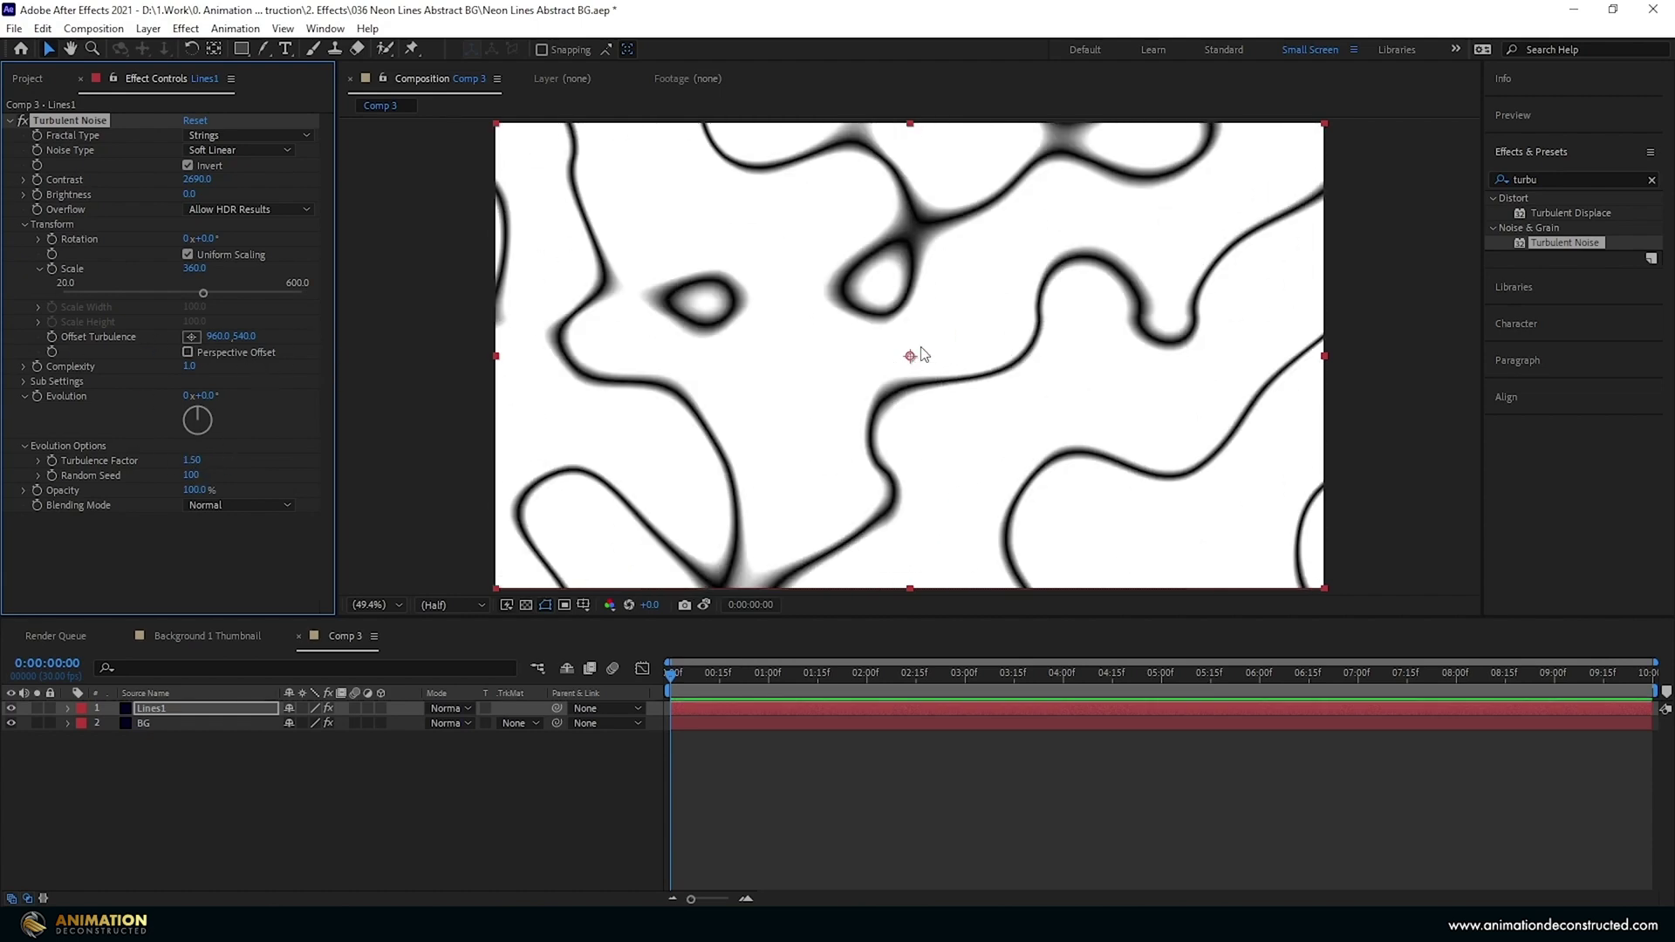
{"action": "left_click_drag", "start_coordinate": [912, 358], "coordinate": [1030, 356]}
Step: Apply Tint to Lines1, swap its colours and map black to magenta CC00FF
{"action": "double_click", "coordinate": [1582, 181]}
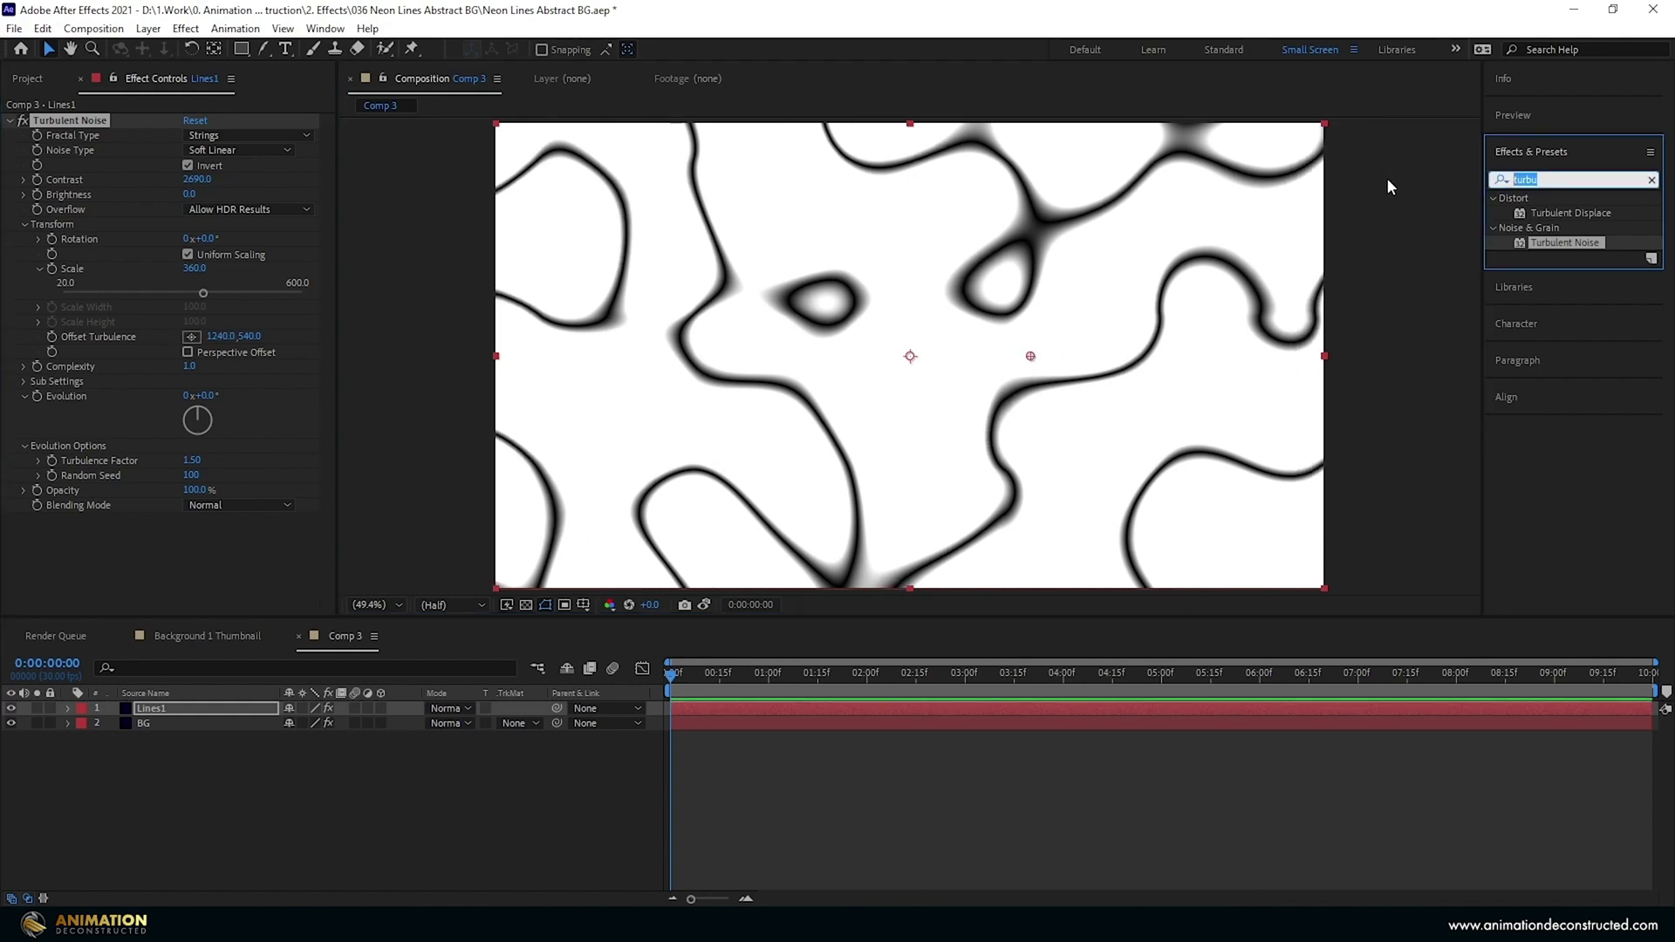
{"action": "type", "text": "tint"}
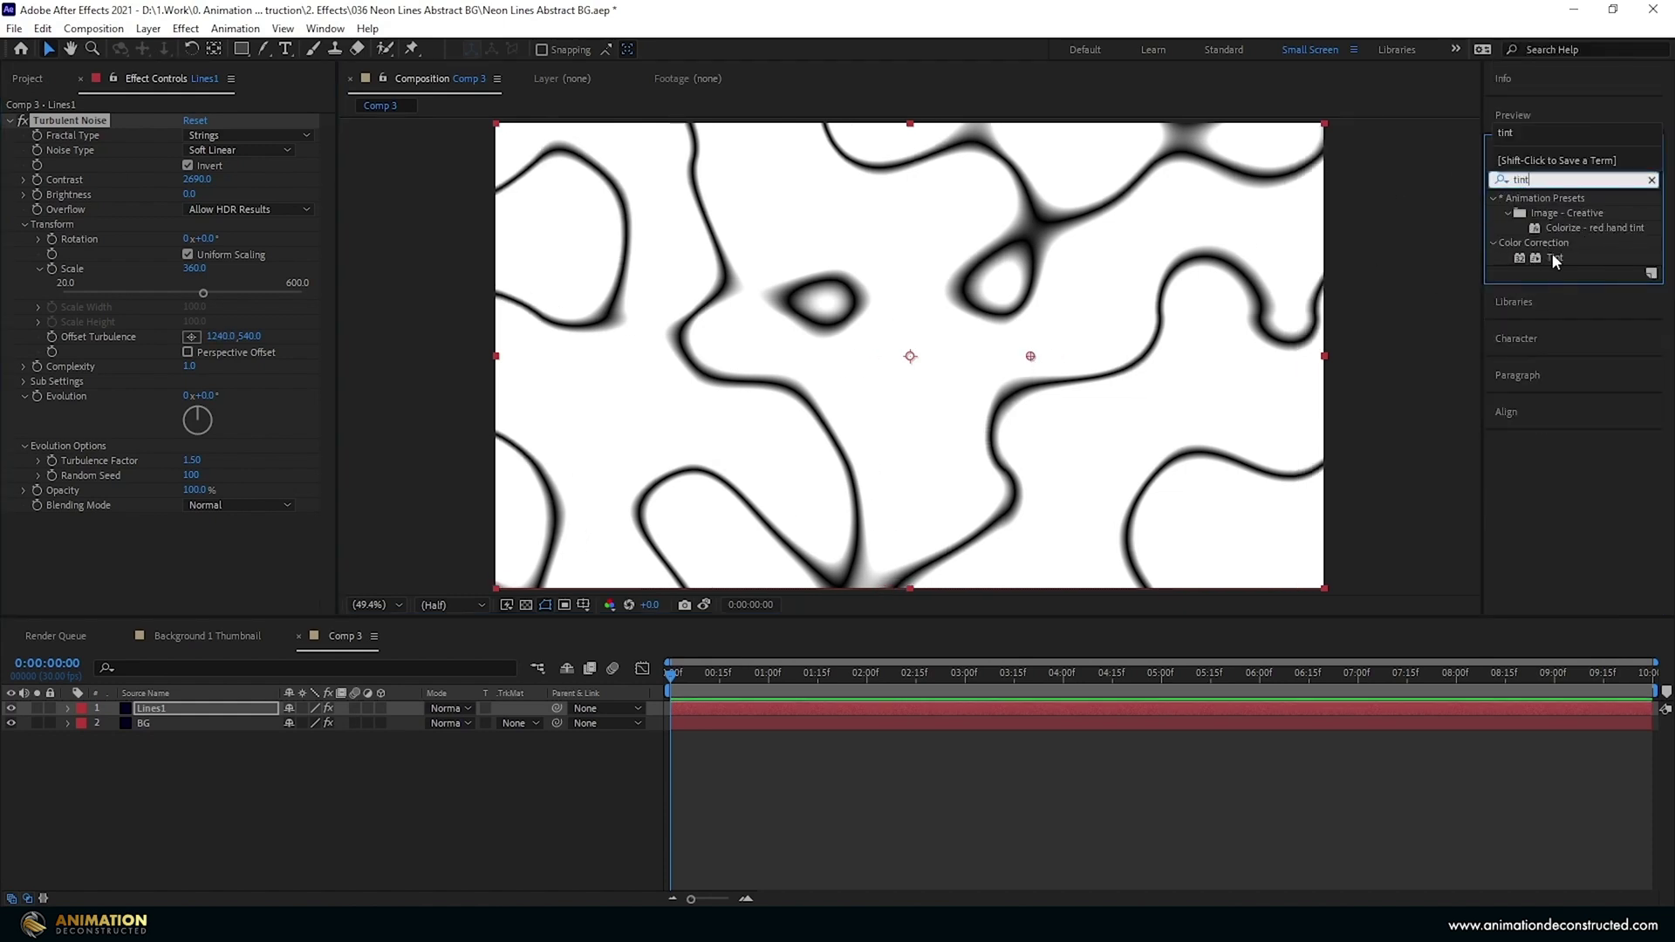
{"action": "left_click_drag", "start_coordinate": [1554, 259], "coordinate": [209, 488]}
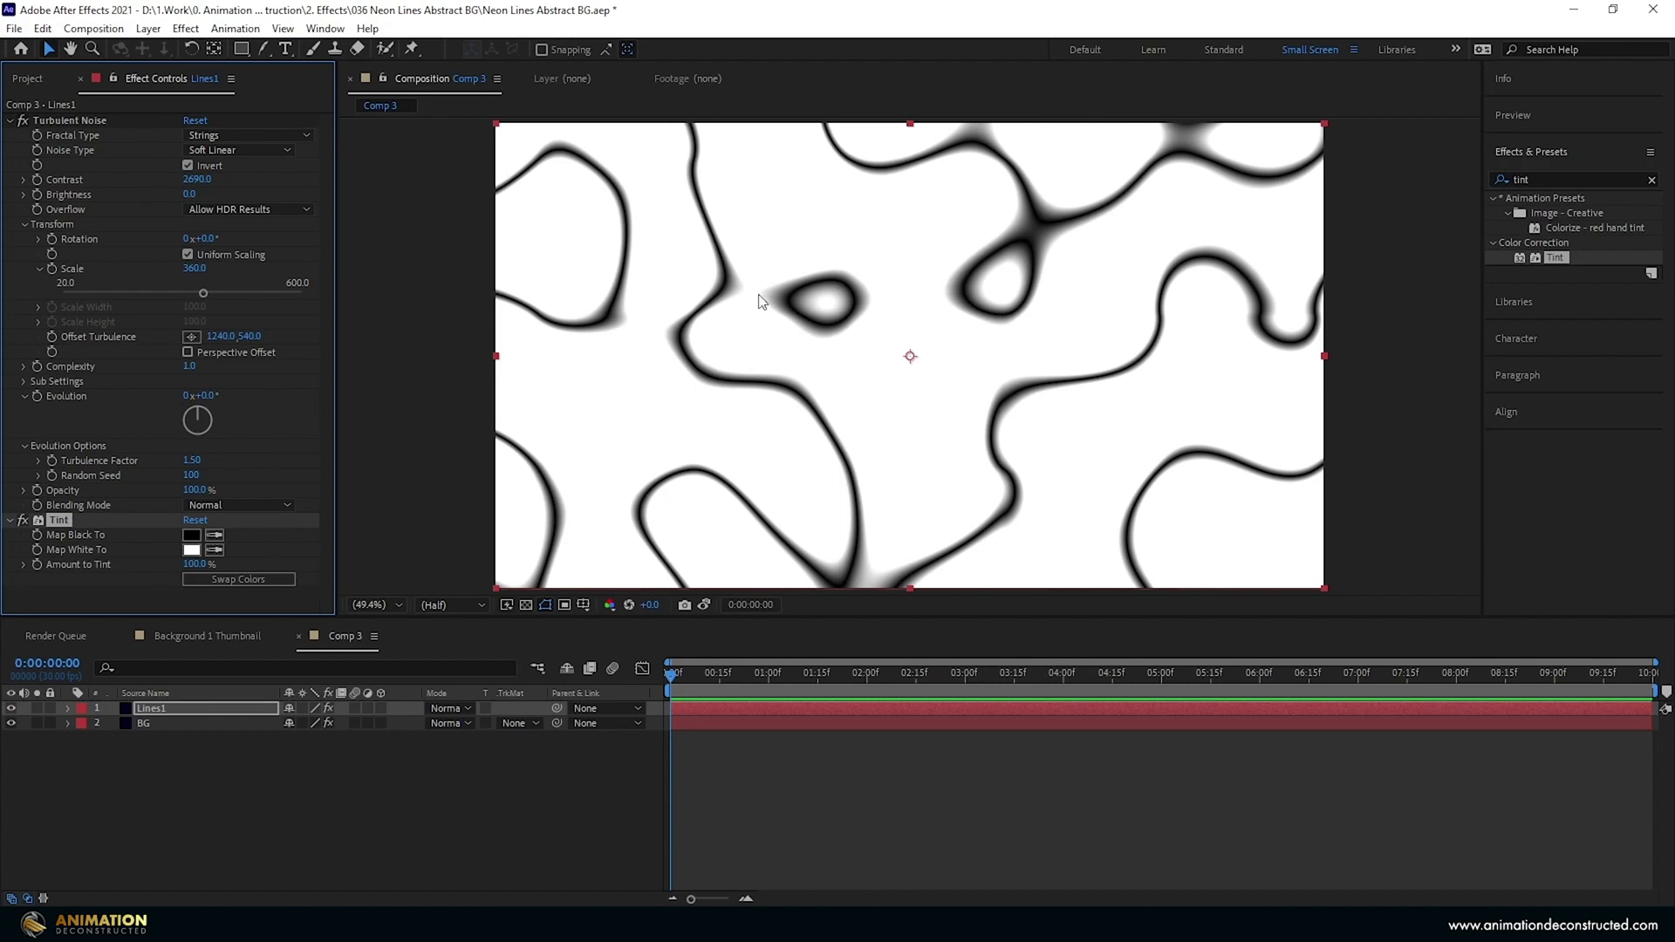
{"action": "left_click", "coordinate": [241, 578]}
{"action": "left_click", "coordinate": [191, 535]}
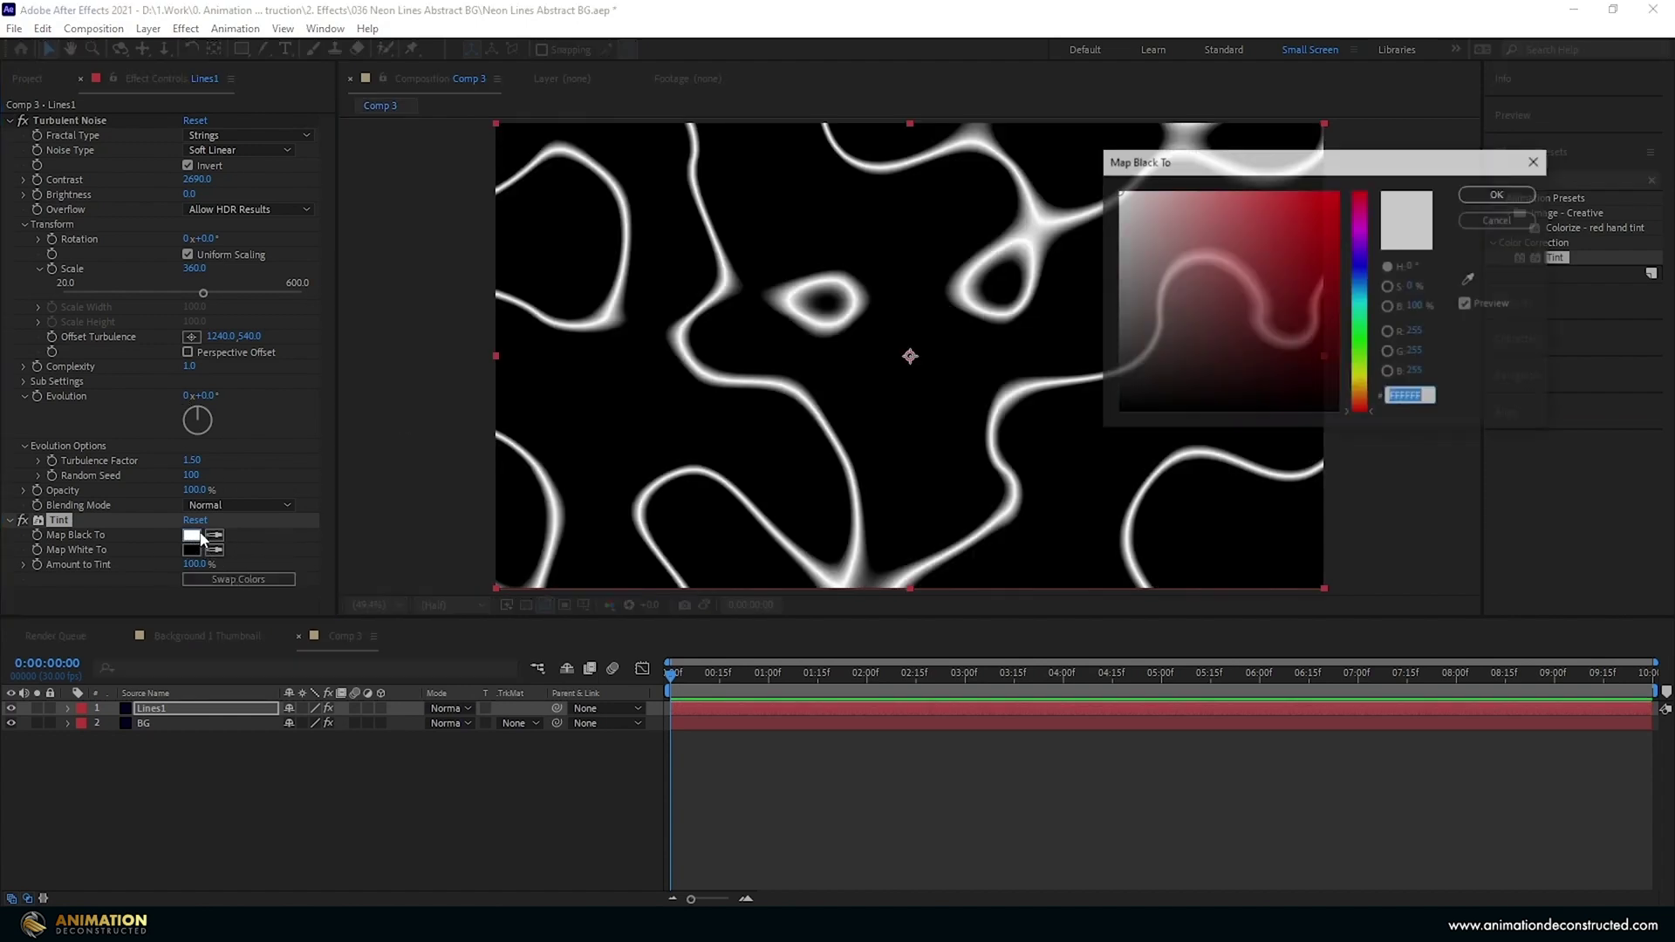
{"action": "type", "text": "00CC00"}
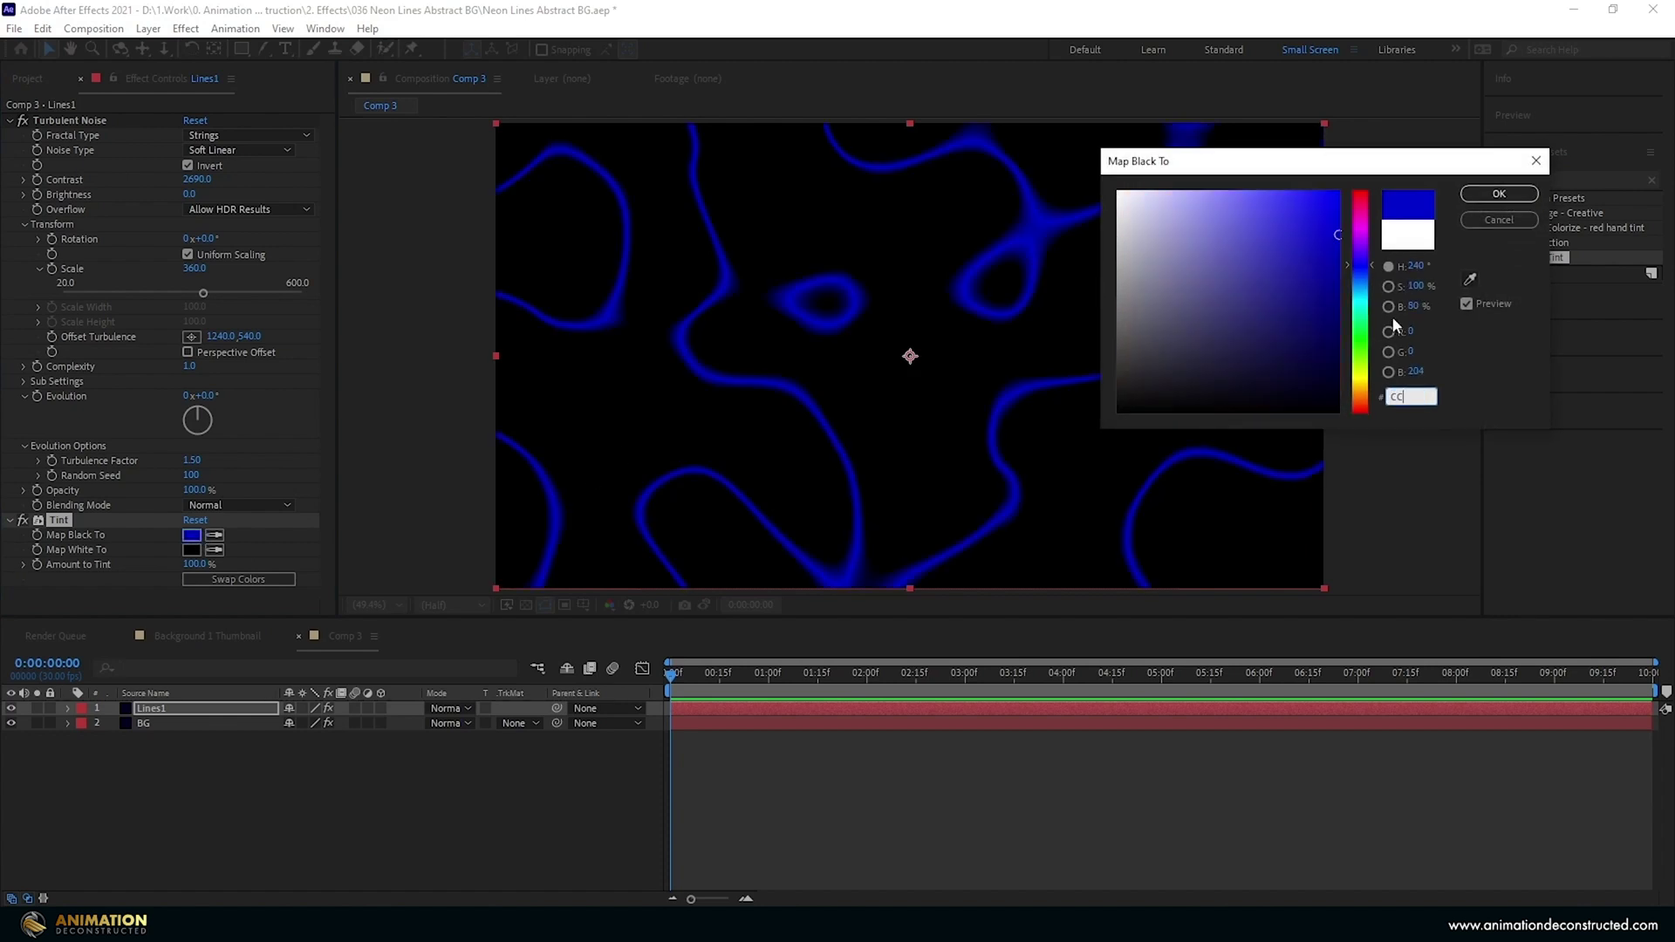
{"action": "type", "text": "F"}
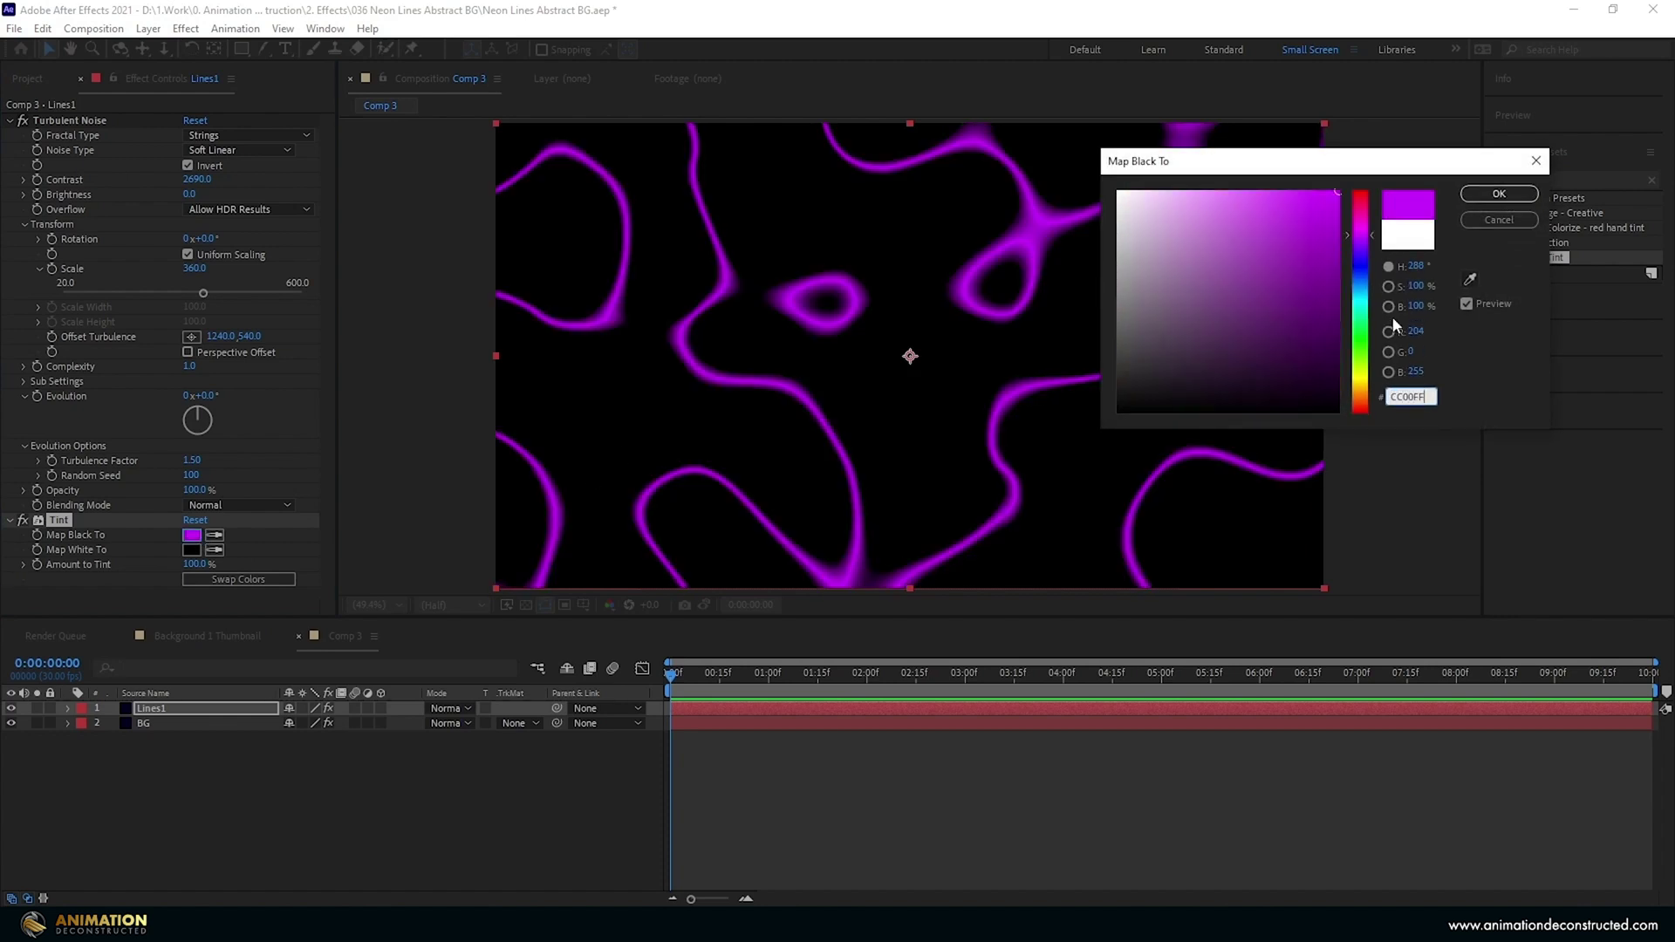
{"action": "key", "text": "Return"}
{"action": "left_click", "coordinate": [1546, 175]}
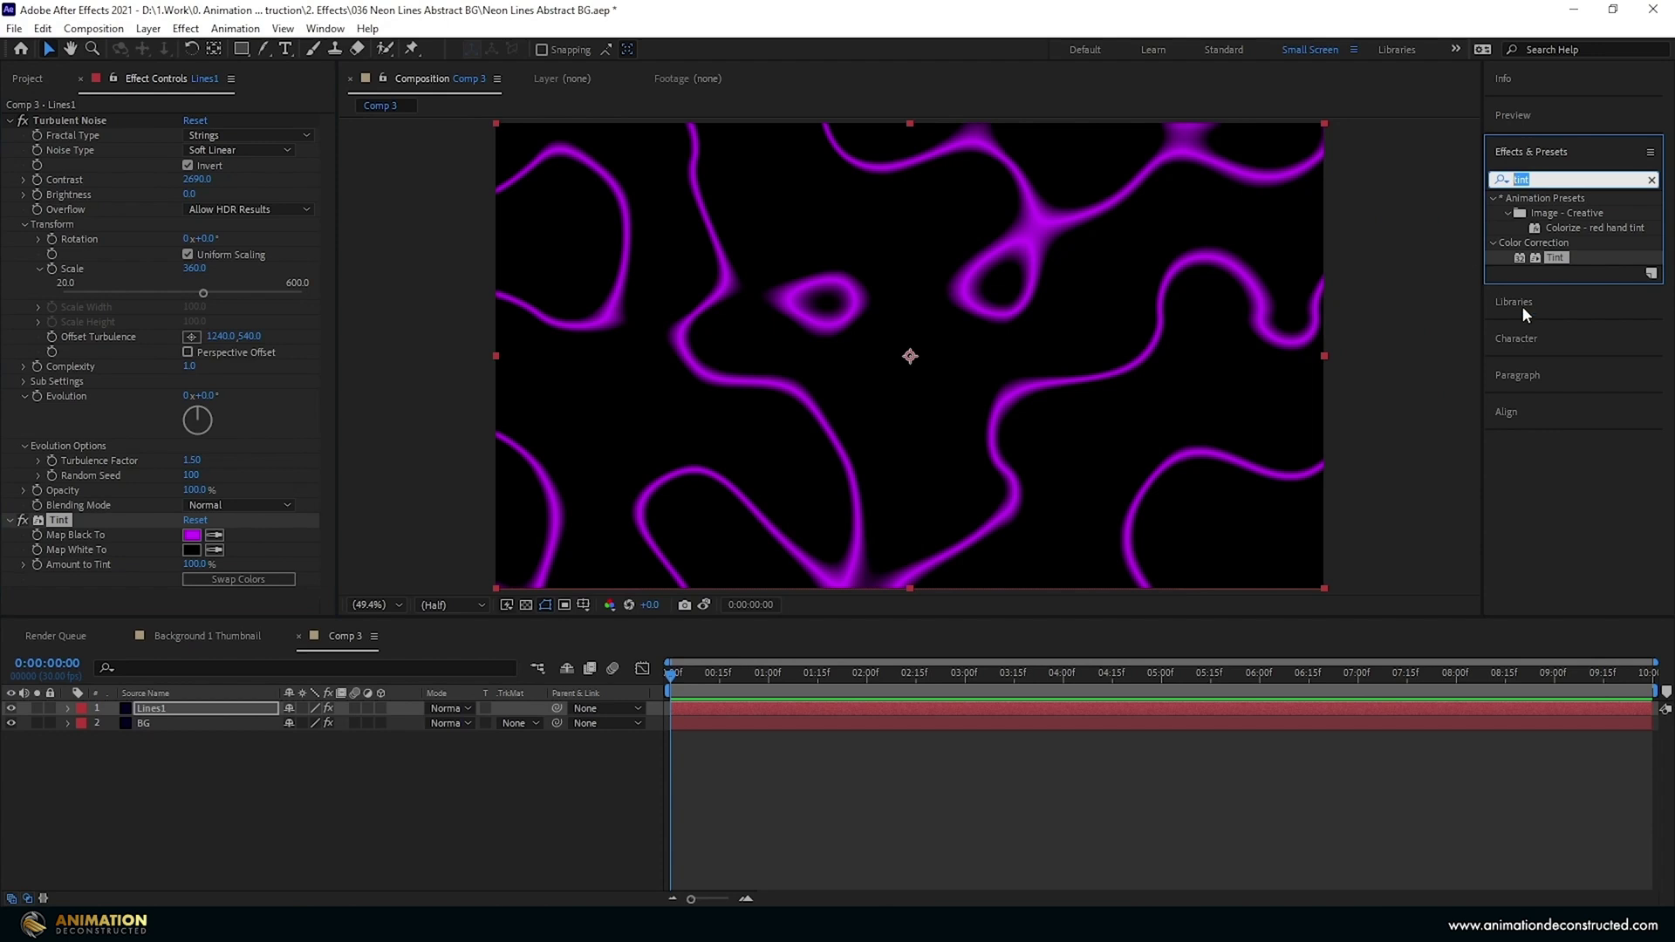
Step: Add Glow to Lines1 with Threshold 1%, Radius 39 and Intensity lowered to 0.4
{"action": "type", "text": "glow"}
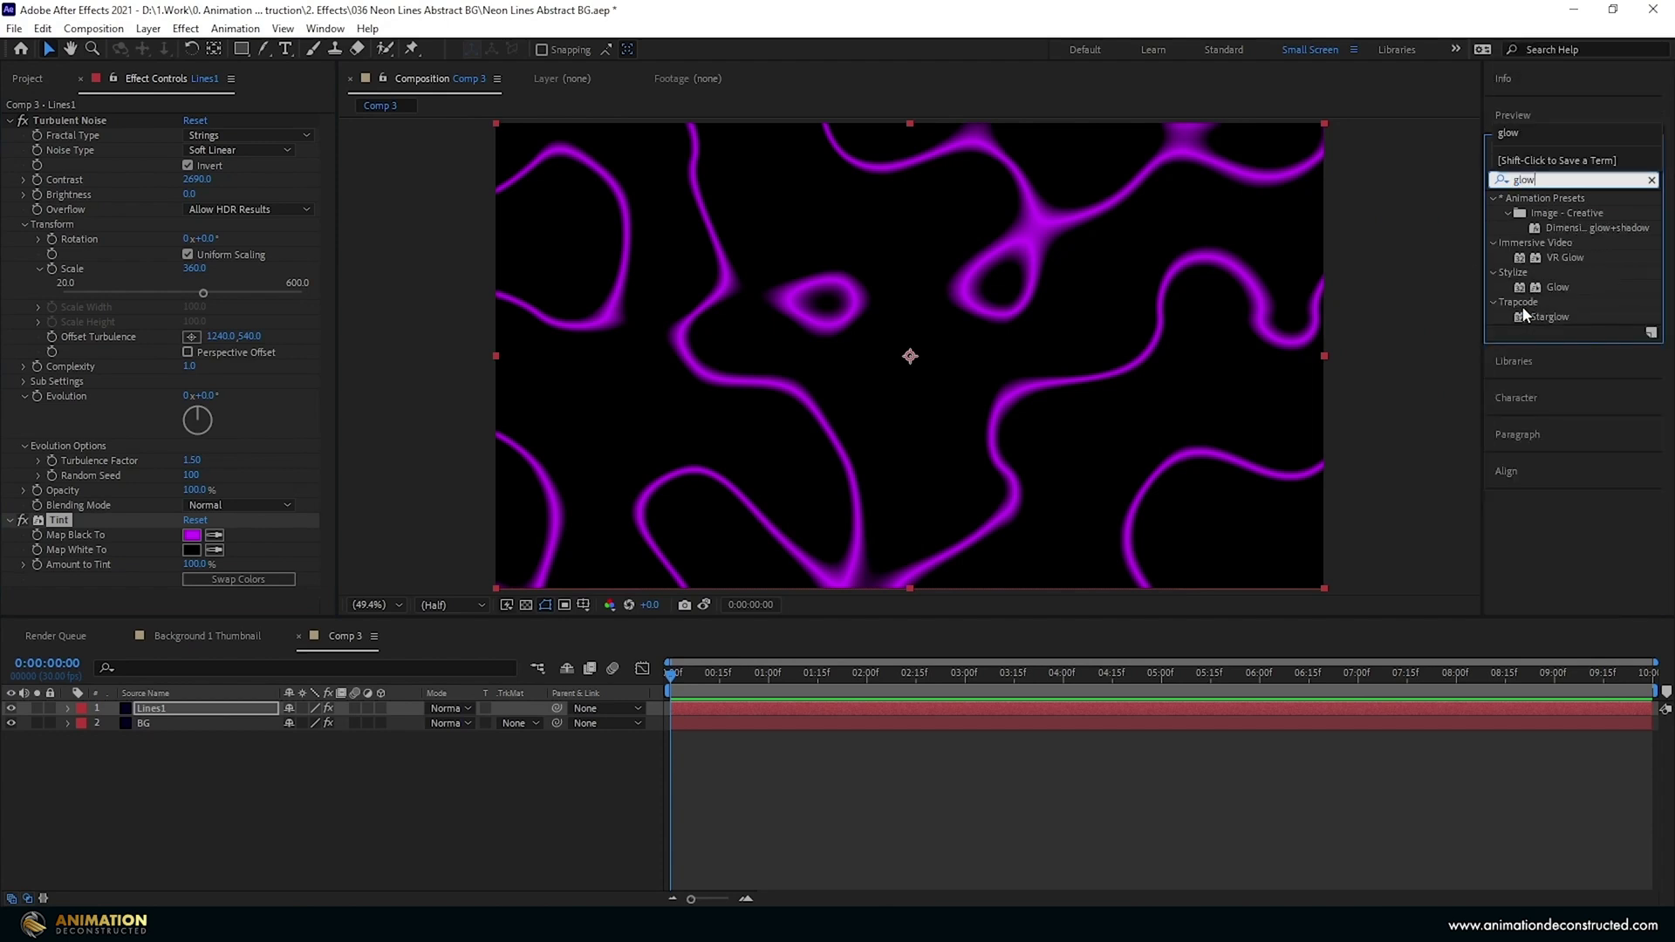
{"action": "left_click_drag", "start_coordinate": [1558, 288], "coordinate": [3, 447]}
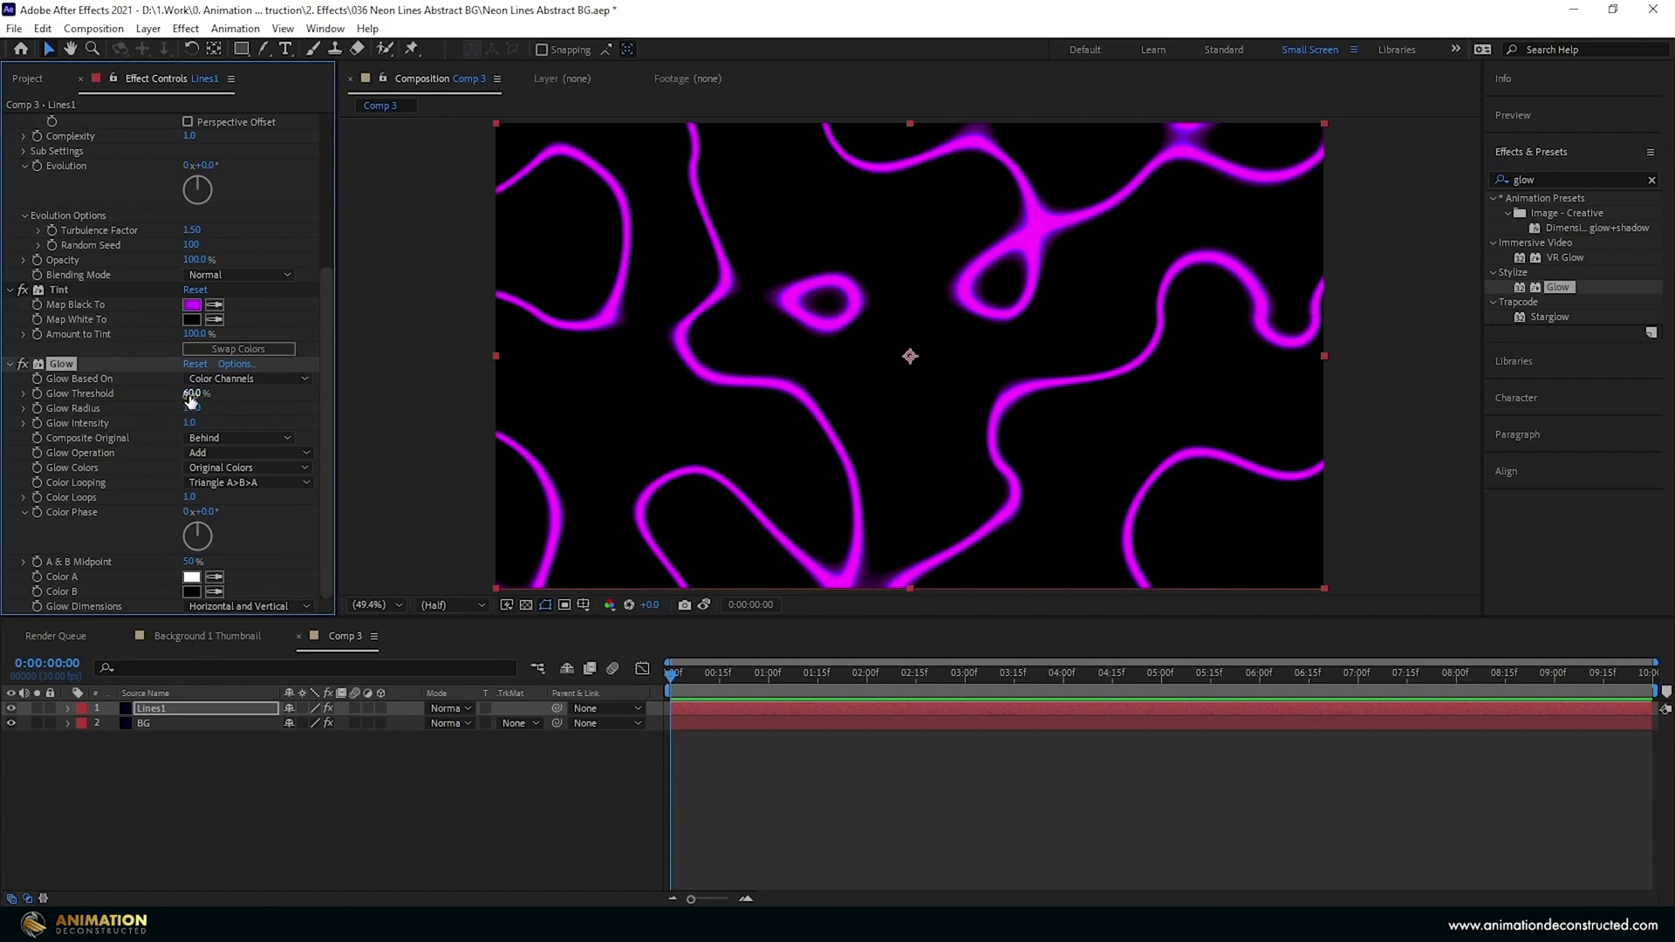
{"action": "left_click_drag", "start_coordinate": [190, 401], "coordinate": [70, 396]}
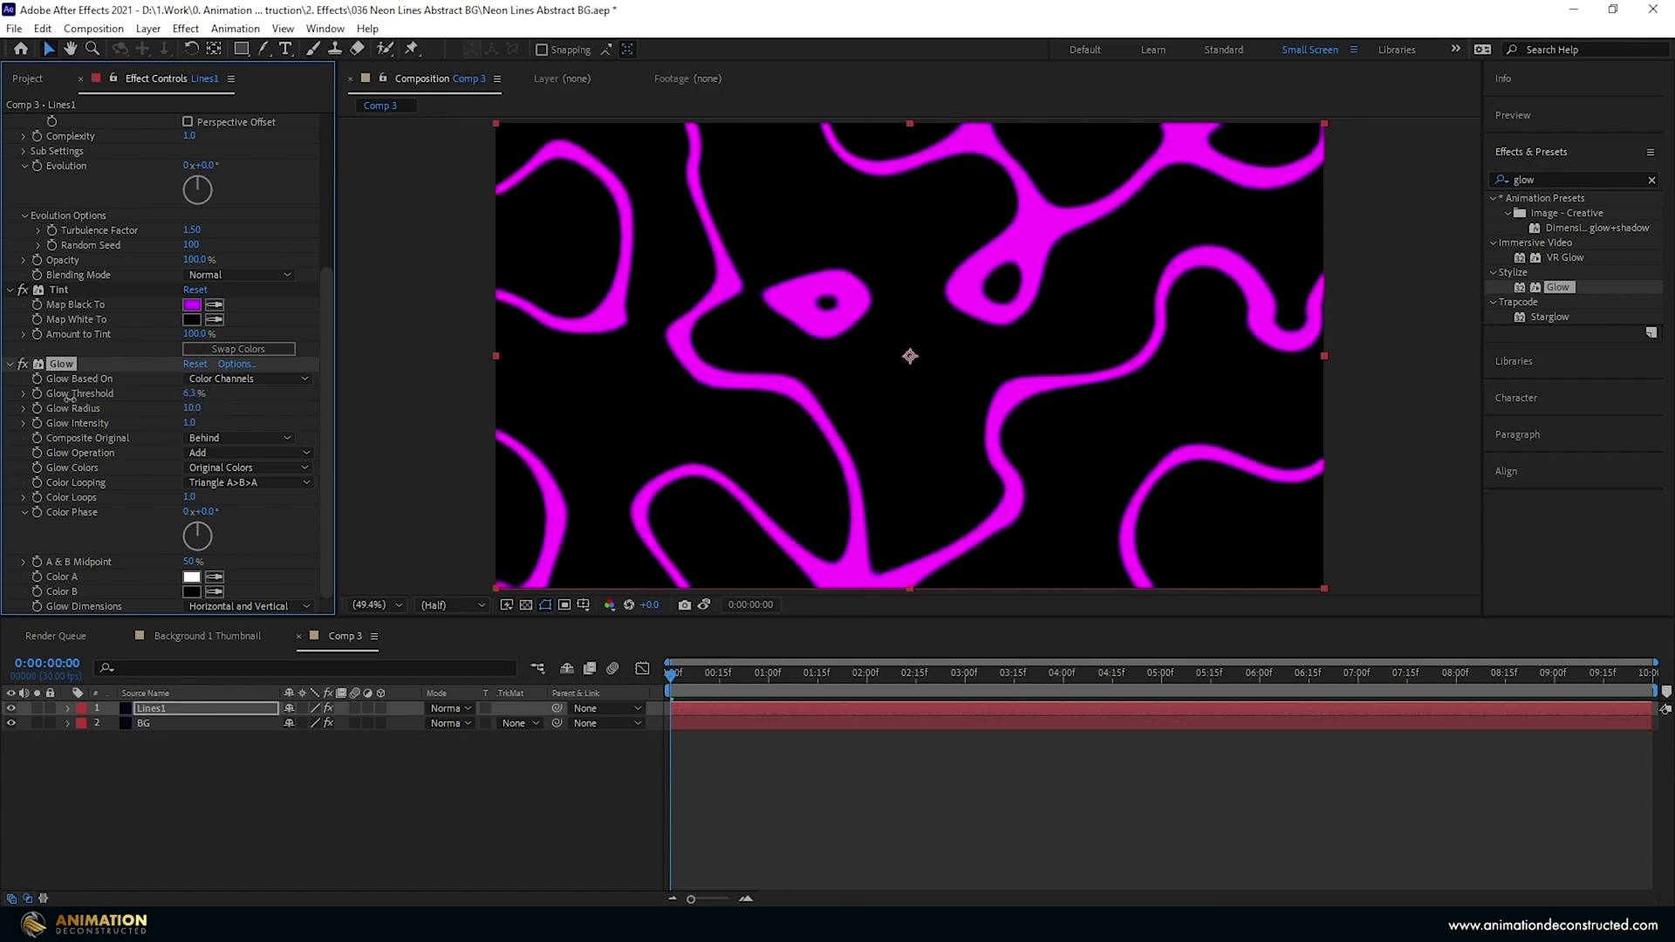
{"action": "left_click", "coordinate": [191, 394]}
{"action": "type", "text": "1"}
{"action": "key", "text": "Tab"}
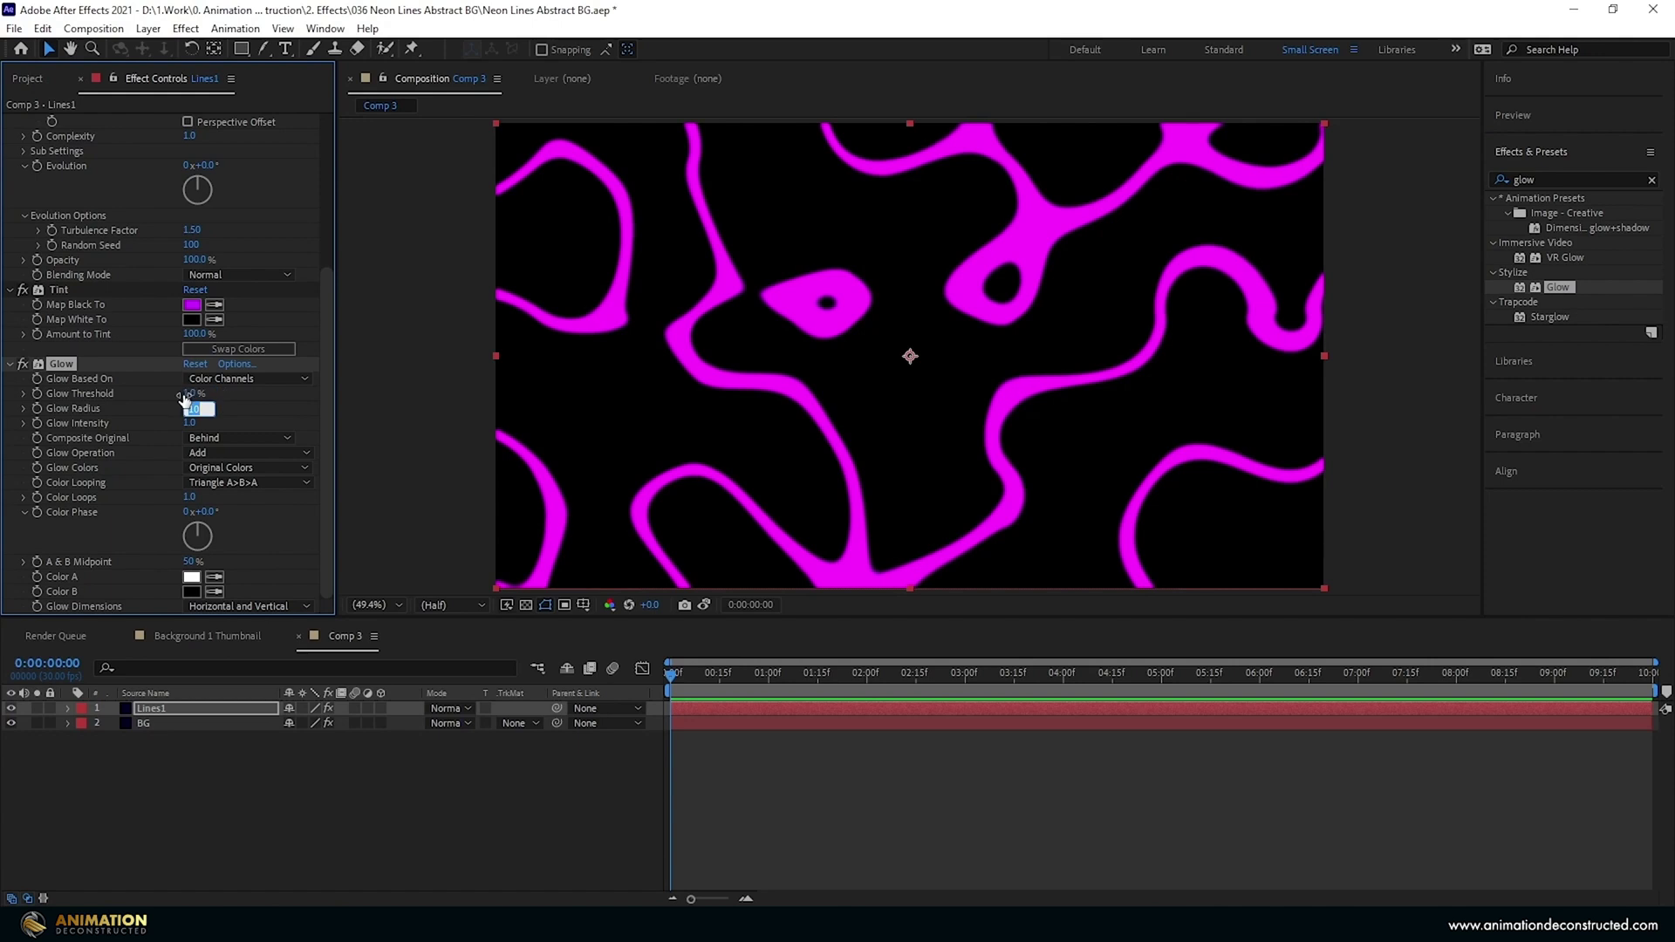
{"action": "type", "text": "39"}
{"action": "key", "text": "Return"}
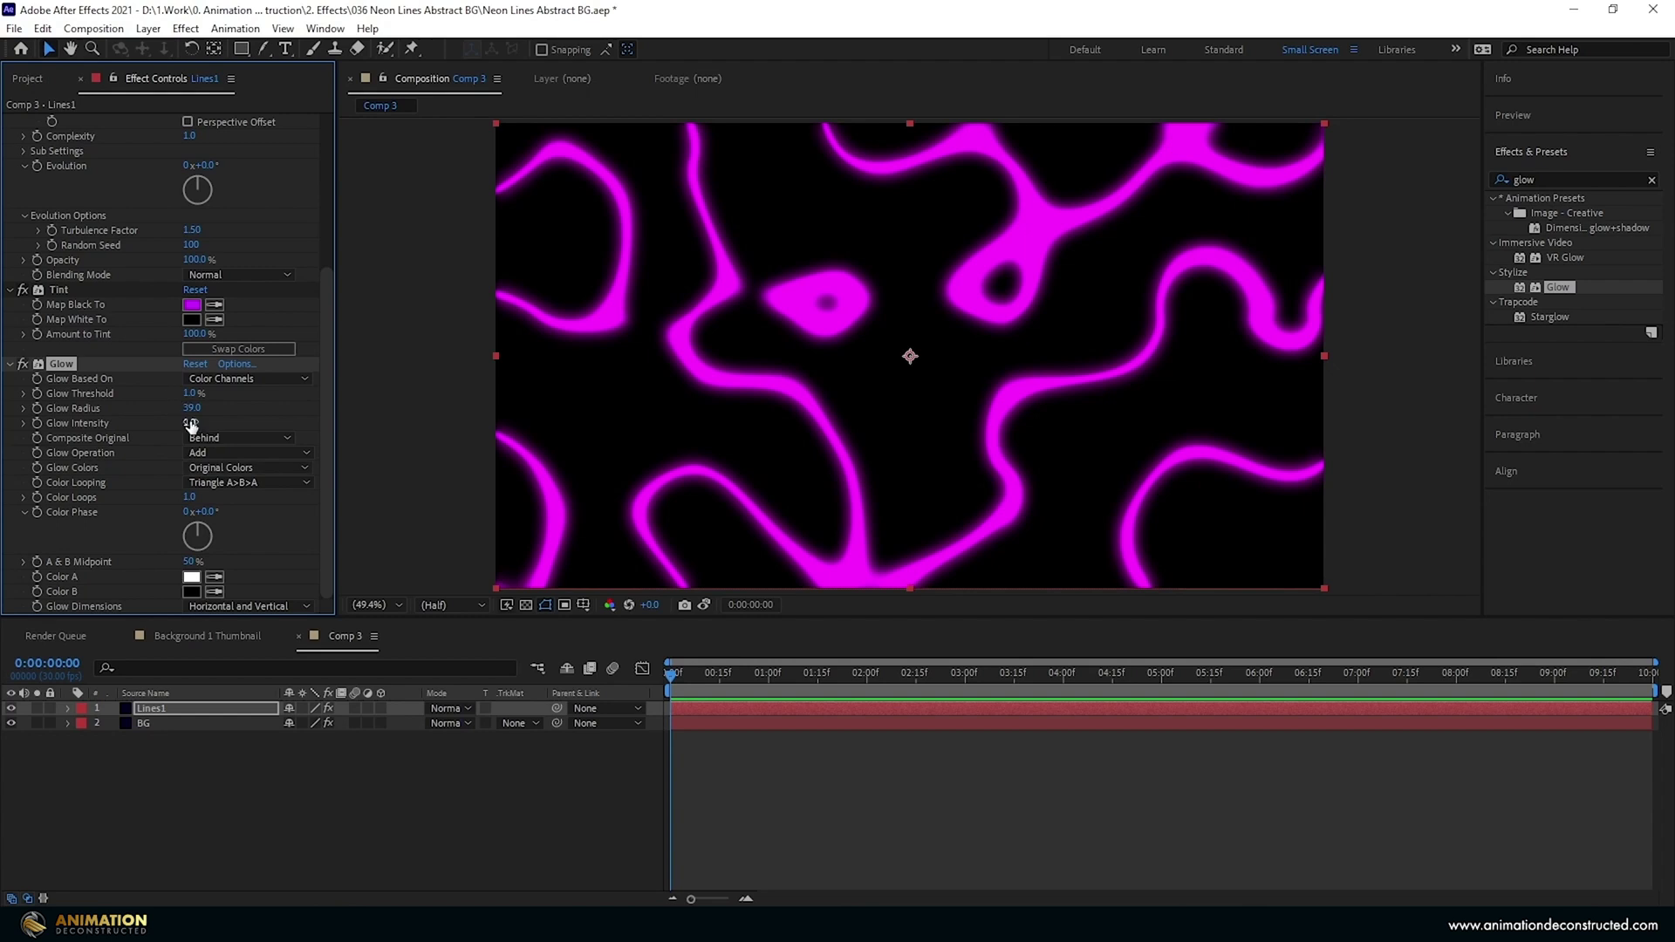
{"action": "left_click_drag", "start_coordinate": [190, 422], "coordinate": [154, 426]}
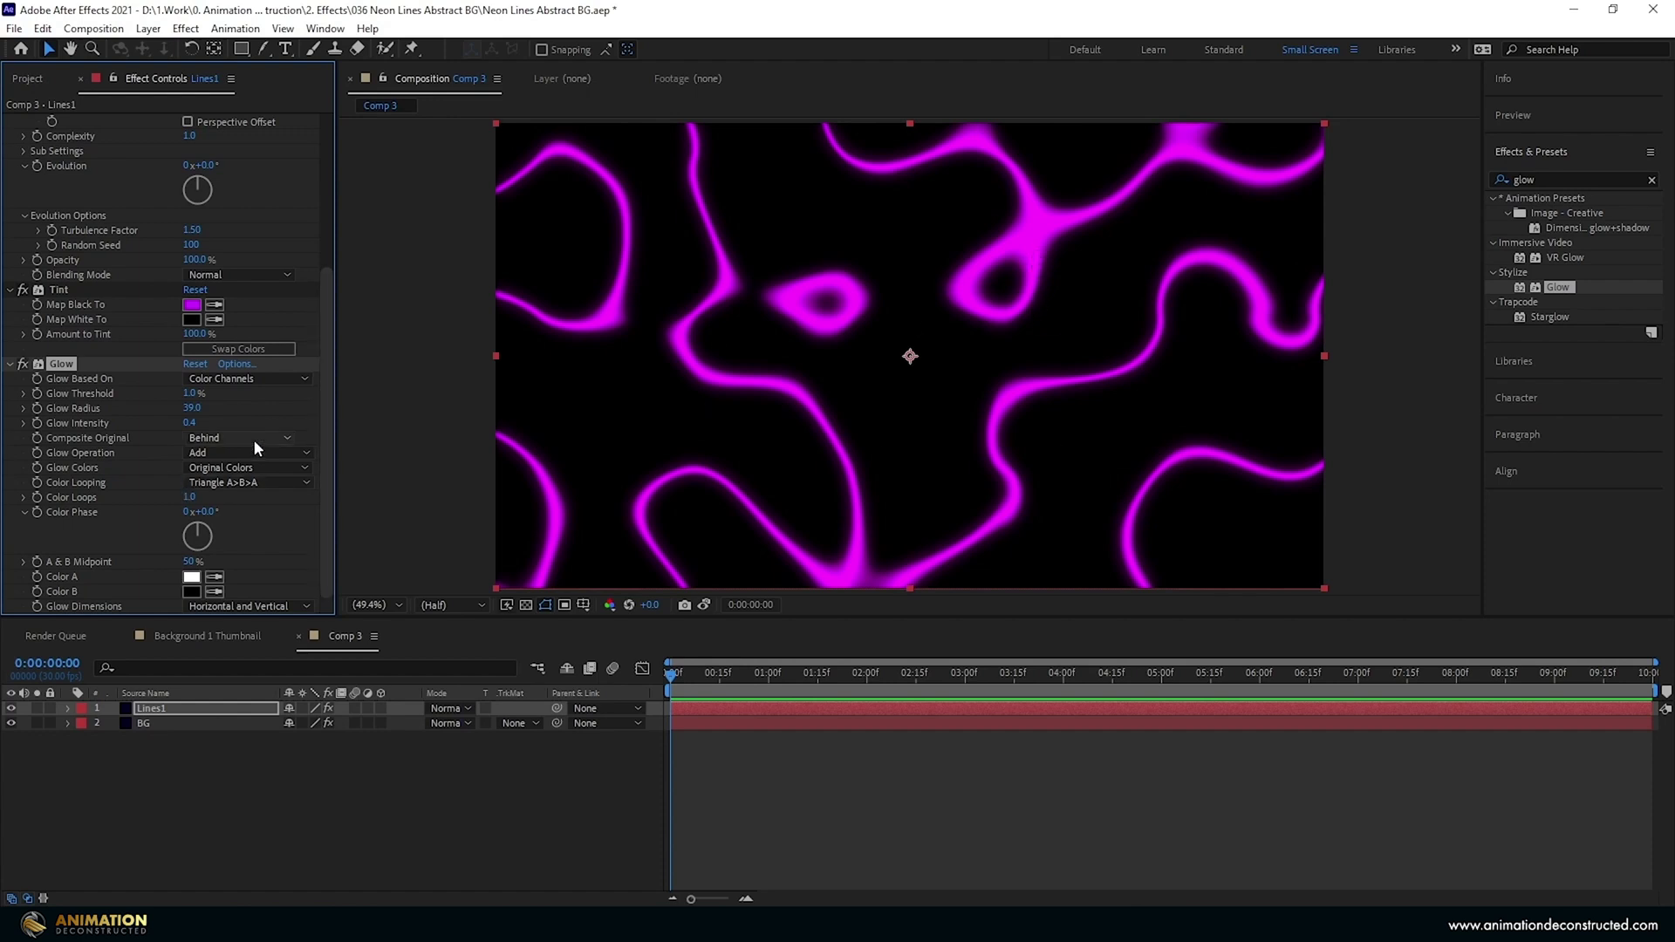
Step: Set the Glow Operation to Screen and Lines1's blend mode to Screen
{"action": "left_click", "coordinate": [232, 454]}
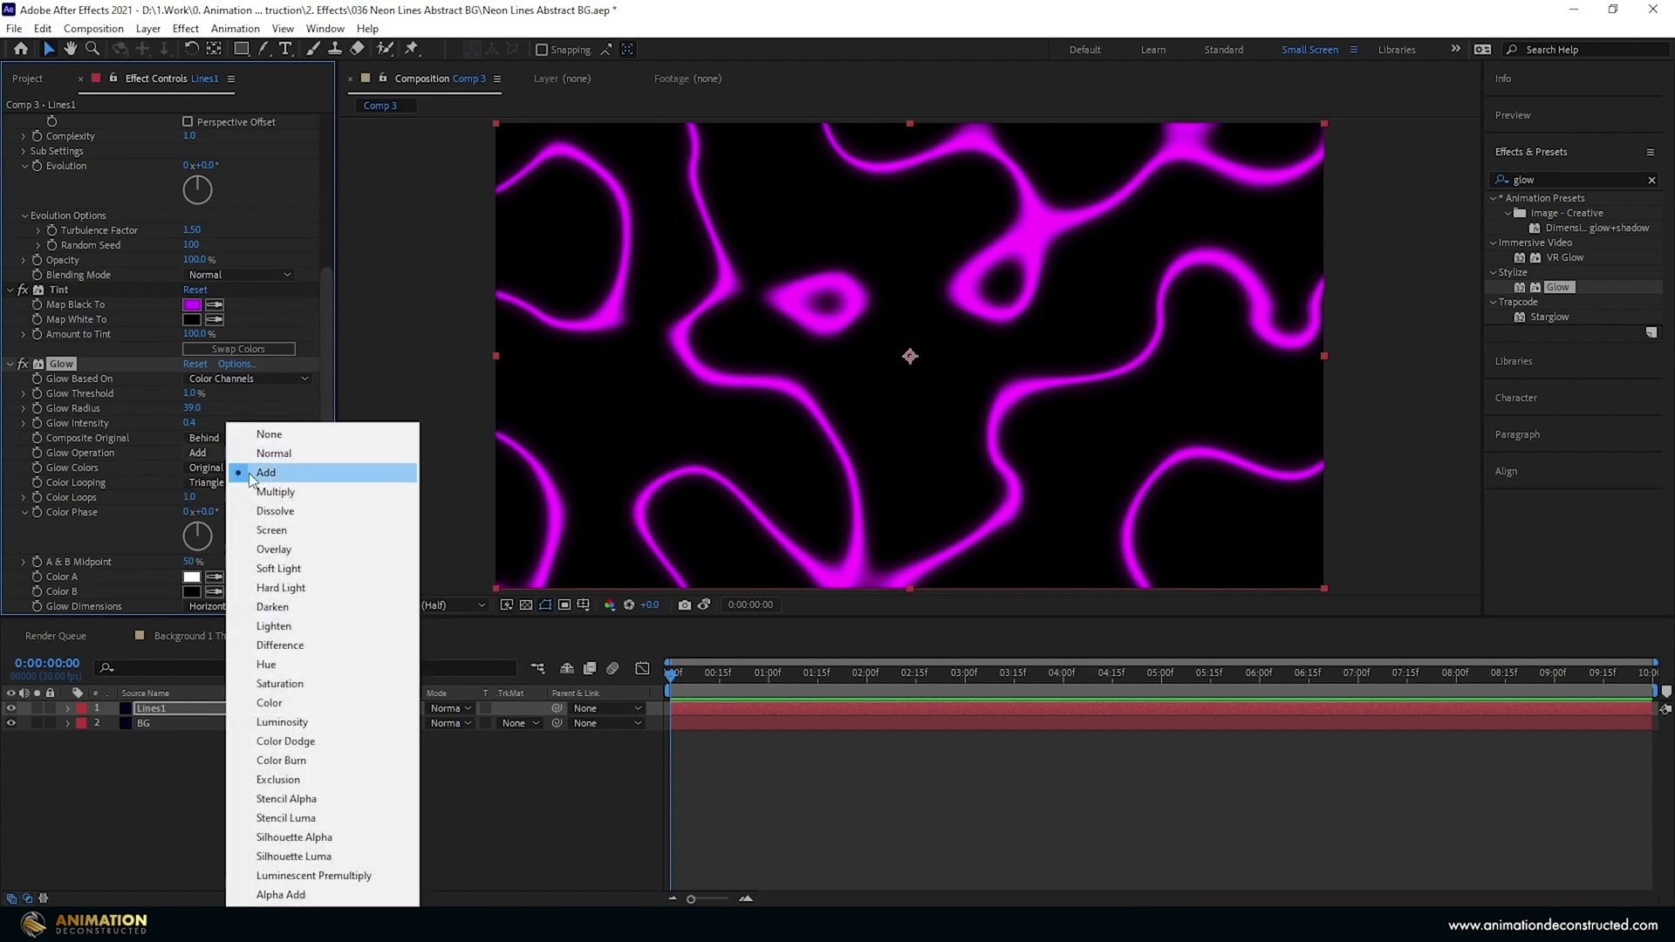
{"action": "left_click", "coordinate": [271, 530]}
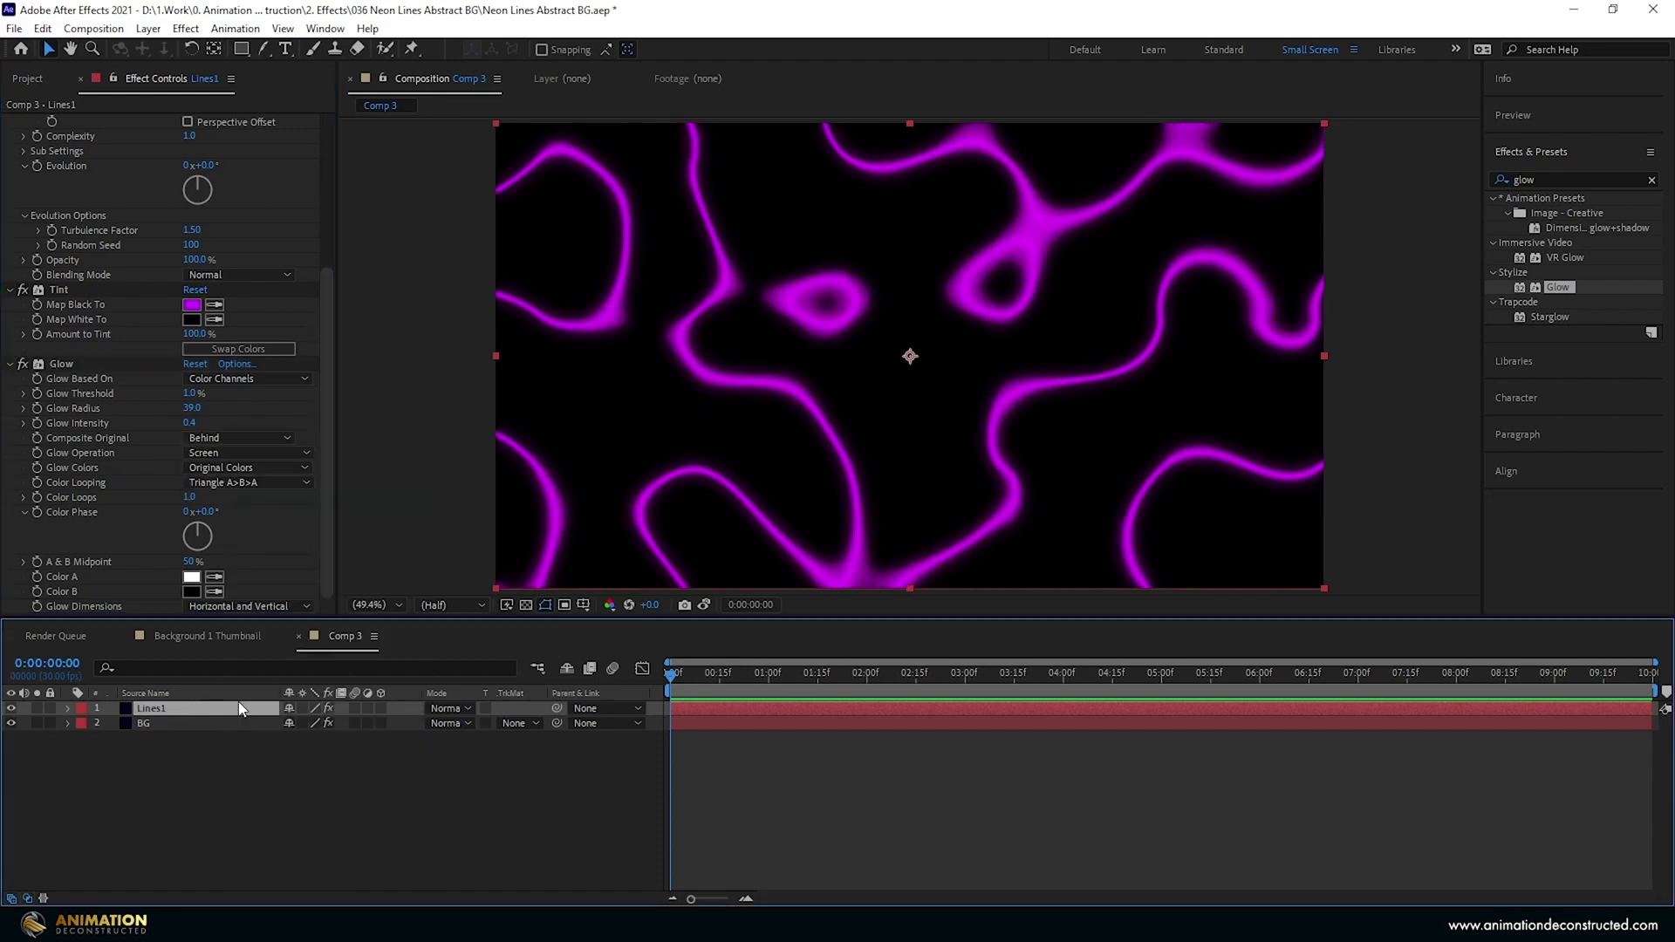
{"action": "left_click", "coordinate": [449, 709]}
{"action": "left_click", "coordinate": [546, 367]}
Step: Duplicate Lines1, set the copy's Contrast to 354 and shift its turbulence offset
{"action": "key", "text": "ctrl+d"}
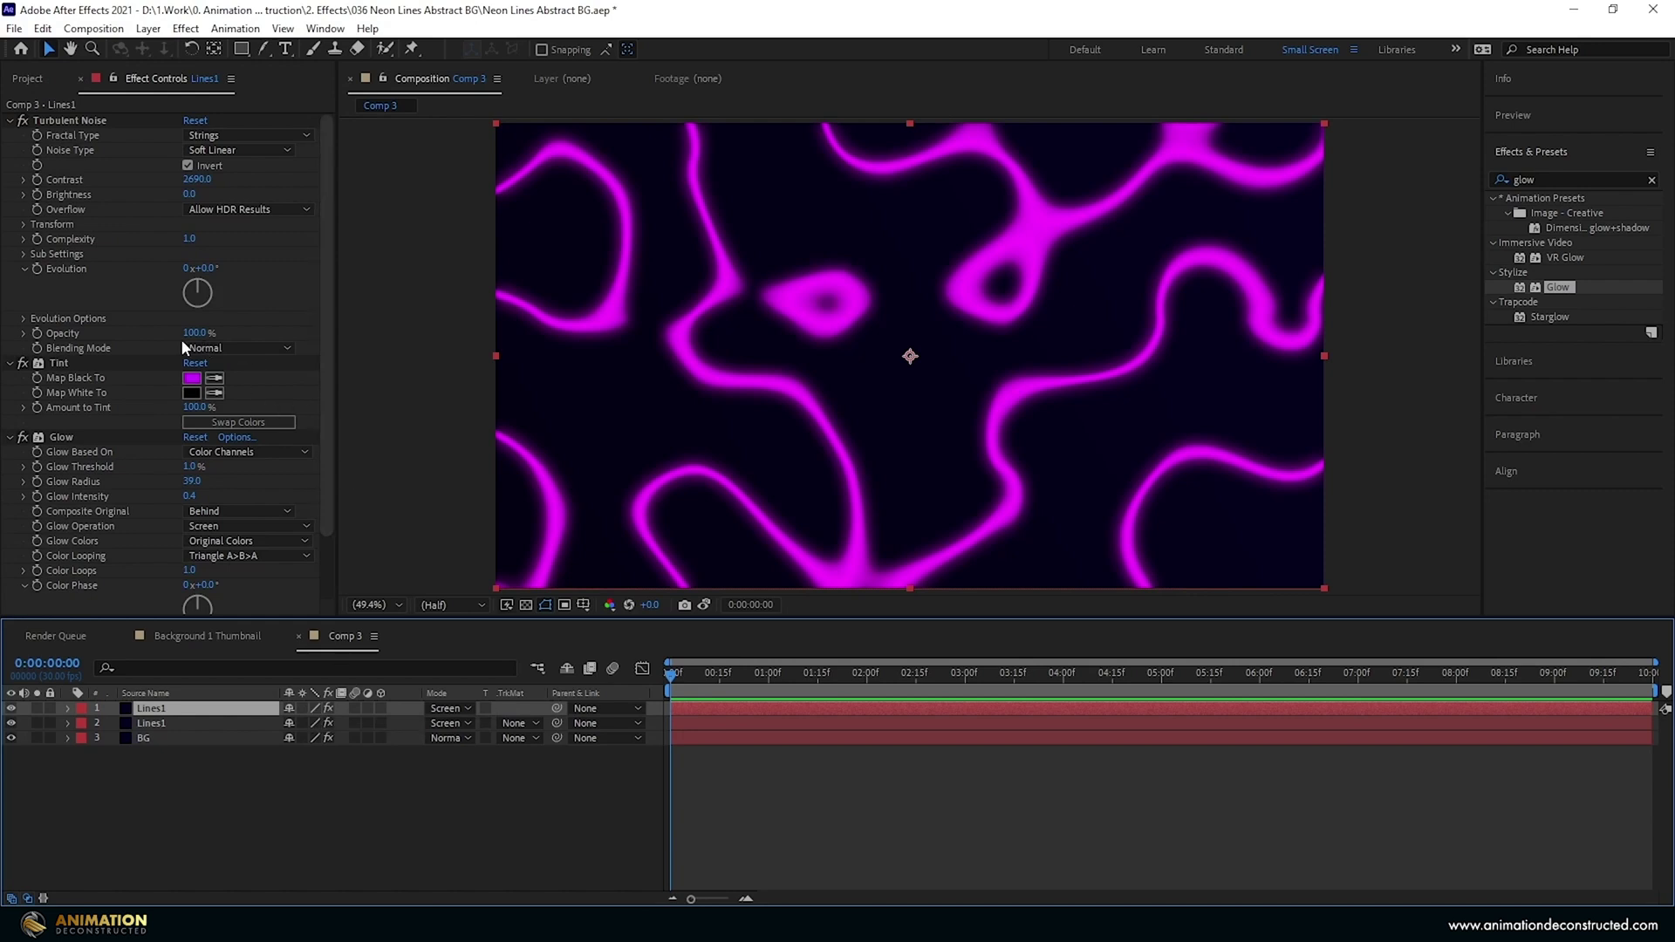
{"action": "left_click", "coordinate": [197, 180]}
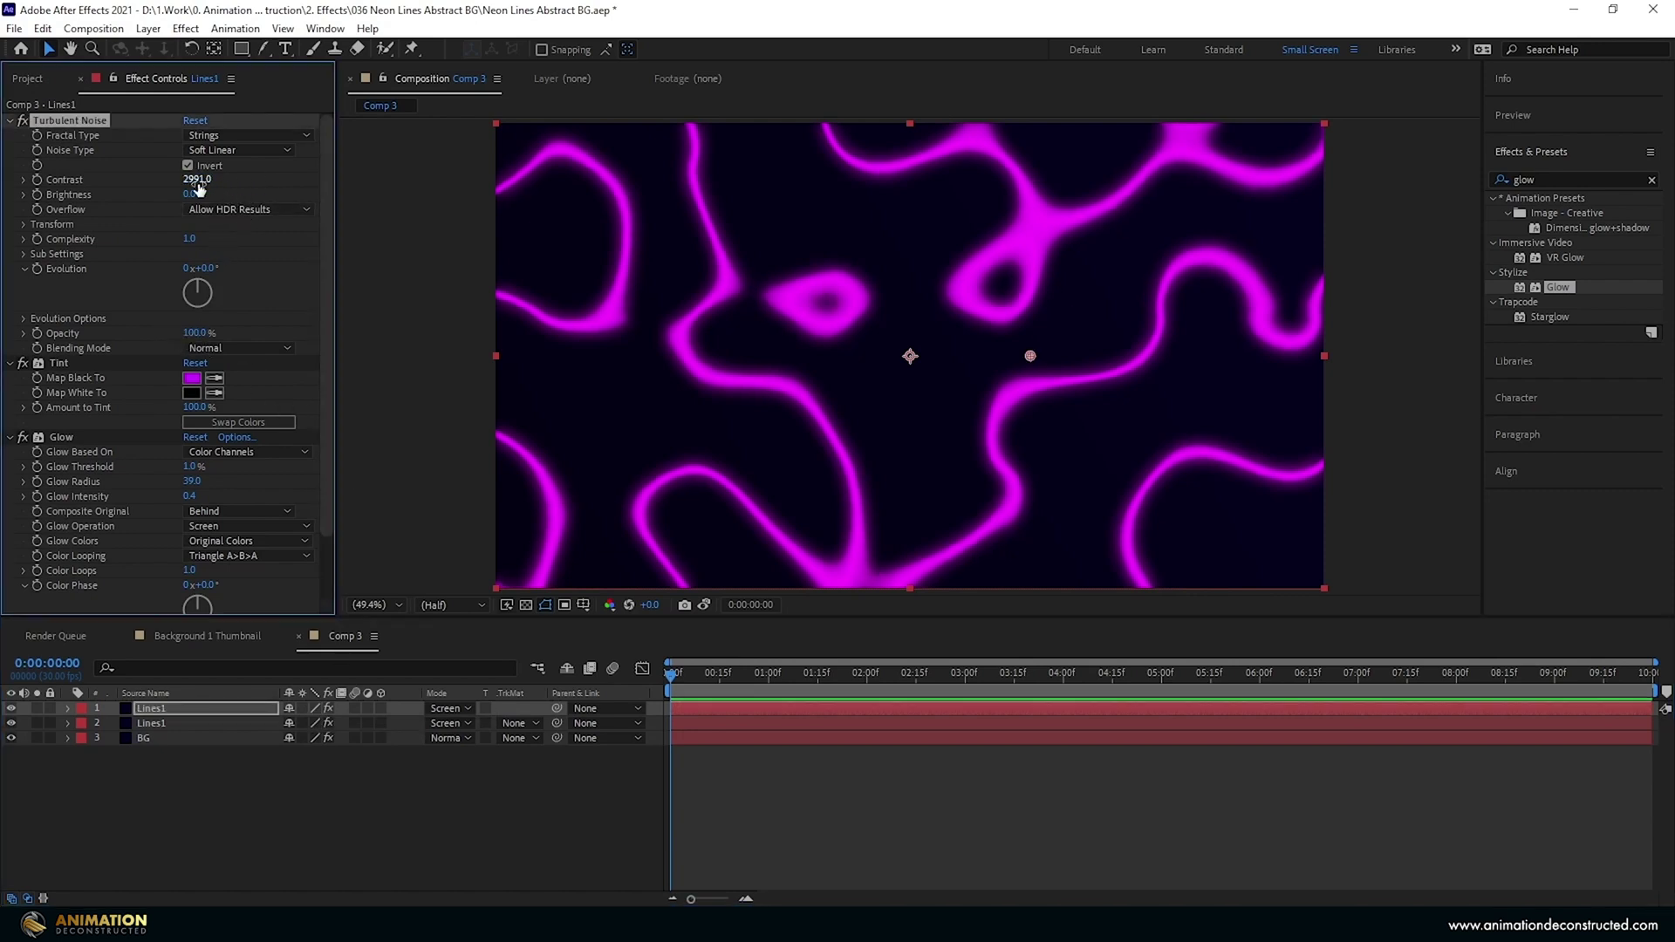
{"action": "type", "text": "354"}
{"action": "key", "text": "Return"}
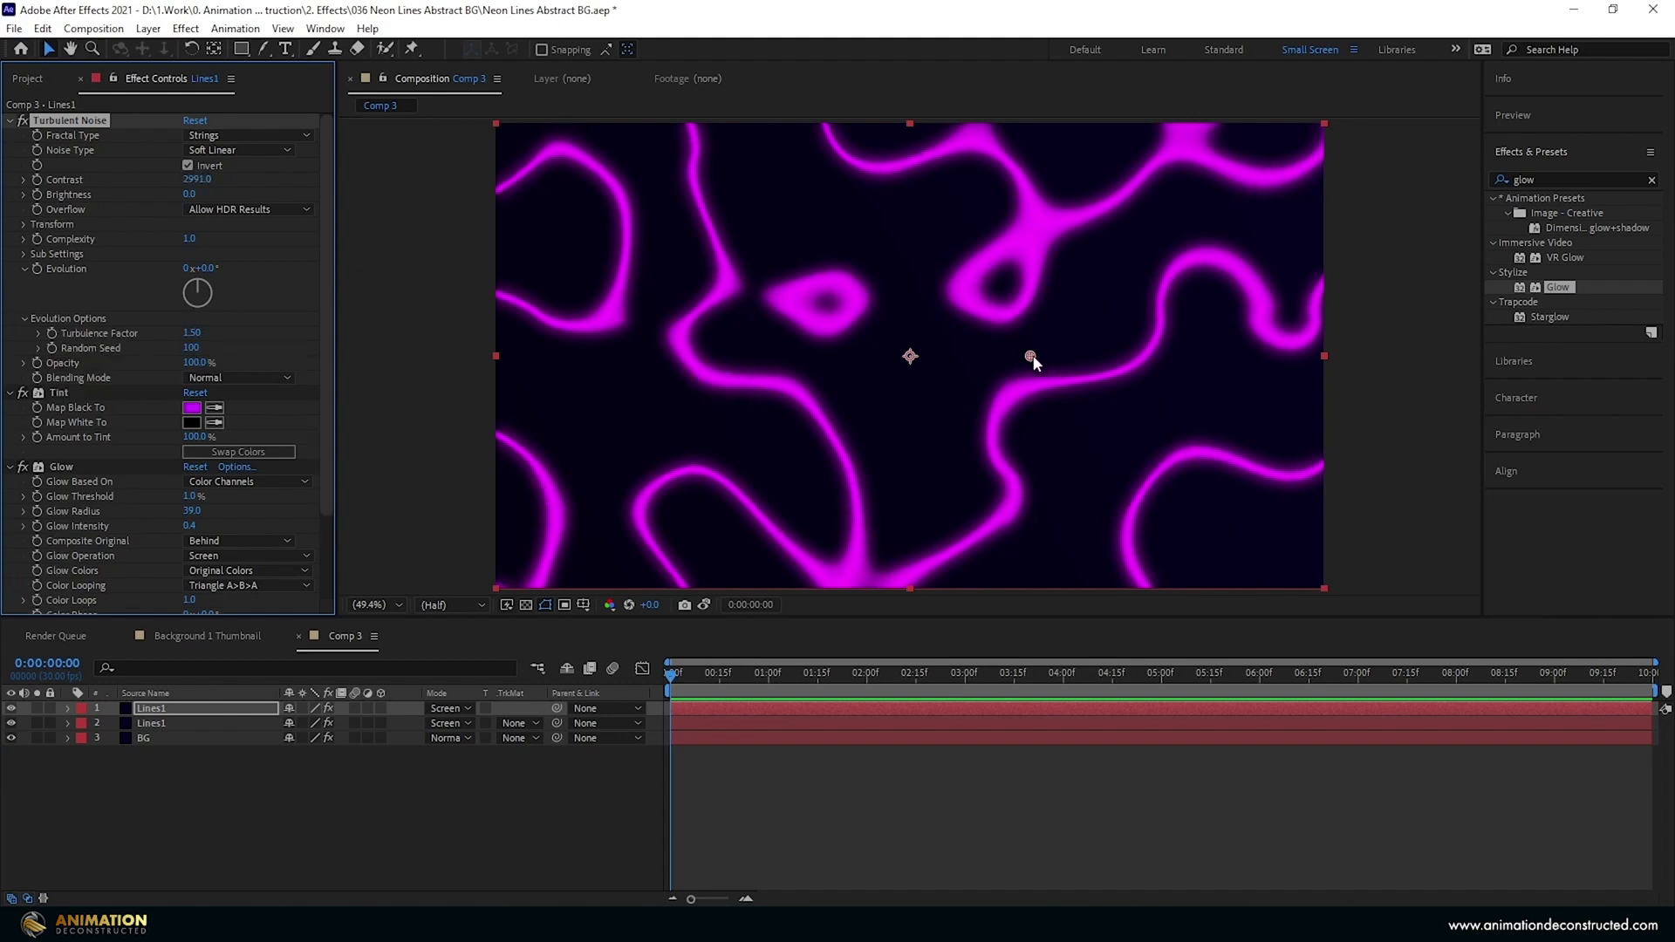
{"action": "left_click", "coordinate": [1033, 354]}
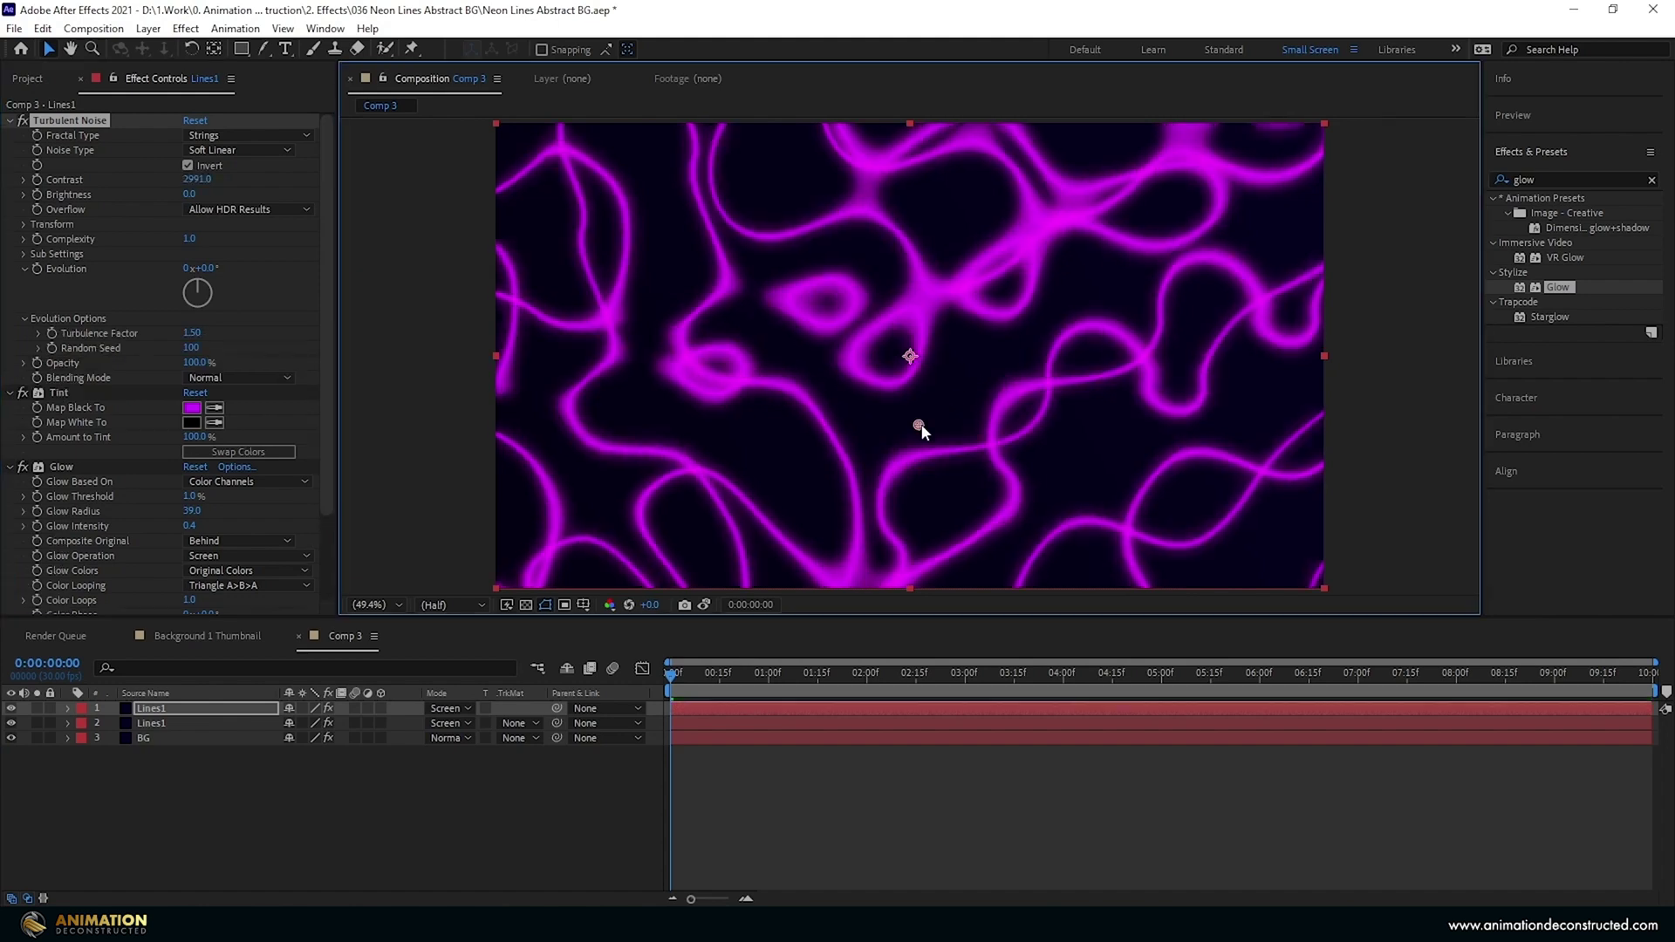
Step: Set the copy's Turbulent Noise Transform Scale to 300
{"action": "left_click", "coordinate": [25, 225]}
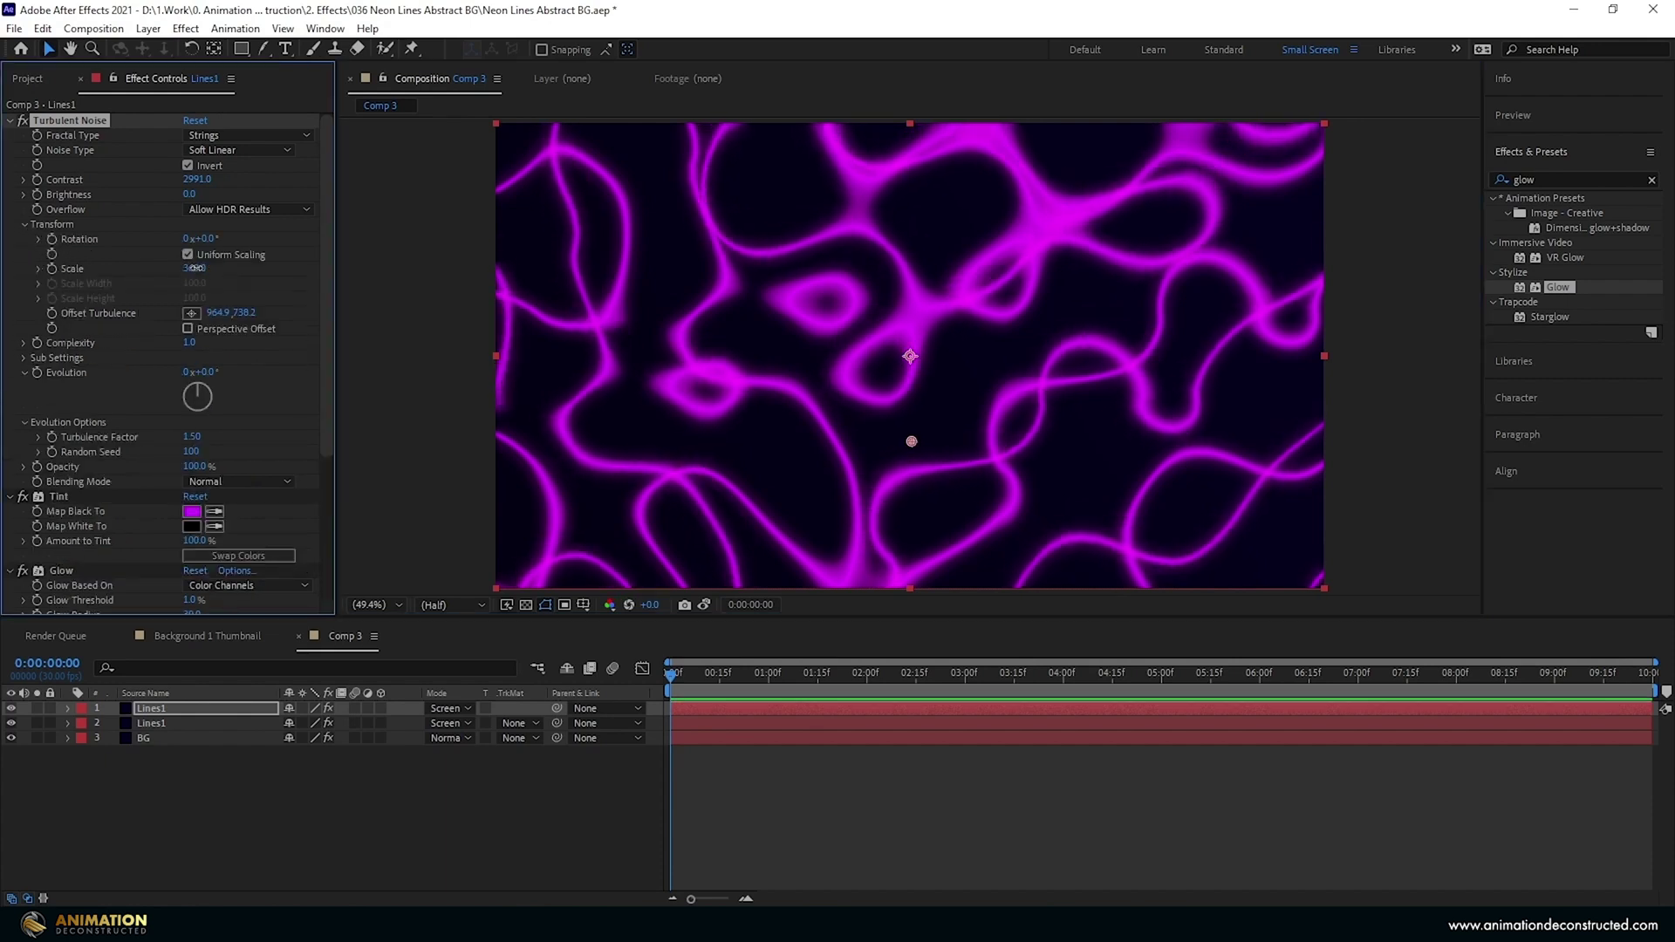
{"action": "left_click", "coordinate": [38, 269]}
{"action": "left_click_drag", "start_coordinate": [194, 269], "coordinate": [207, 269]}
{"action": "left_click", "coordinate": [197, 269]}
{"action": "type", "text": "300"}
{"action": "key", "text": "Return"}
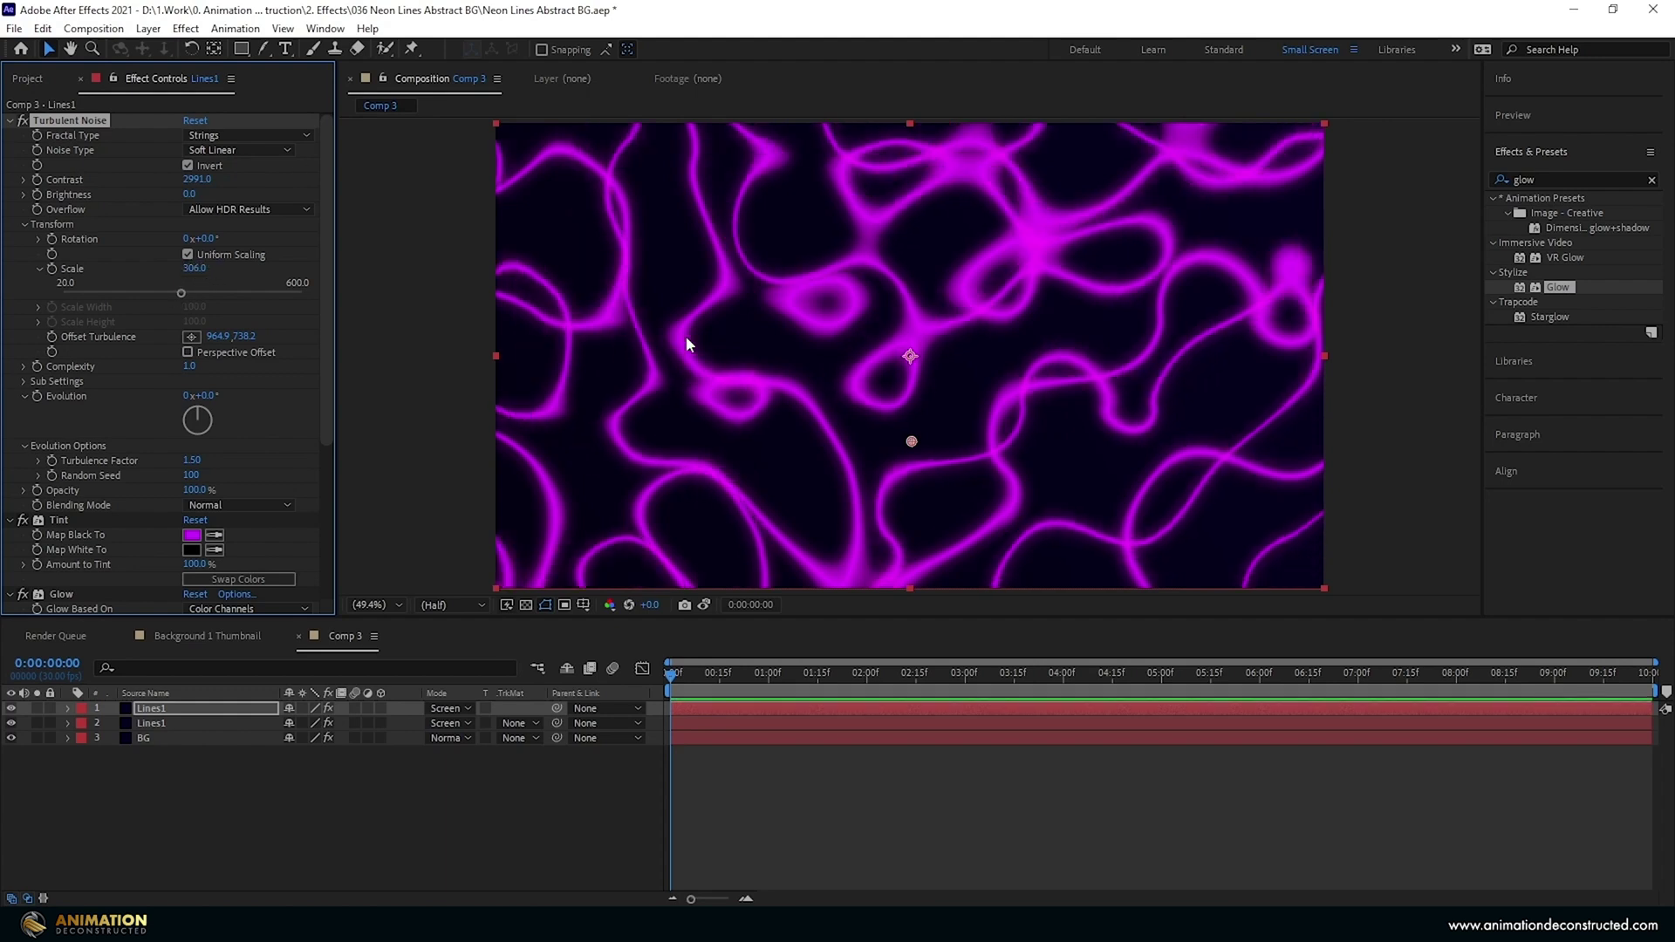
Step: Change the copy's Tint Map Black To colour to cyan 00DEFF
{"action": "left_click", "coordinate": [192, 535]}
{"action": "type", "text": "00DEFF"}
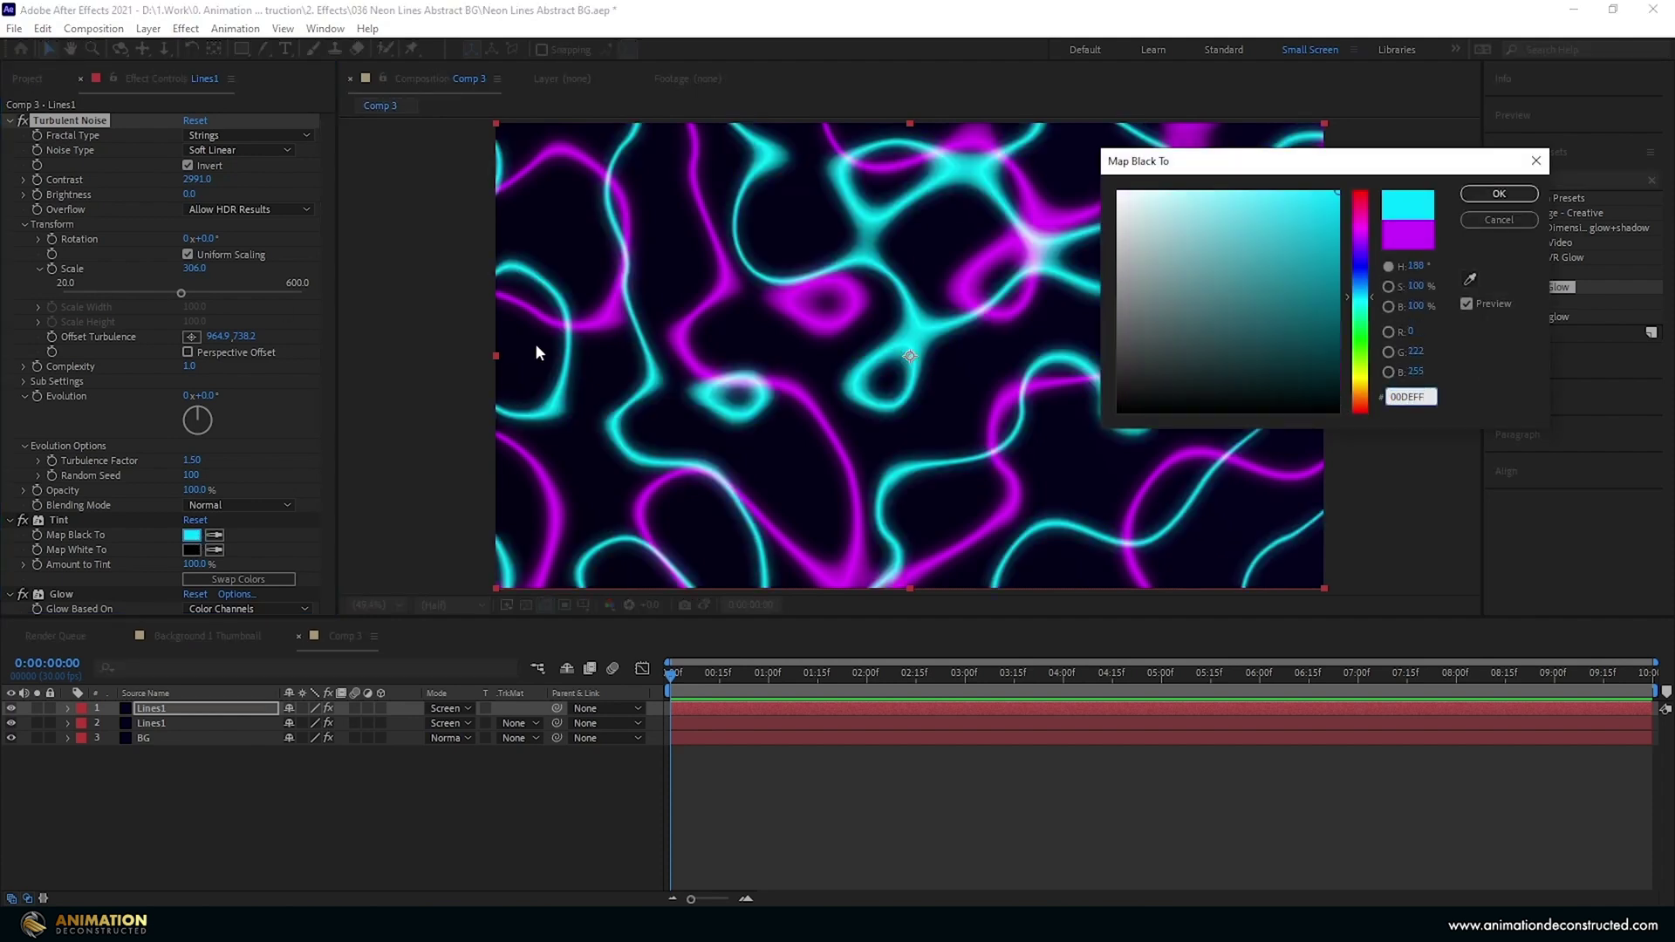
{"action": "key", "text": "Return"}
Step: Reset the copy's Glow, then set Threshold 80%, Radius 13 and Glow Operation Screen
{"action": "scroll", "coordinate": [133, 447], "scroll_direction": "down", "scroll_amount": 3}
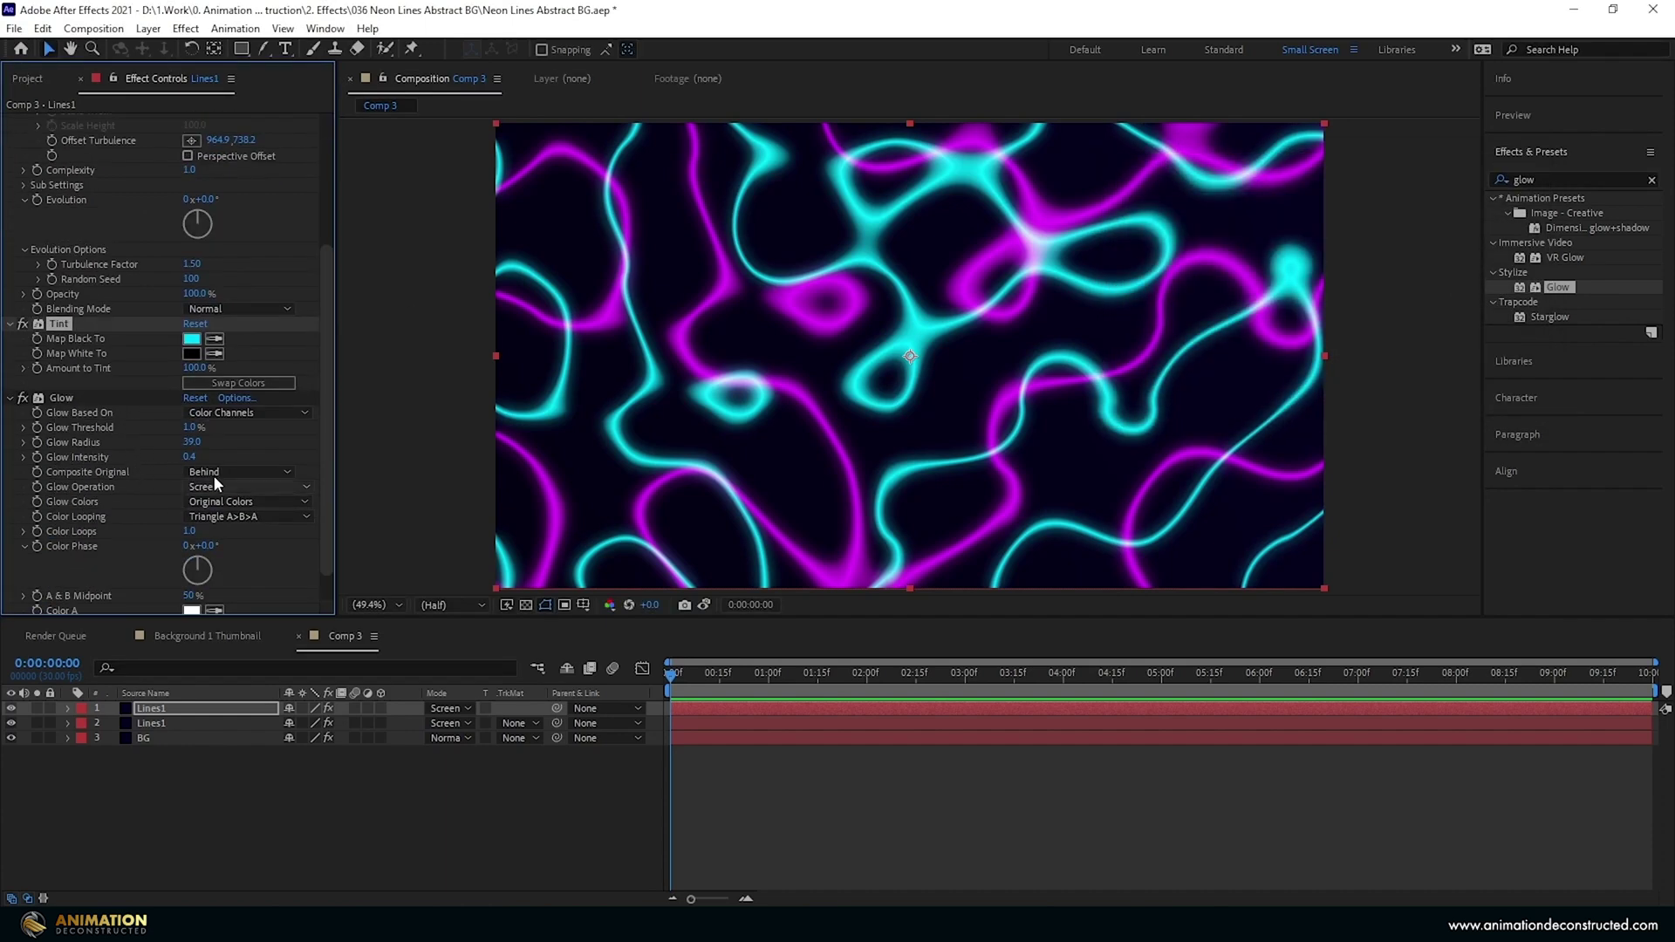
{"action": "left_click", "coordinate": [201, 397]}
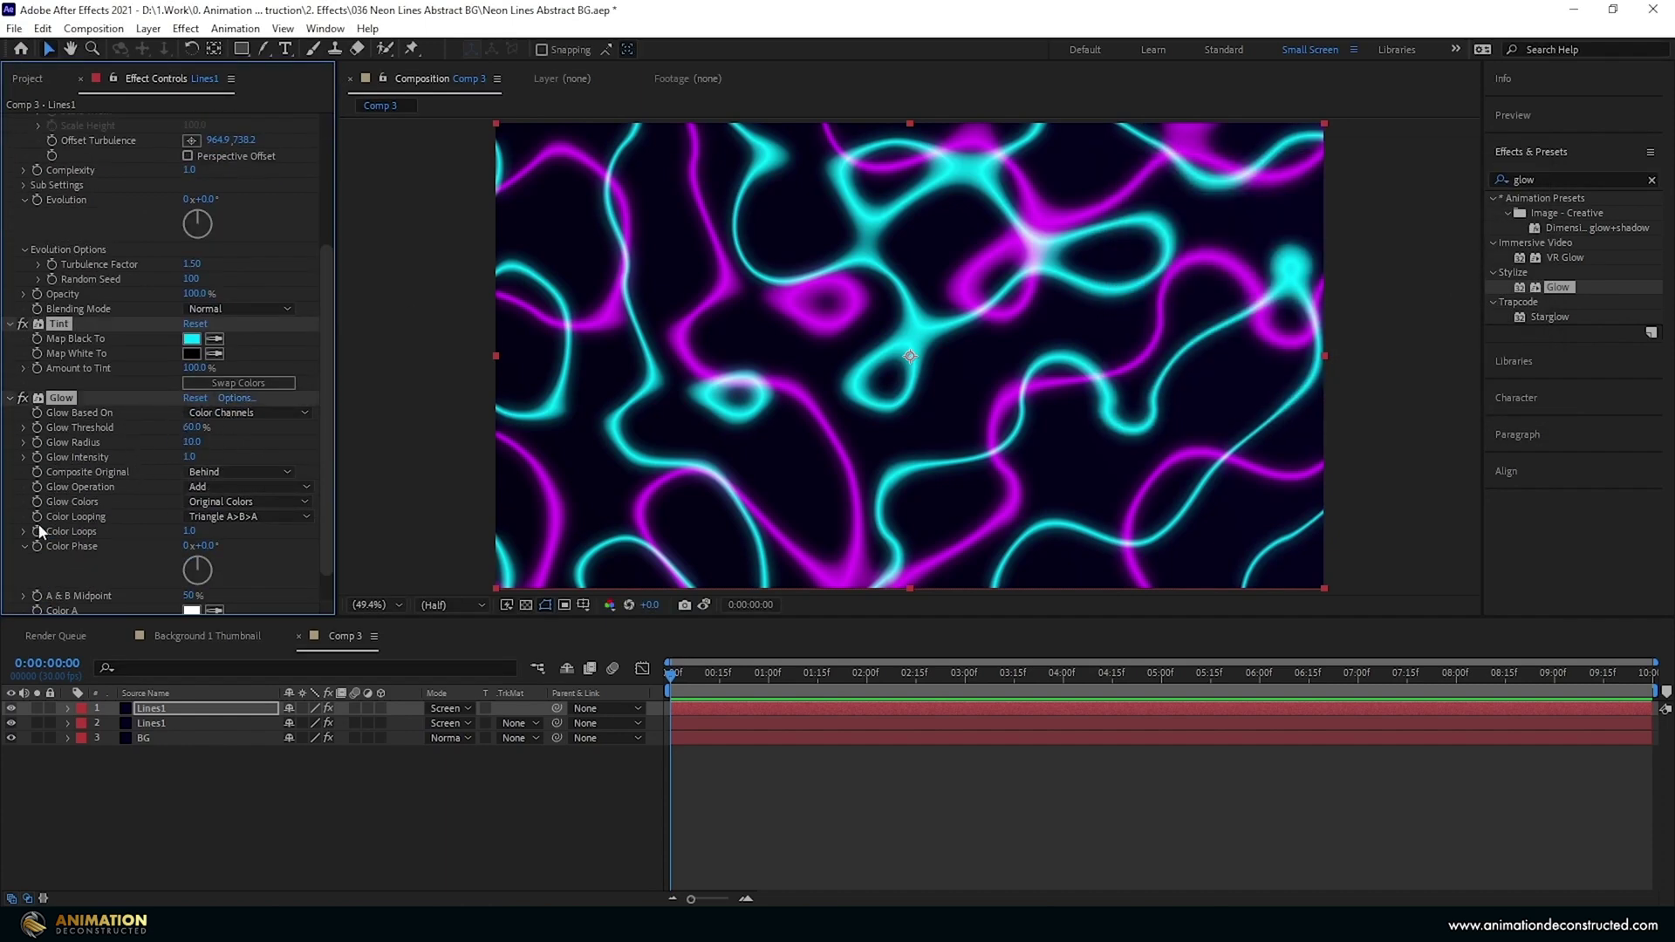
{"action": "left_click", "coordinate": [196, 427]}
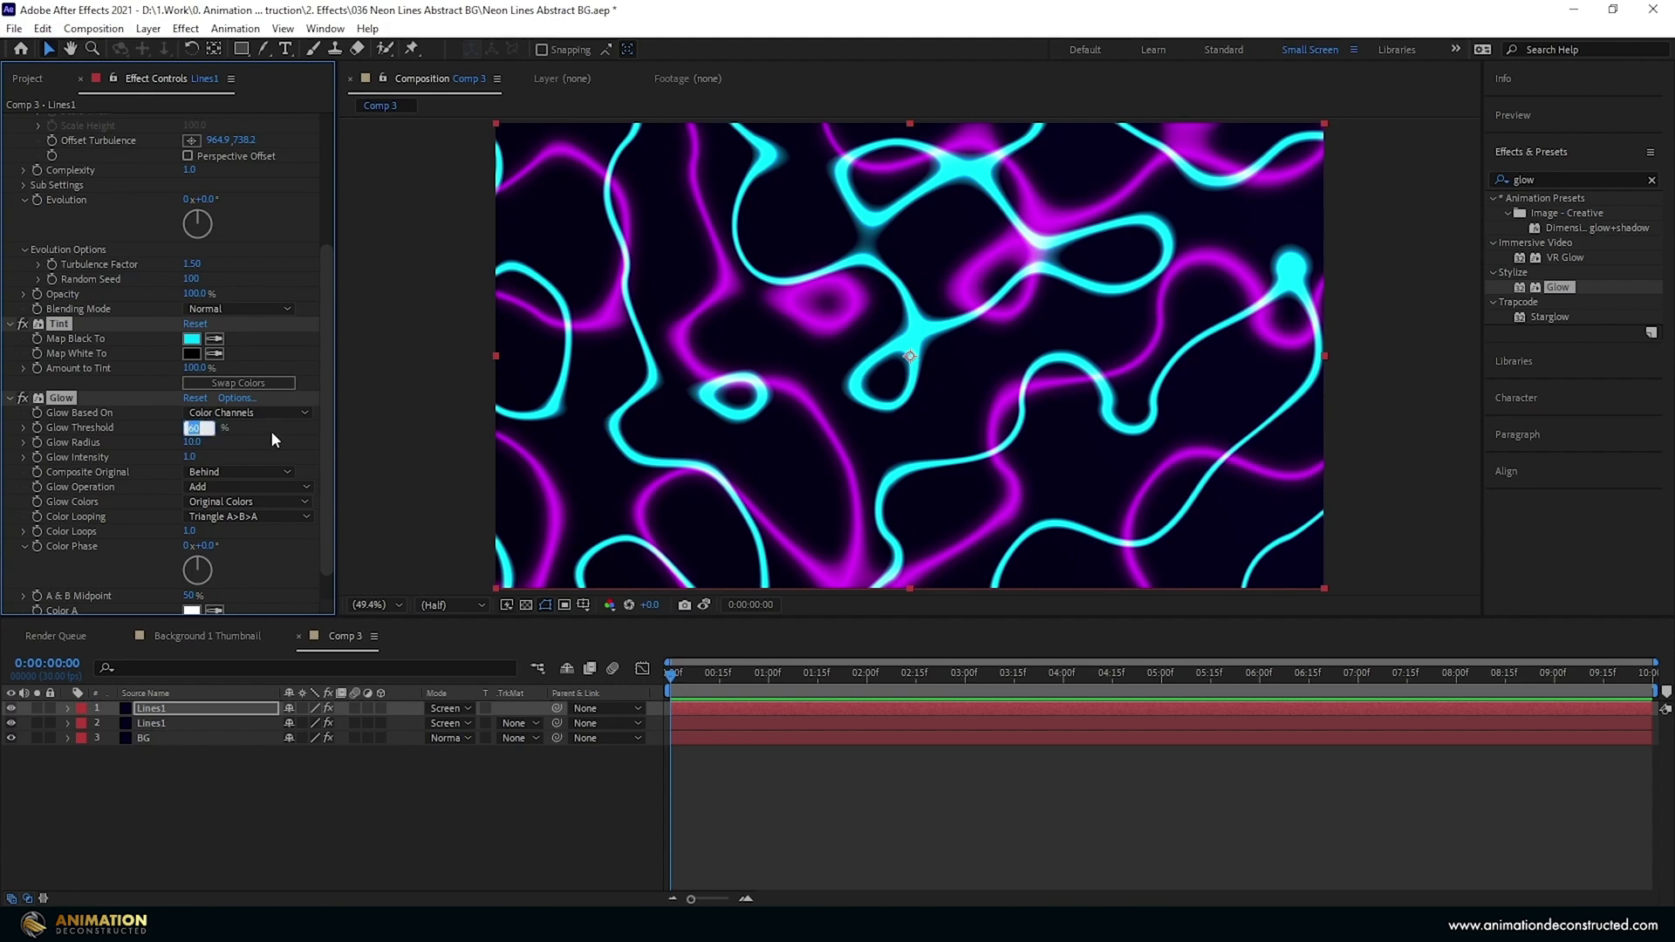
{"action": "type", "text": "8"}
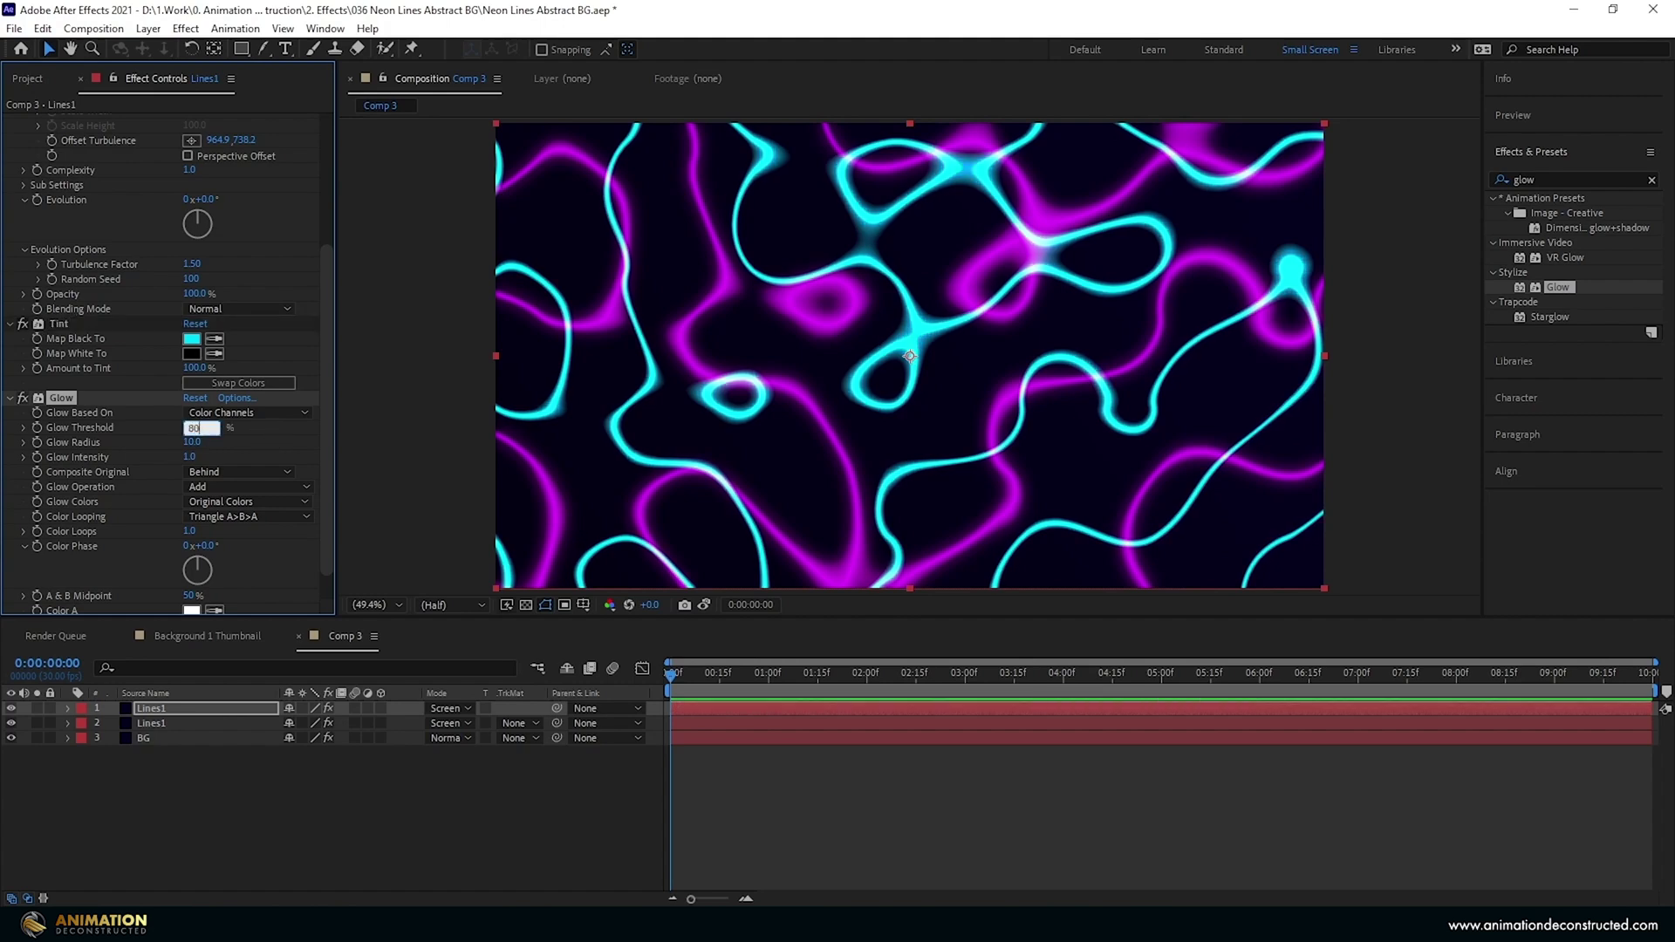
{"action": "key", "text": "Tab"}
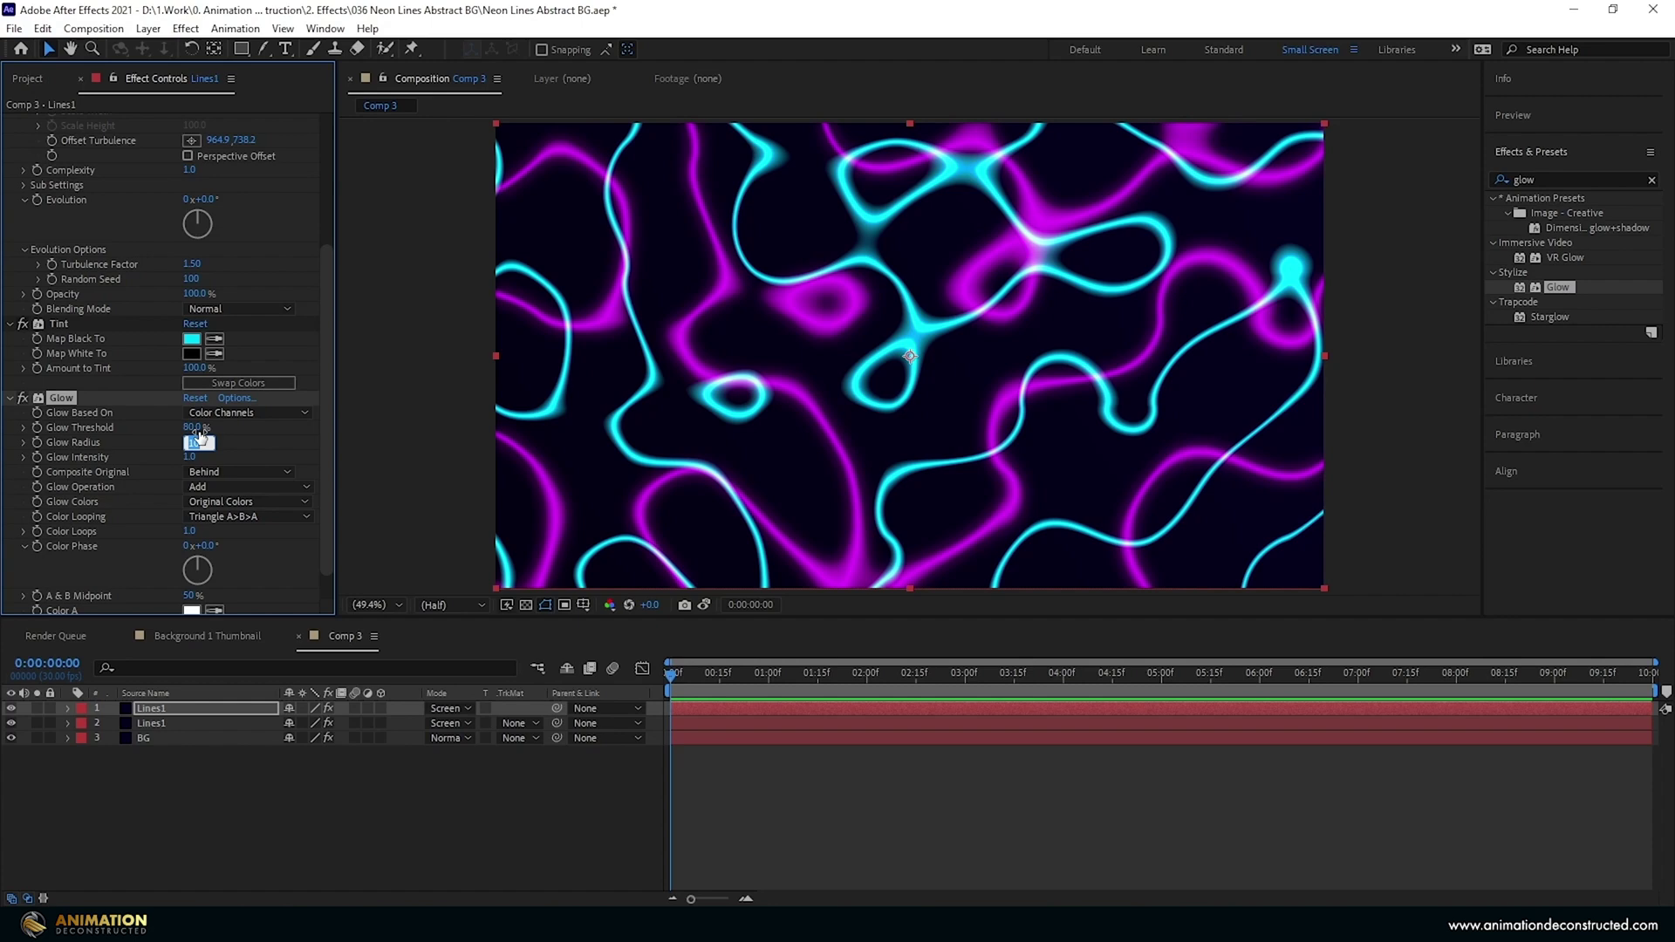
{"action": "type", "text": "13"}
{"action": "key", "text": "Return"}
{"action": "left_click", "coordinate": [228, 485]}
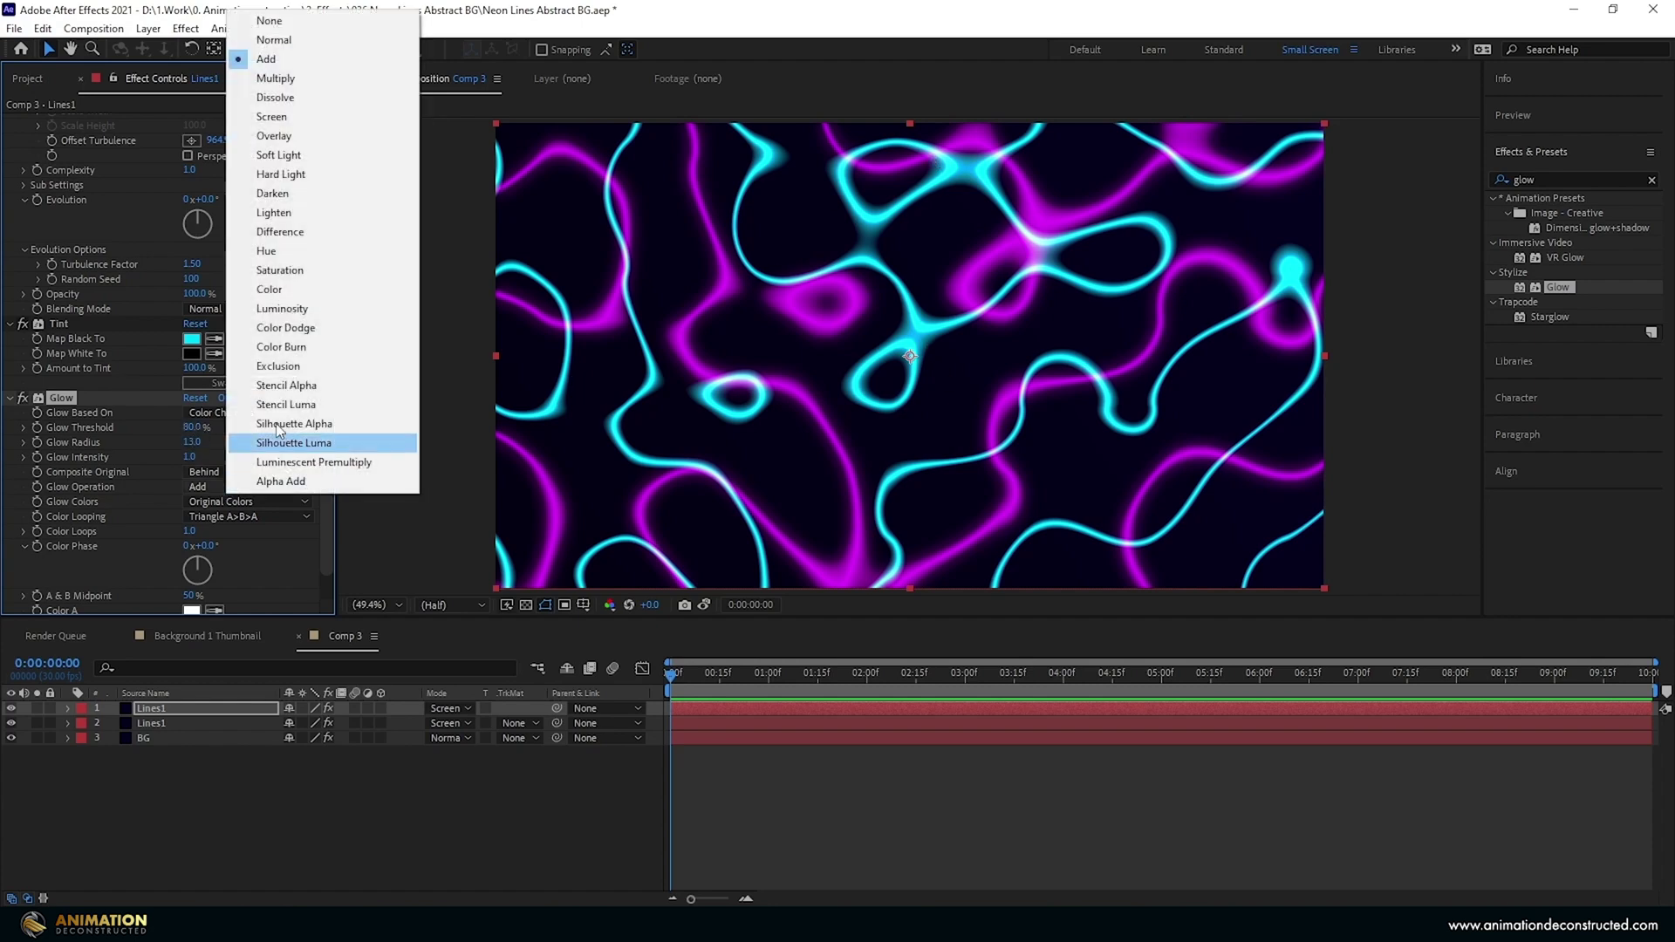
{"action": "left_click", "coordinate": [300, 119]}
{"action": "left_click", "coordinate": [146, 692]}
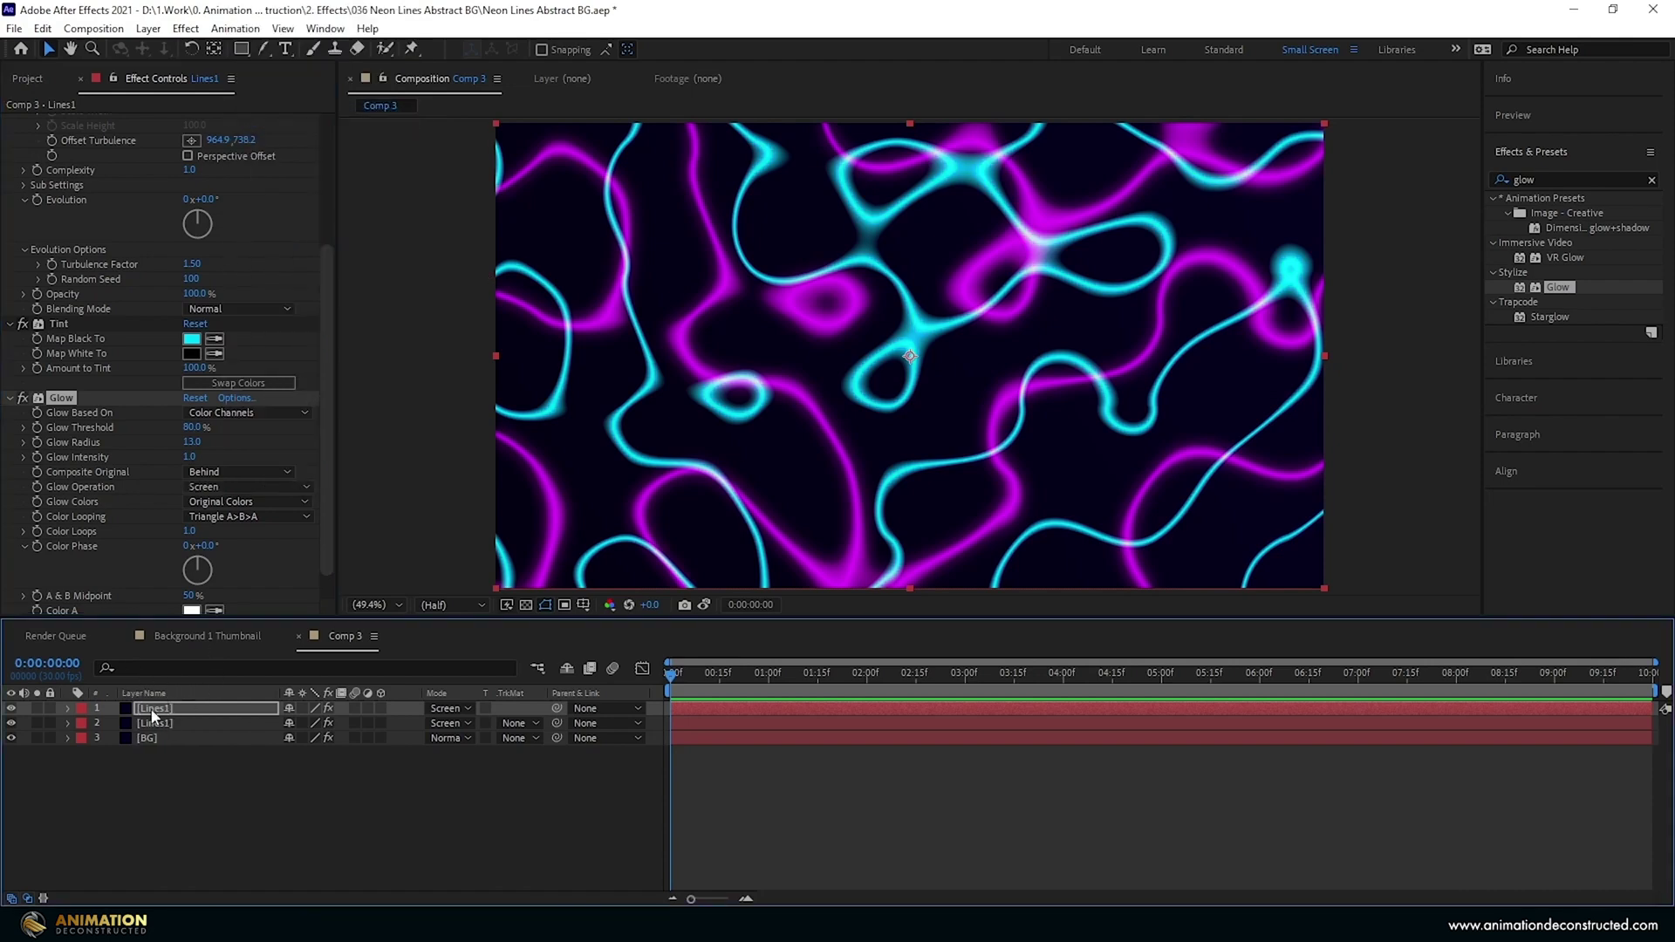
Step: Rename the top lines layer to Lines2
{"action": "left_click", "coordinate": [166, 708]}
{"action": "key", "text": "Return"}
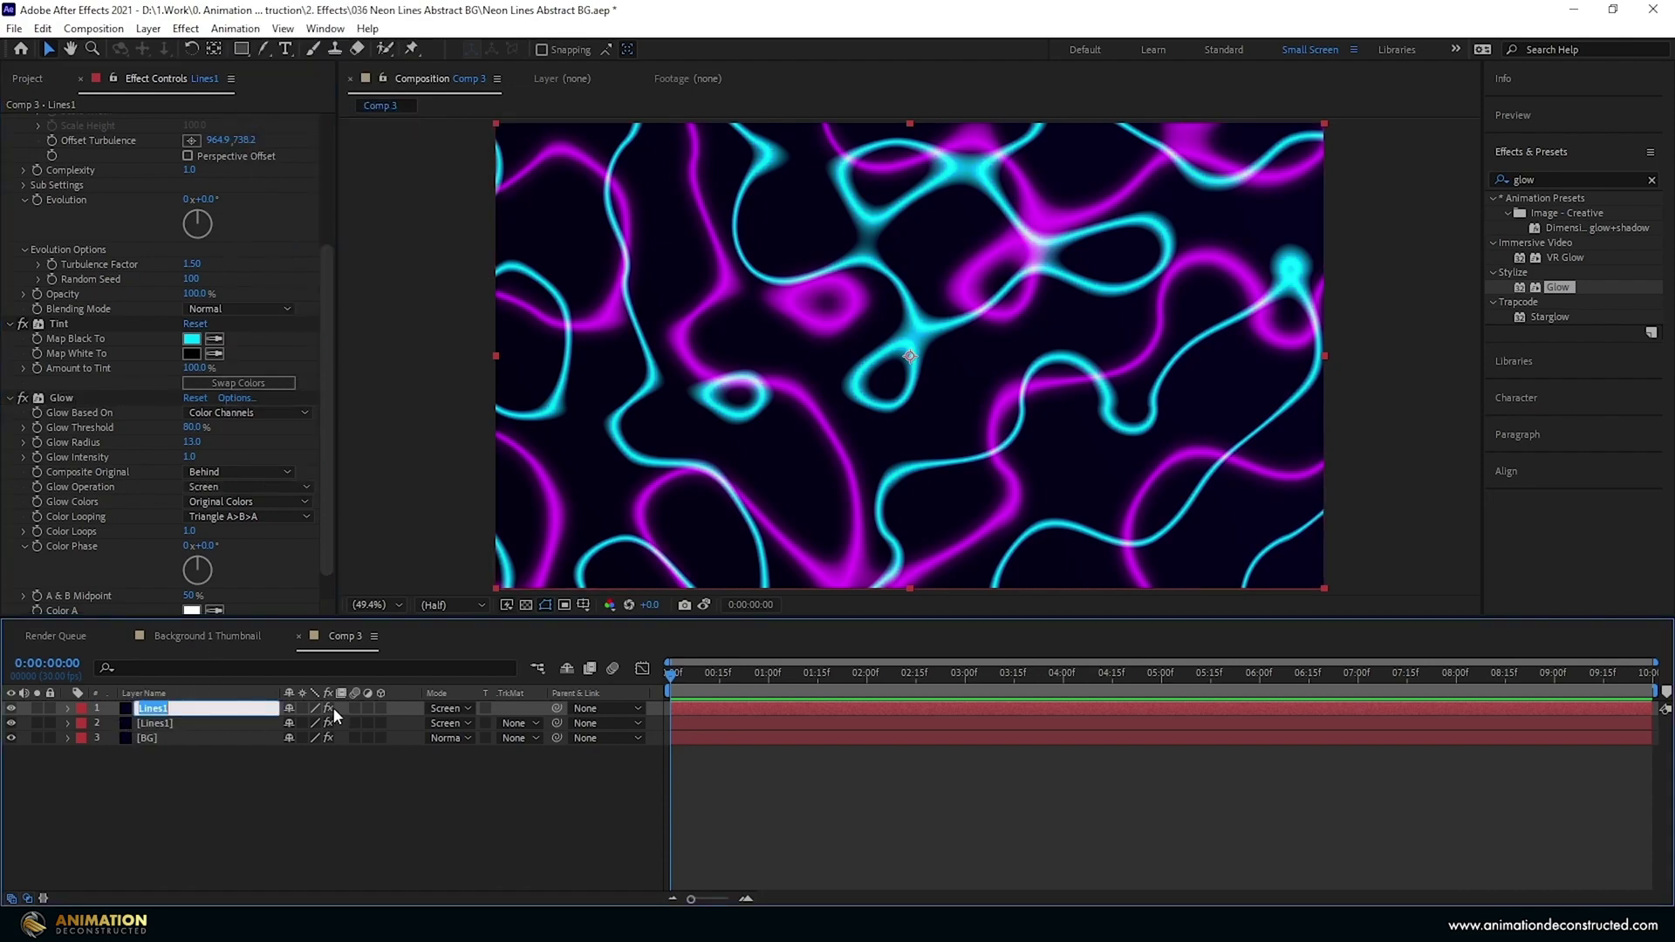
{"action": "left_click", "coordinate": [199, 706]}
{"action": "left_click", "coordinate": [175, 738]}
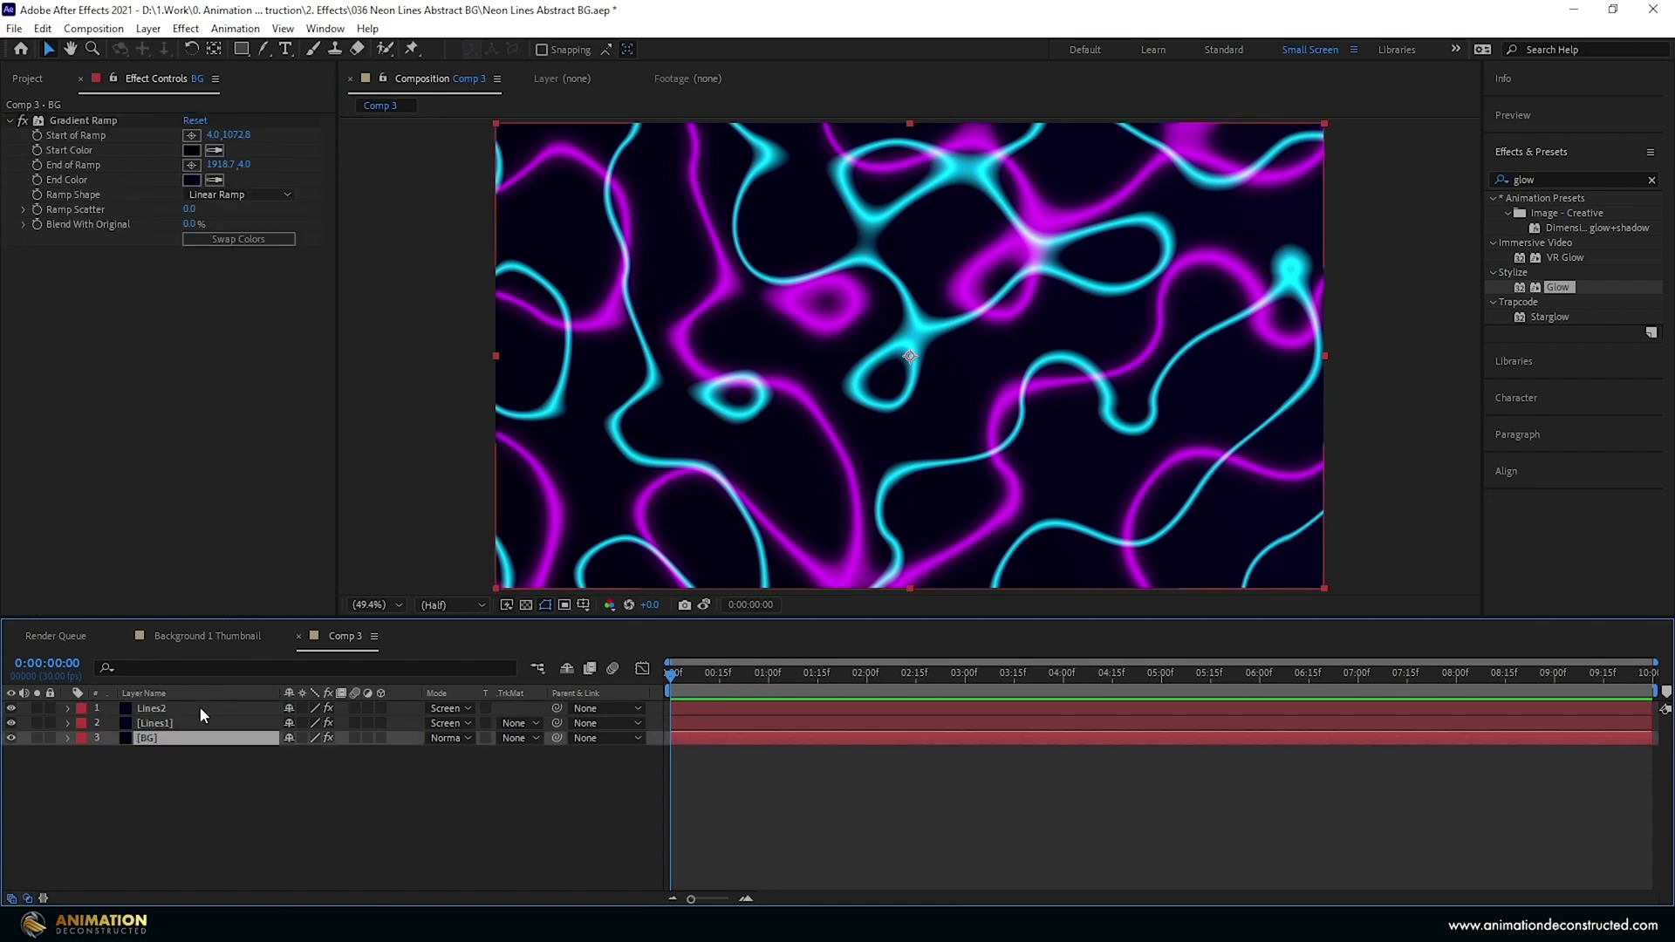
Step: Add a new solid named Lines3 and apply Fractal Noise to it
{"action": "right_click", "coordinate": [157, 771]}
{"action": "mouse_move", "coordinate": [227, 581]}
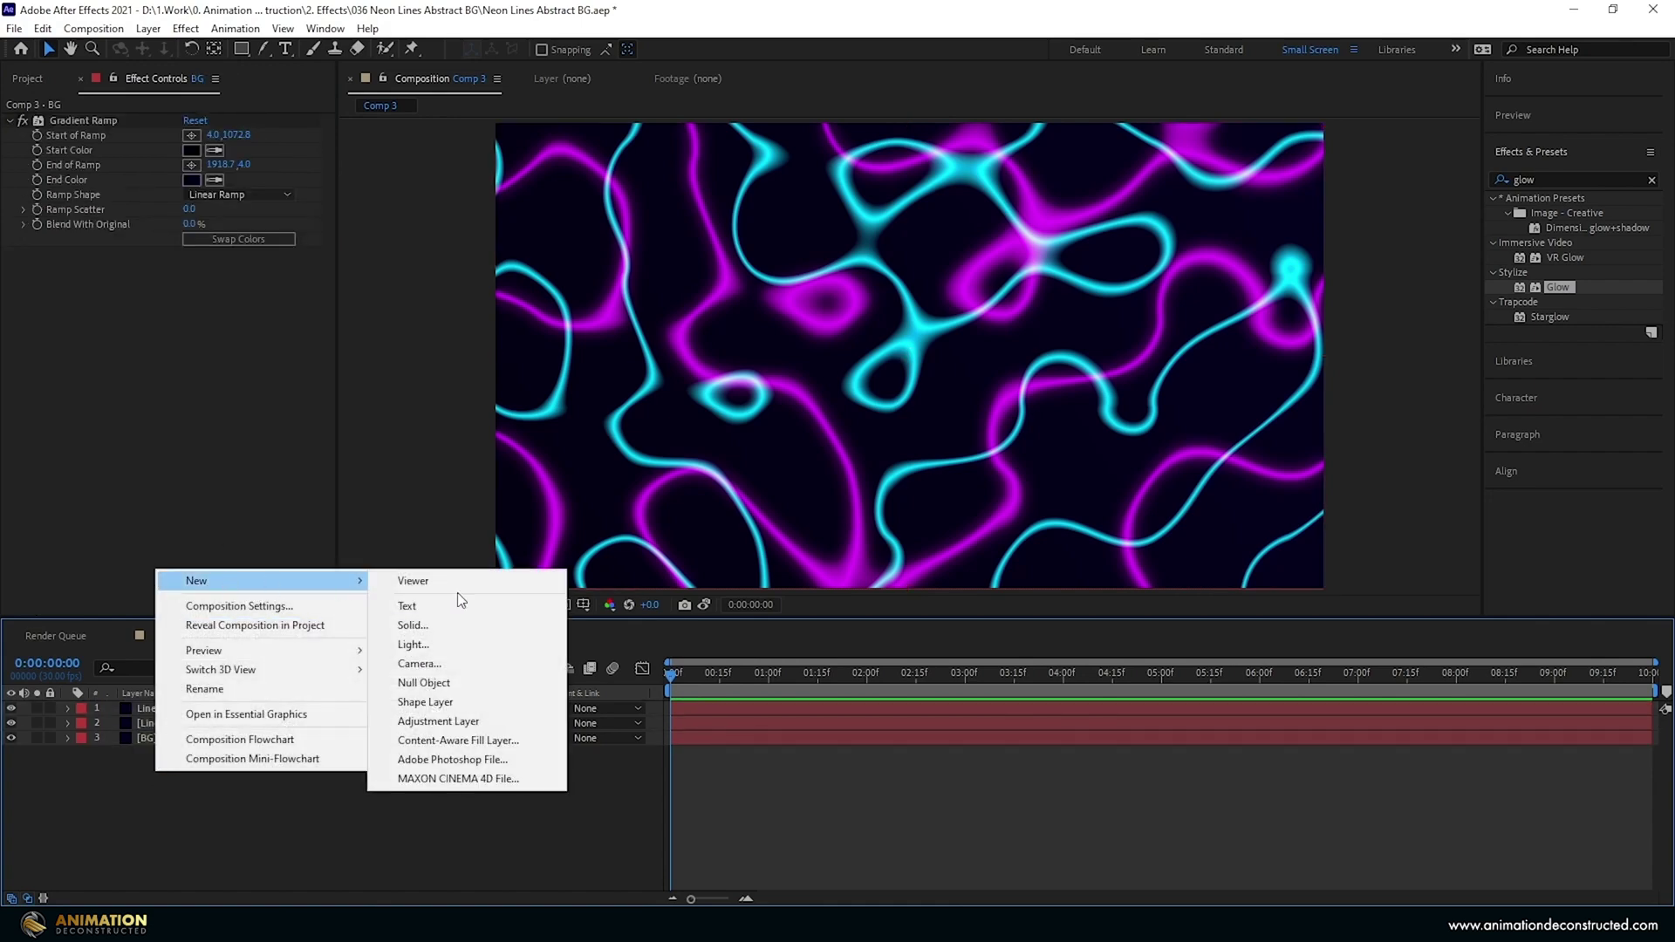
{"action": "left_click", "coordinate": [413, 625]}
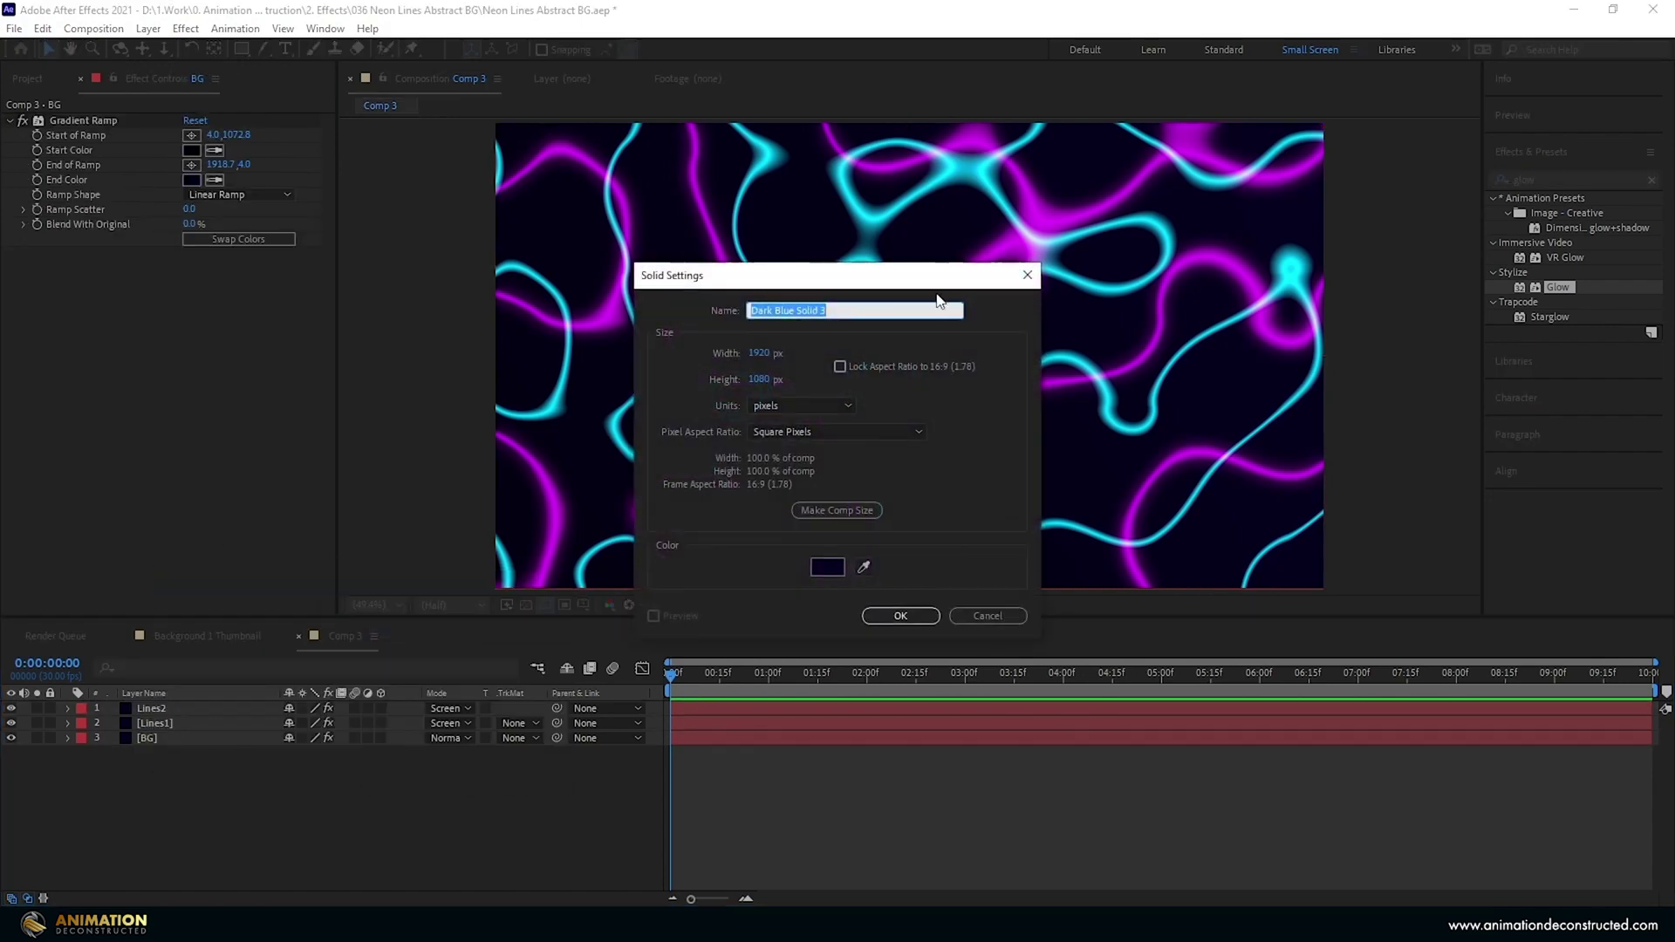
{"action": "type", "text": "Lines3"}
{"action": "key", "text": "Return"}
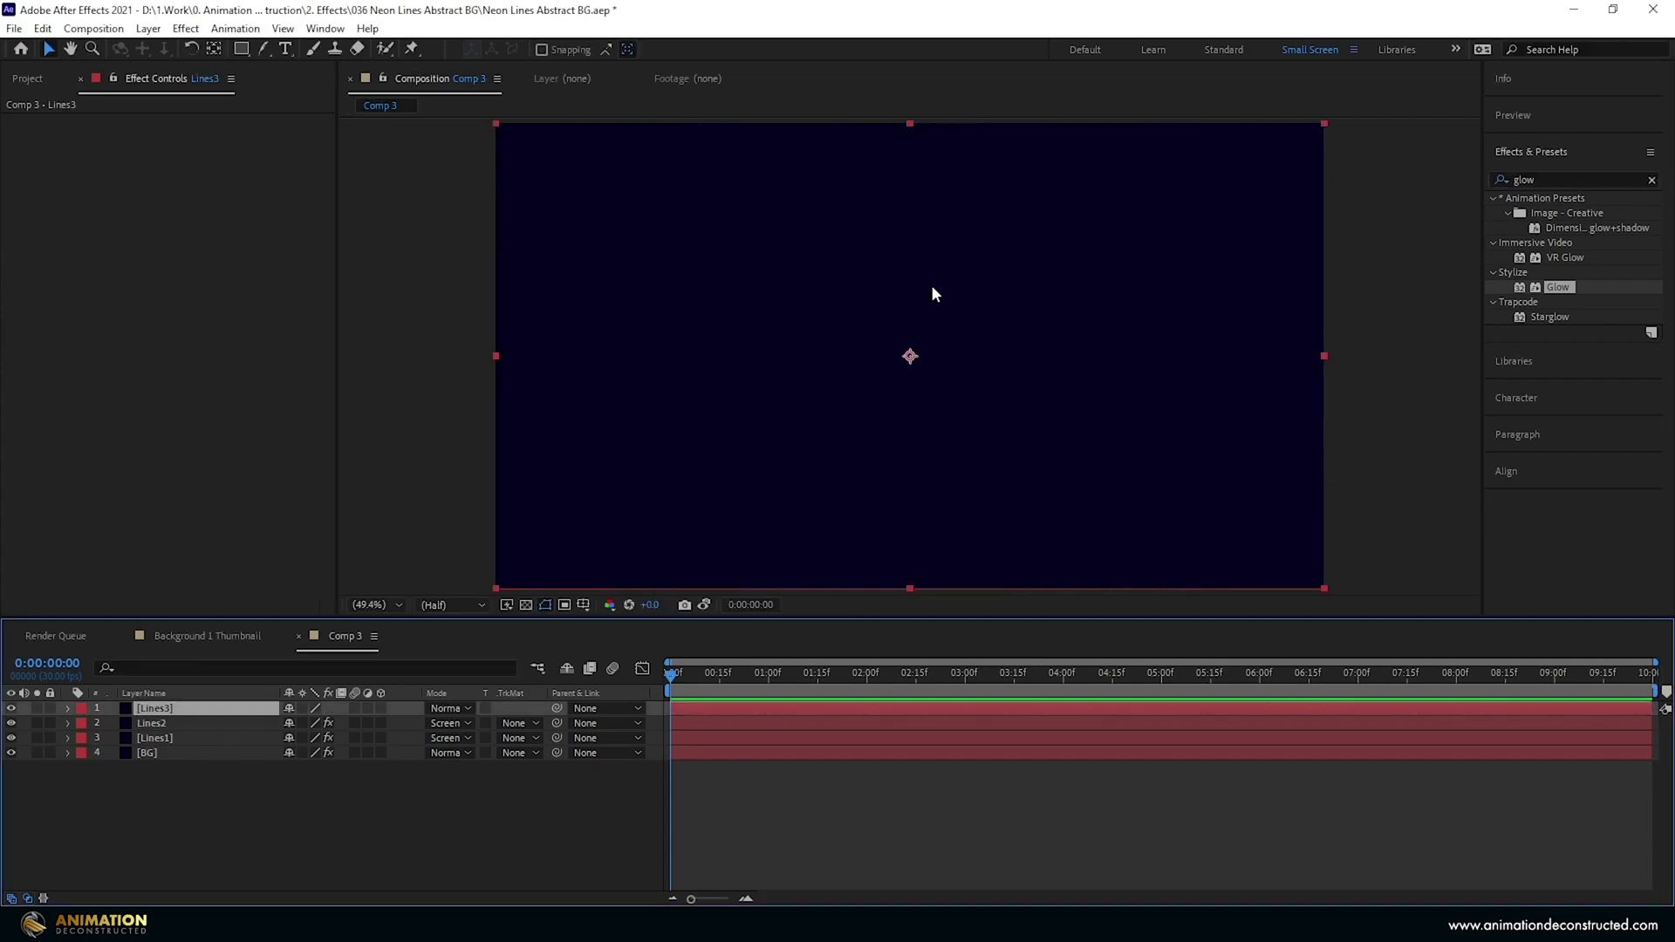
{"action": "double_click", "coordinate": [1540, 178]}
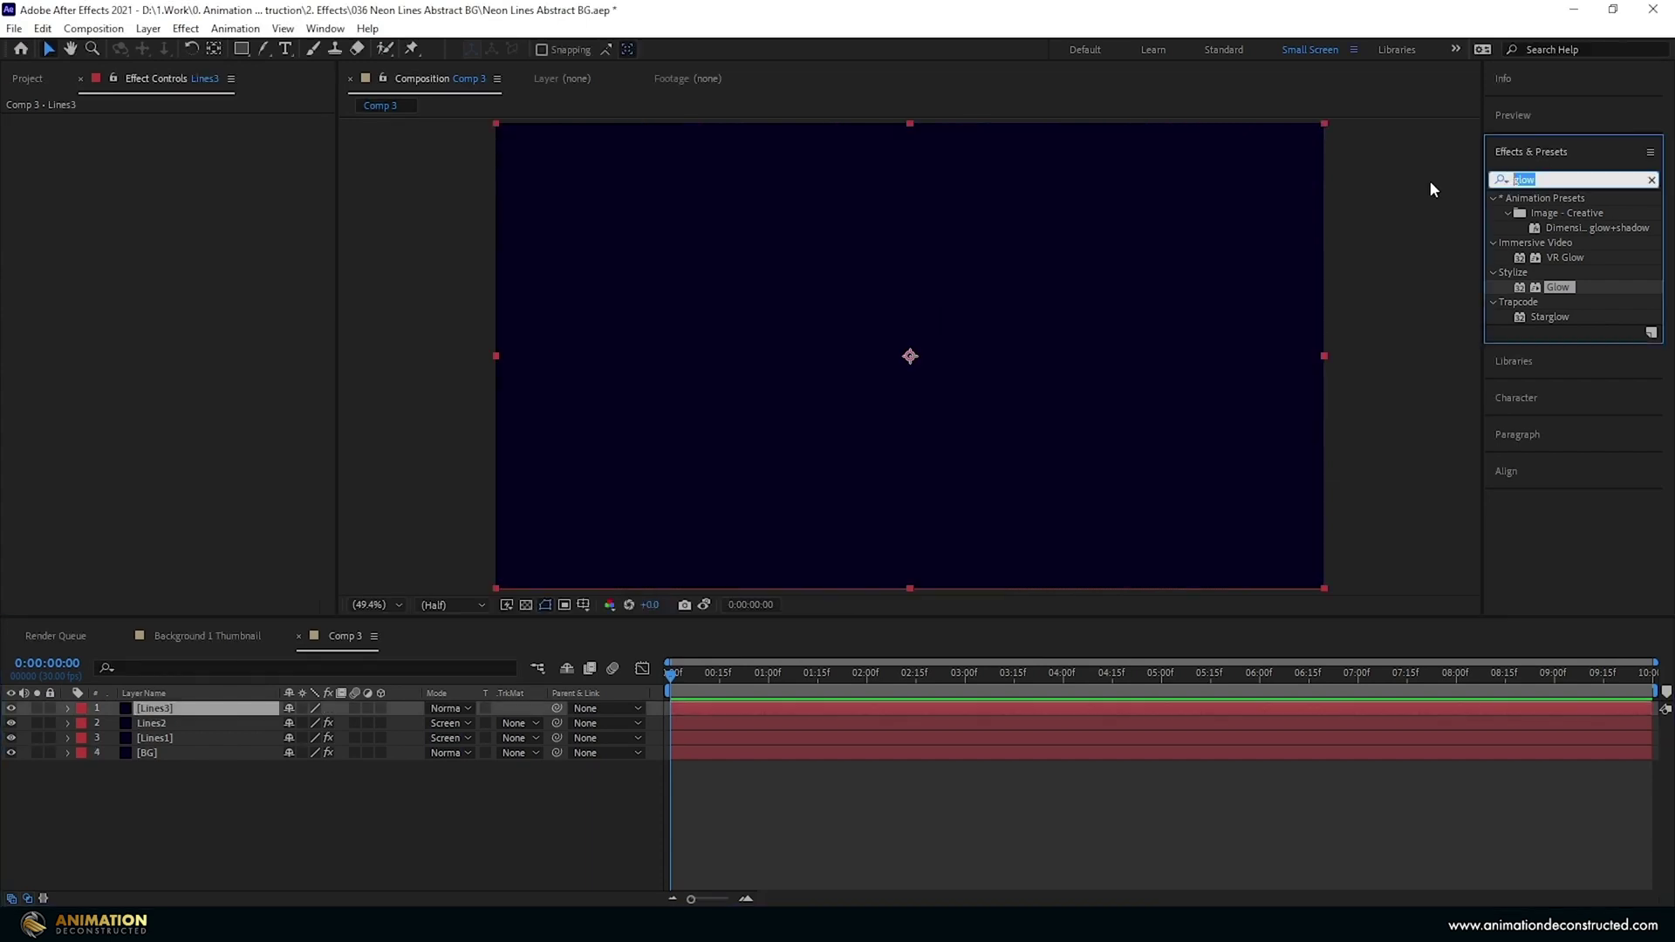
{"action": "type", "text": "fracta"}
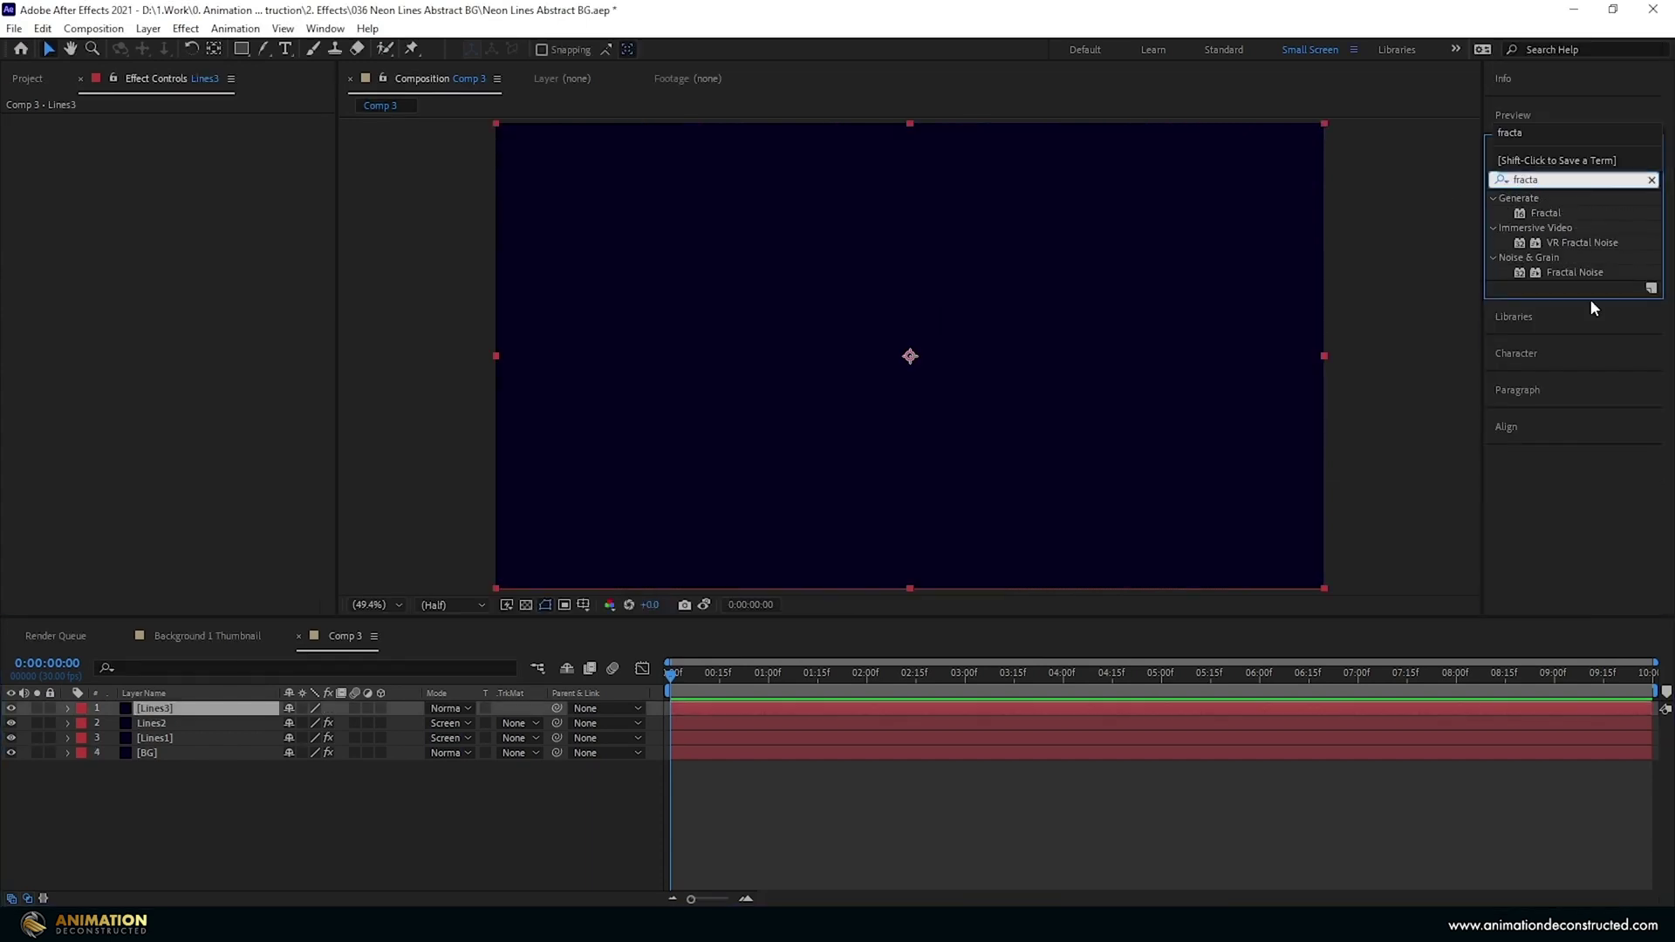
{"action": "double_click", "coordinate": [1575, 272]}
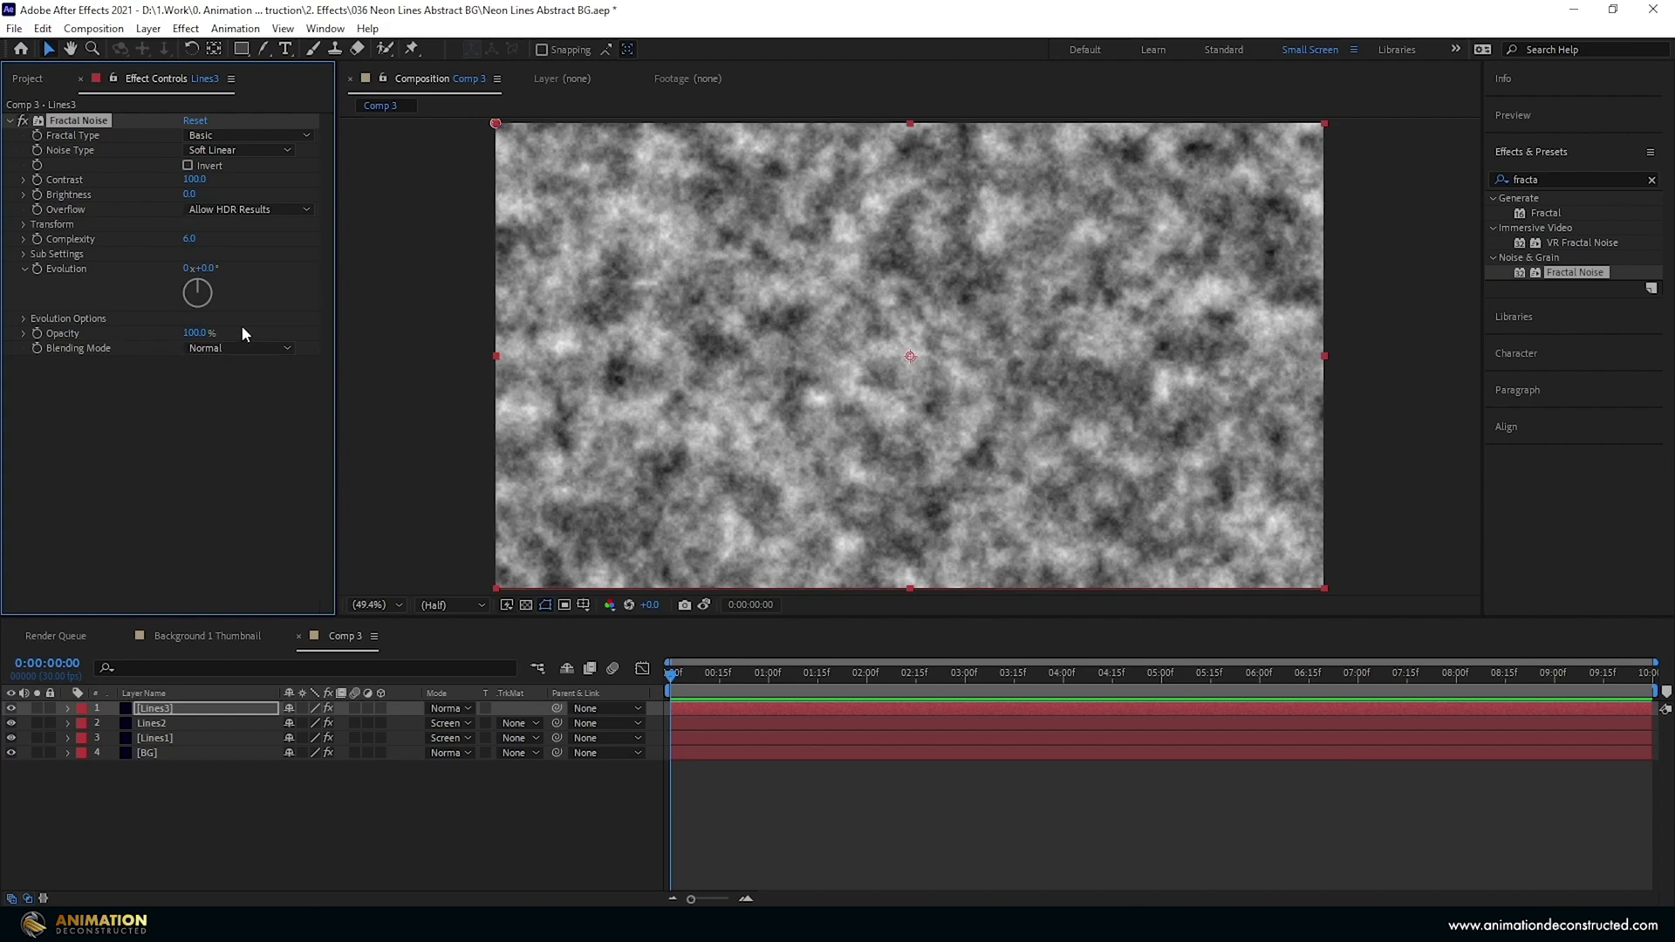
Step: Set Lines3's Fractal Noise to Strings fractal type with Spline noise type
{"action": "left_click", "coordinate": [24, 319]}
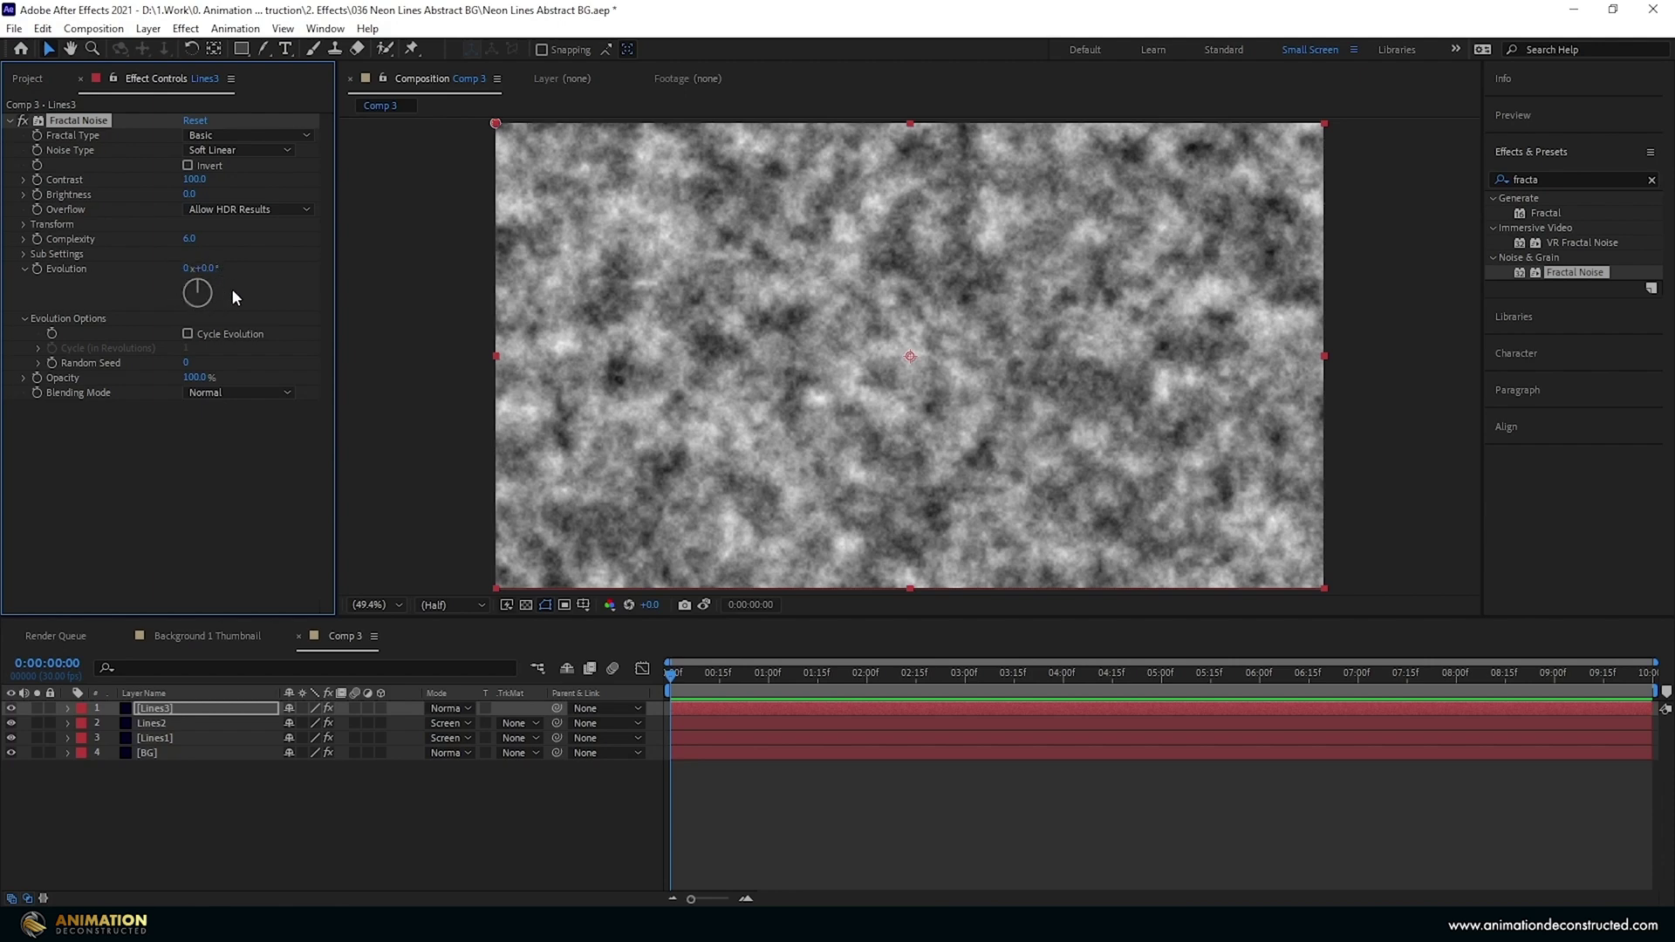
{"action": "left_click", "coordinate": [227, 135]}
{"action": "left_click", "coordinate": [269, 381]}
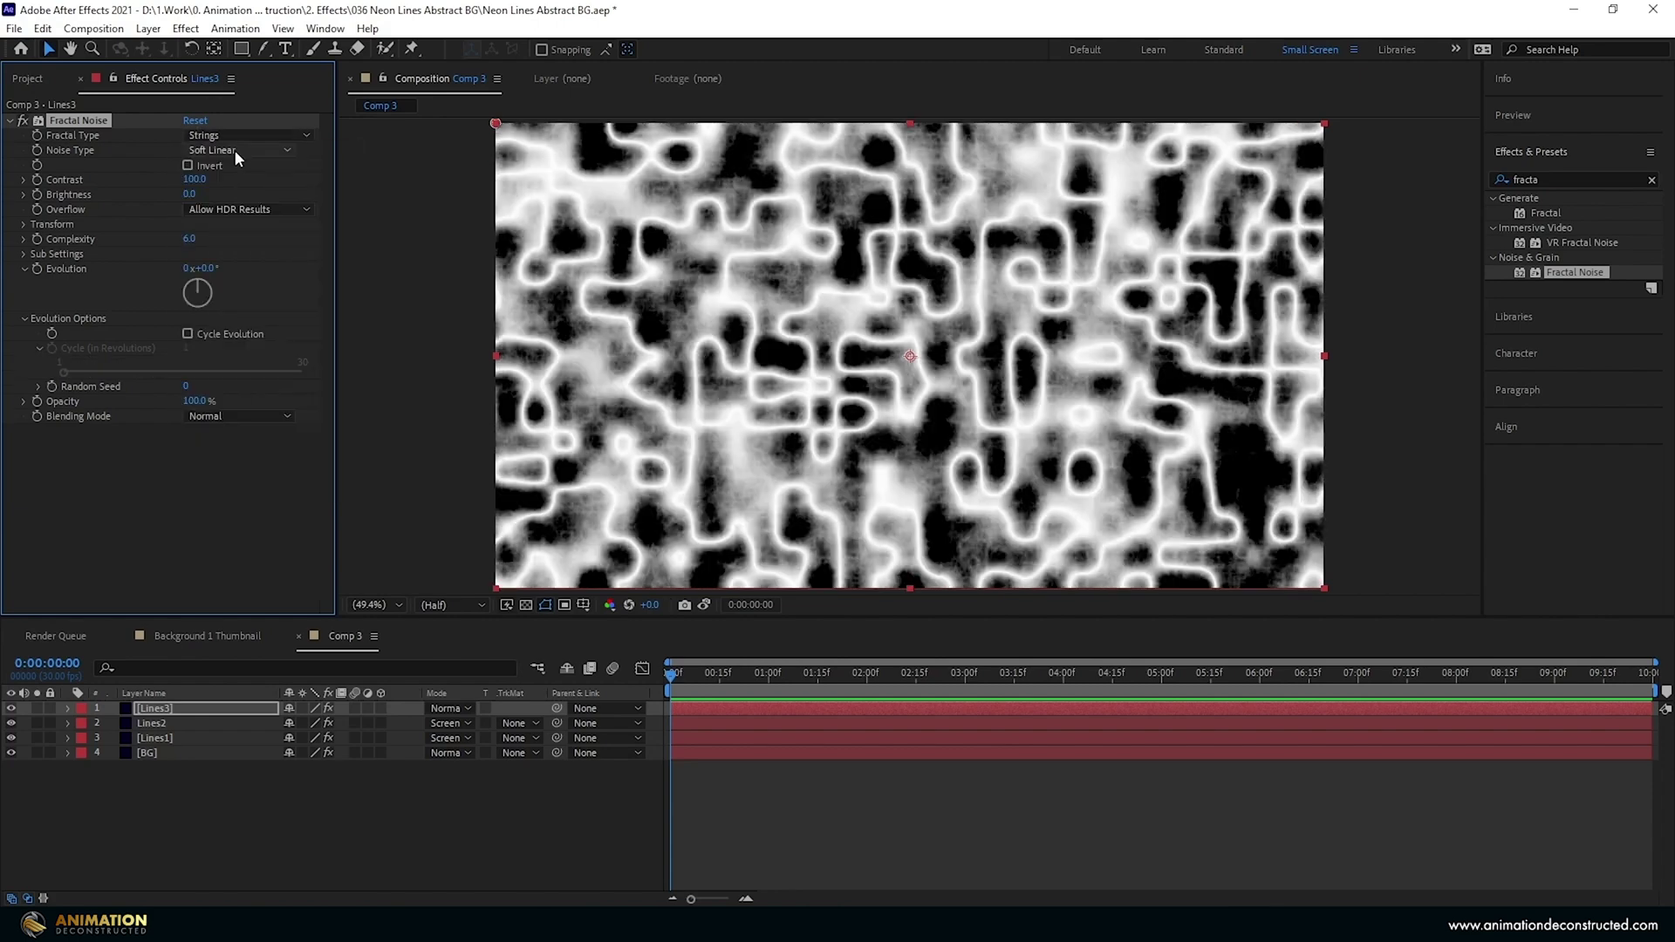
{"action": "left_click", "coordinate": [233, 150]}
{"action": "left_click", "coordinate": [231, 226]}
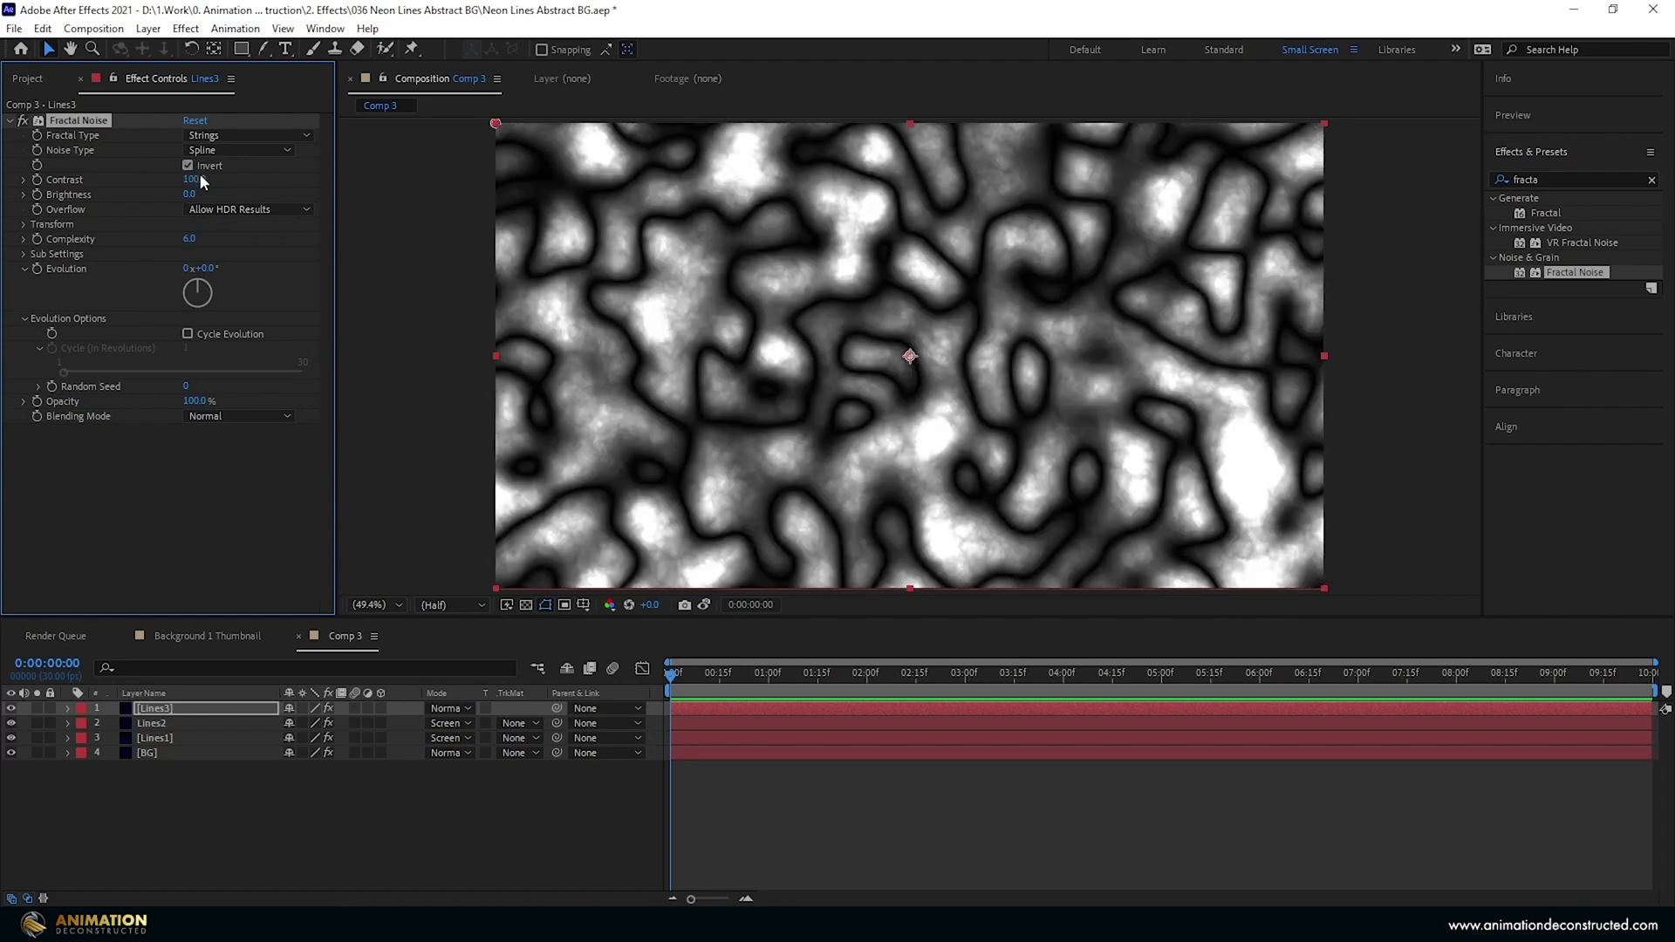
Step: Set the Fractal Noise Complexity to 1.2 and Contrast to 3740
{"action": "left_click", "coordinate": [189, 239]}
{"action": "type", "text": "1.2"}
{"action": "key", "text": "Return"}
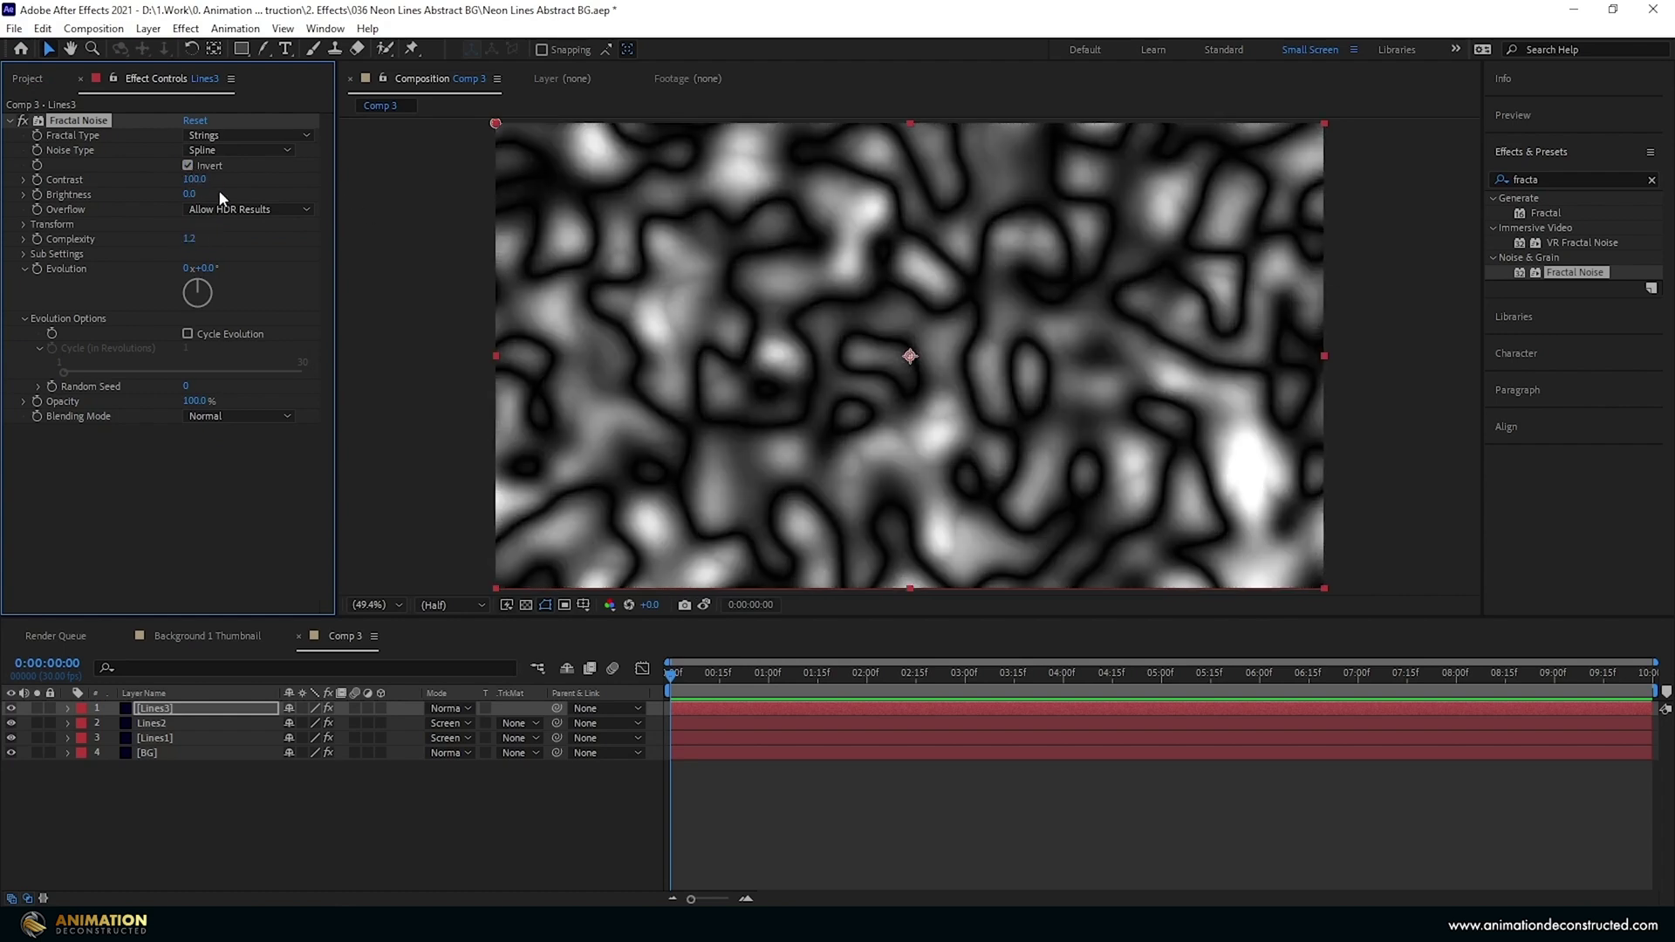
{"action": "left_click_drag", "start_coordinate": [193, 179], "coordinate": [613, 189]}
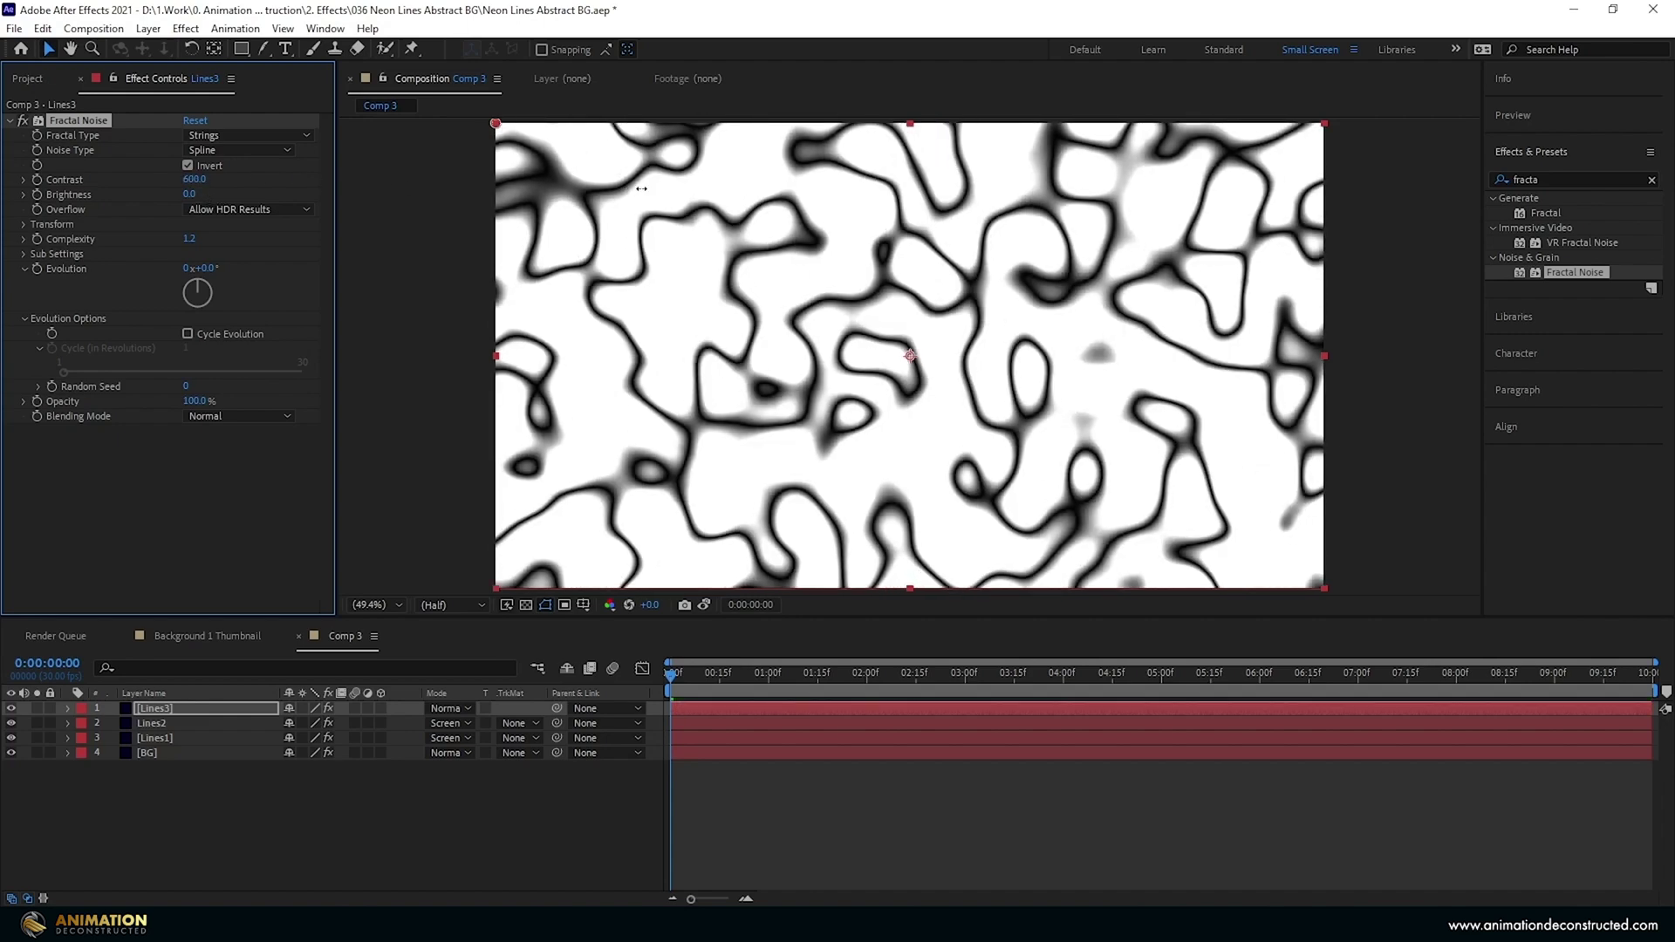
{"action": "left_click", "coordinate": [195, 179]}
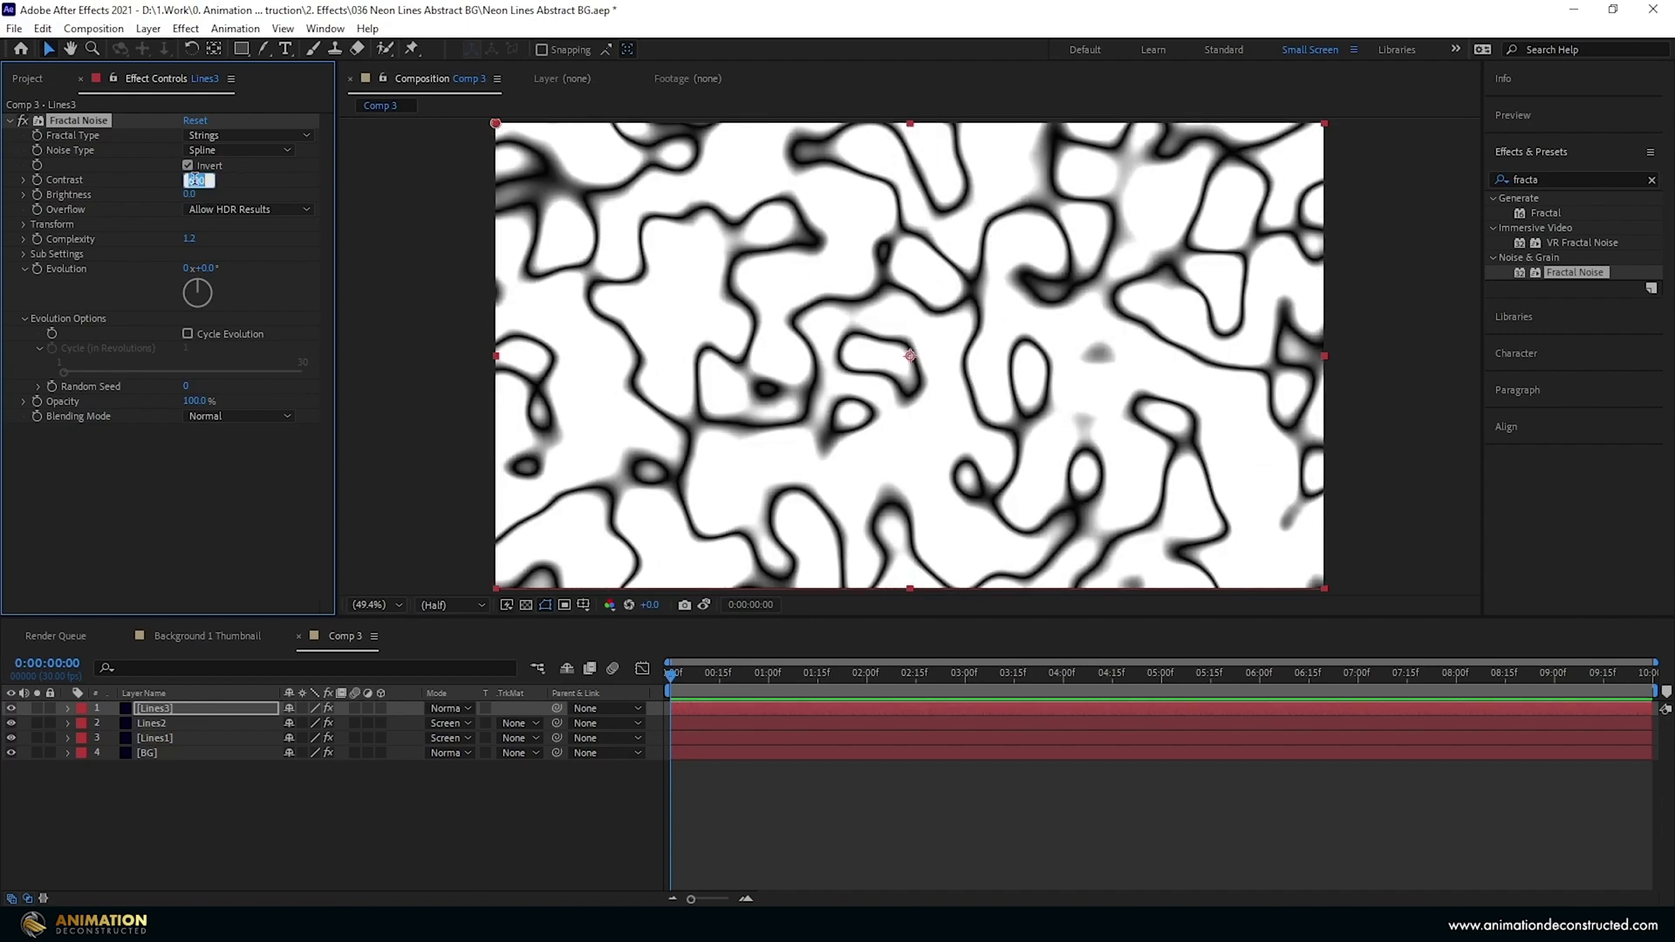
{"action": "type", "text": "3740"}
{"action": "key", "text": "Return"}
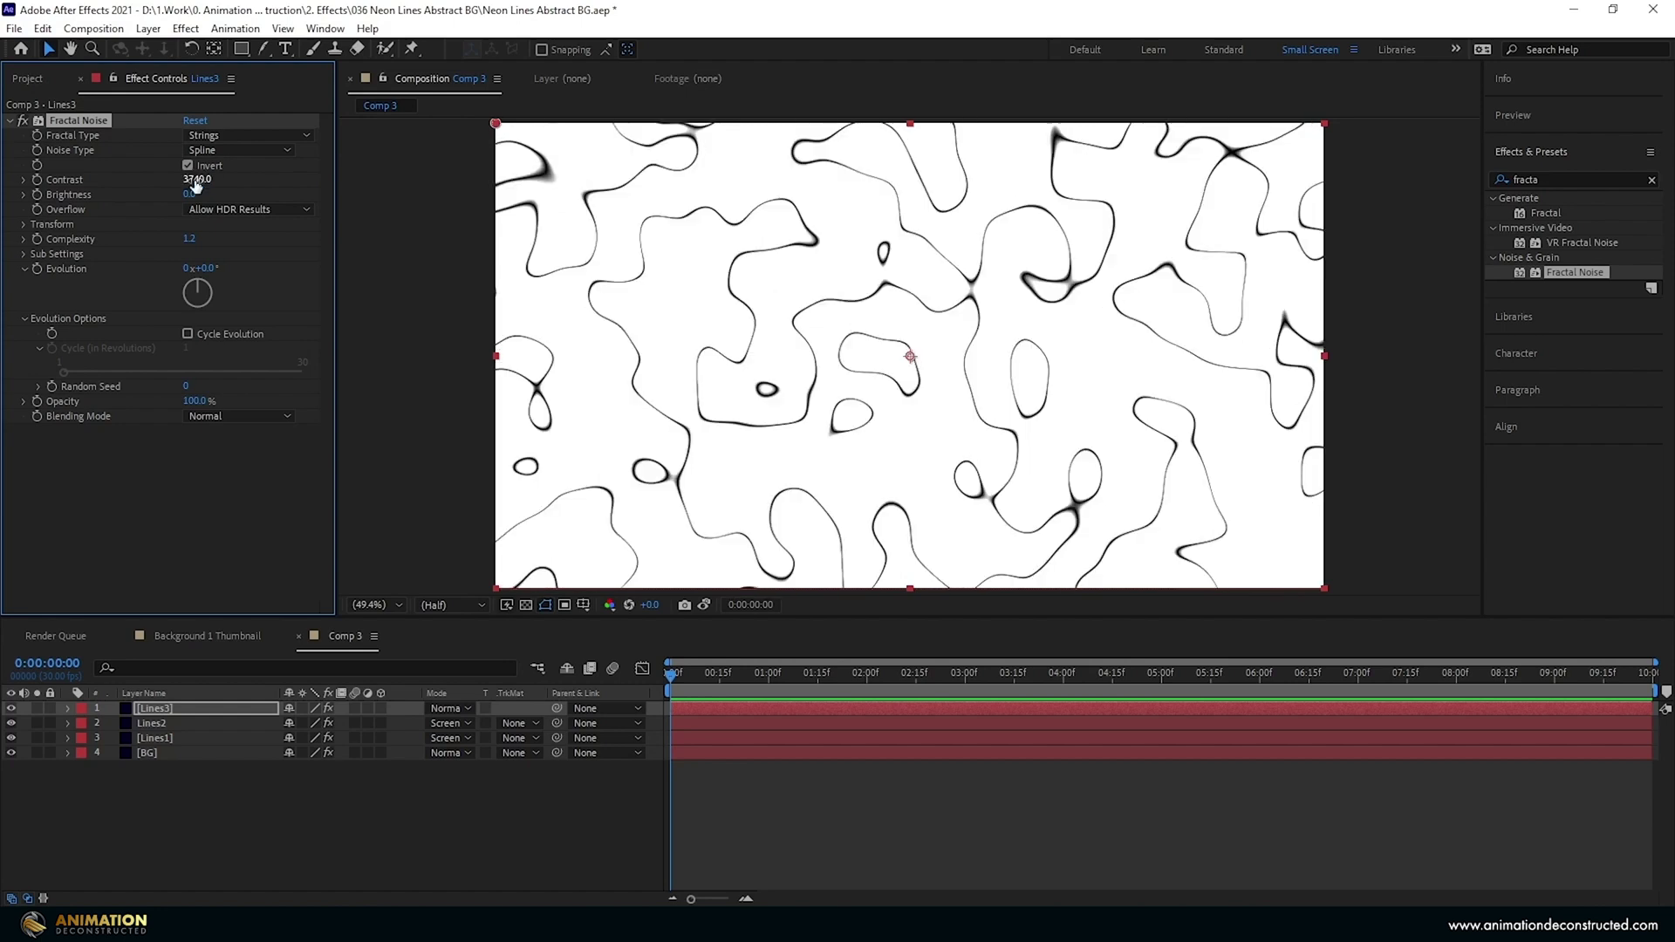
Step: Set the Fractal Noise Brightness to -39 and Transform Scale to 200
{"action": "left_click", "coordinate": [23, 224]}
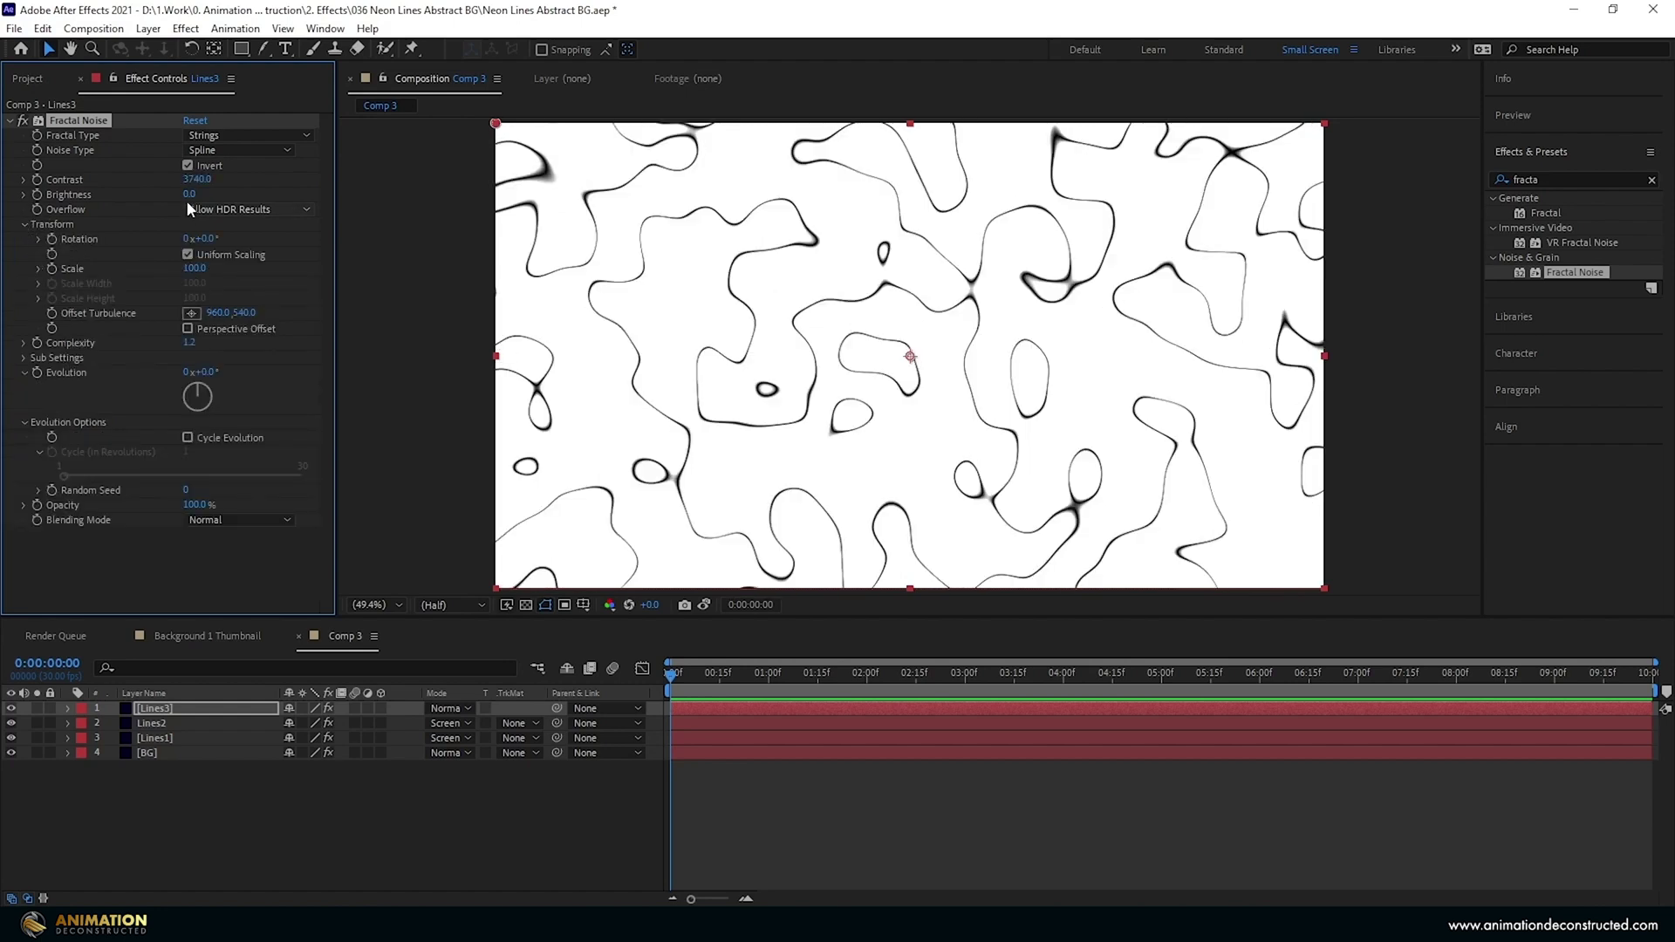
{"action": "left_click_drag", "start_coordinate": [191, 193], "coordinate": [140, 198]}
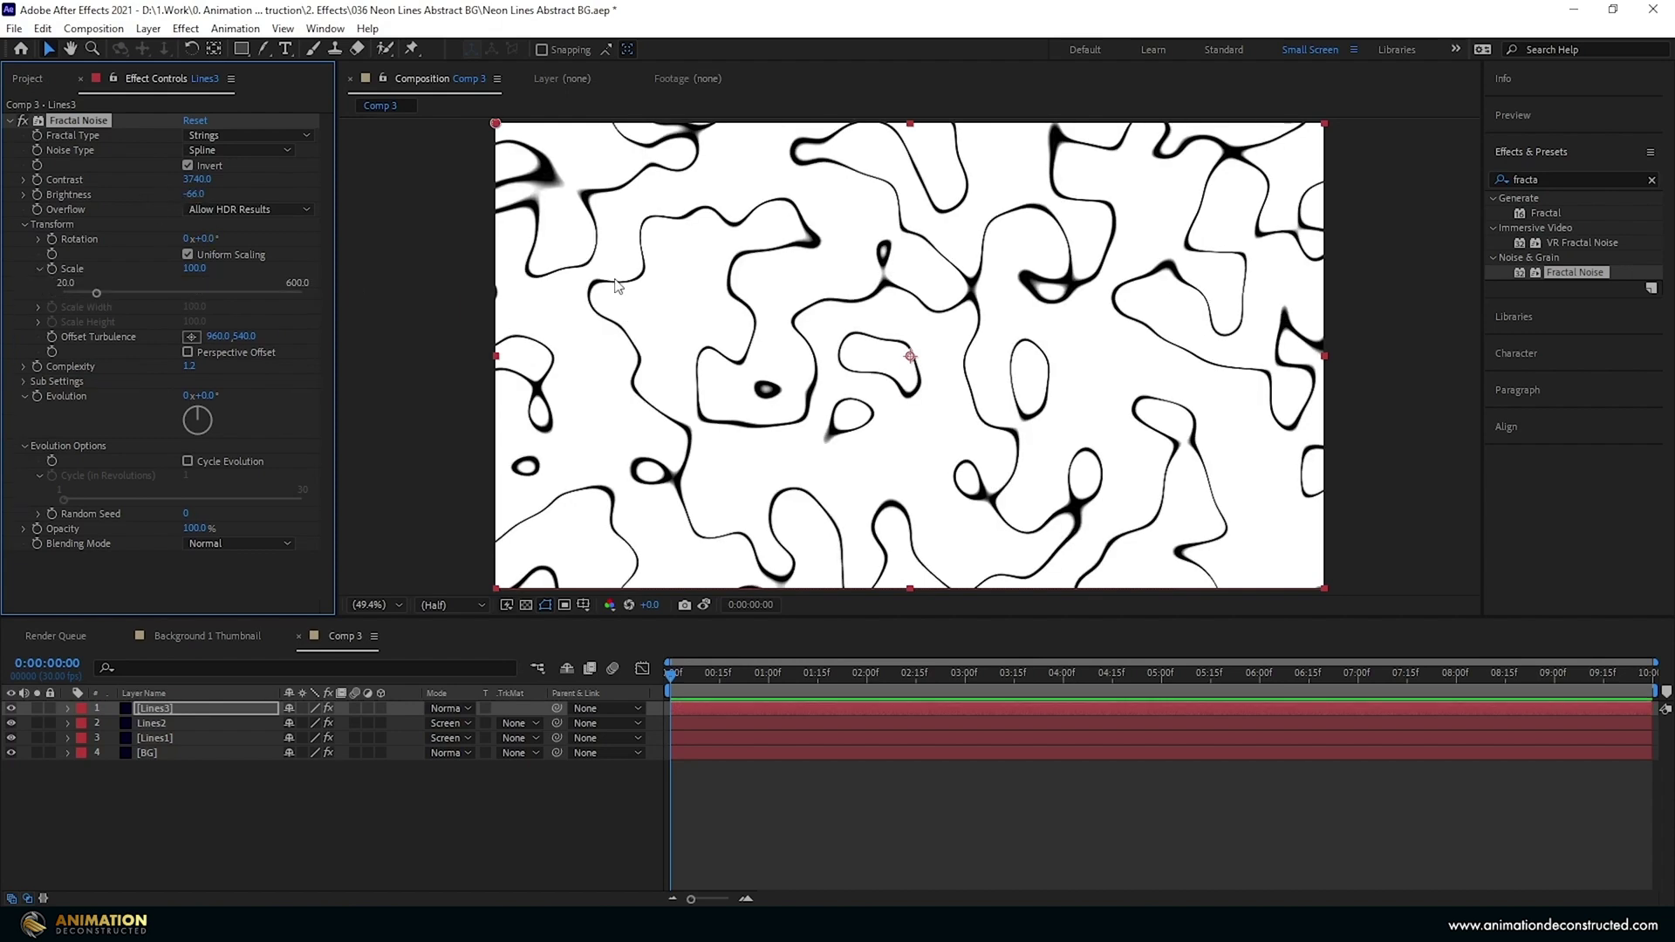
{"action": "left_click", "coordinate": [193, 194]}
{"action": "type", "text": "-39"}
{"action": "key", "text": "Return"}
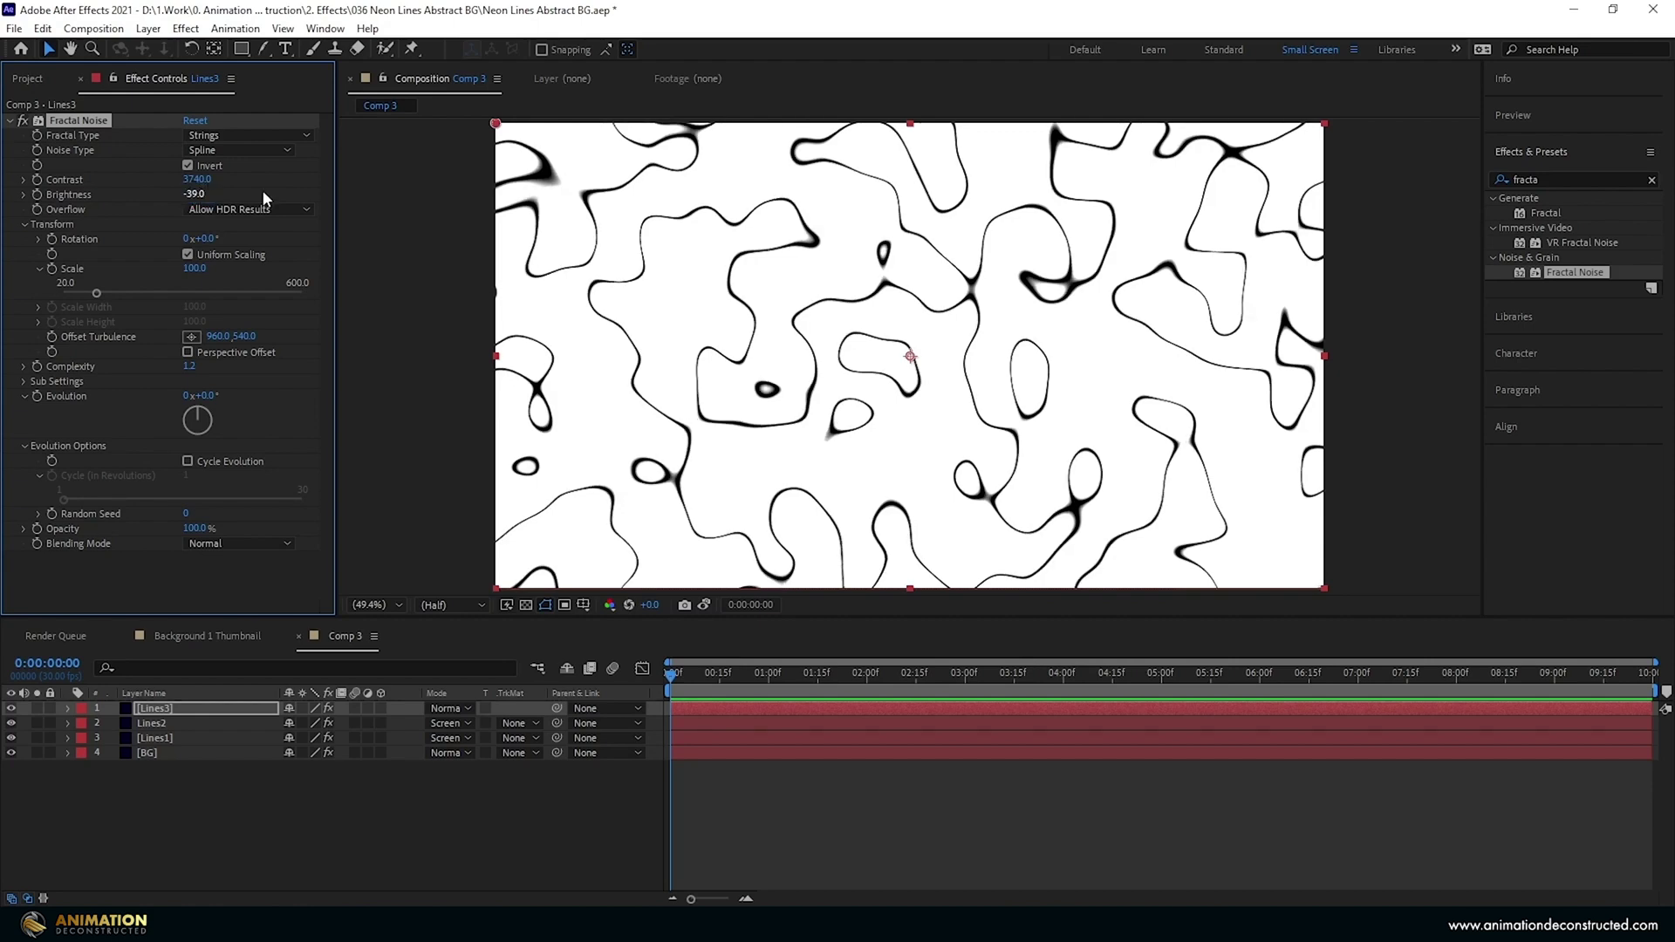
{"action": "left_click", "coordinate": [39, 268]}
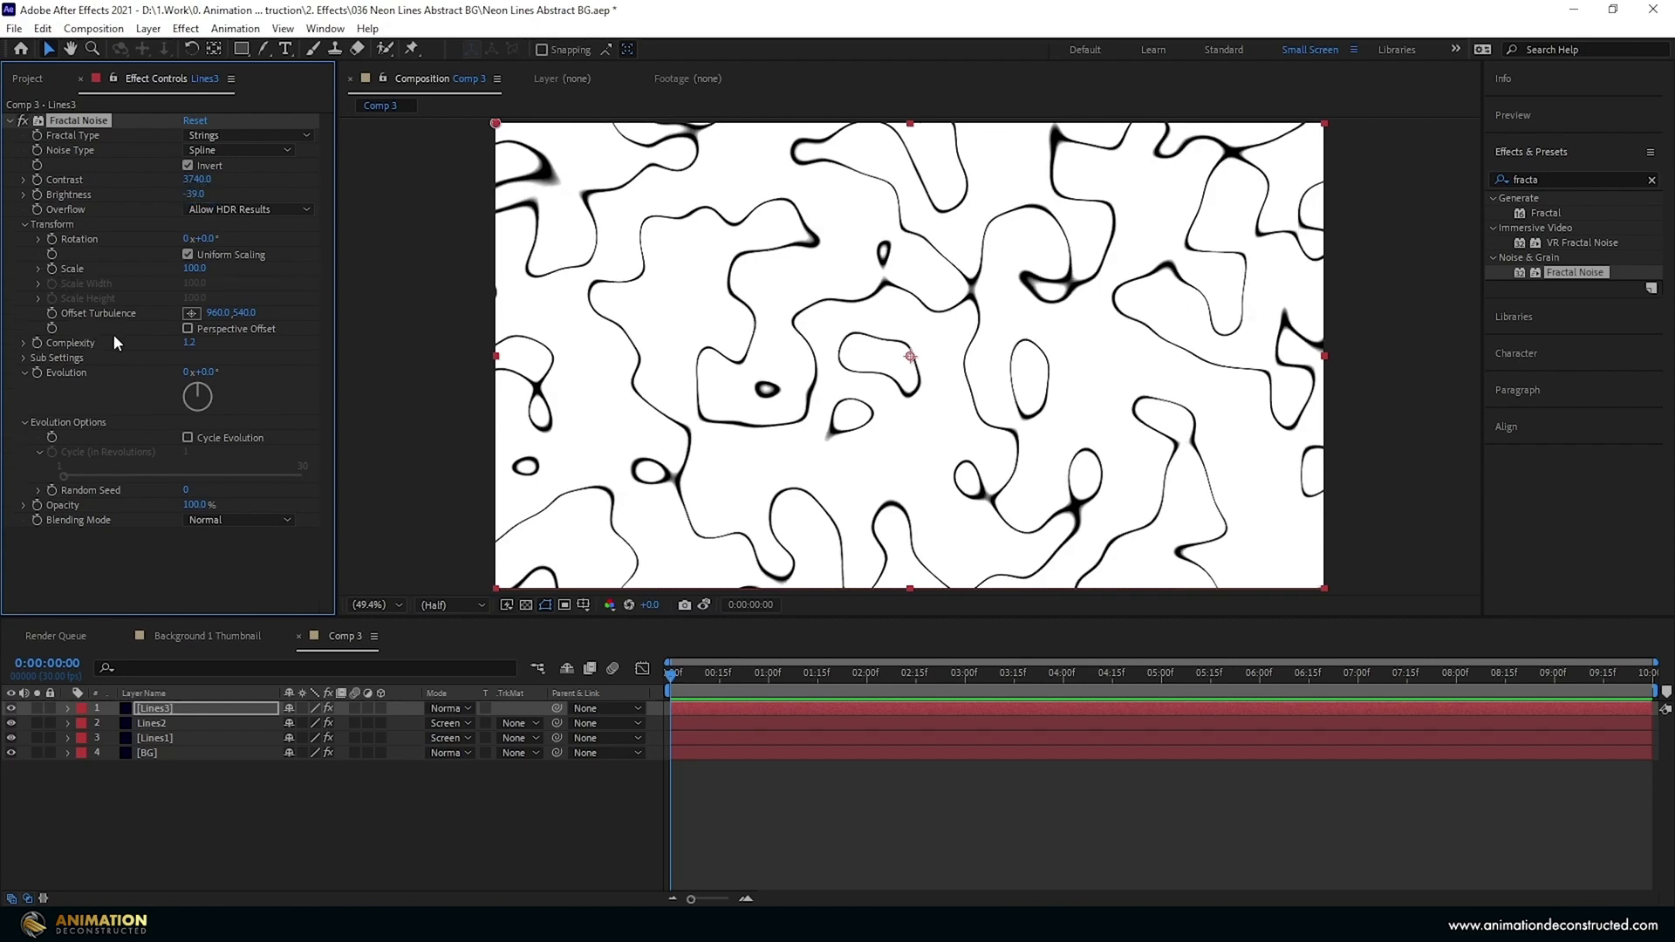
{"action": "left_click", "coordinate": [191, 269]}
{"action": "type", "text": "200"}
{"action": "key", "text": "Return"}
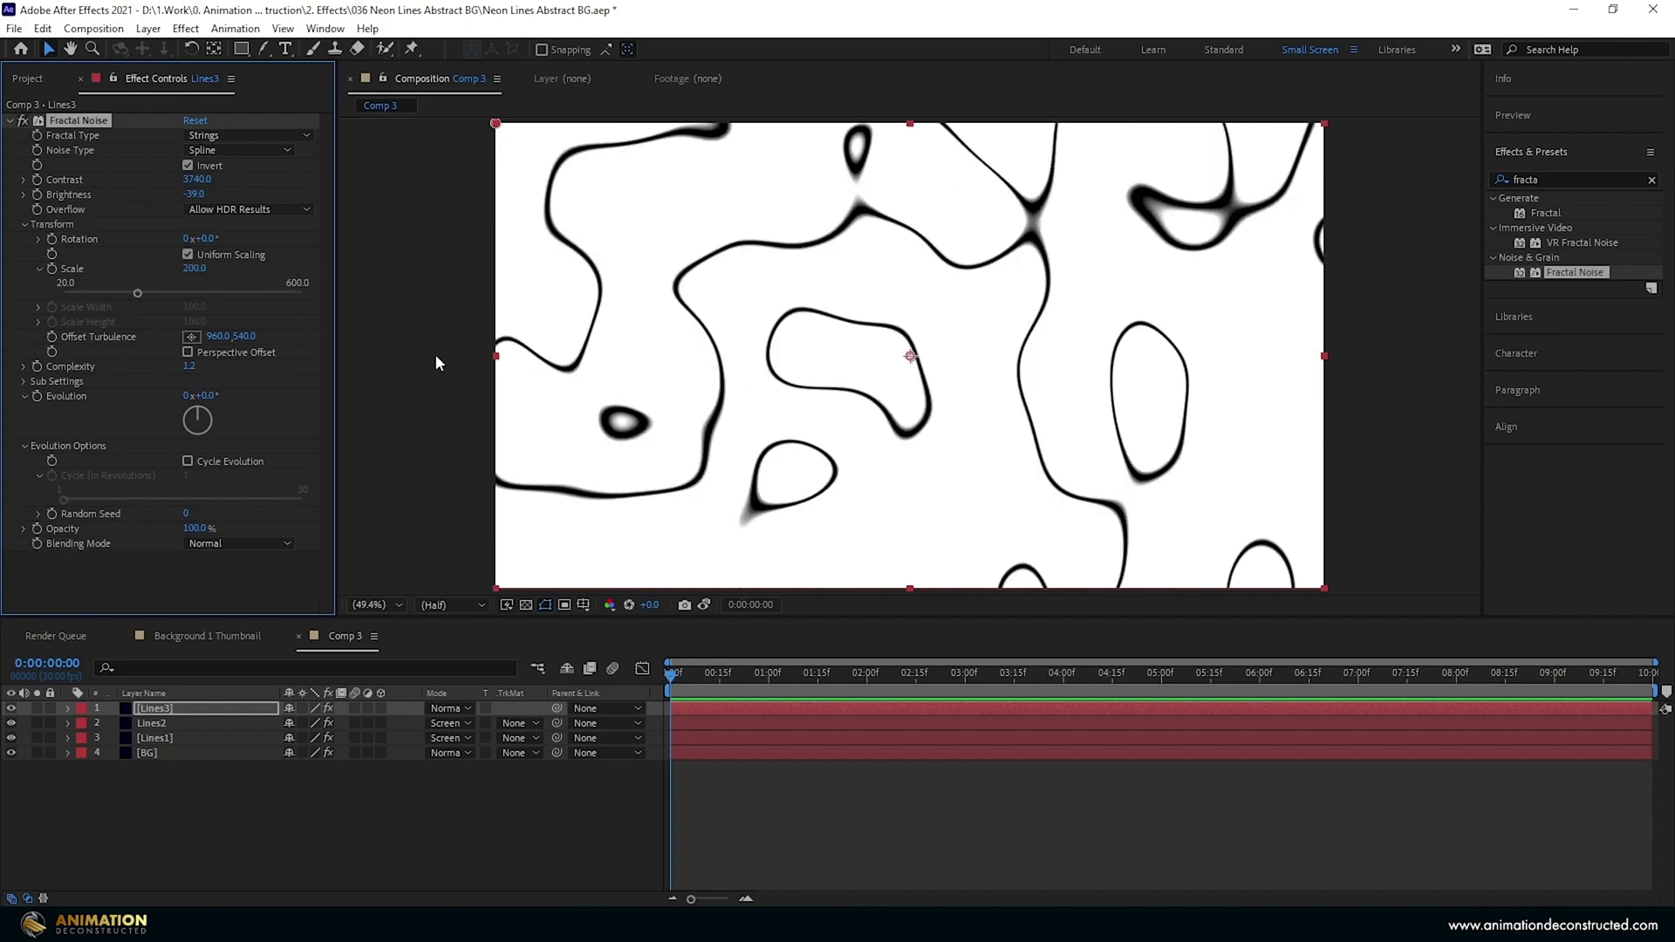
Step: Turn on Cycle Evolution and keyframe Lines3's Evolution from 0 to 1 revolution over the 10-second comp
{"action": "left_click", "coordinate": [186, 460]}
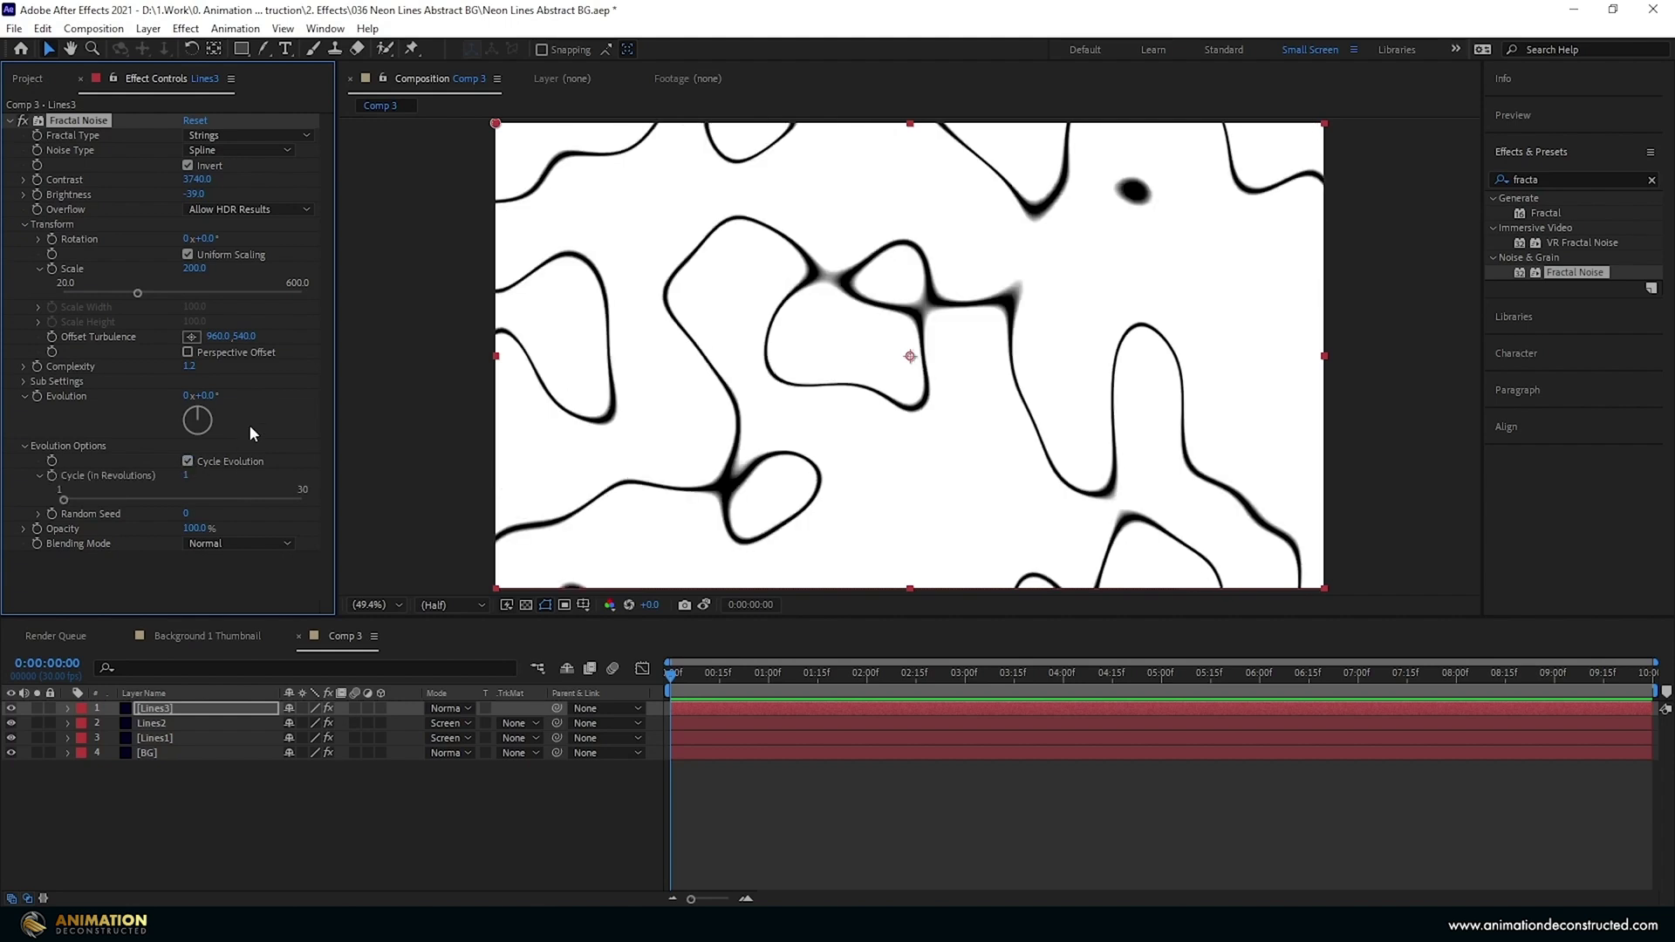
{"action": "left_click", "coordinate": [37, 396]}
{"action": "left_click", "coordinate": [652, 675]}
{"action": "key", "text": "End"}
{"action": "left_click", "coordinate": [186, 396]}
{"action": "type", "text": "1"}
{"action": "key", "text": "Return"}
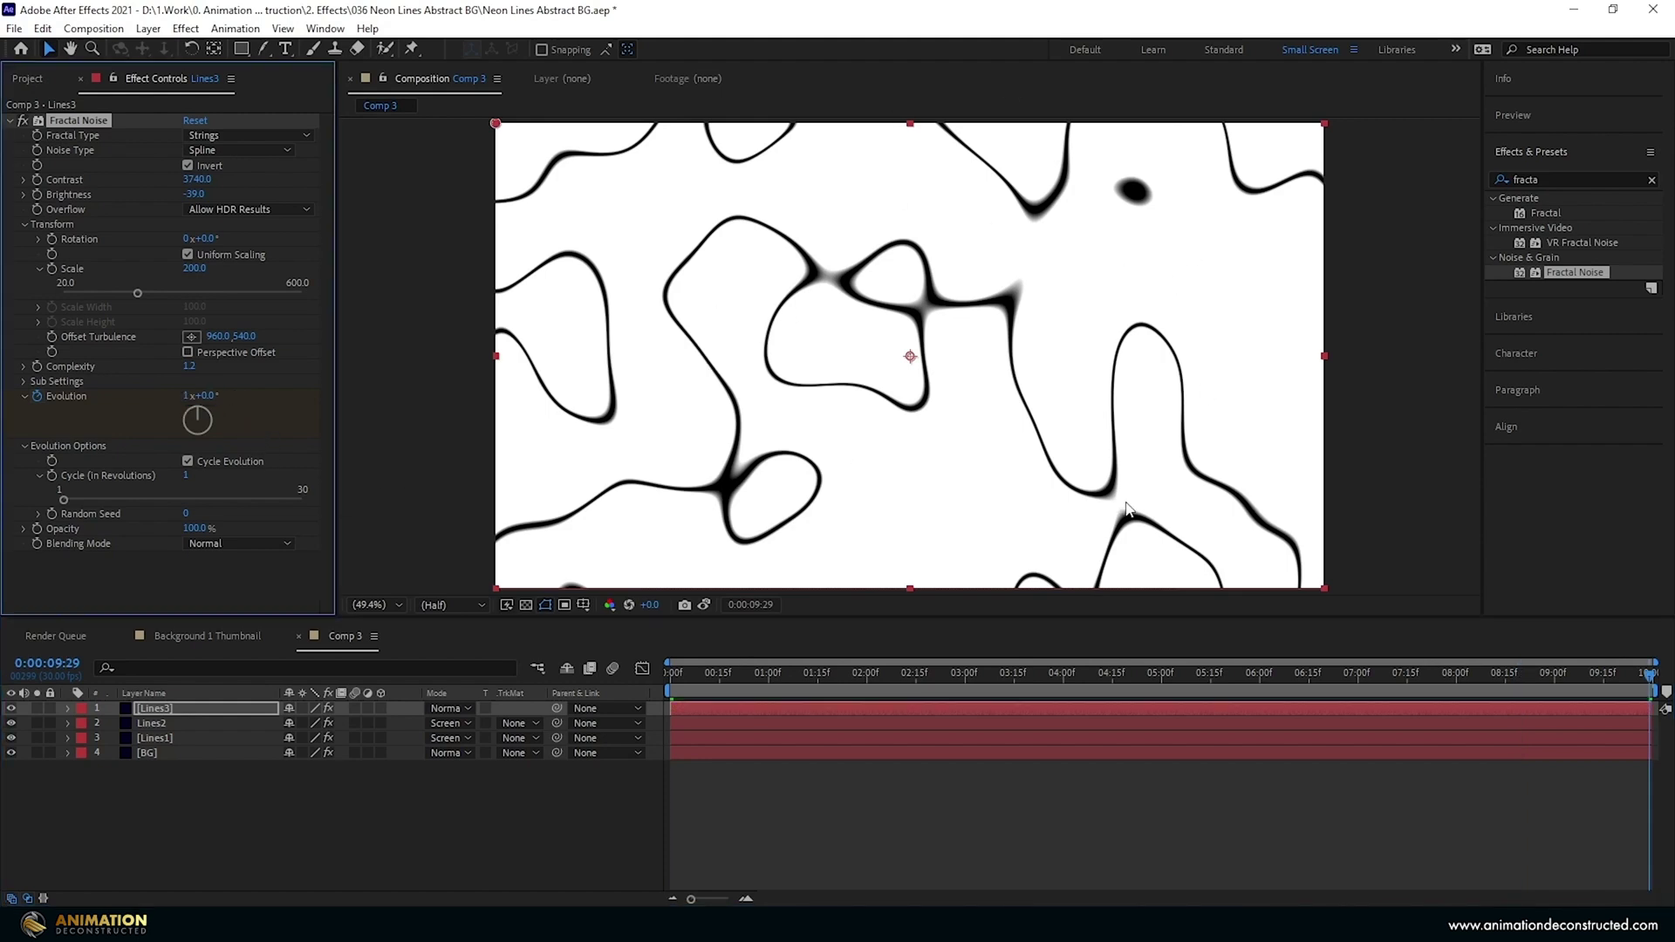
{"action": "left_click_drag", "start_coordinate": [1650, 679], "coordinate": [668, 671]}
{"action": "left_click", "coordinate": [25, 445]}
Step: Apply Tint to Lines3 with Map Black To set to pink FF0072
{"action": "left_click", "coordinate": [1562, 179]}
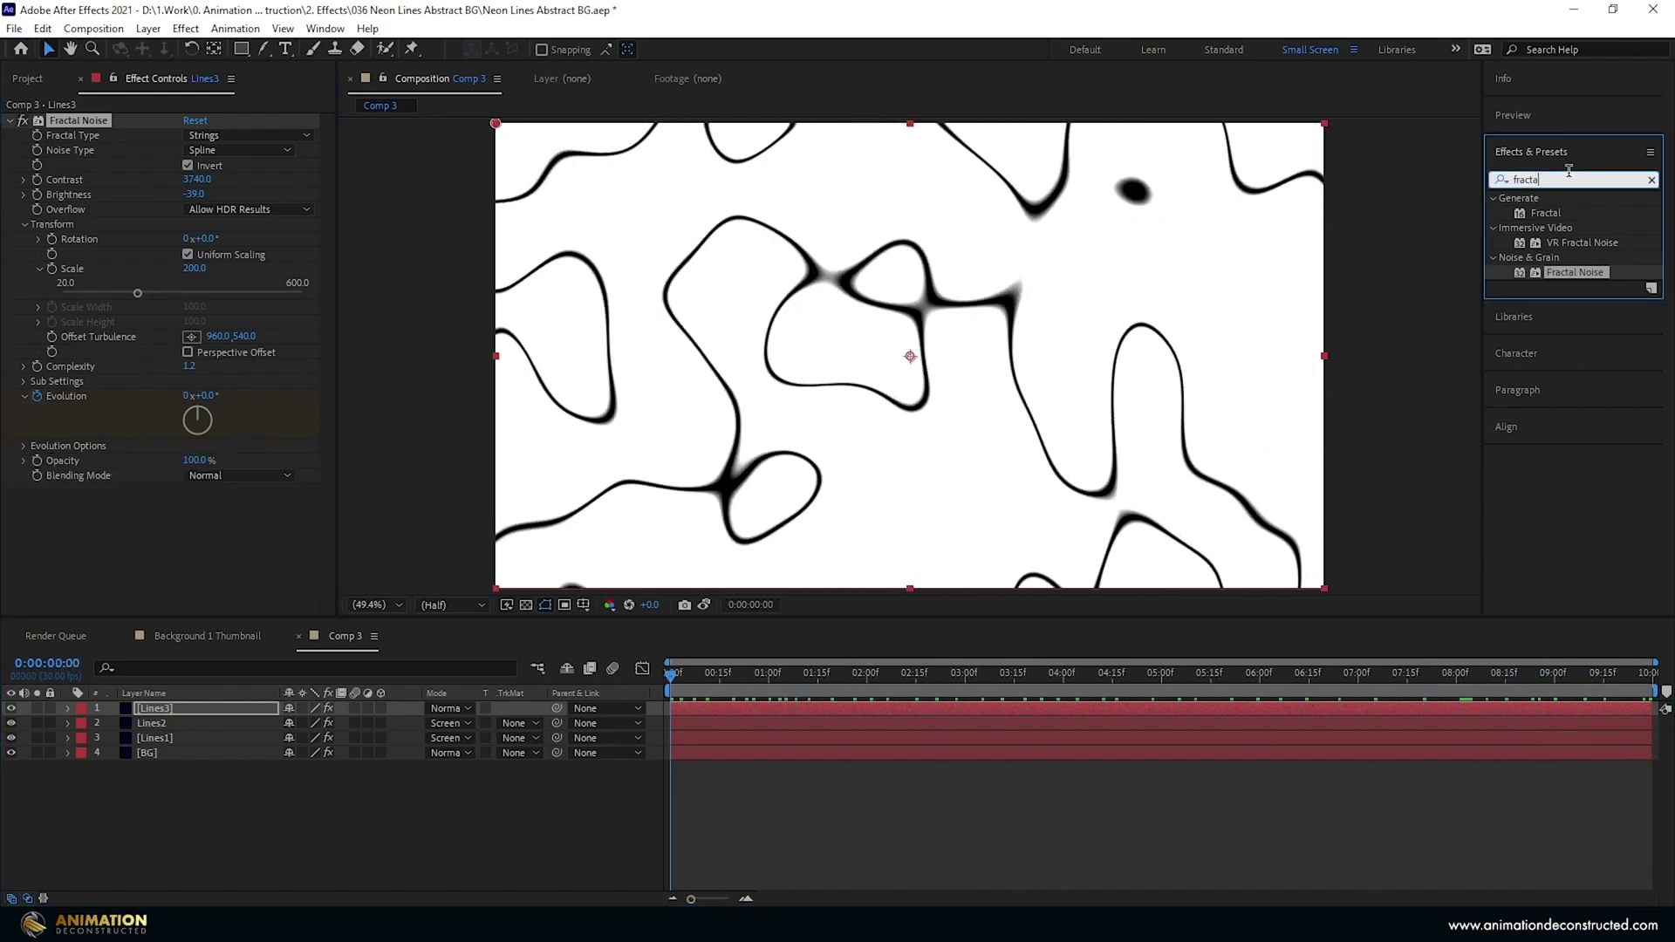
{"action": "type", "text": "tint"}
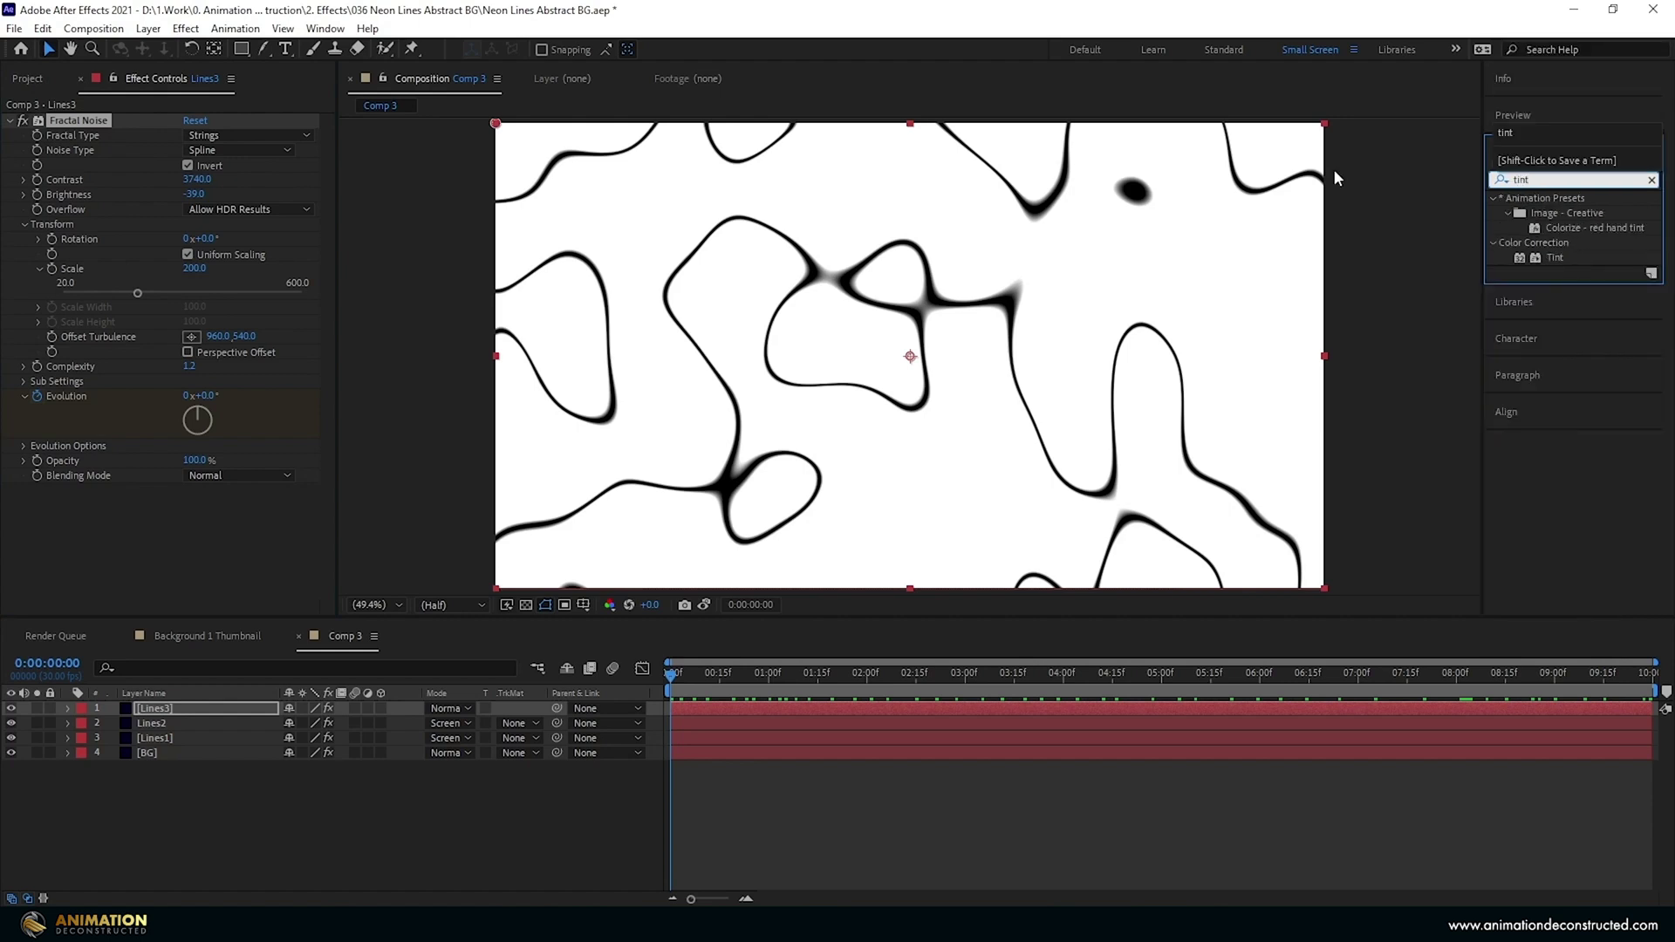
{"action": "left_click_drag", "start_coordinate": [1625, 256], "coordinate": [218, 546]}
{"action": "left_click", "coordinate": [191, 505]}
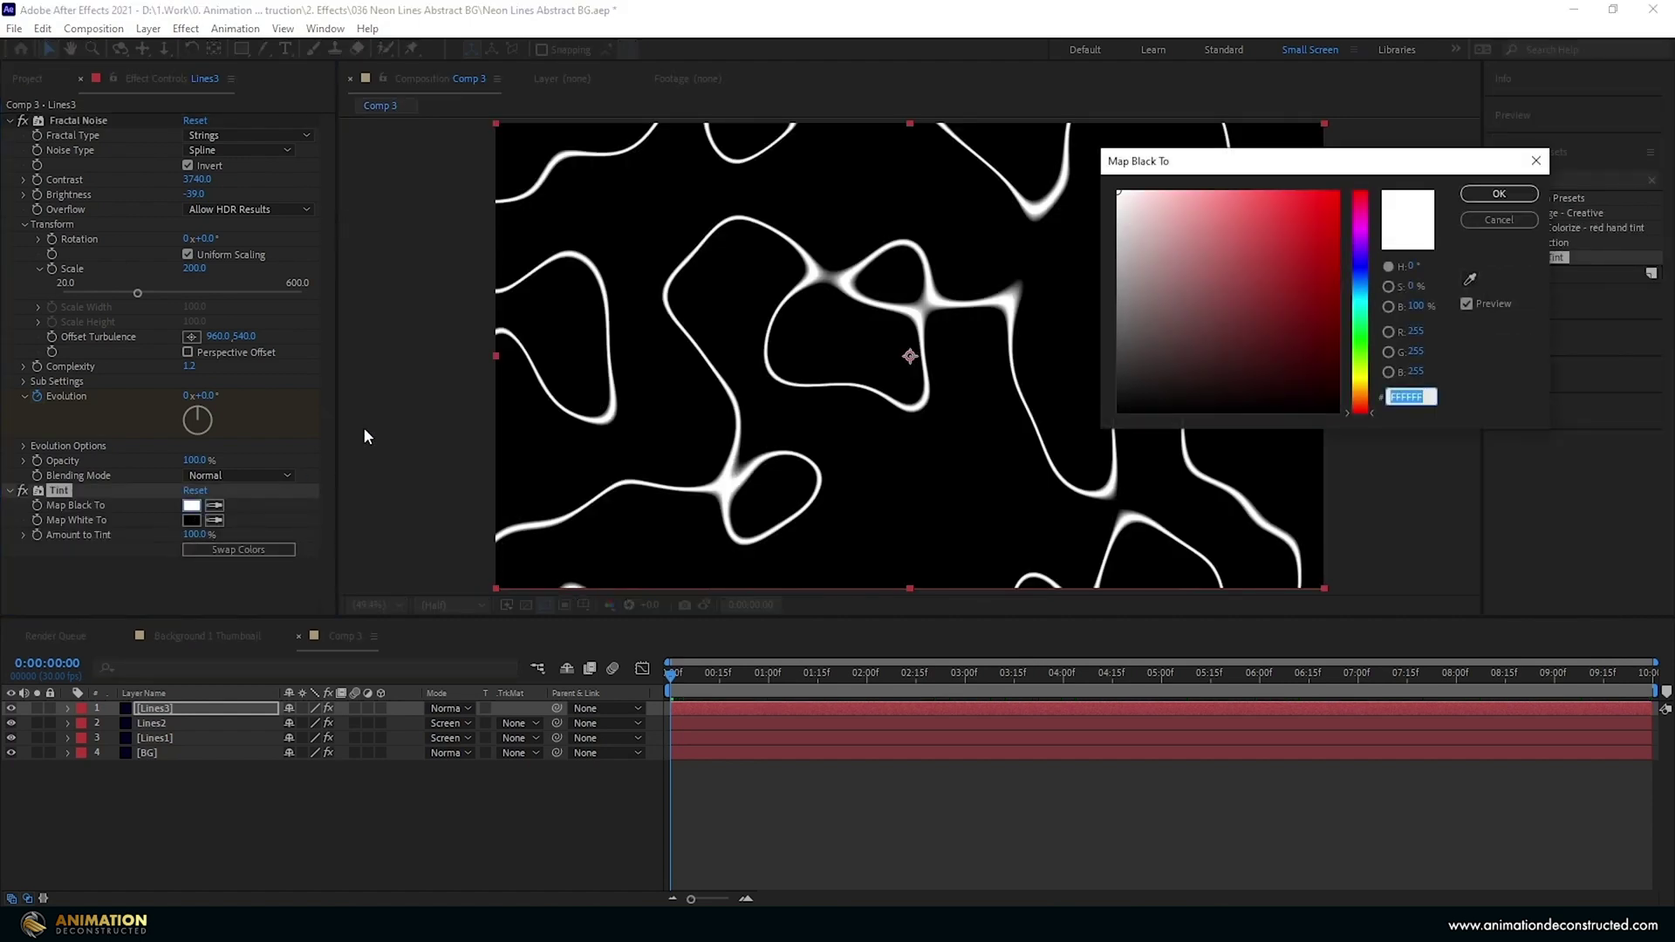
{"action": "type", "text": "FF0072"}
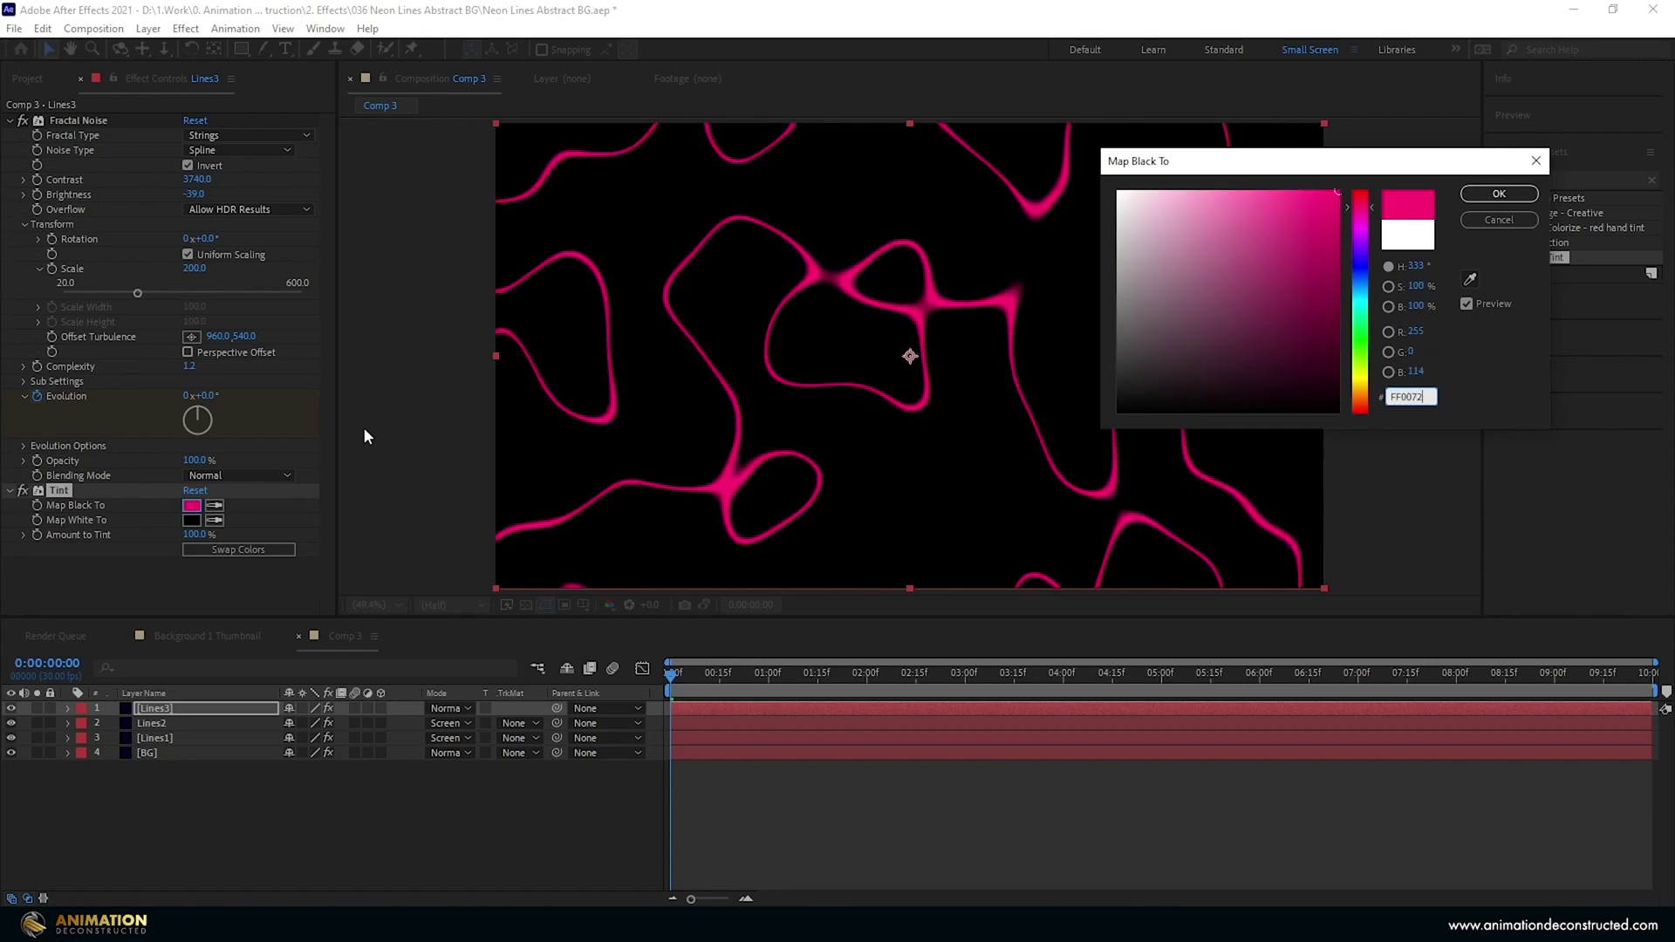
{"action": "key", "text": "Return"}
{"action": "left_click", "coordinate": [1561, 179]}
Step: Add Glow to Lines3 (threshold 44%, radius 50, Screen operation) and set the layer mode to Screen
{"action": "type", "text": "g"}
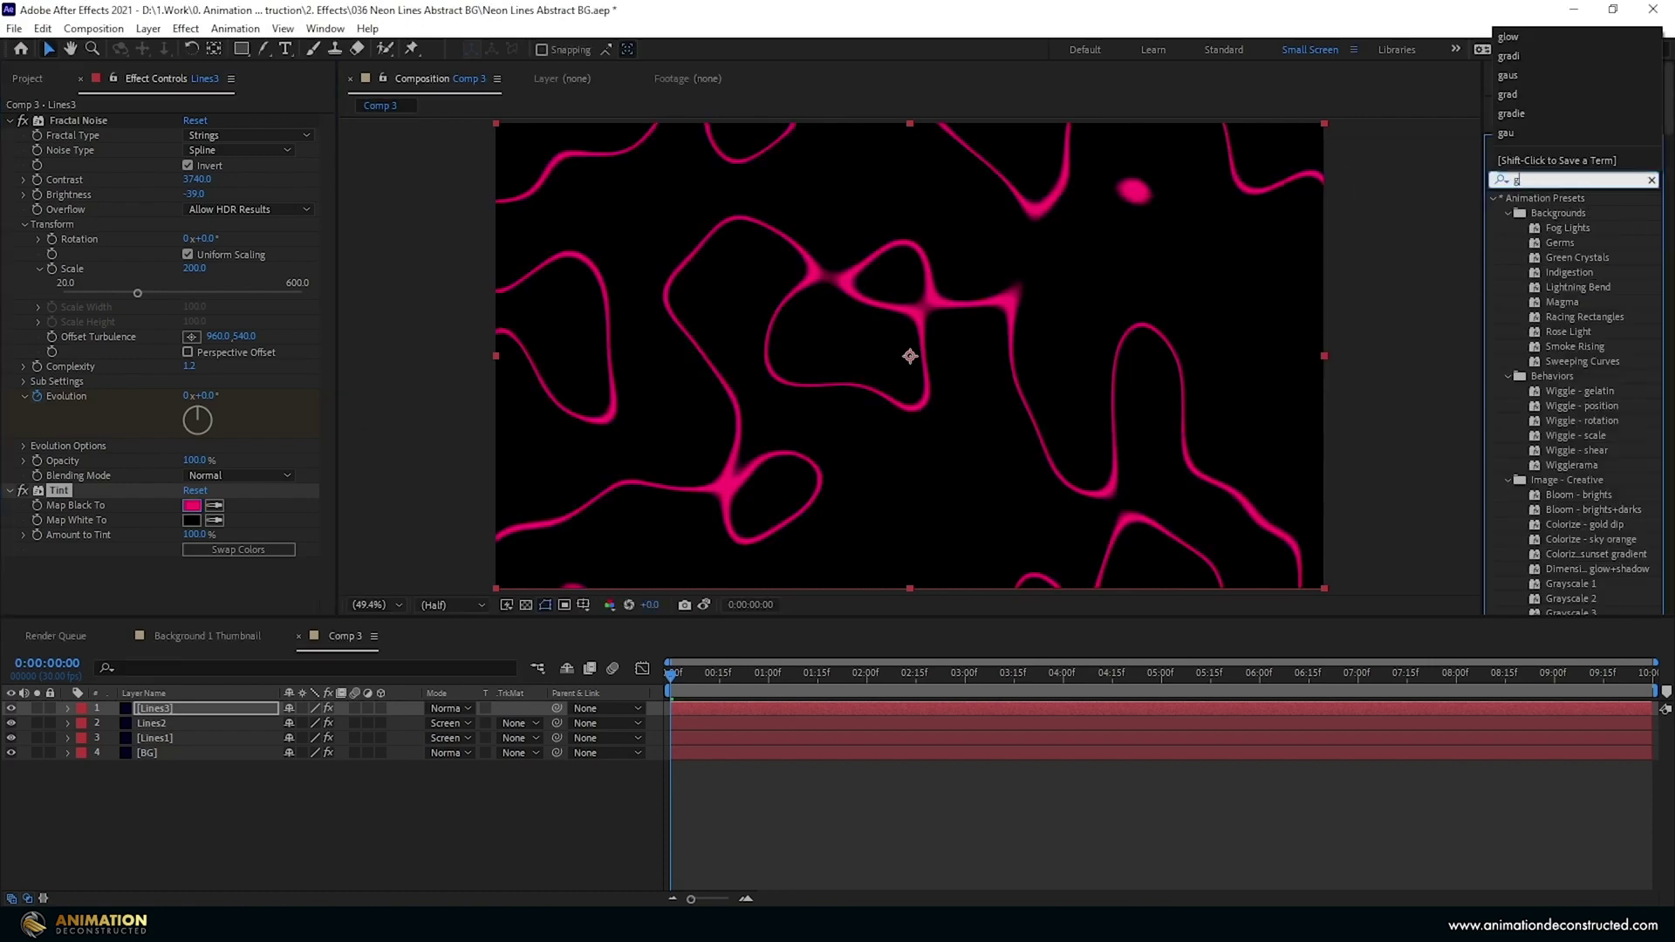
{"action": "type", "text": "low"}
{"action": "double_click", "coordinate": [1558, 287]}
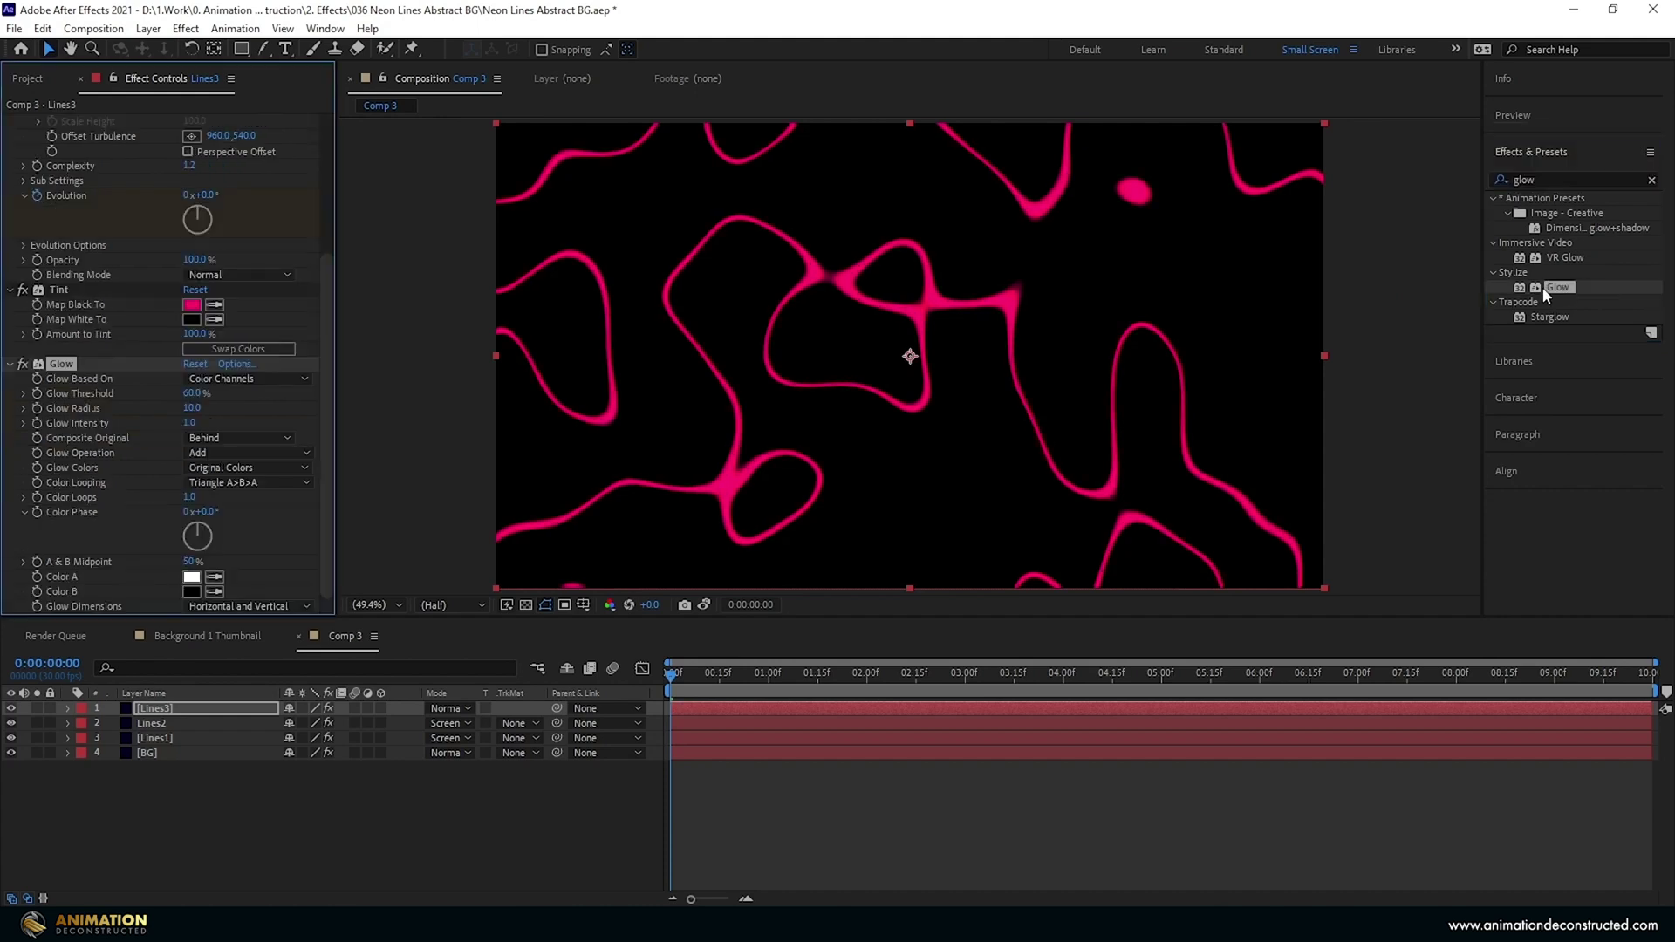
{"action": "left_click_drag", "start_coordinate": [183, 395], "coordinate": [406, 464]}
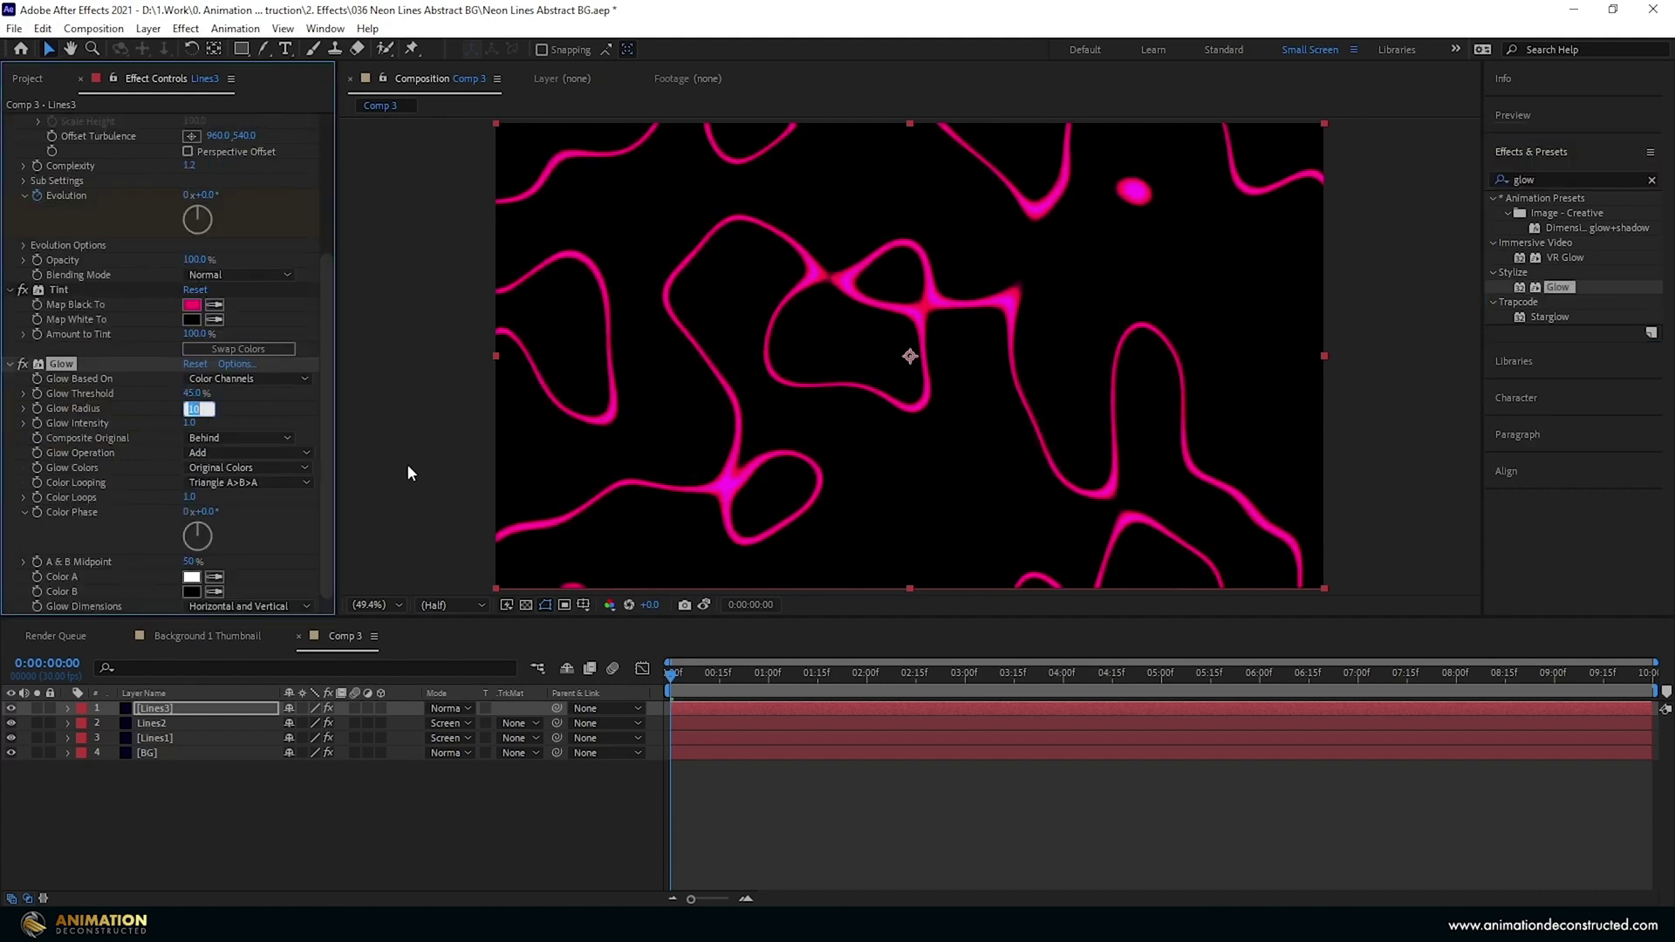
{"action": "left_click", "coordinate": [243, 453]}
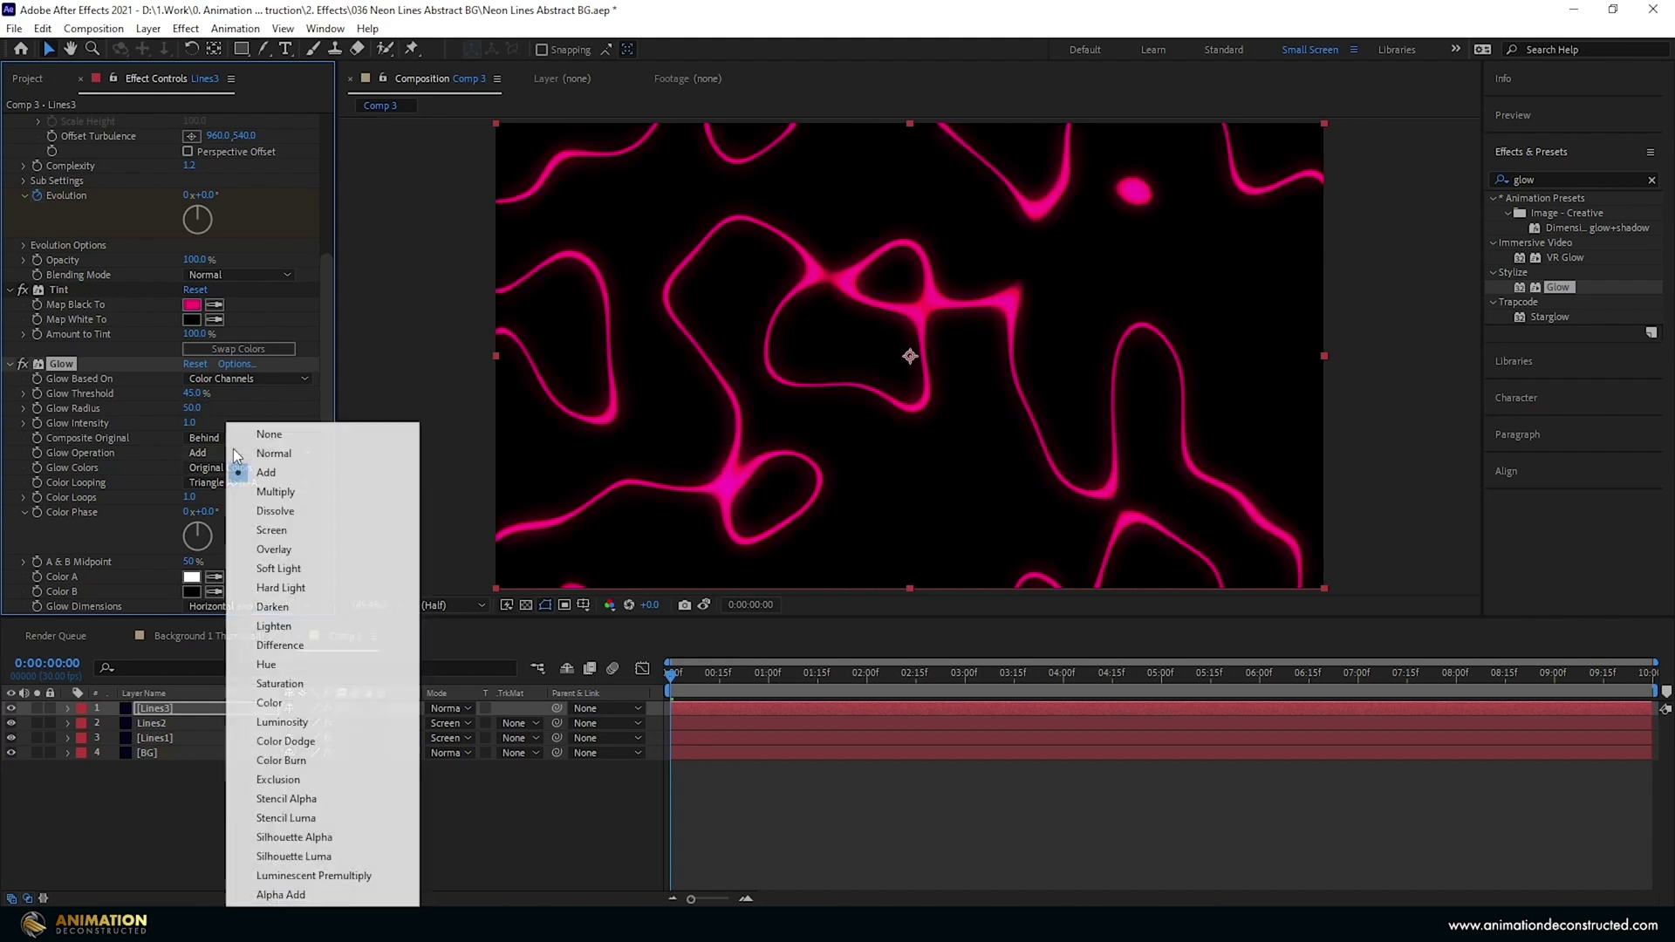
{"action": "left_click", "coordinate": [301, 530]}
{"action": "left_click_drag", "start_coordinate": [193, 398], "coordinate": [394, 519]}
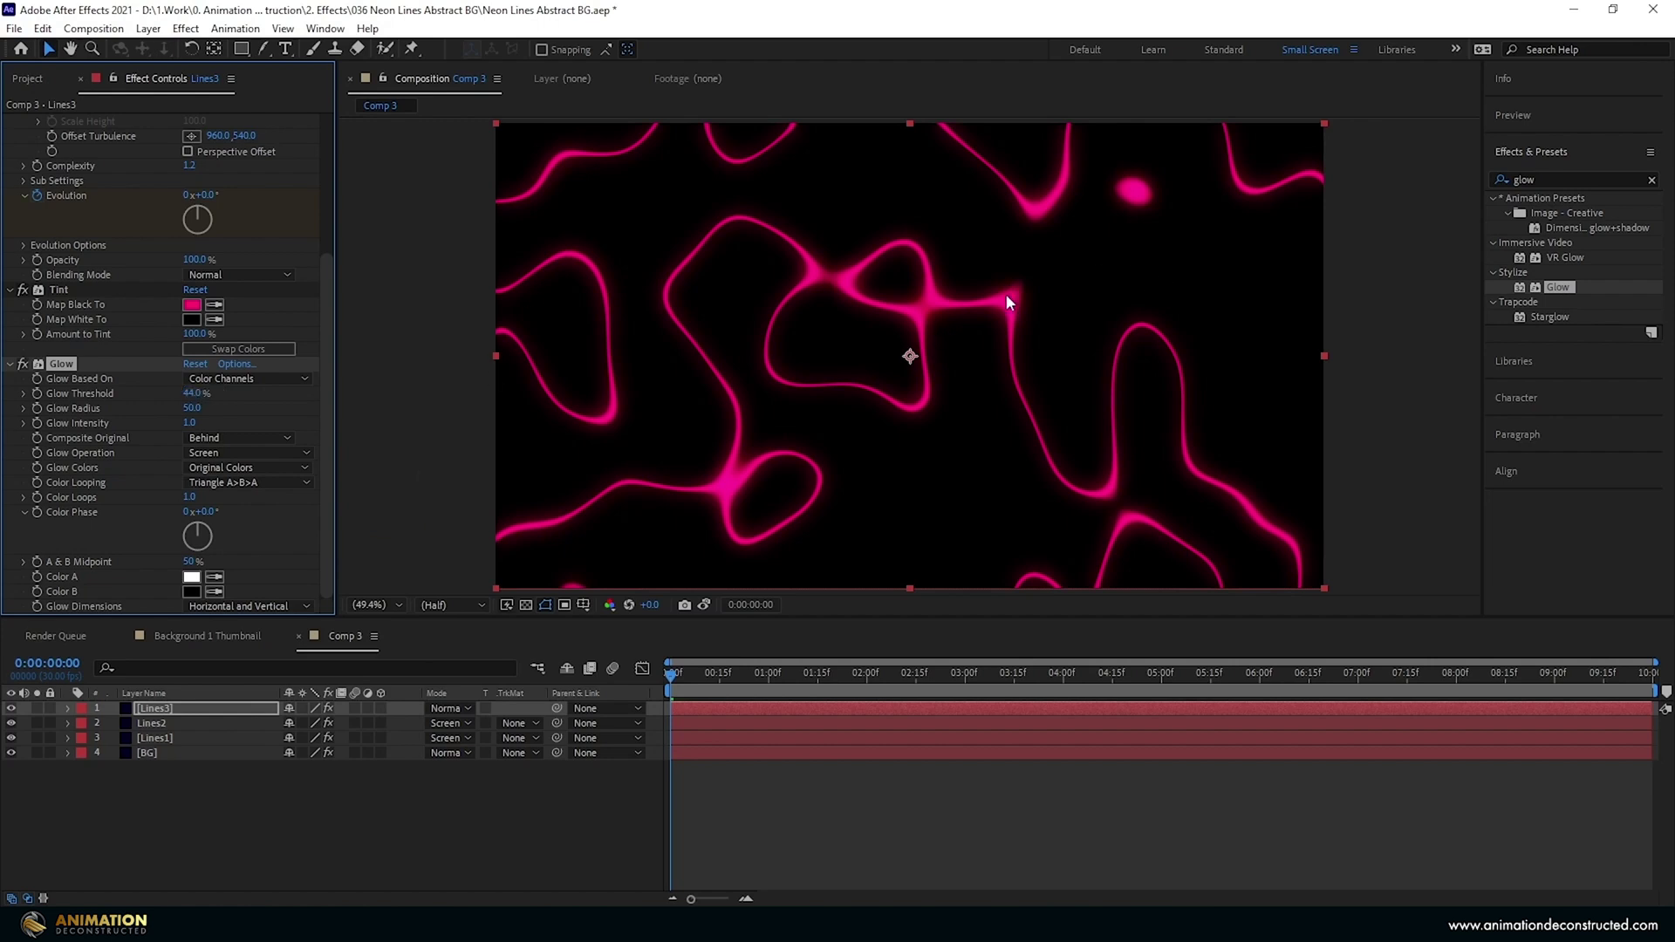
{"action": "left_click", "coordinate": [449, 708]}
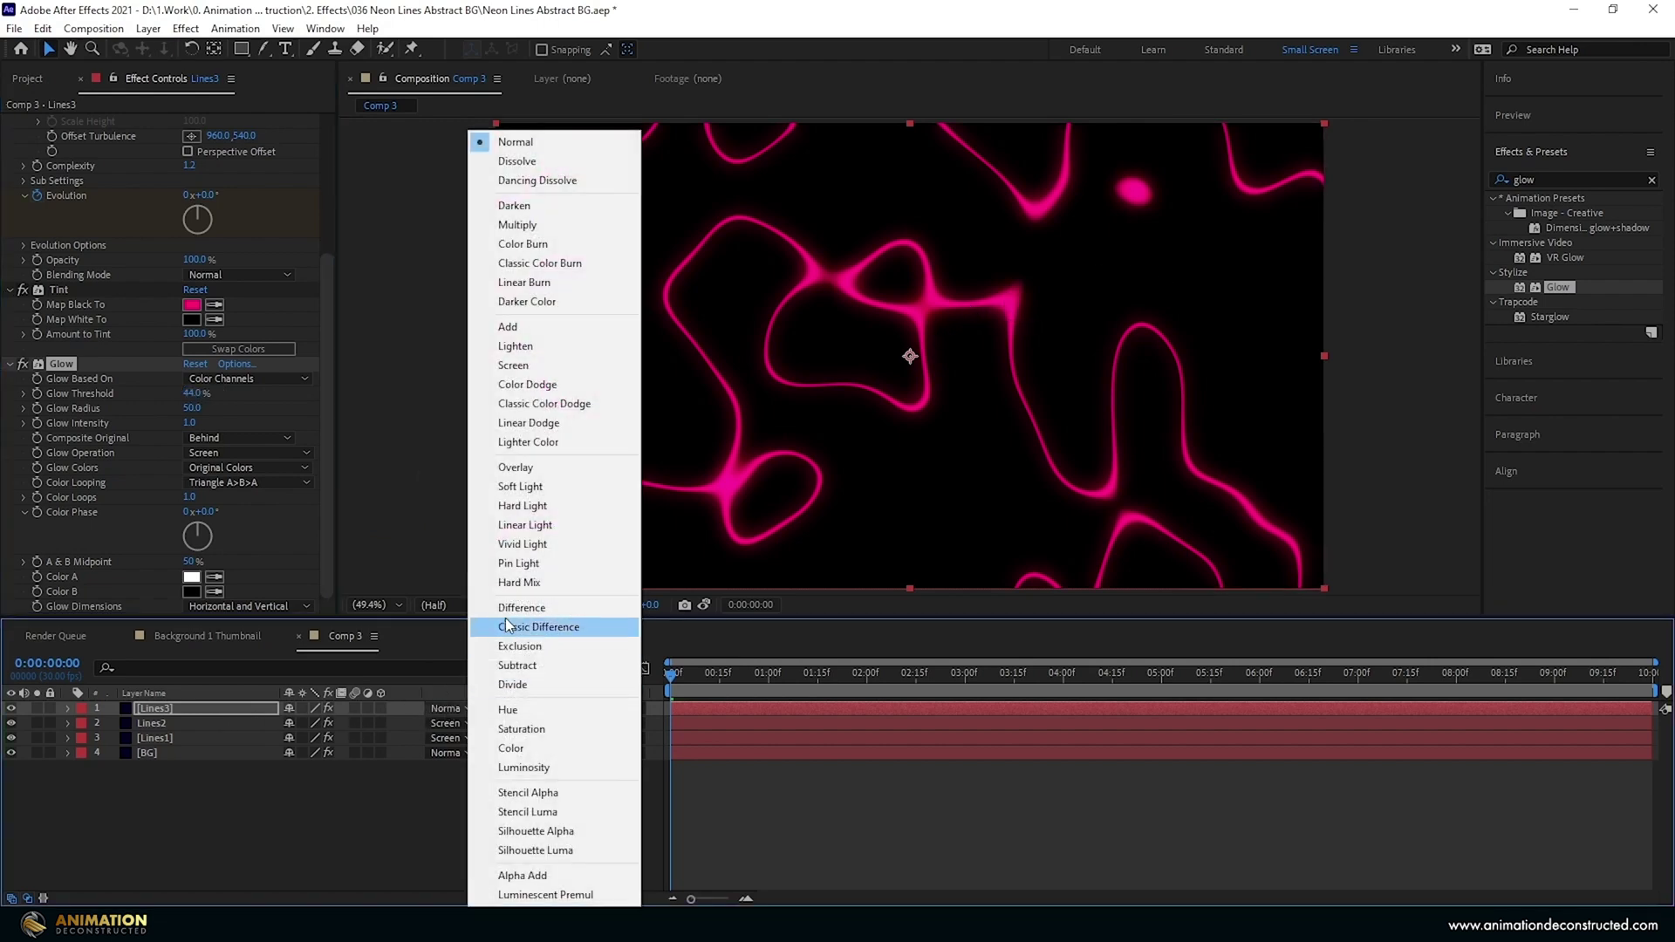
{"action": "left_click", "coordinate": [513, 366]}
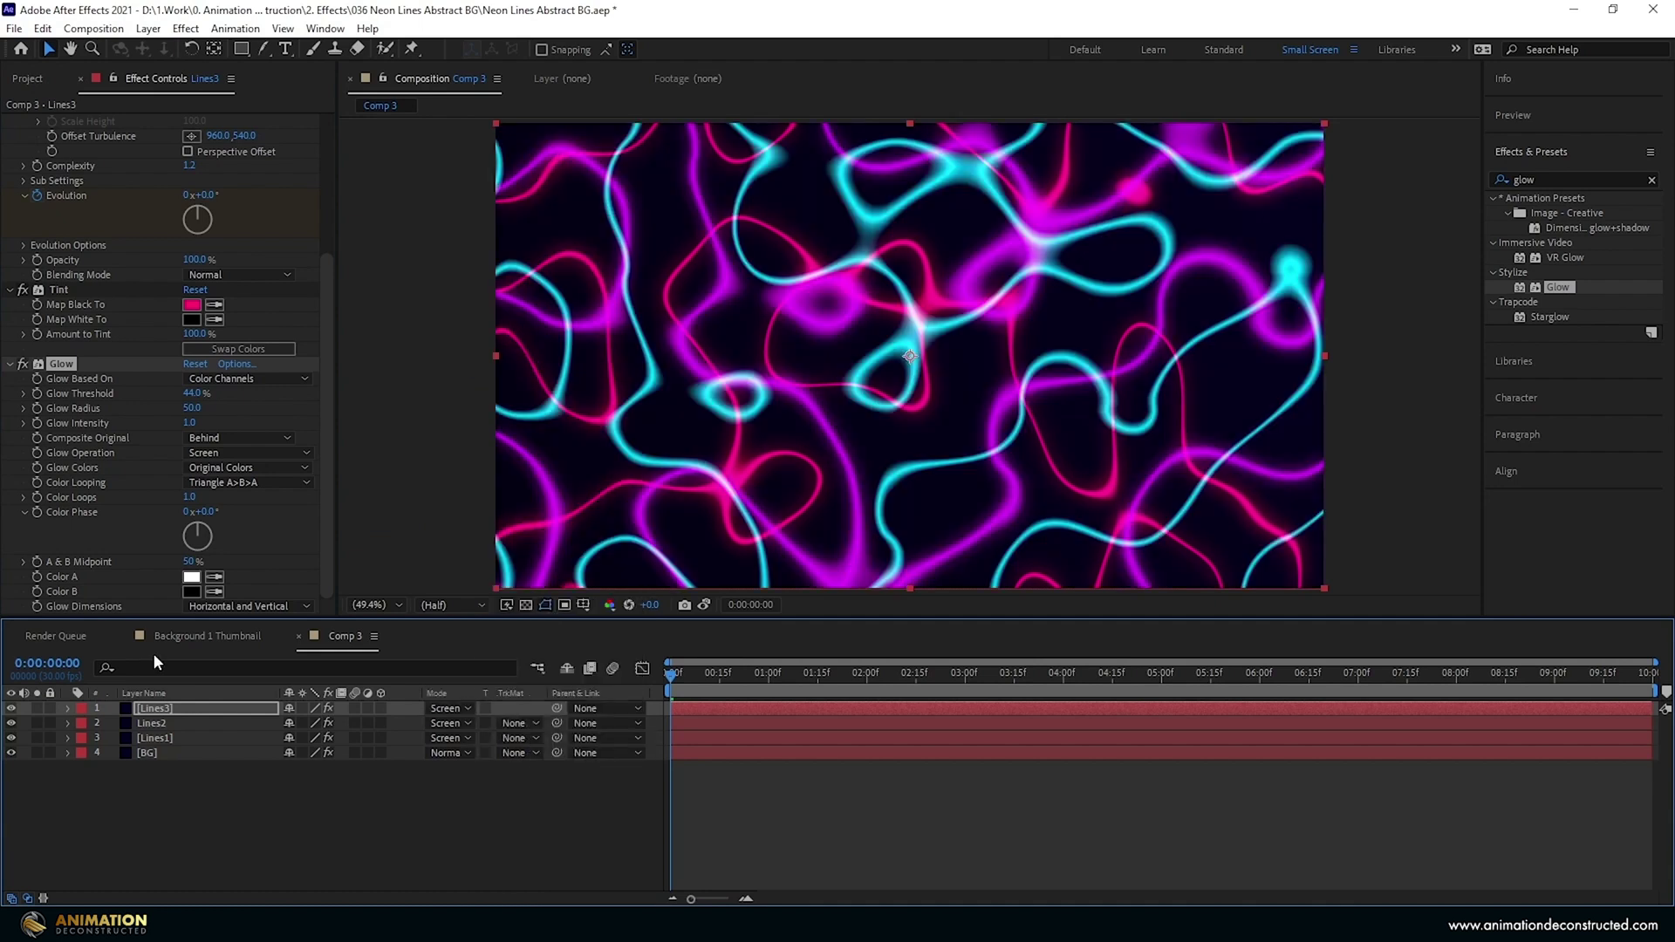
Step: Create a new adjustment layer named Turbulent
{"action": "right_click", "coordinate": [154, 801]}
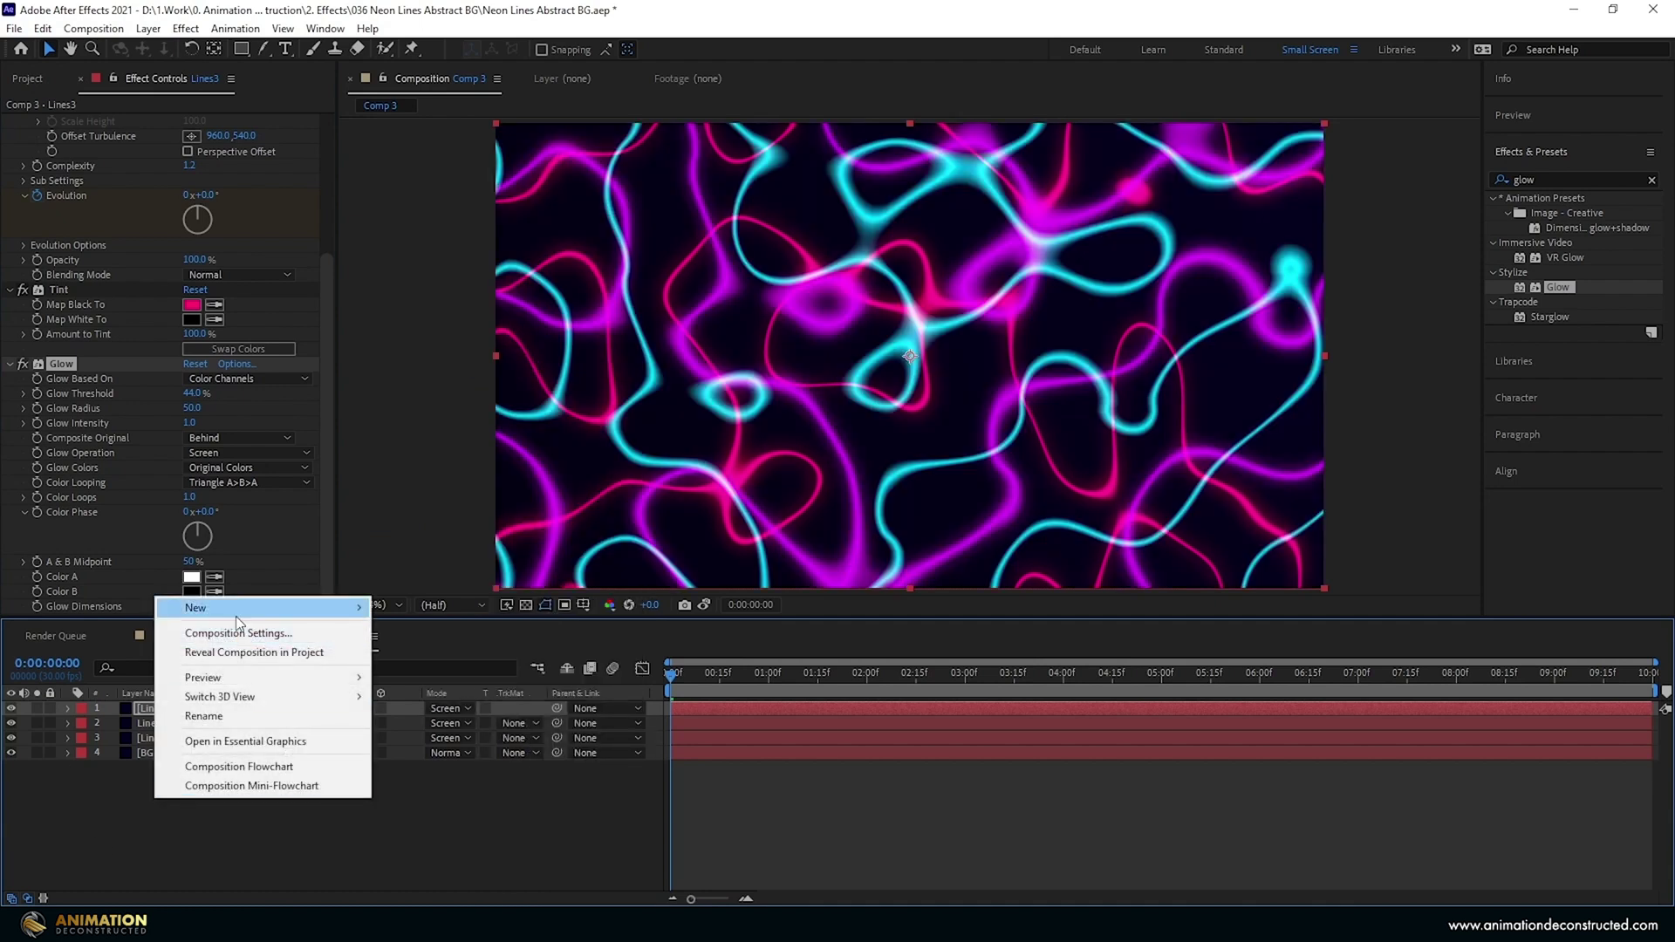
{"action": "mouse_move", "coordinate": [235, 616]}
{"action": "left_click", "coordinate": [510, 746]}
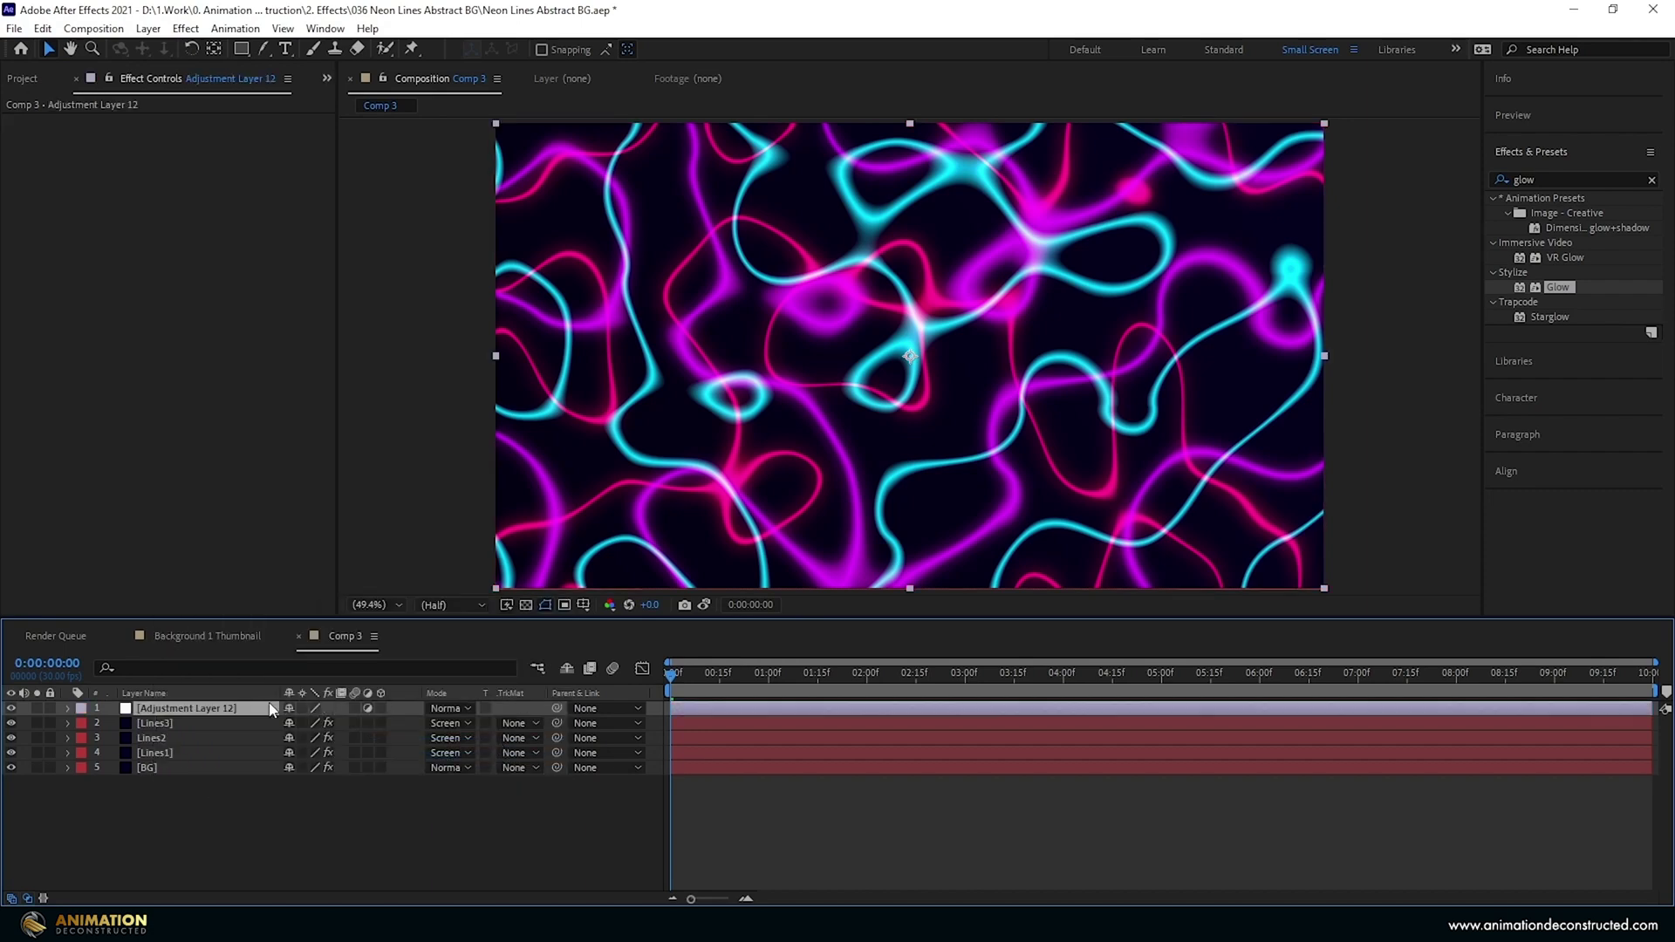
{"action": "key", "text": "Return"}
{"action": "type", "text": "Turbulent"}
{"action": "key", "text": "Return"}
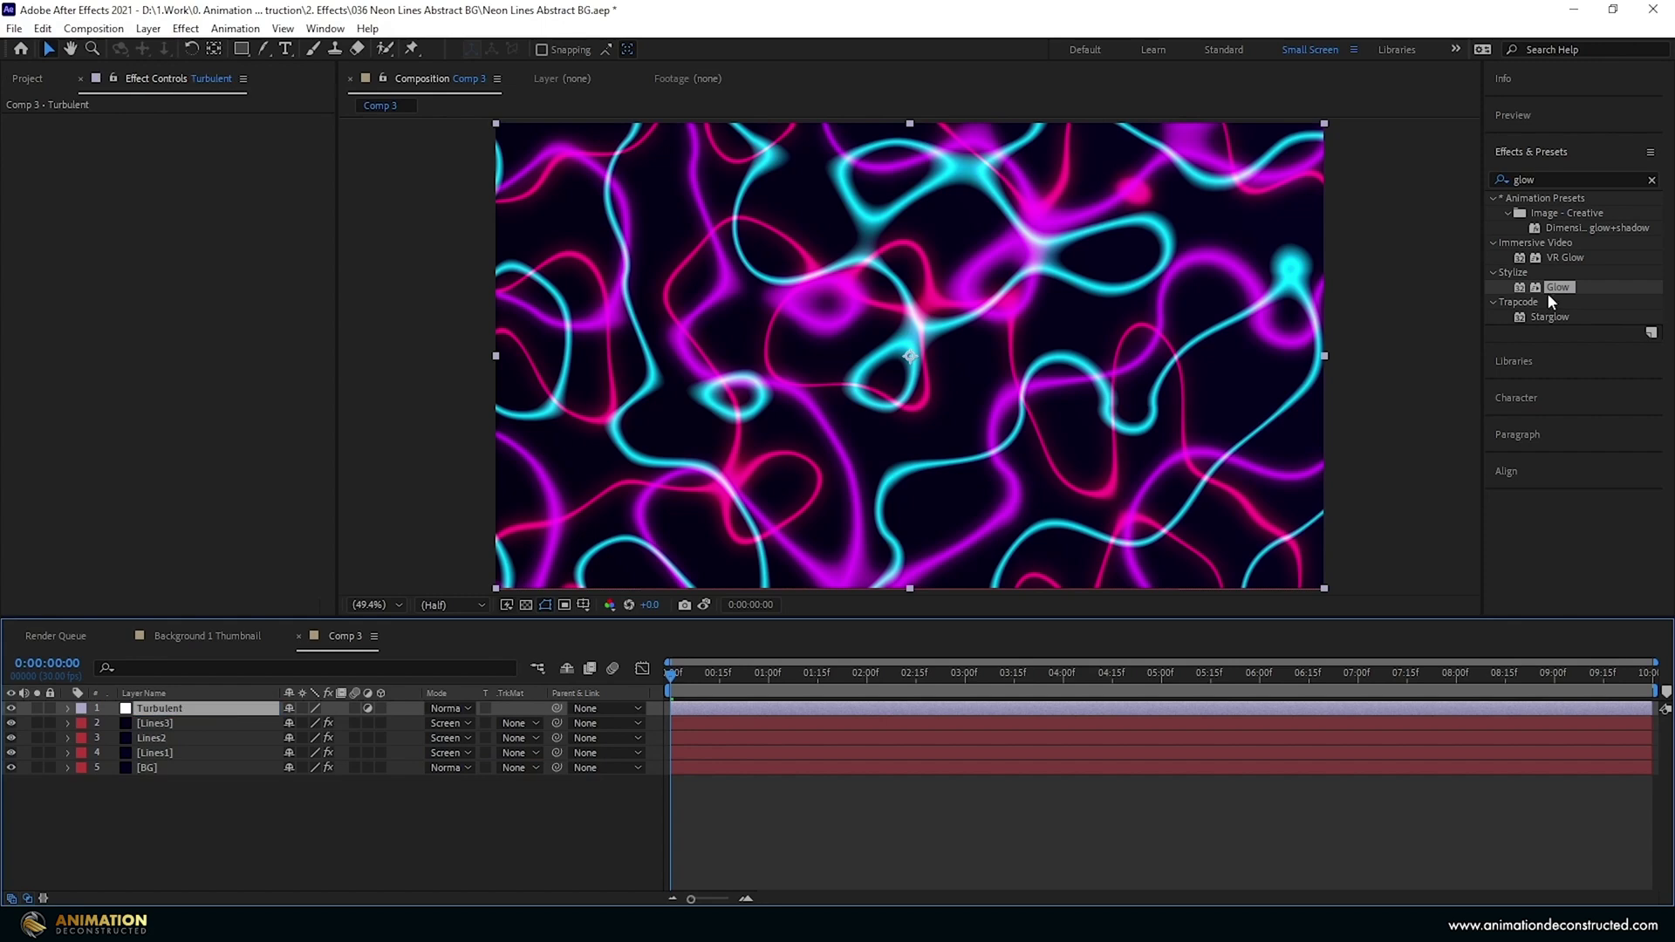
Step: Apply Turbulent Displace to the Turbulent layer and toggle it off and on to compare
{"action": "left_click", "coordinate": [1555, 180]}
{"action": "type", "text": "turbul"}
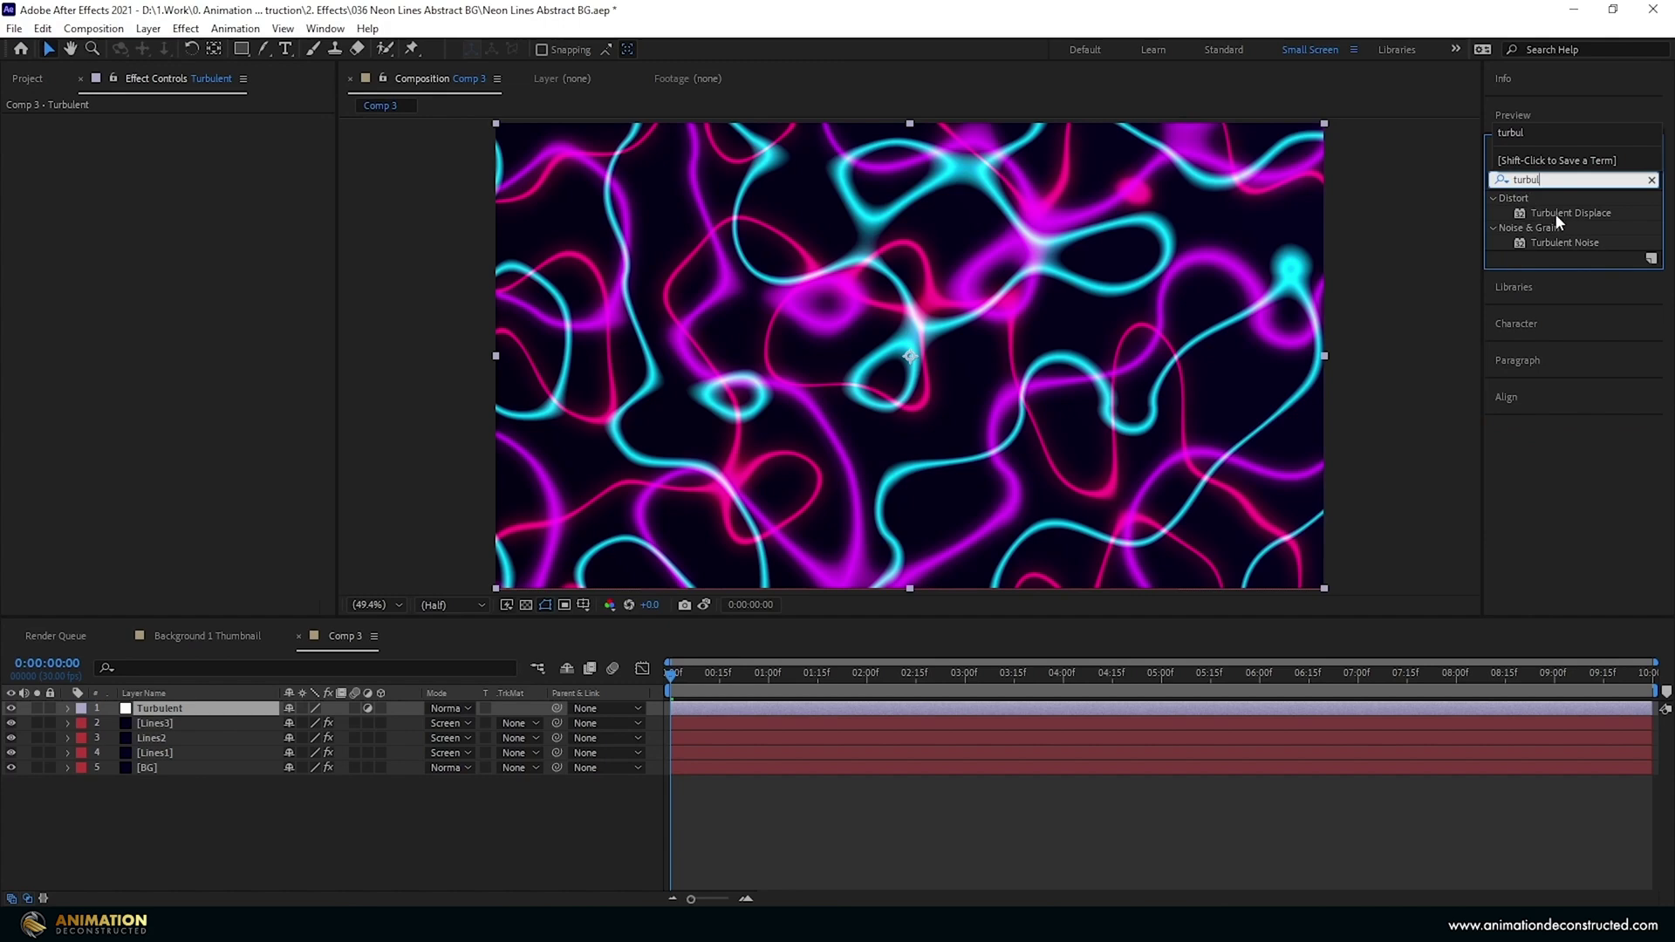
{"action": "left_click_drag", "start_coordinate": [1590, 213], "coordinate": [991, 216]}
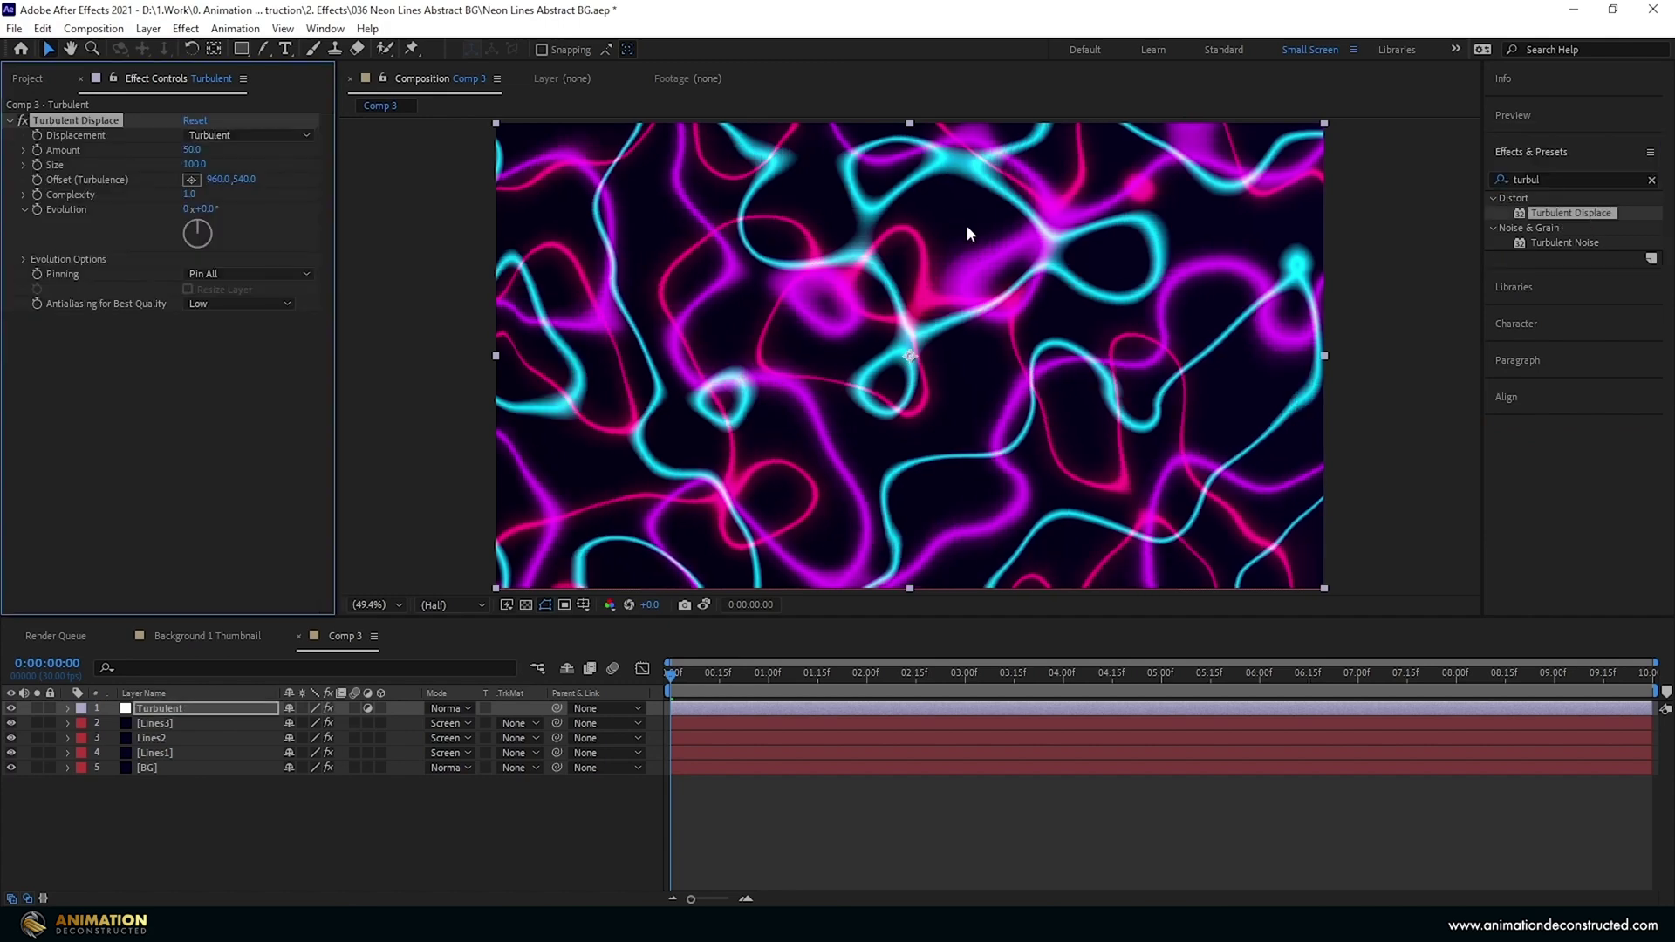
{"action": "left_click", "coordinate": [24, 121]}
{"action": "left_click", "coordinate": [24, 121]}
Step: Set the Displacement type to Bulge Smoother and adjust the Size for smoother waves
{"action": "left_click", "coordinate": [227, 135]}
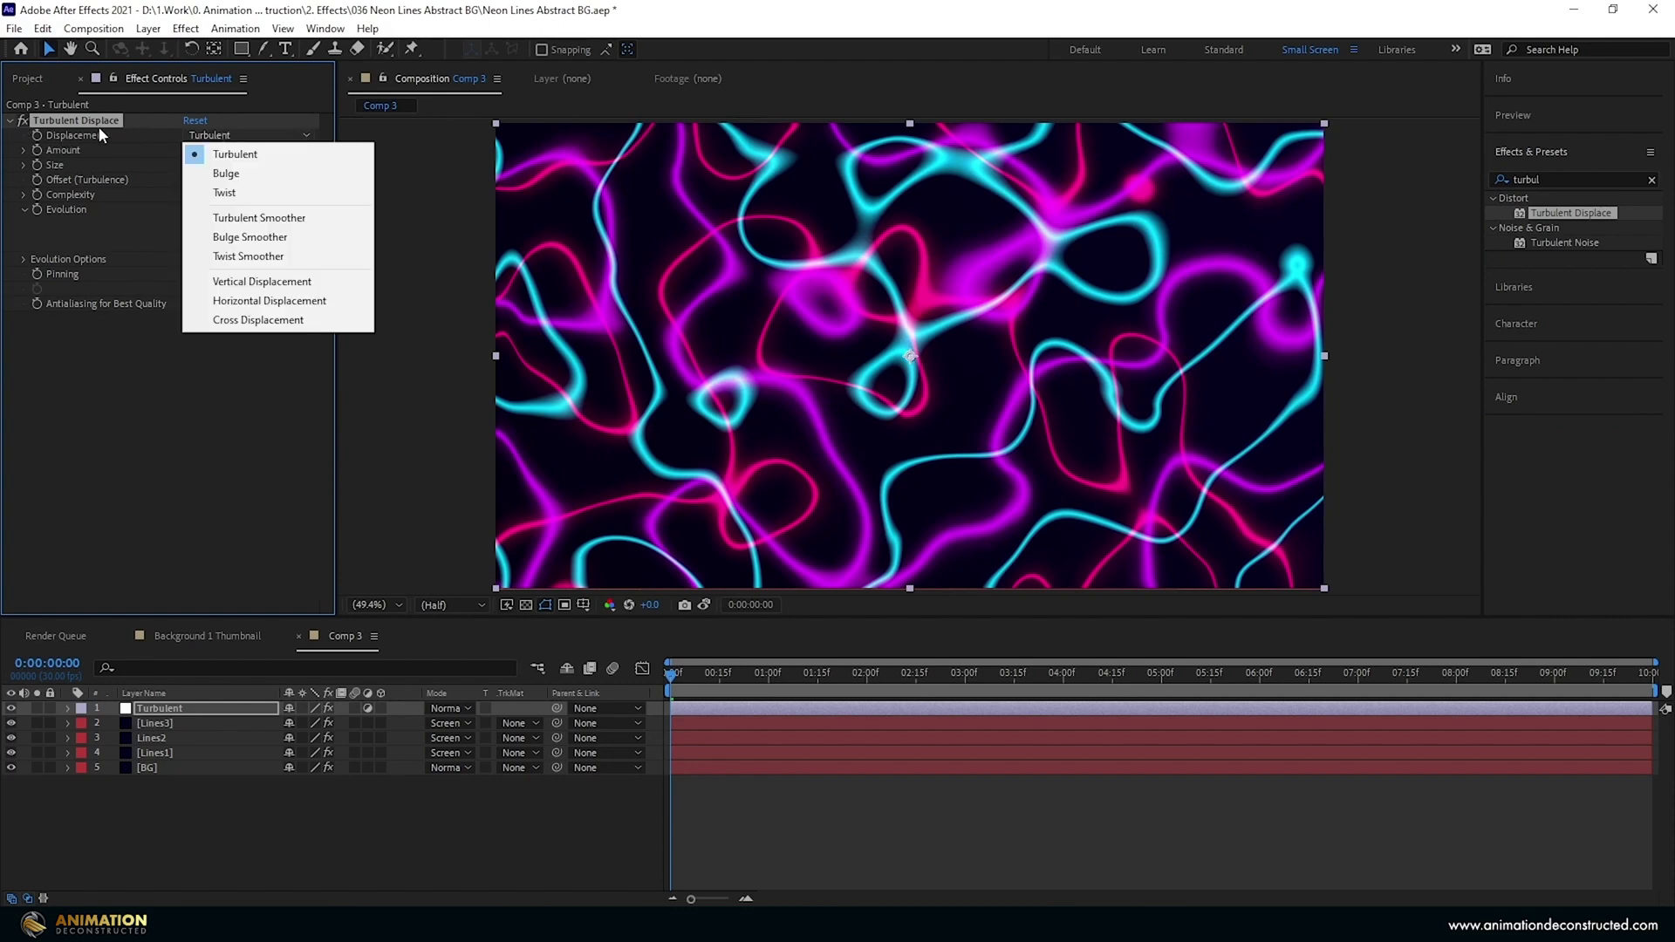
{"action": "left_click", "coordinate": [285, 242]}
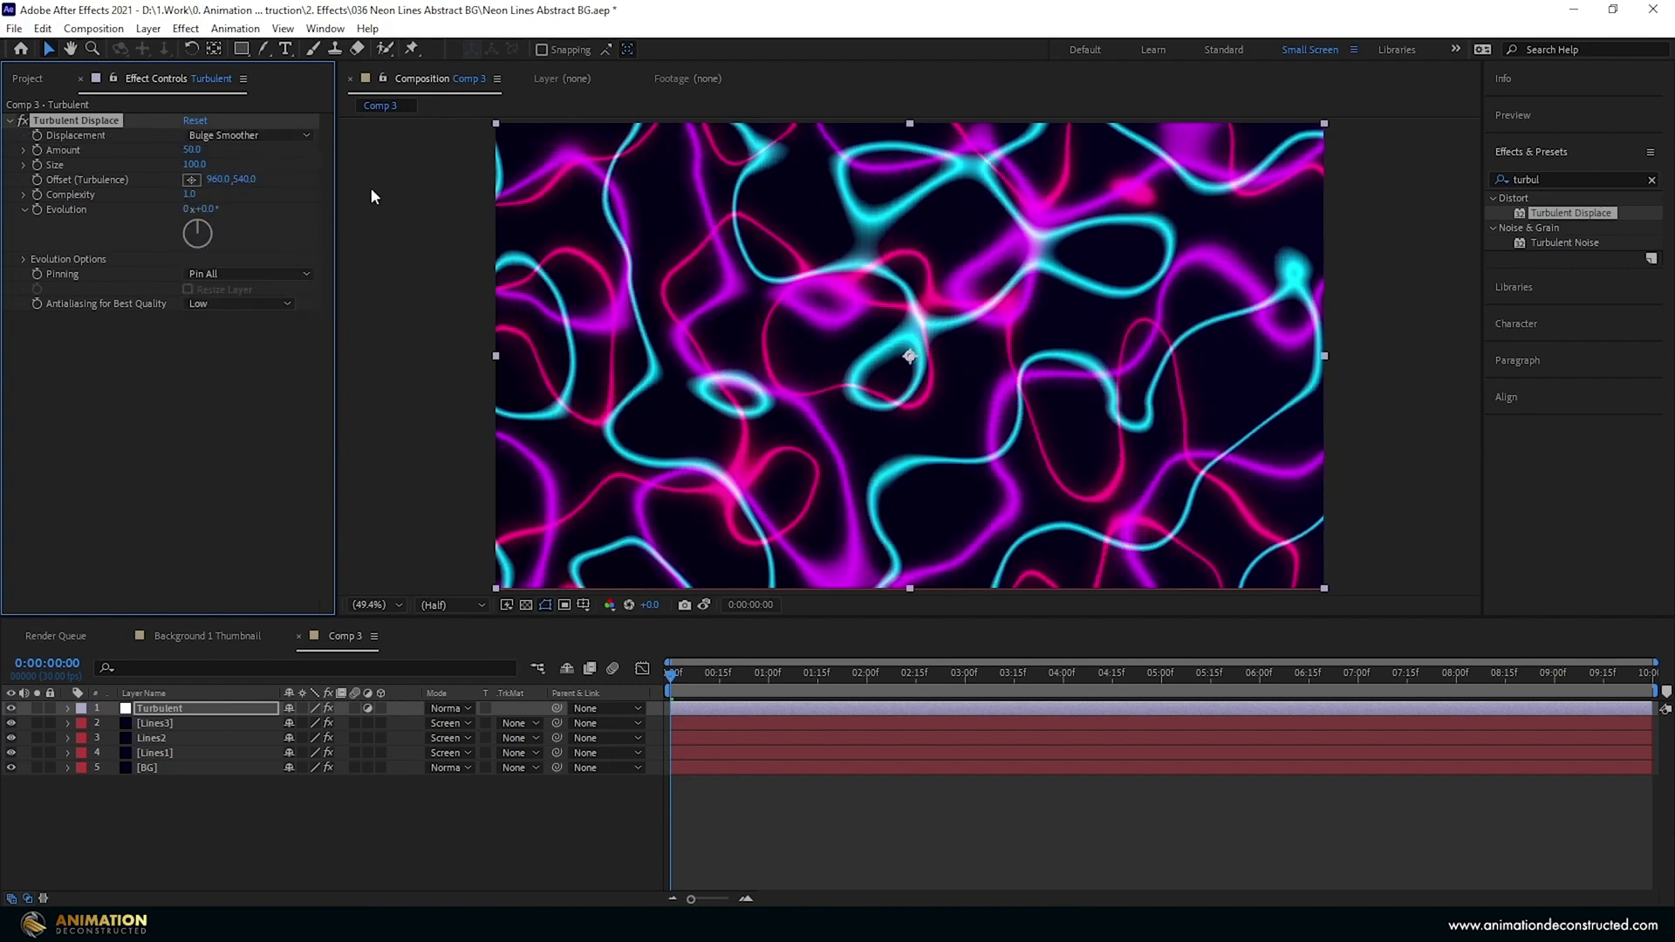
{"action": "left_click_drag", "start_coordinate": [191, 165], "coordinate": [174, 166]}
{"action": "left_click", "coordinate": [200, 165]}
{"action": "key", "text": "BackSpace"}
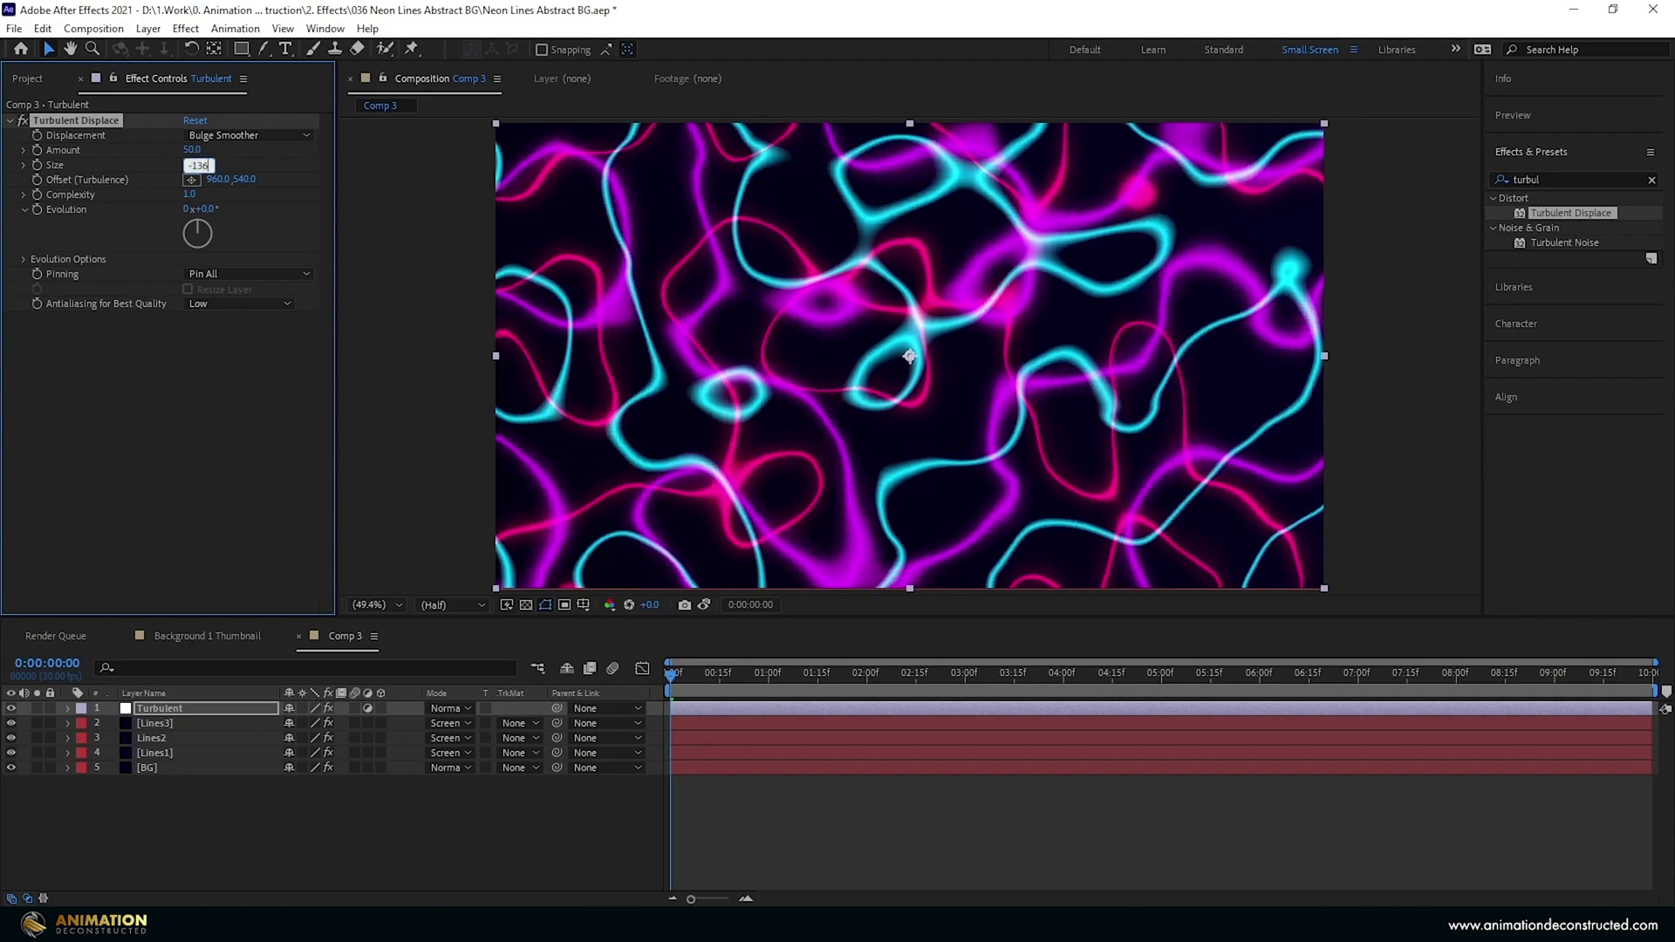
{"action": "key", "text": "Return"}
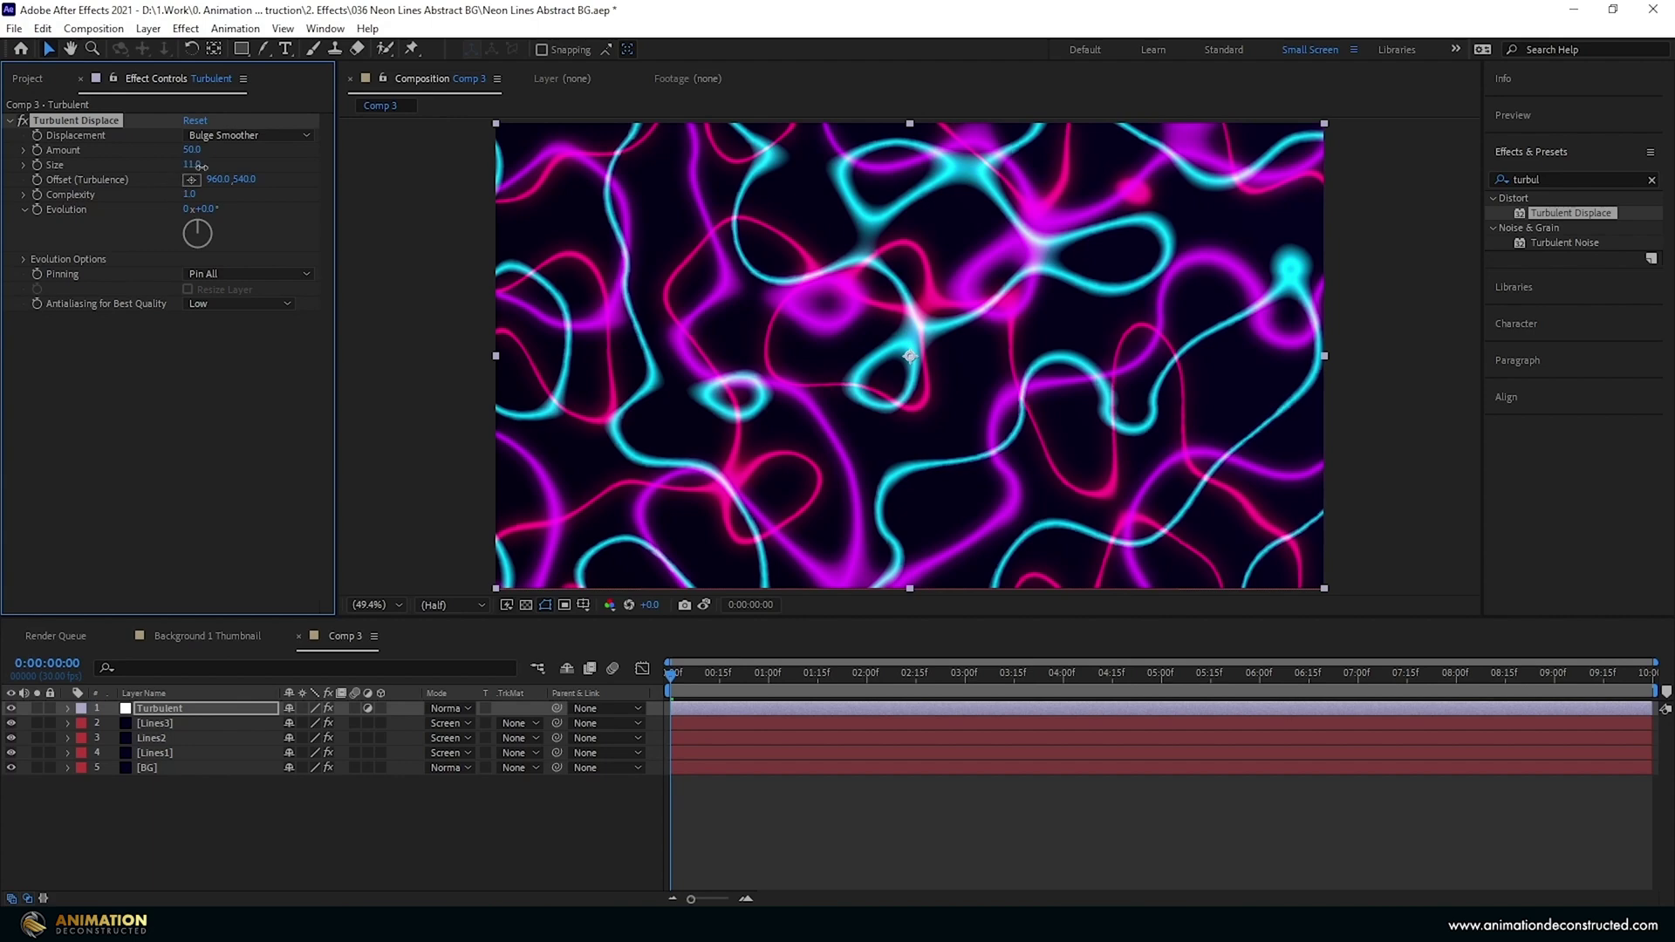
{"action": "left_click_drag", "start_coordinate": [200, 166], "coordinate": [228, 162]}
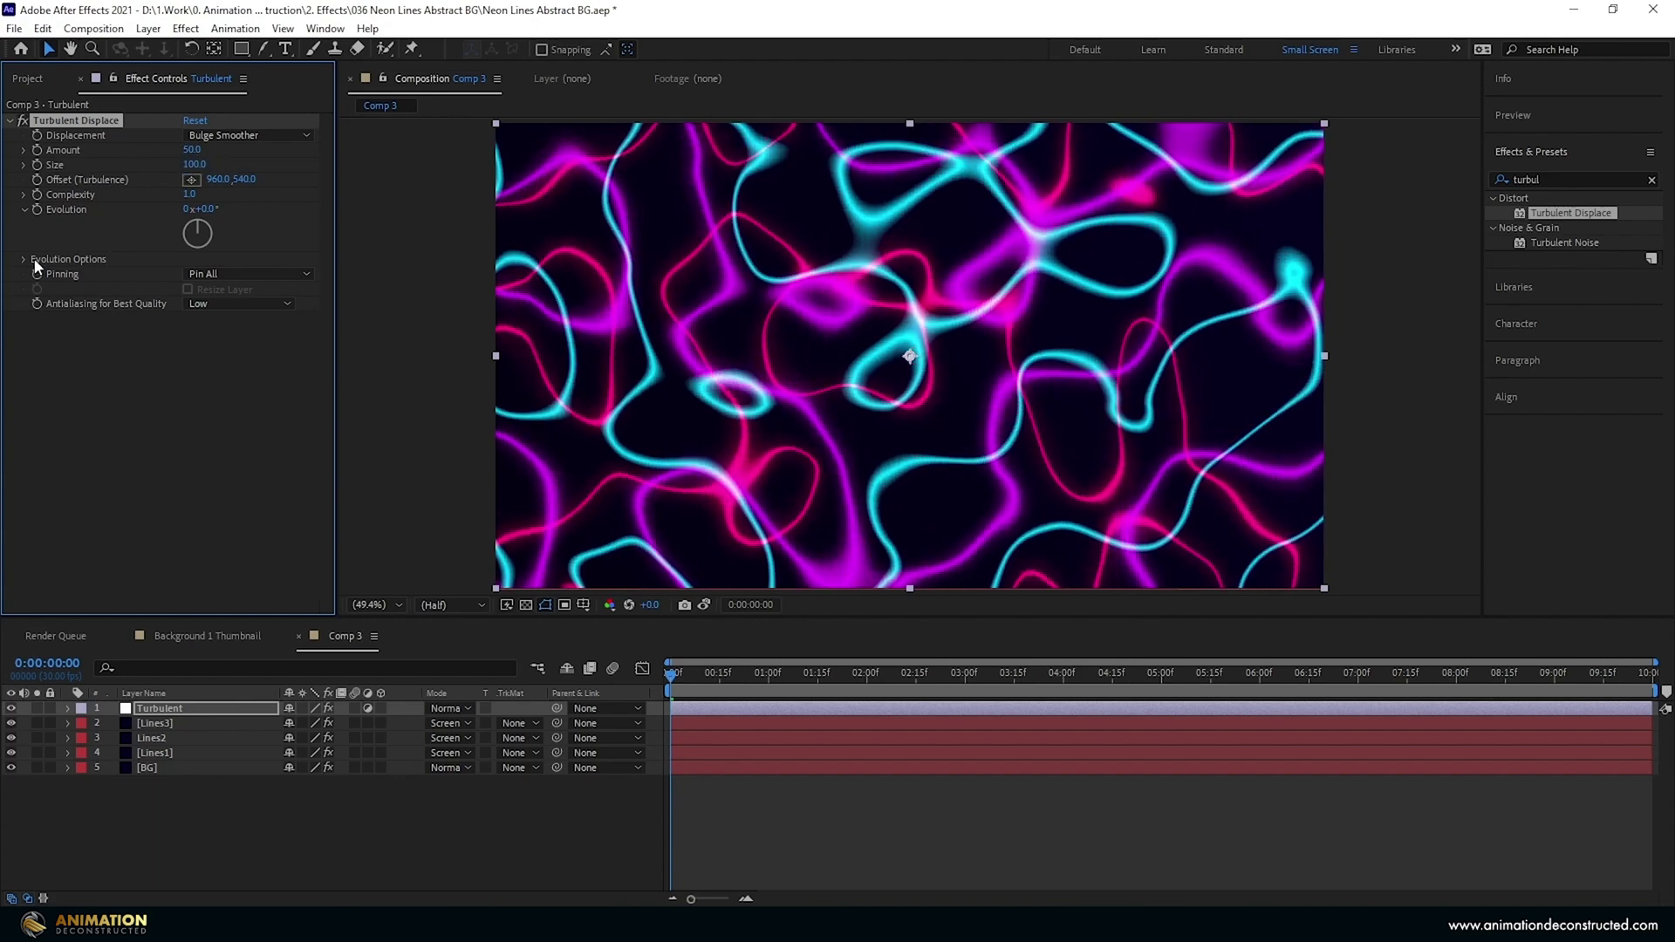
Step: Enable Cycle Evolution and keyframe Evolution from 0 at the start to 1 revolution at the last frame
{"action": "left_click", "coordinate": [35, 261]}
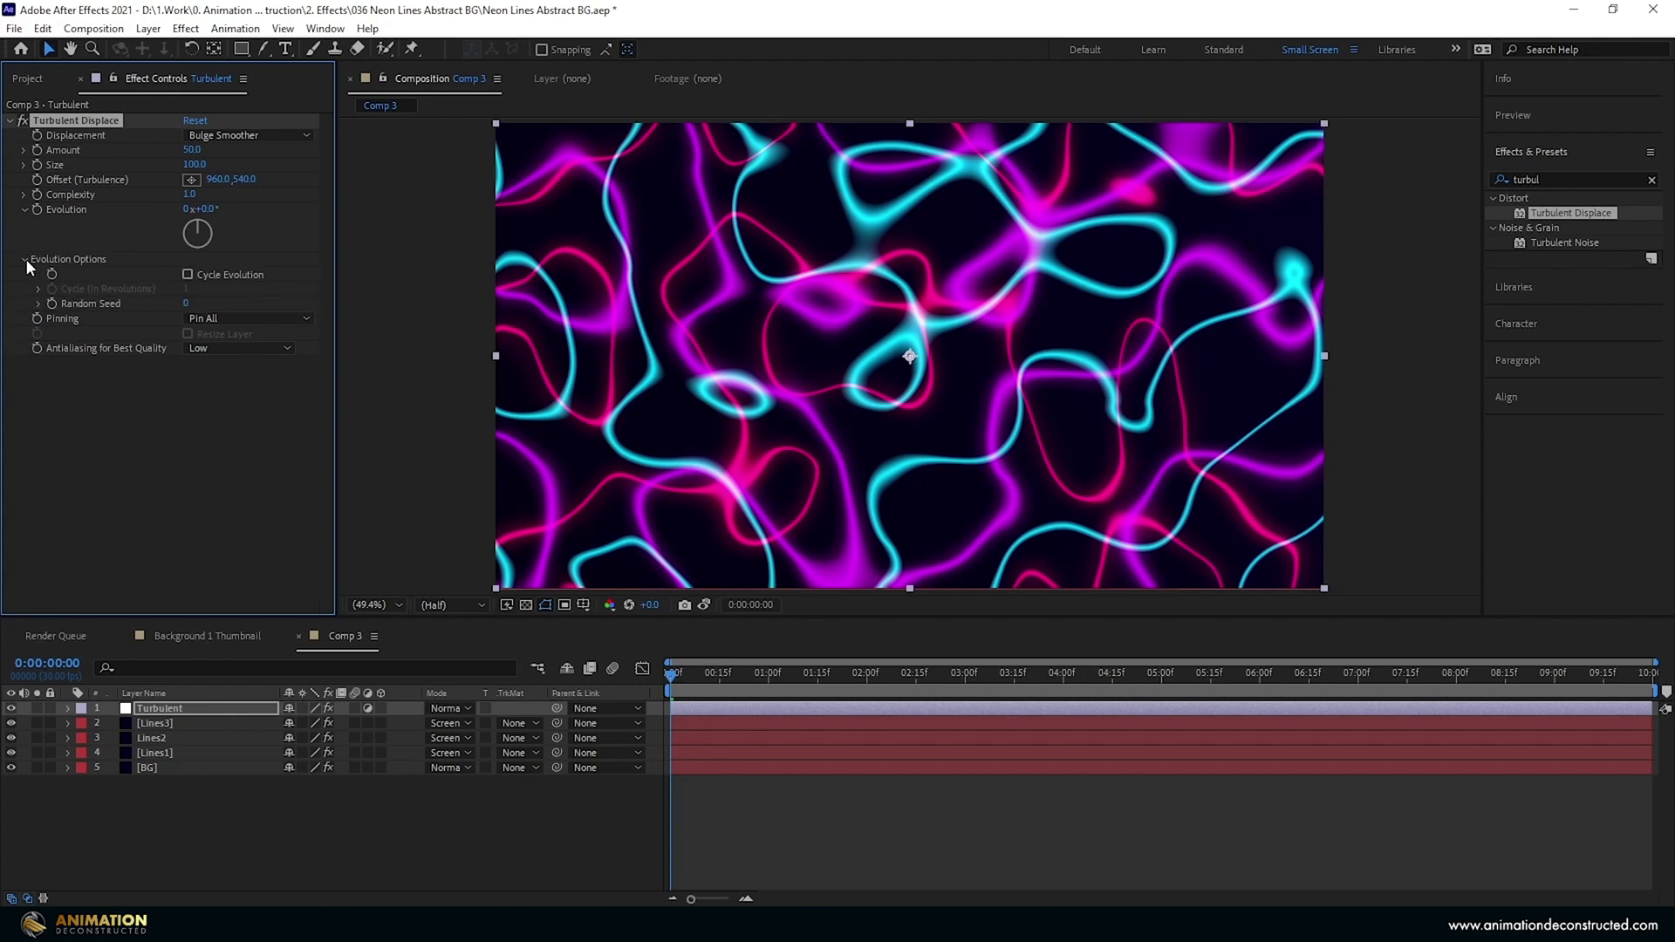
{"action": "left_click", "coordinate": [188, 274]}
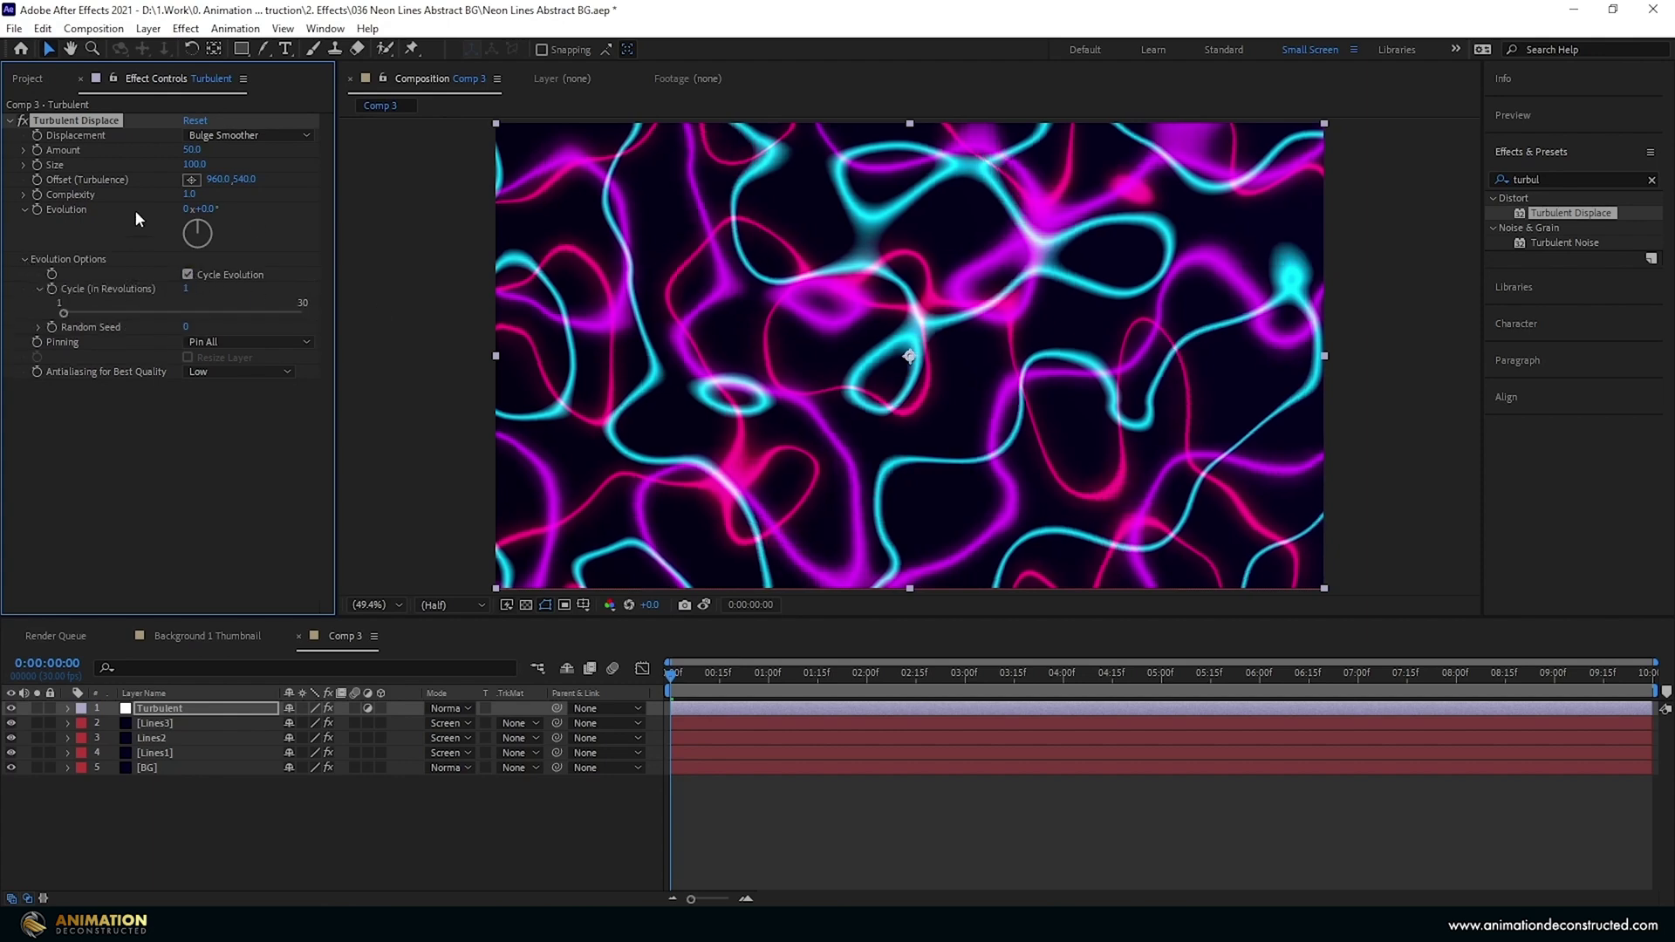
{"action": "left_click", "coordinate": [37, 209]}
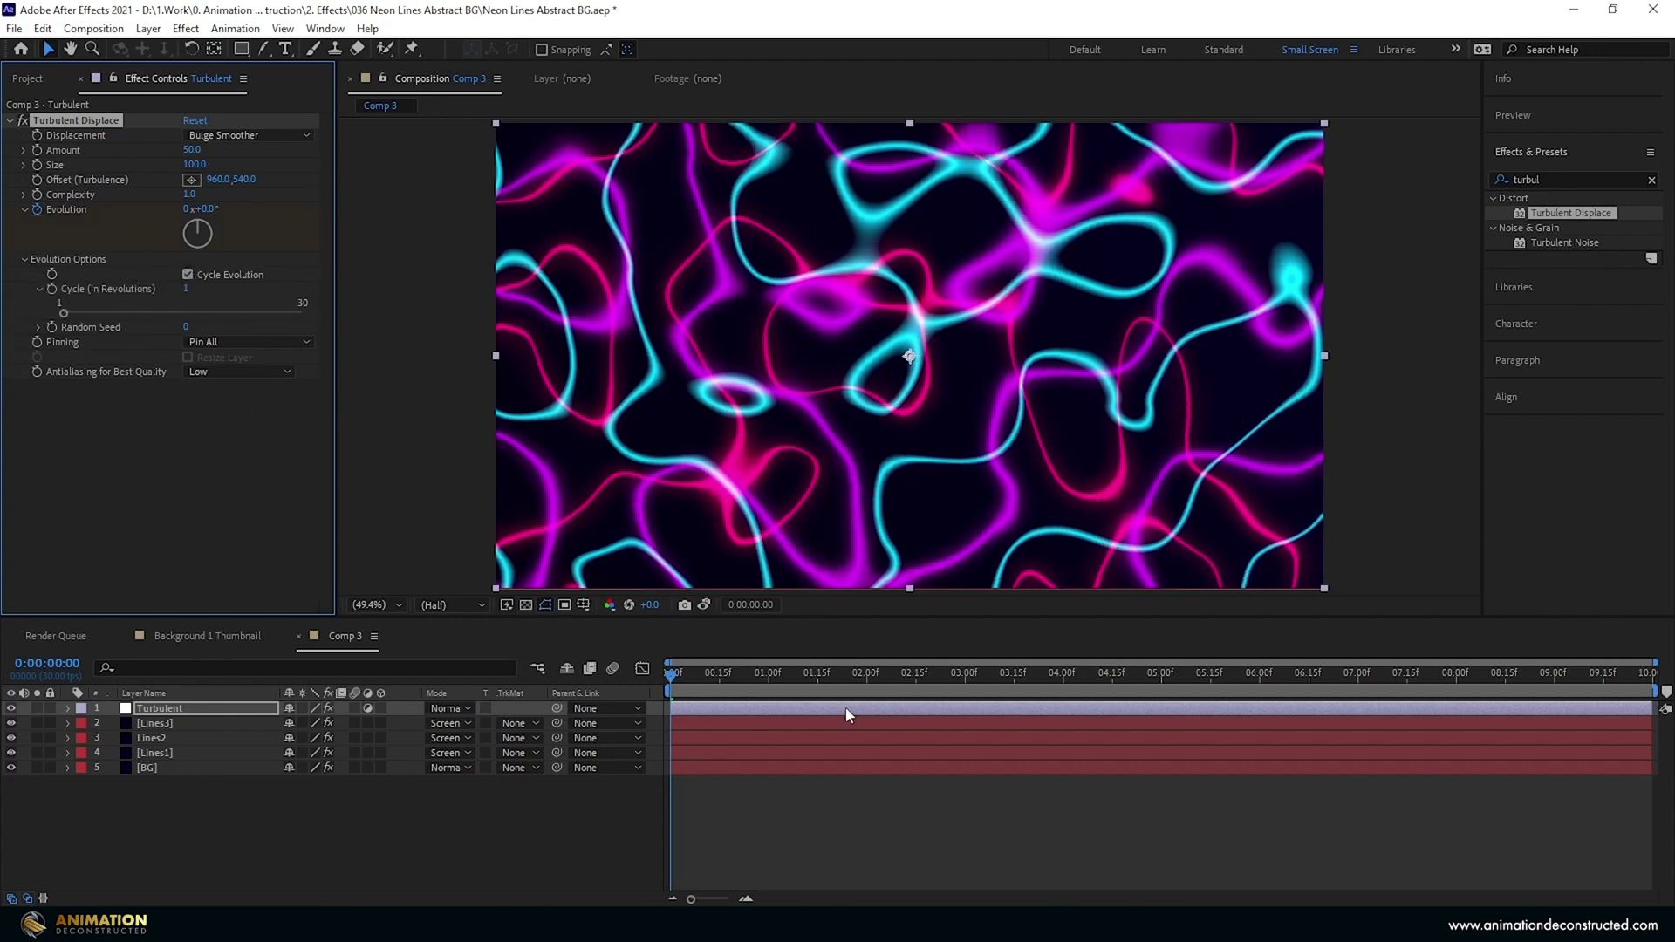
{"action": "left_click", "coordinate": [1649, 677]}
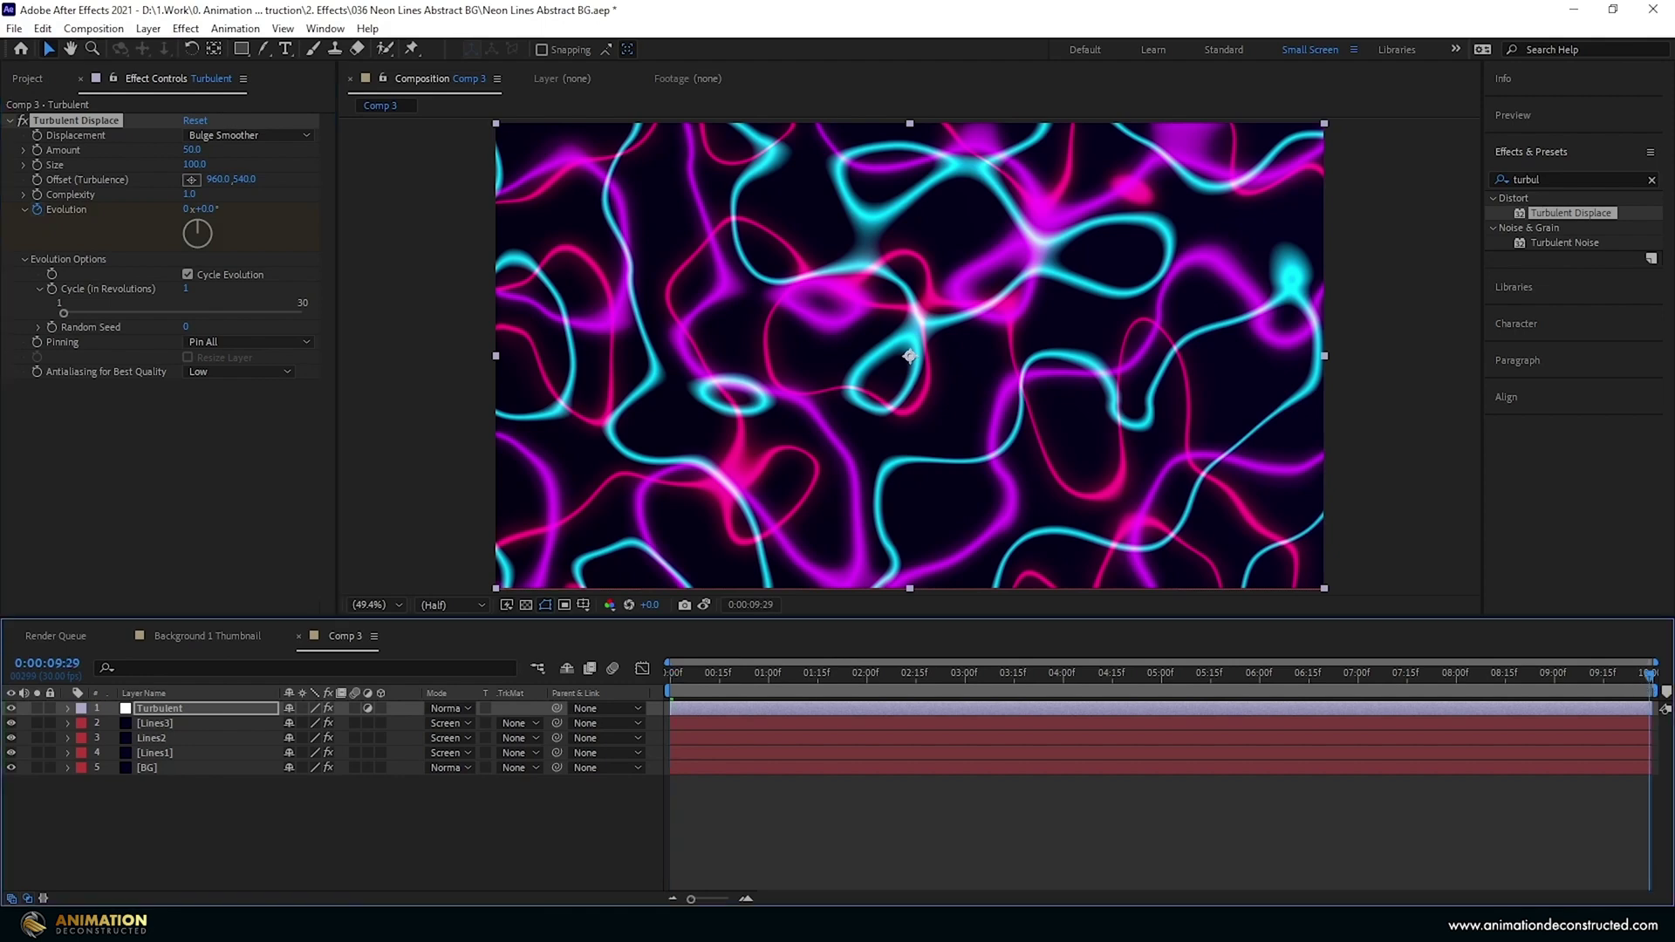
{"action": "left_click", "coordinate": [189, 210]}
{"action": "type", "text": "1"}
{"action": "key", "text": "Return"}
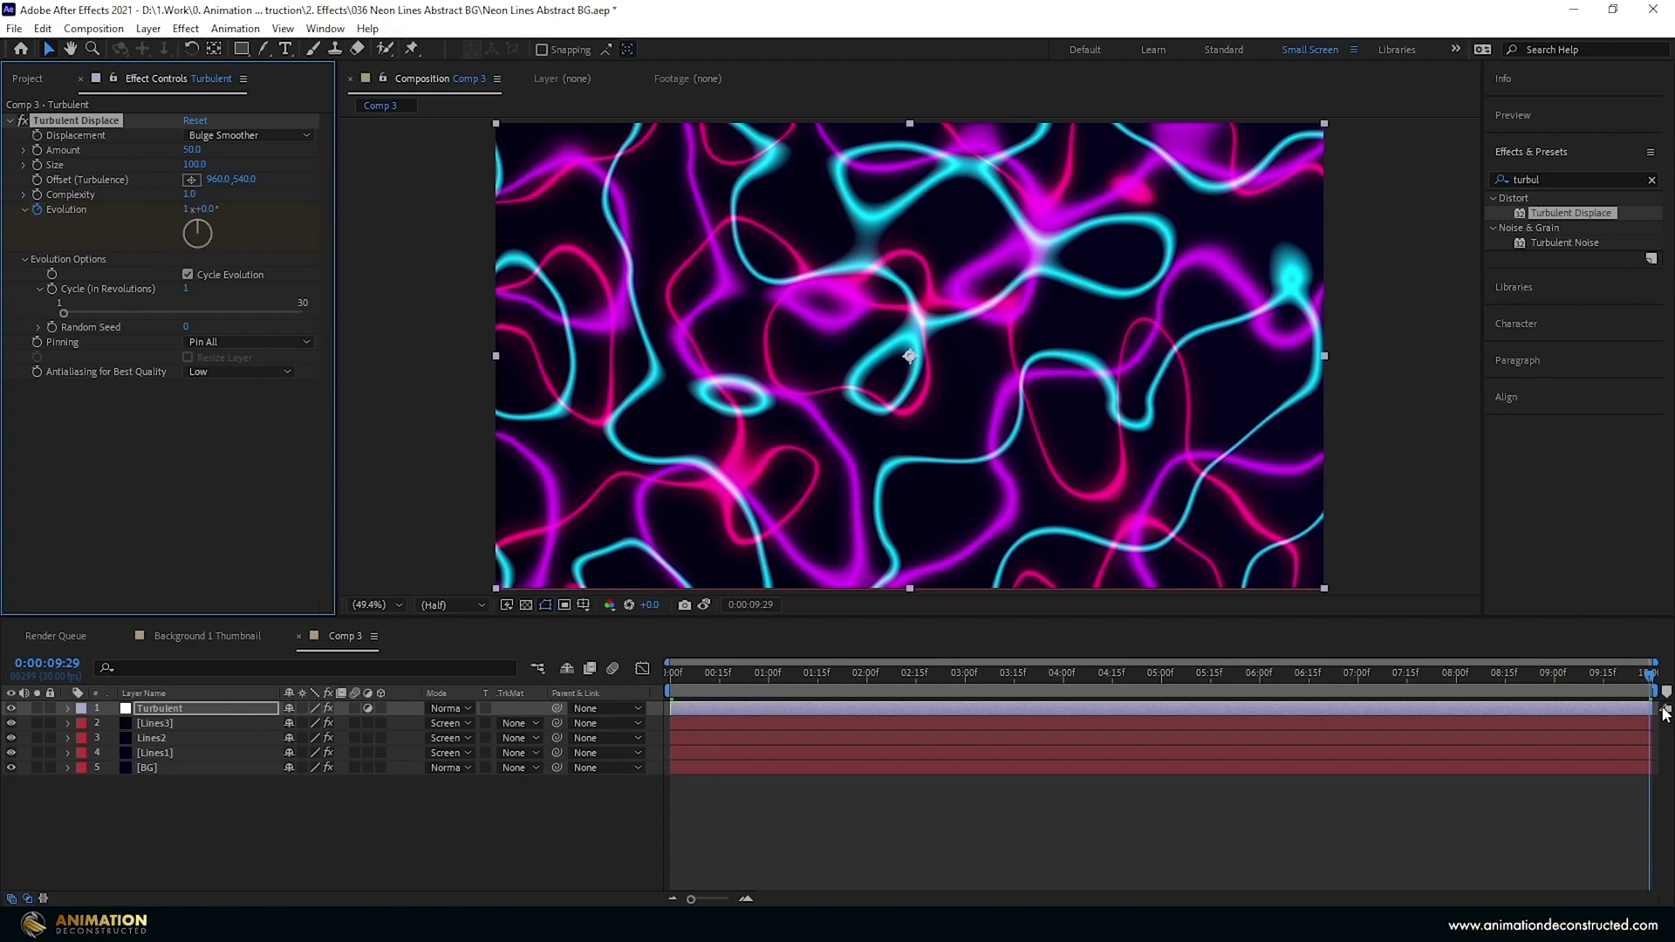
Step: Raise the displacement Amount to 136 and preview the looping distortion
{"action": "left_click_drag", "start_coordinate": [1649, 673], "coordinate": [670, 681]}
{"action": "left_click", "coordinate": [194, 159]}
{"action": "left_click_drag", "start_coordinate": [193, 159], "coordinate": [194, 154]}
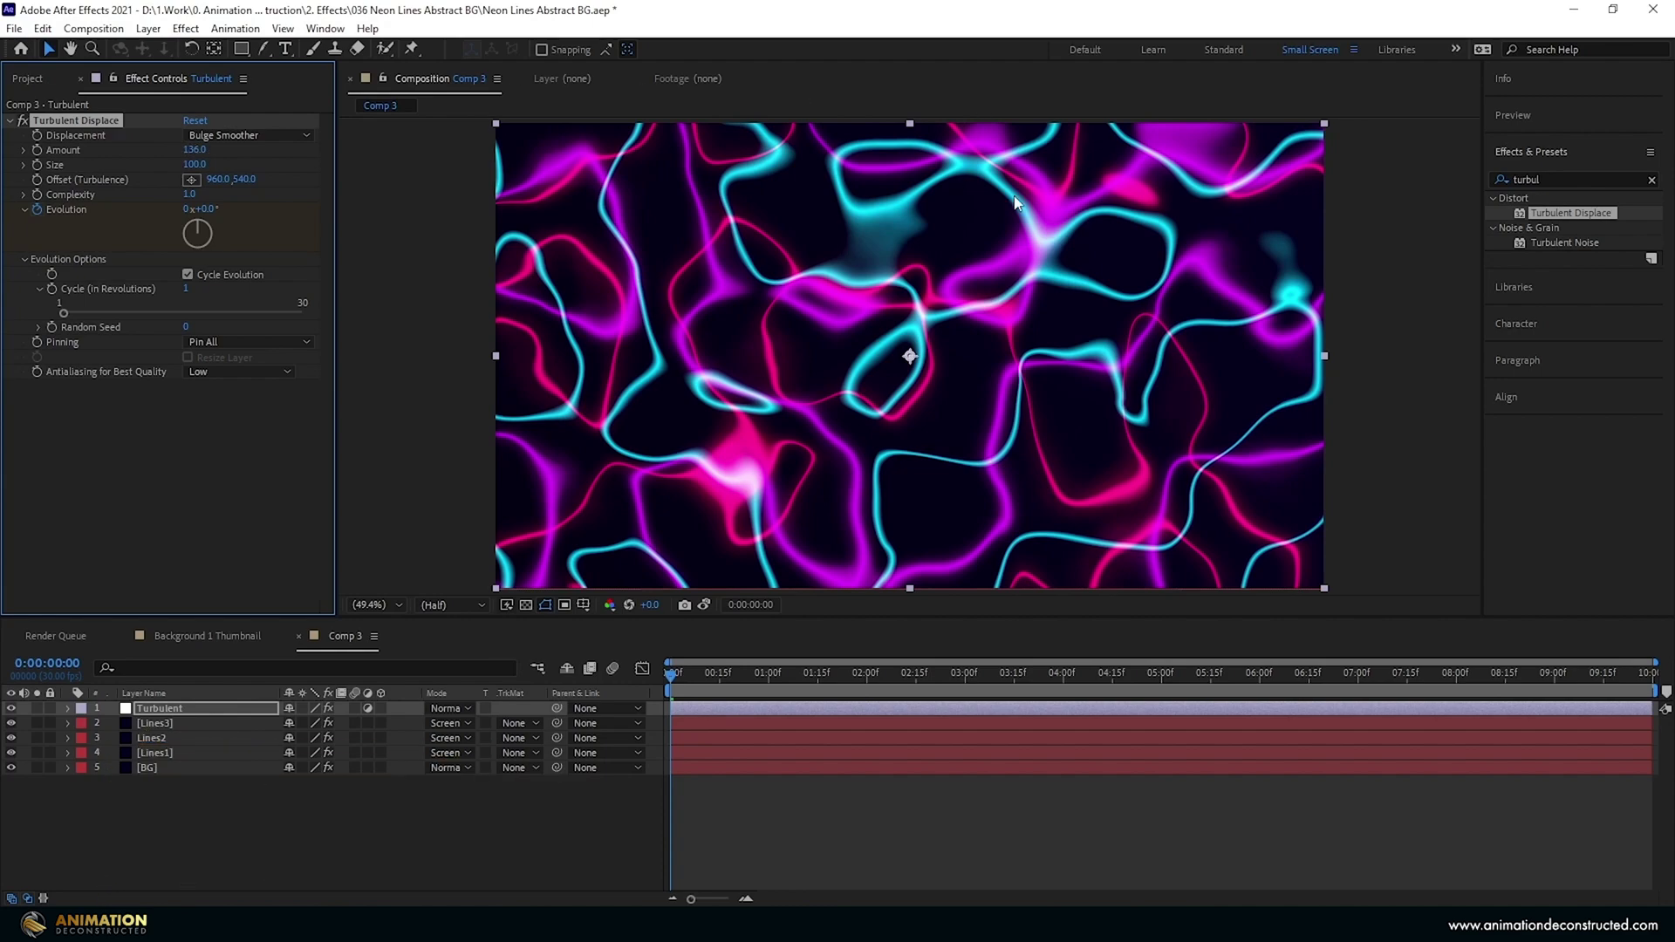
{"action": "left_click_drag", "start_coordinate": [671, 683], "coordinate": [477, 644]}
Step: Duplicate Lines2 into a new Lines4 layer at the top of the stack
{"action": "left_click", "coordinate": [167, 739]}
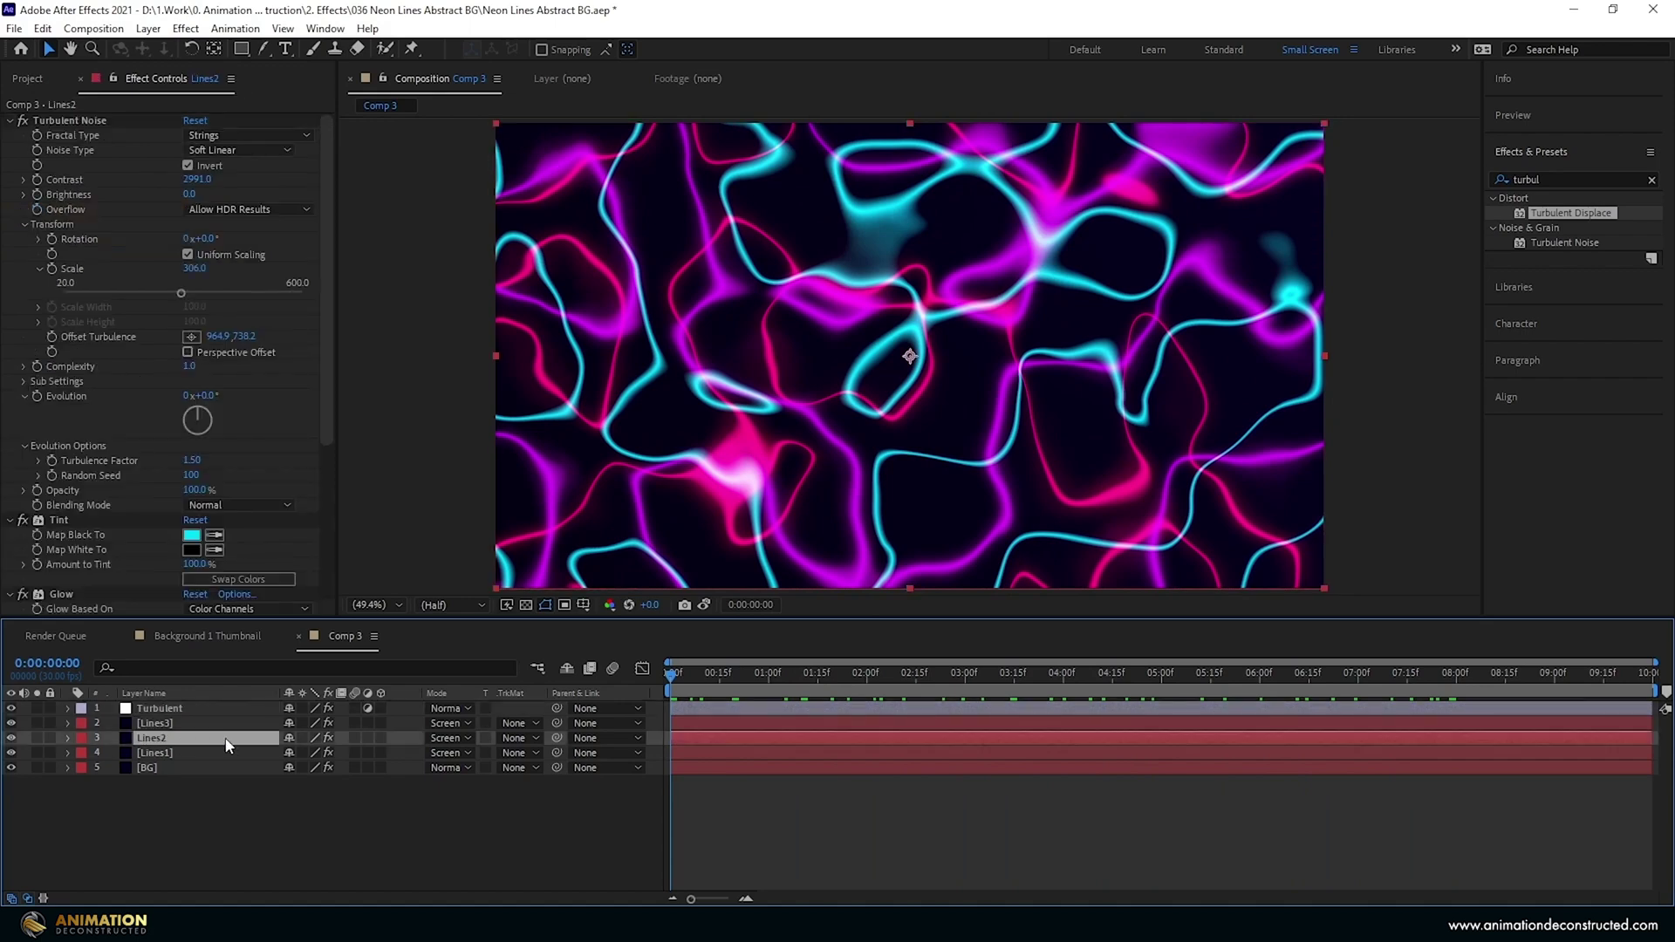
{"action": "key", "text": "ctrl+d"}
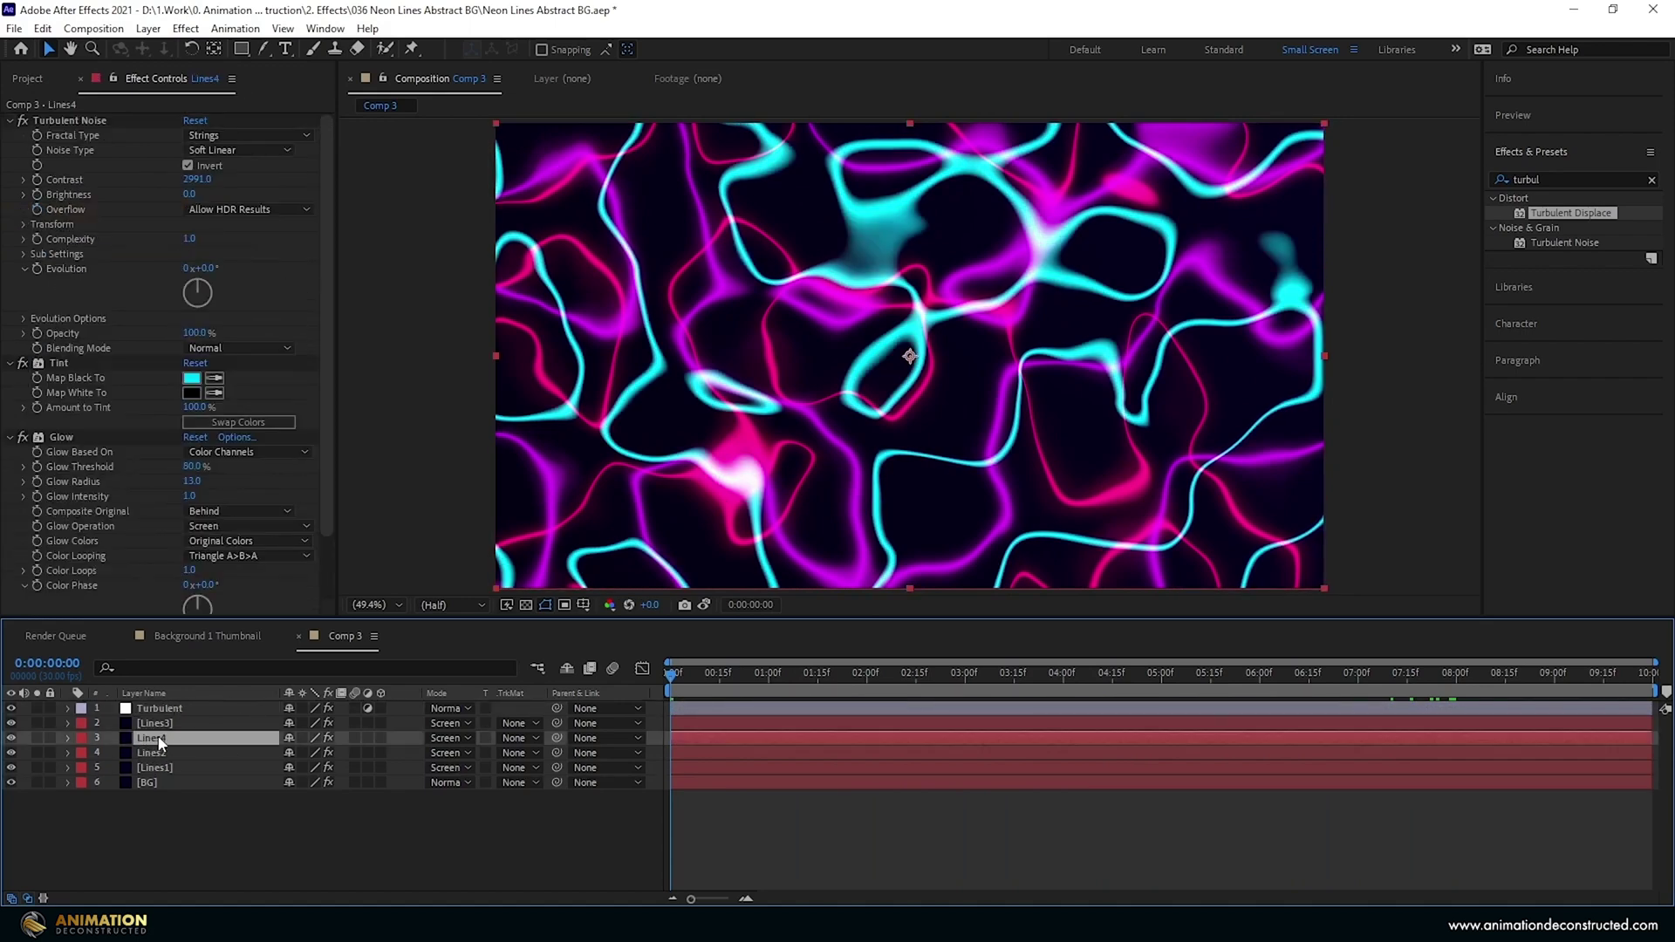
{"action": "left_click_drag", "start_coordinate": [157, 740], "coordinate": [169, 713]}
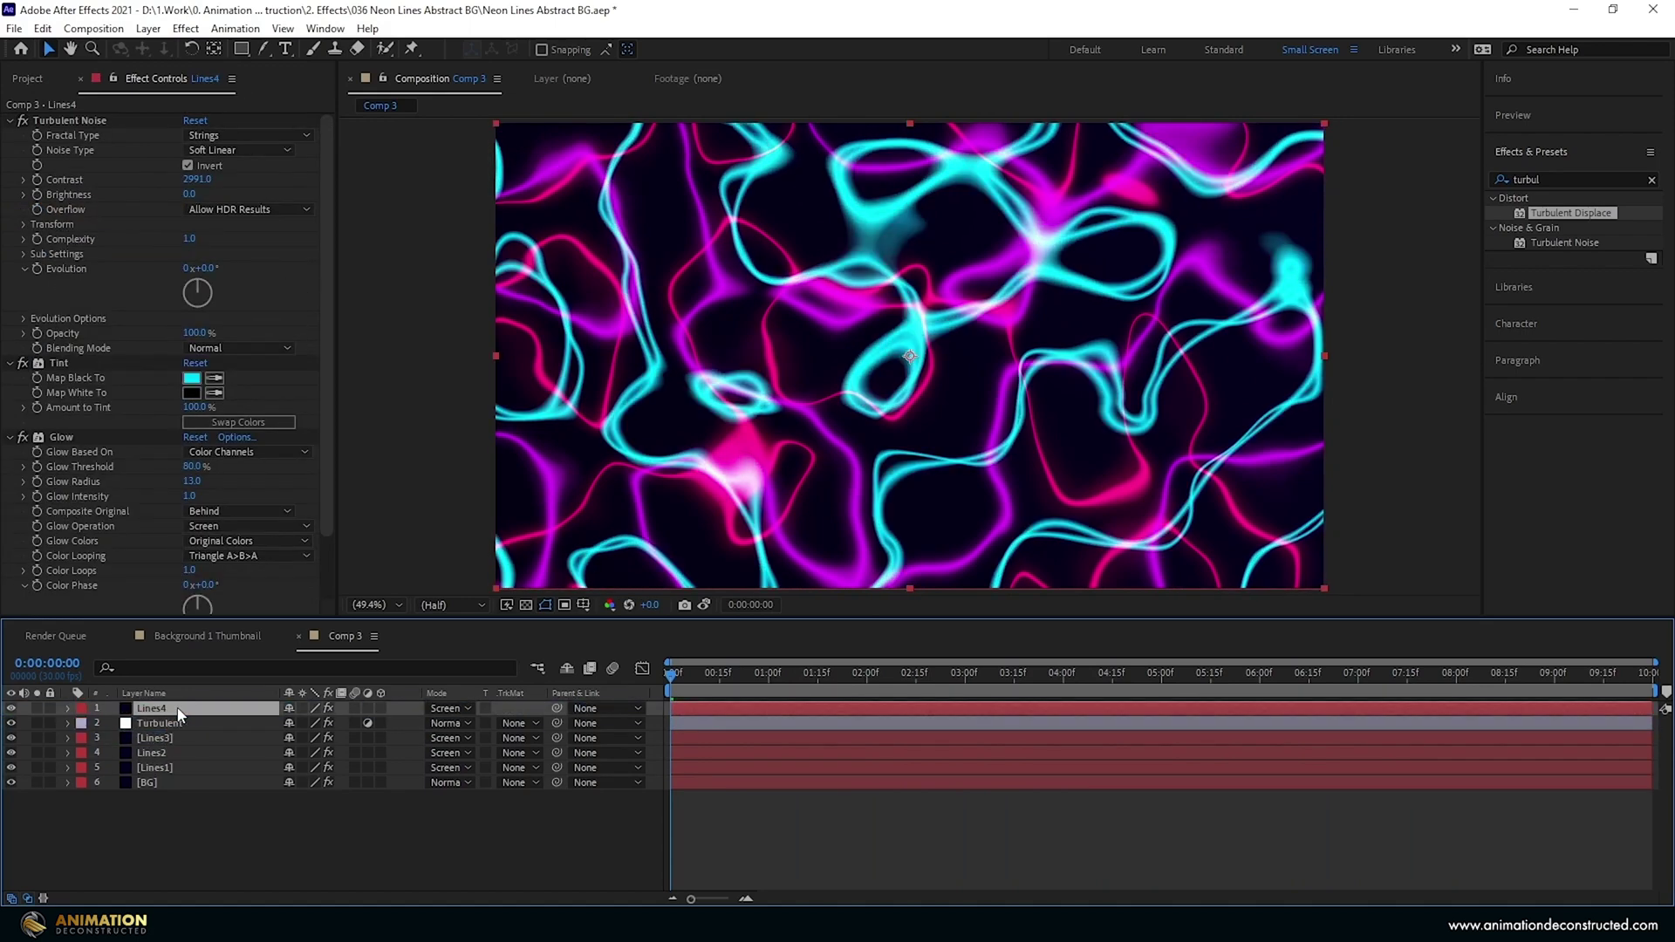
Step: Tint Lines4 bright blue (0066FF) and start adjusting its noise contrast
{"action": "left_click", "coordinate": [192, 381]}
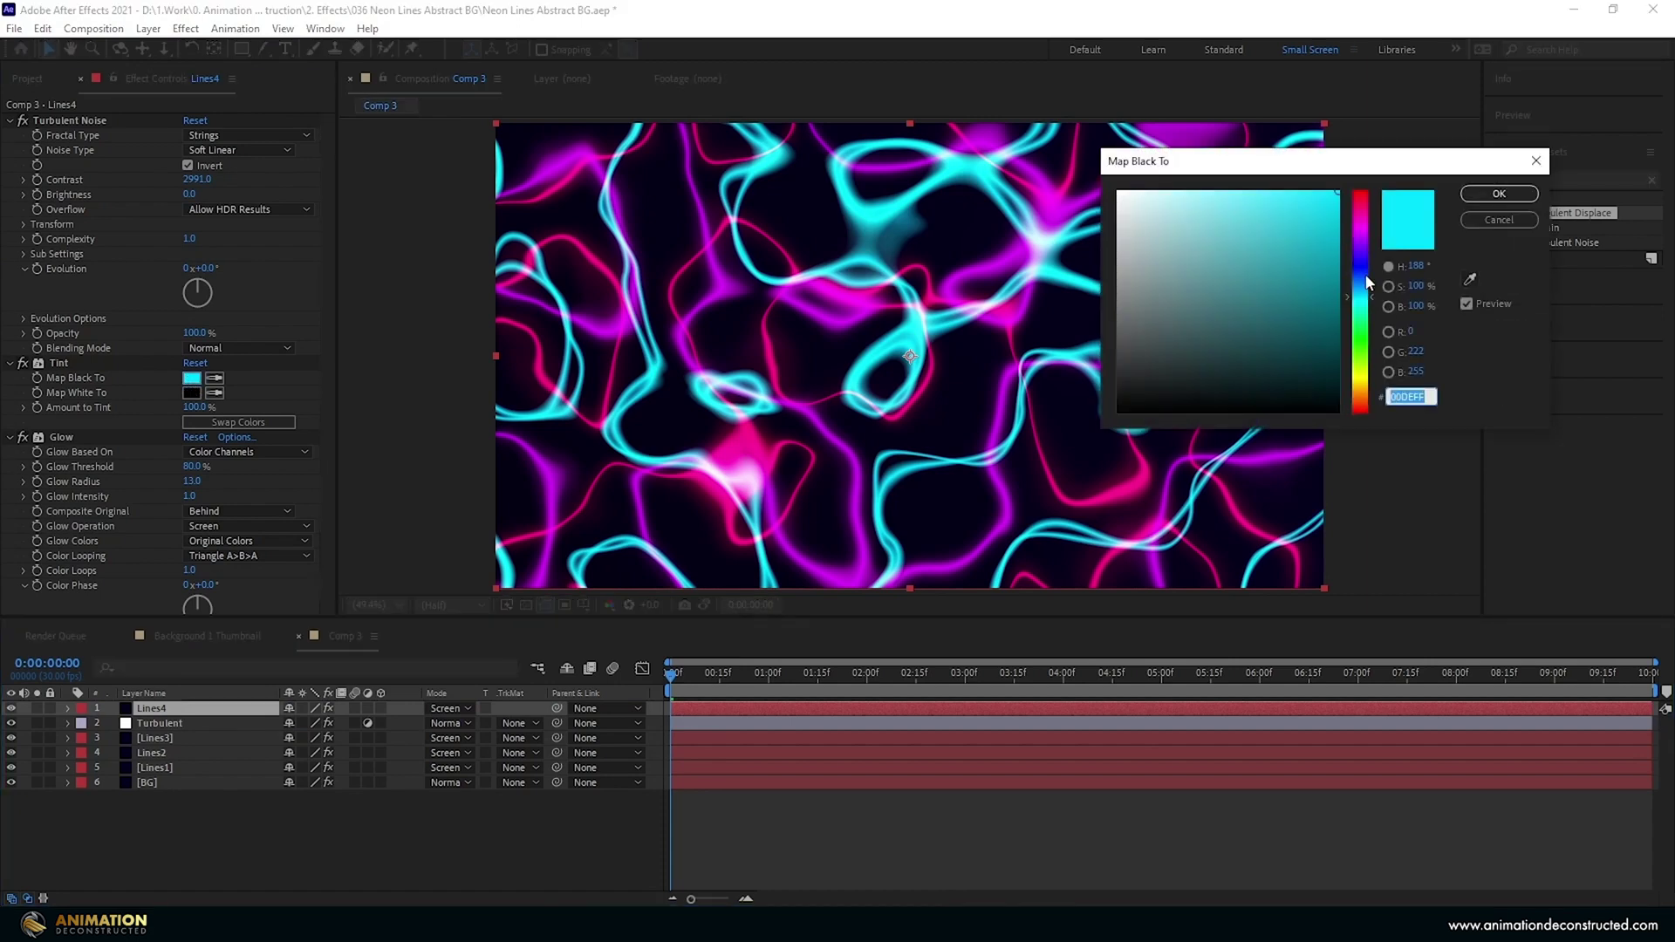
{"action": "type", "text": "00"}
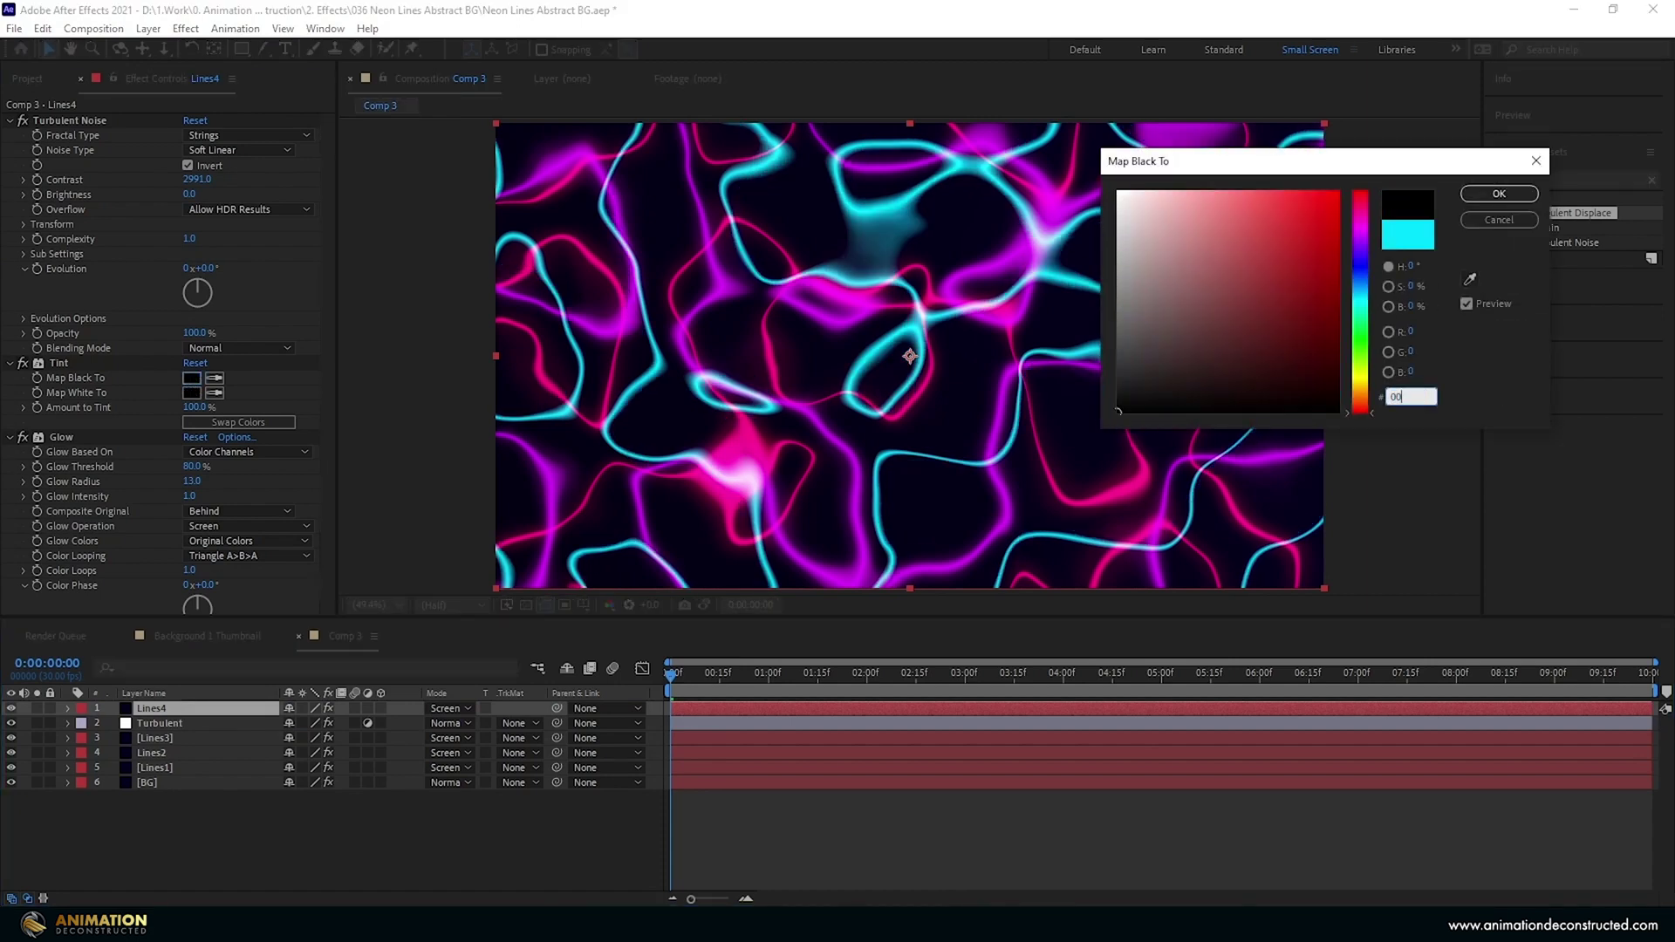
{"action": "type", "text": "66ff"}
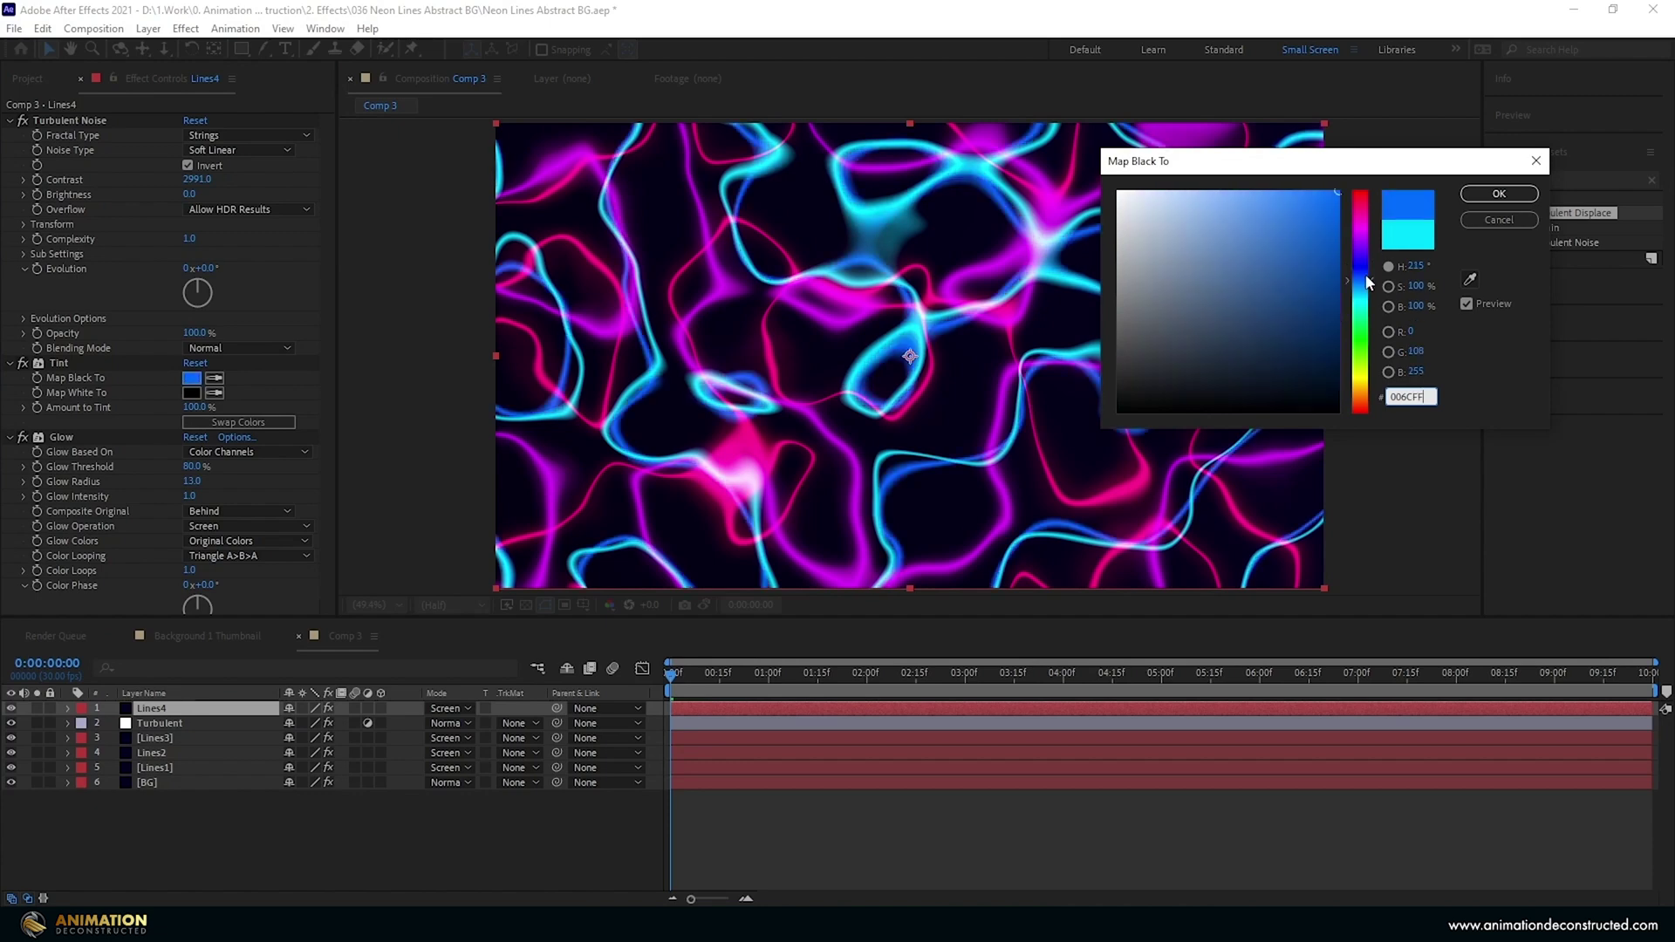
{"action": "key", "text": "Return"}
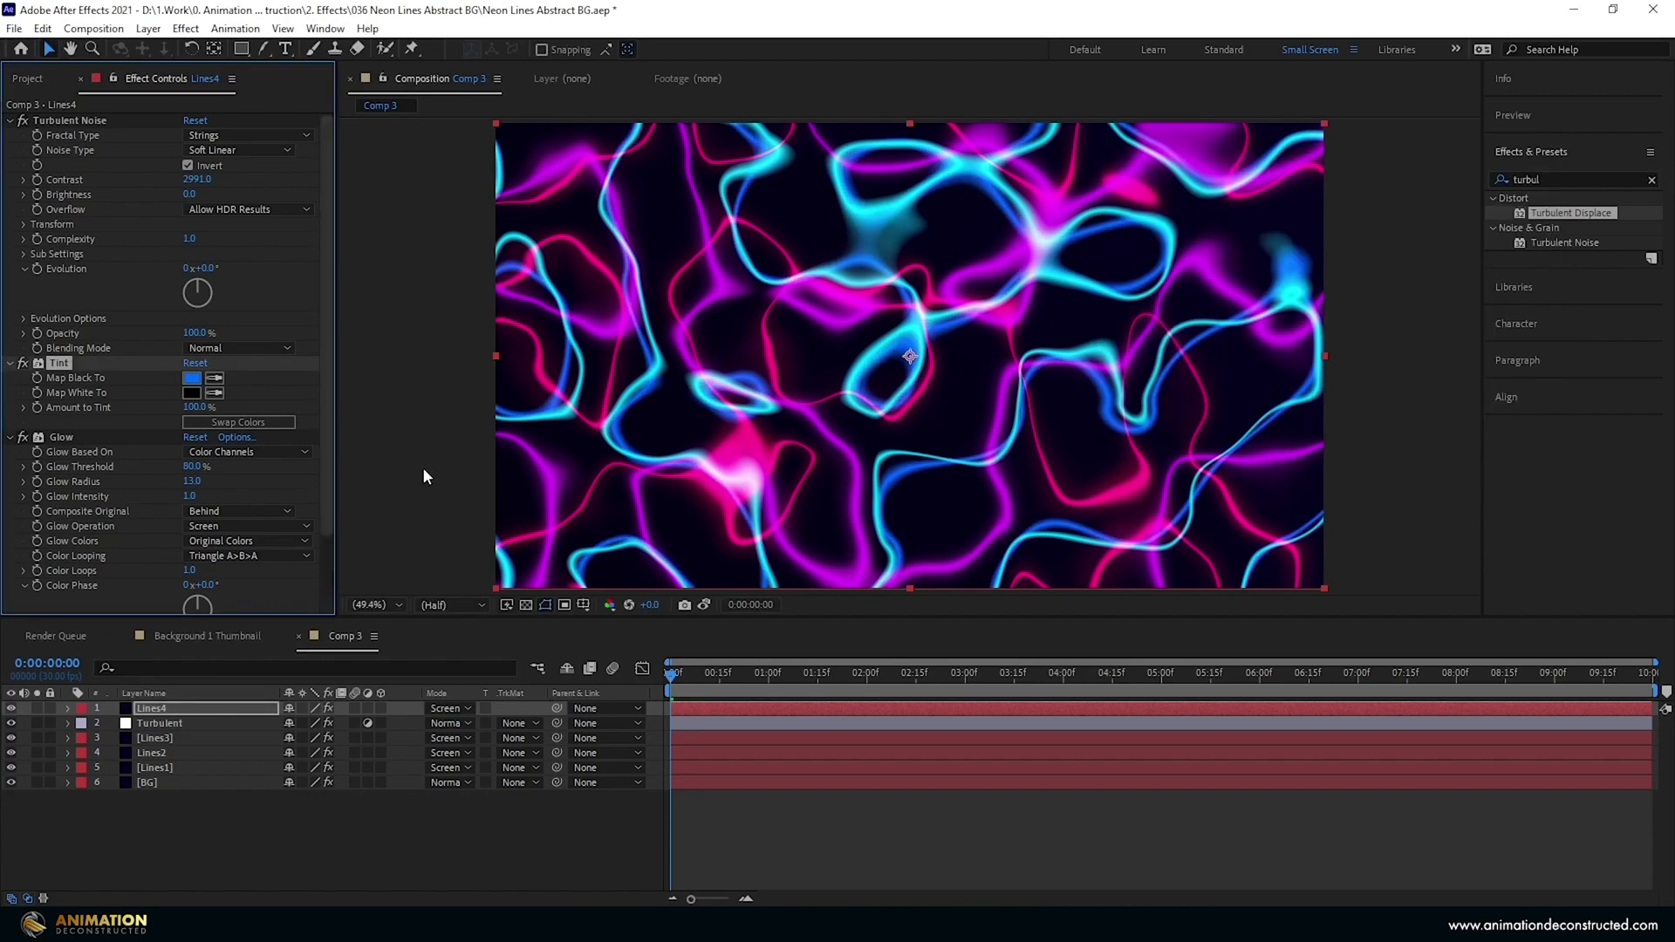
{"action": "left_click_drag", "start_coordinate": [197, 176], "coordinate": [195, 179]}
Step: Set Lines4's Turbulent Noise Contrast to 925
{"action": "left_click", "coordinate": [195, 179]}
{"action": "type", "text": "925"}
{"action": "key", "text": "Return"}
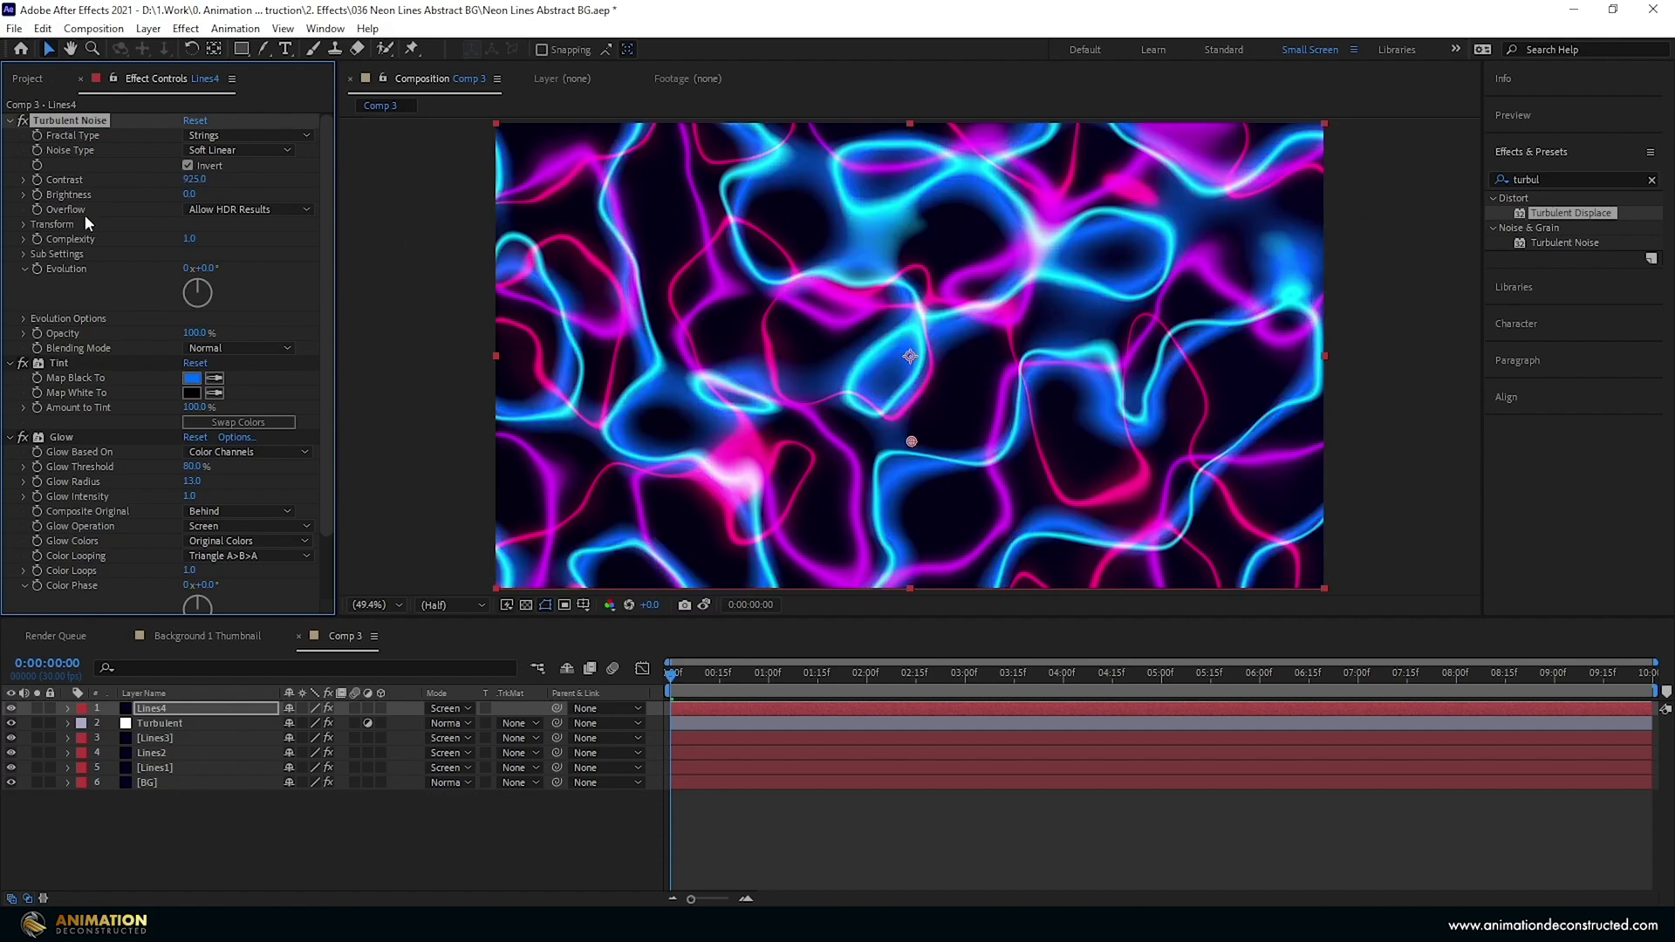
Step: Enlarge the noise lines by setting Transform Scale to 220
{"action": "left_click", "coordinate": [24, 224]}
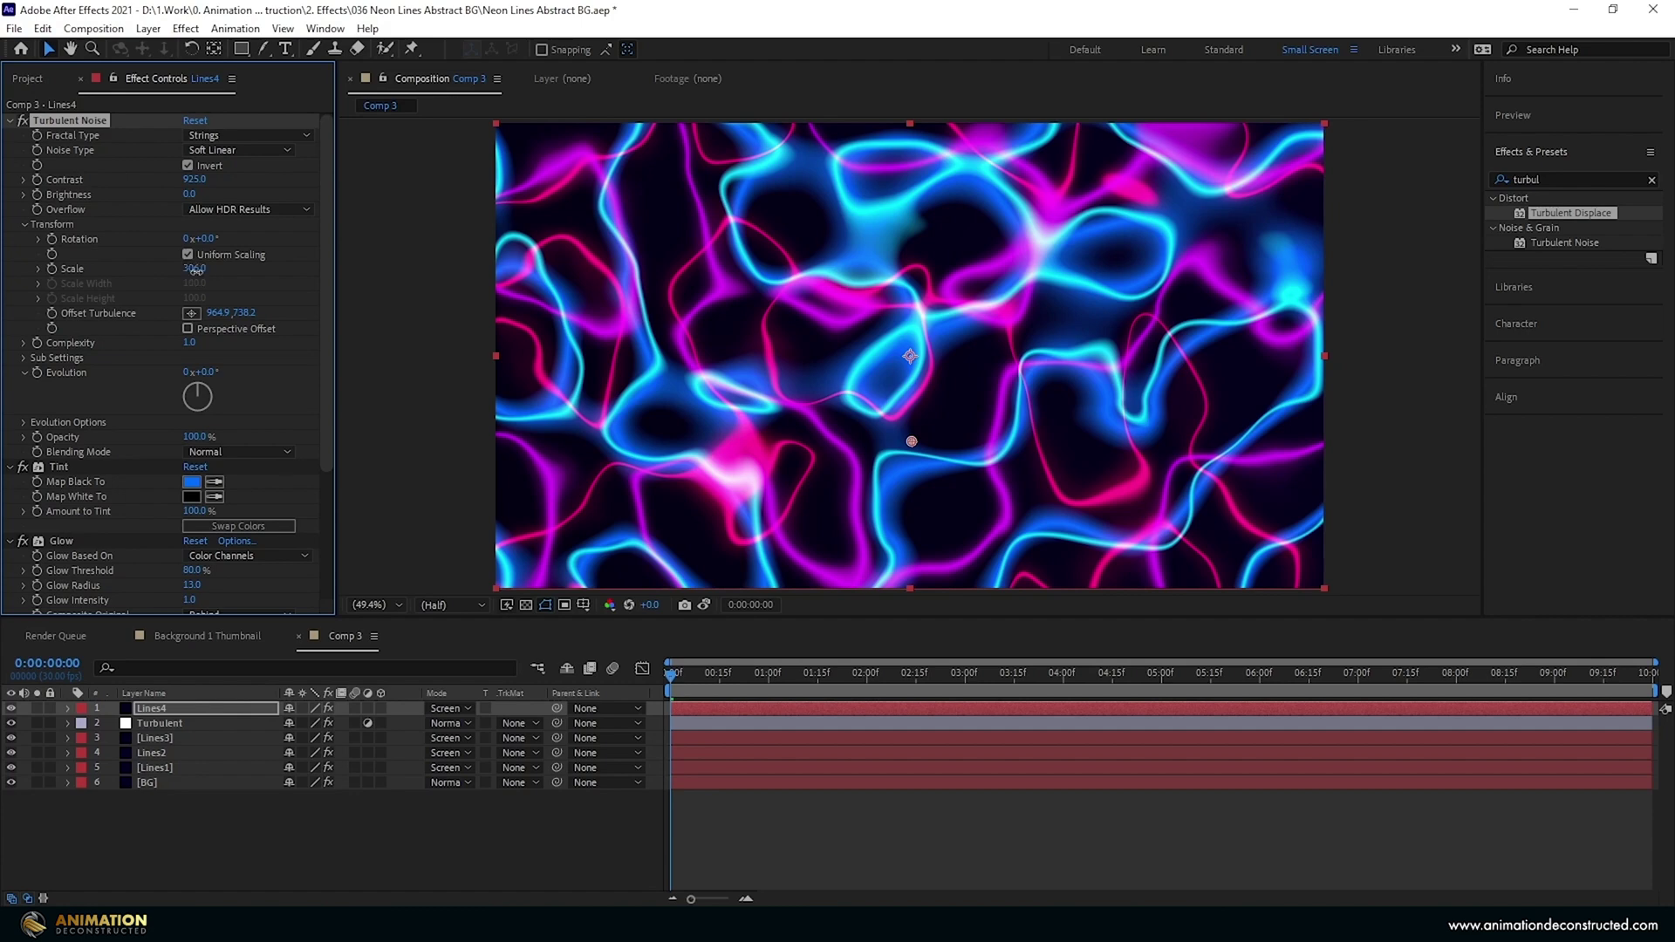
{"action": "left_click", "coordinate": [39, 269]}
{"action": "left_click_drag", "start_coordinate": [197, 269], "coordinate": [185, 274]}
{"action": "left_click", "coordinate": [187, 269]}
{"action": "type", "text": "220"}
{"action": "key", "text": "Return"}
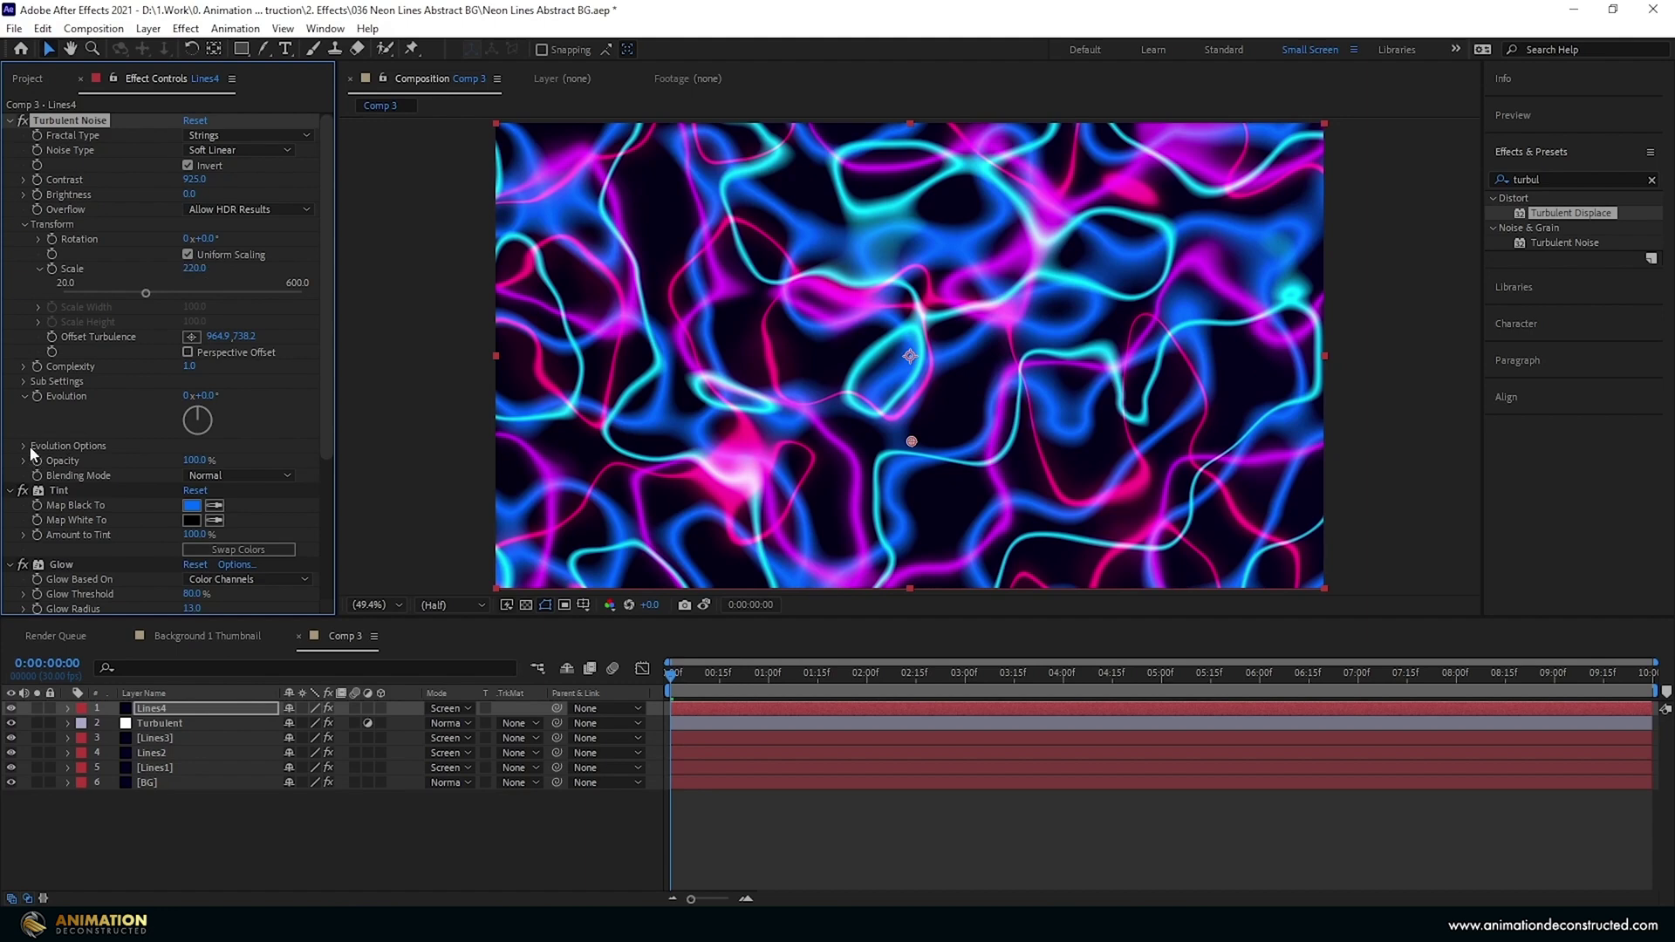
Step: Change the noise Random Seed to 320 in Evolution Options
{"action": "left_click", "coordinate": [24, 446]}
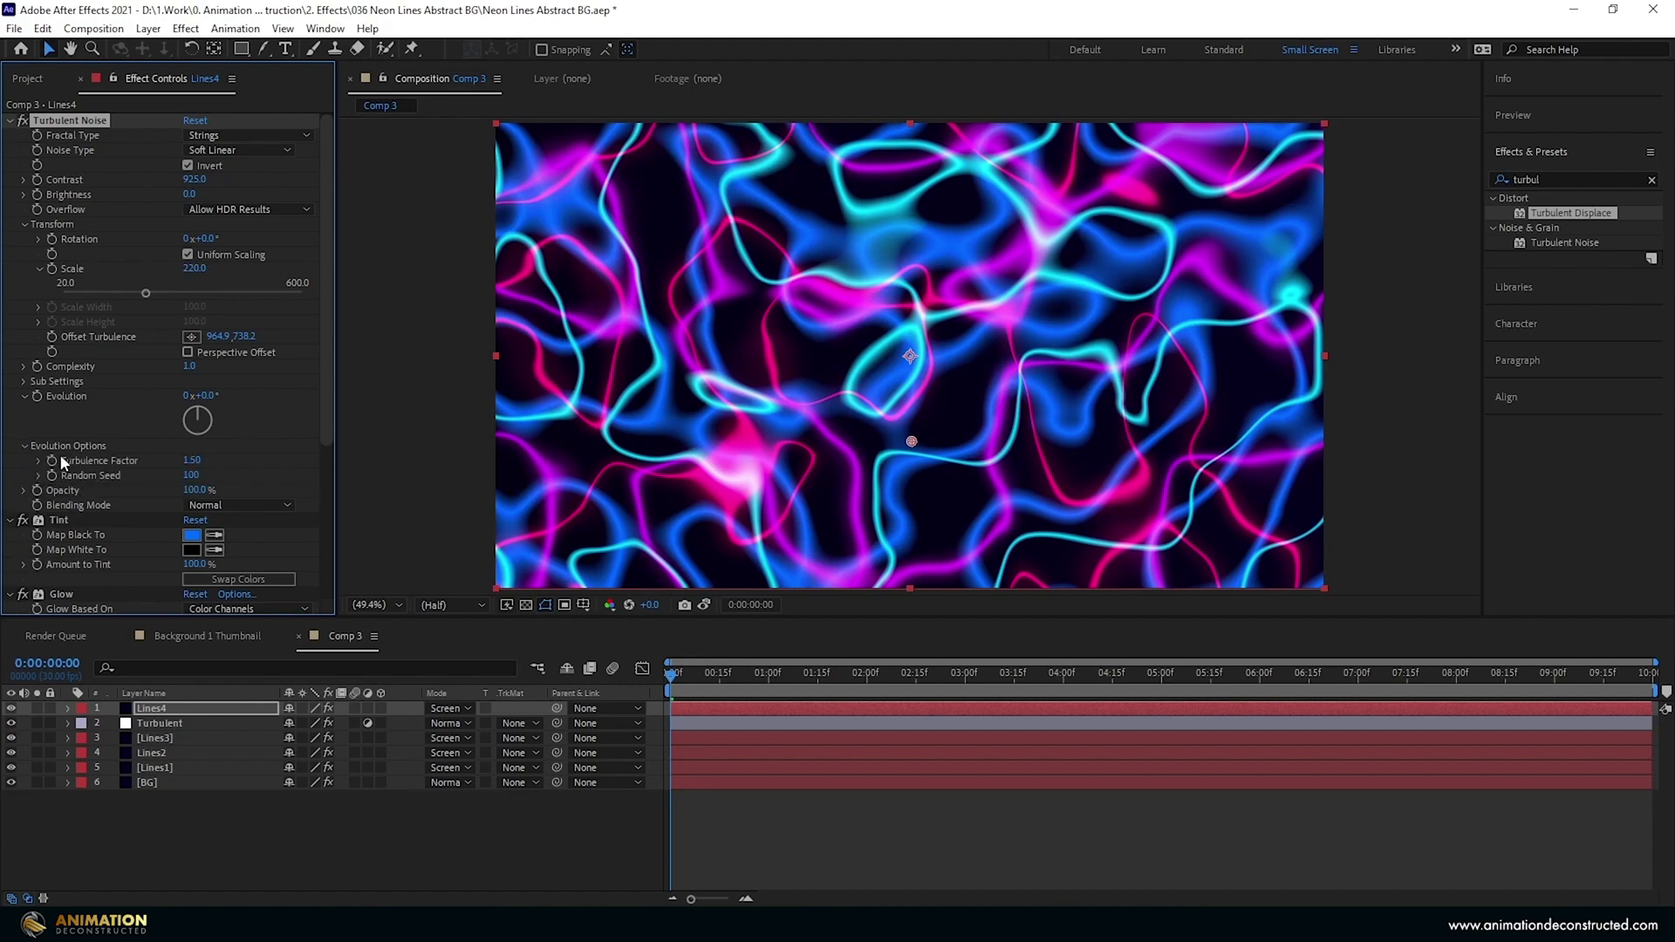
{"action": "left_click", "coordinate": [194, 474]}
{"action": "type", "text": "200"}
{"action": "key", "text": "Return"}
{"action": "left_click_drag", "start_coordinate": [210, 473], "coordinate": [262, 473]}
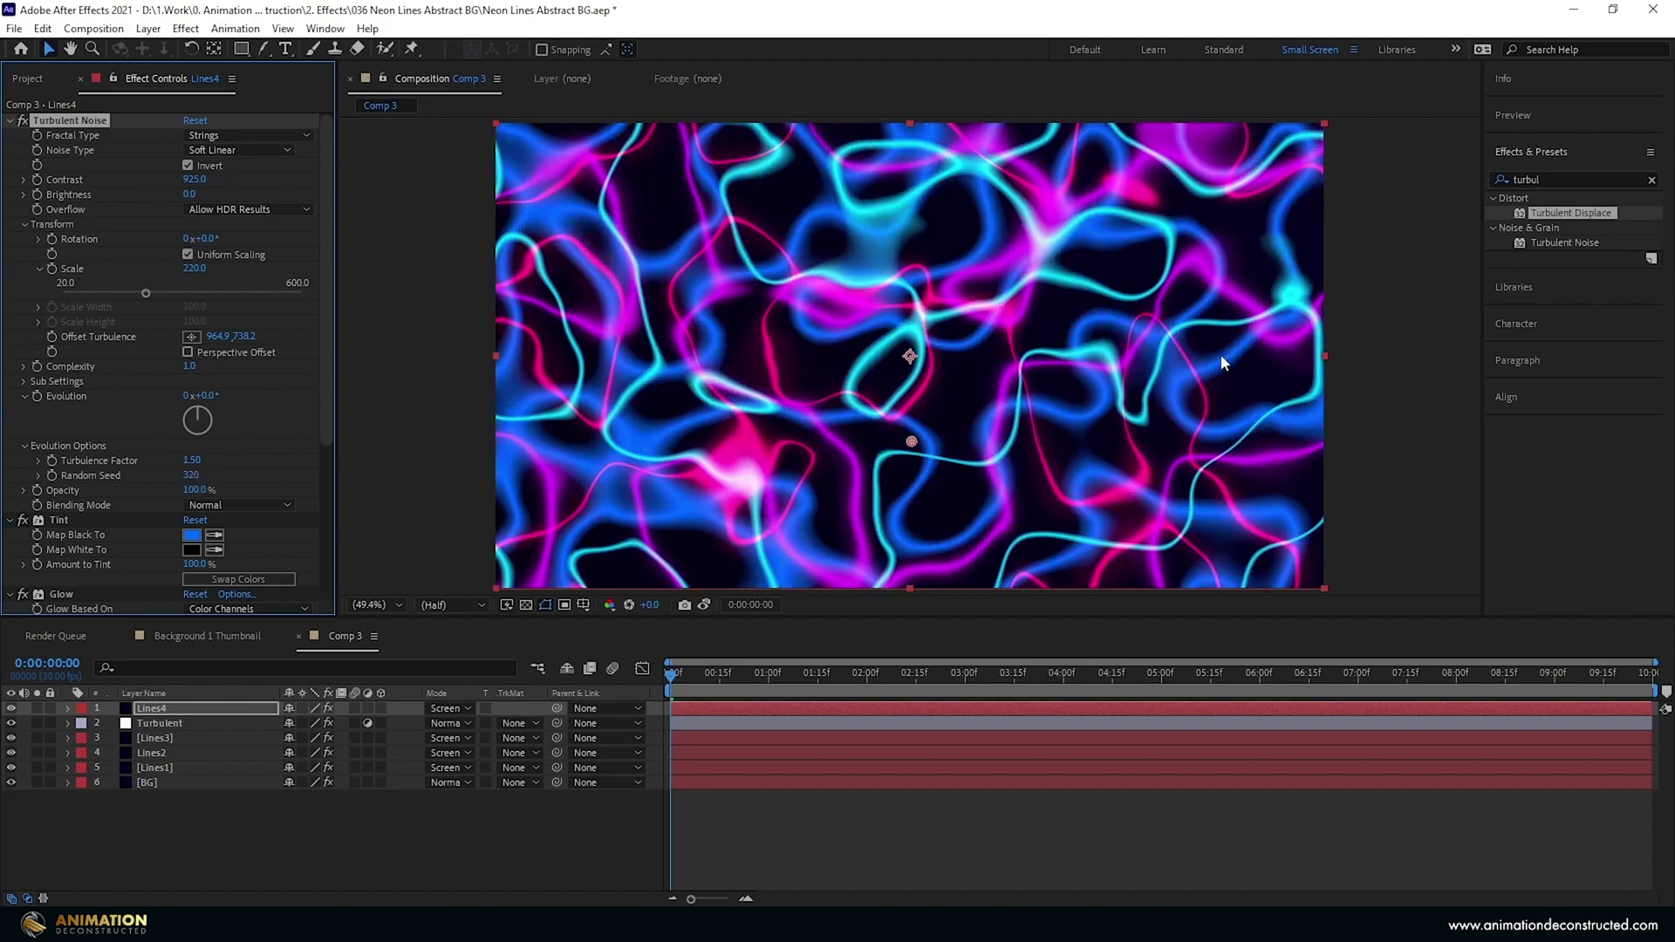
Step: Set Lines4's Glow Threshold to 55% and widen the Glow Radius to 115
{"action": "scroll", "coordinate": [98, 407], "scroll_direction": "down", "scroll_amount": 5}
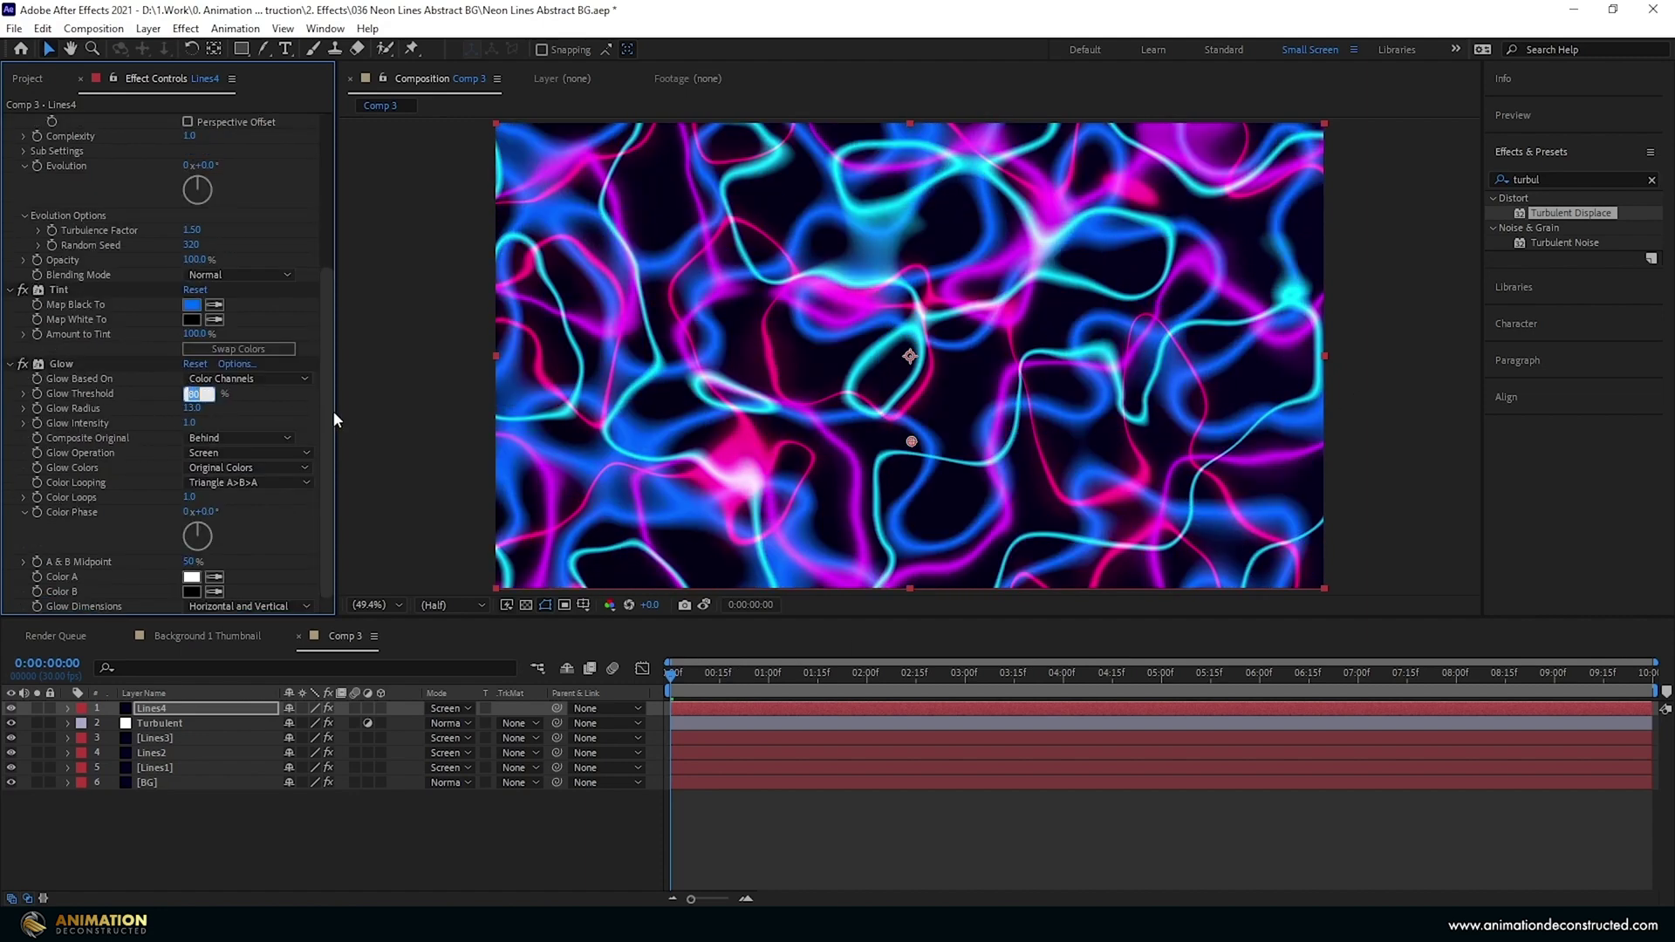
{"action": "type", "text": "55"}
{"action": "key", "text": "Return"}
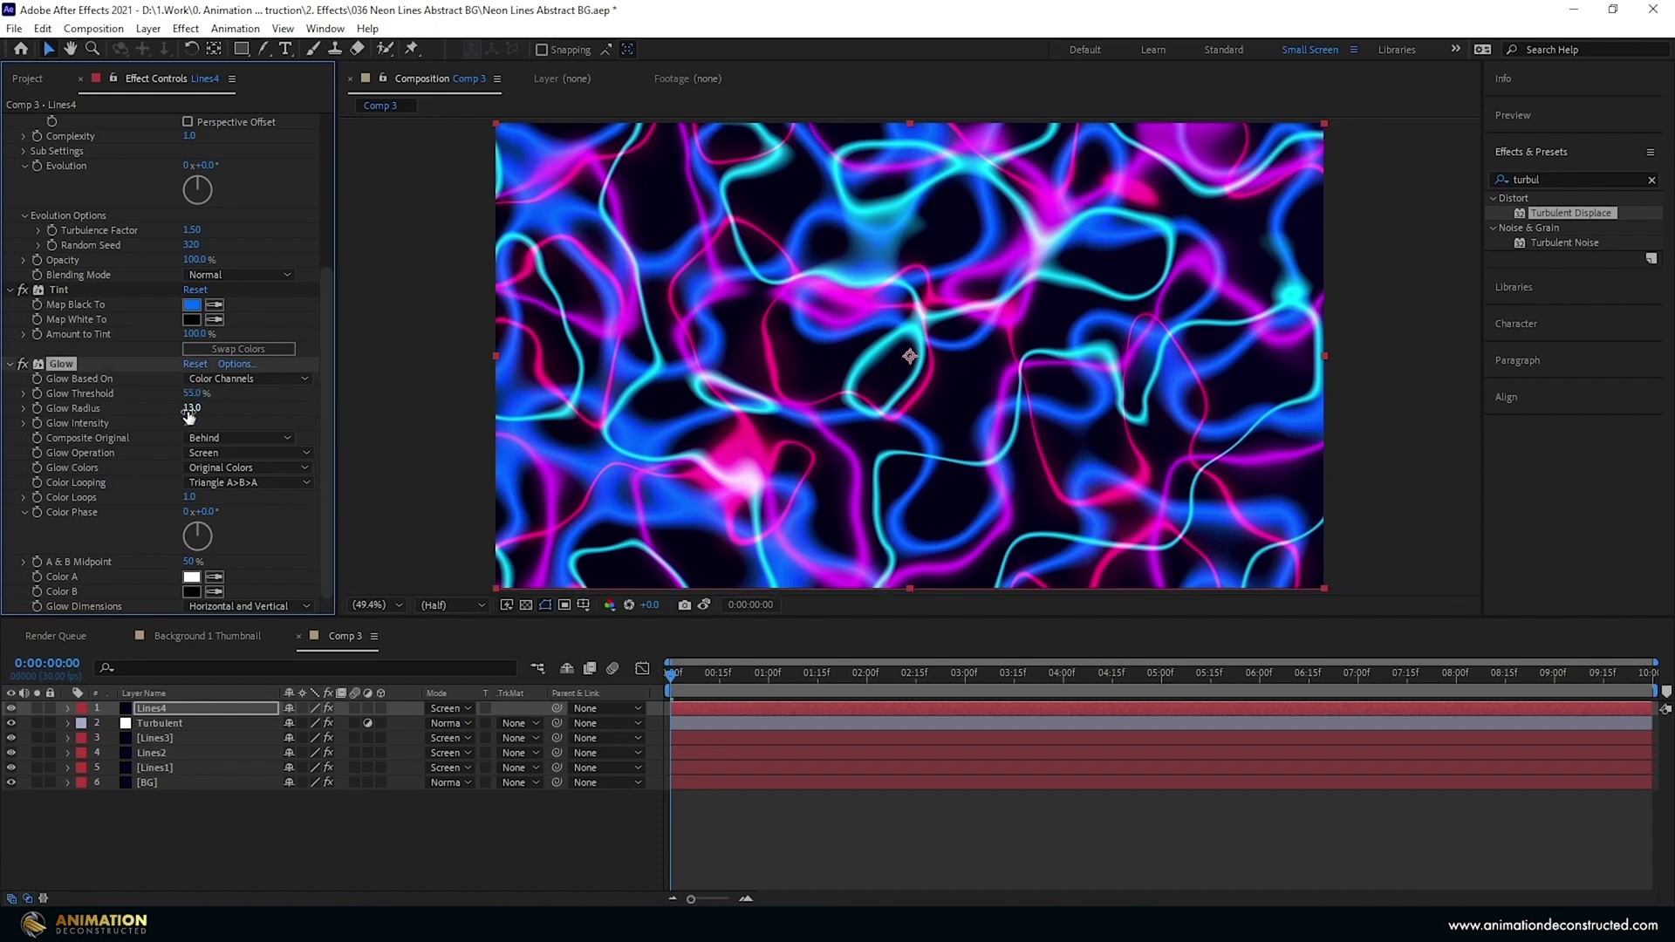
{"action": "left_click_drag", "start_coordinate": [193, 410], "coordinate": [868, 244]}
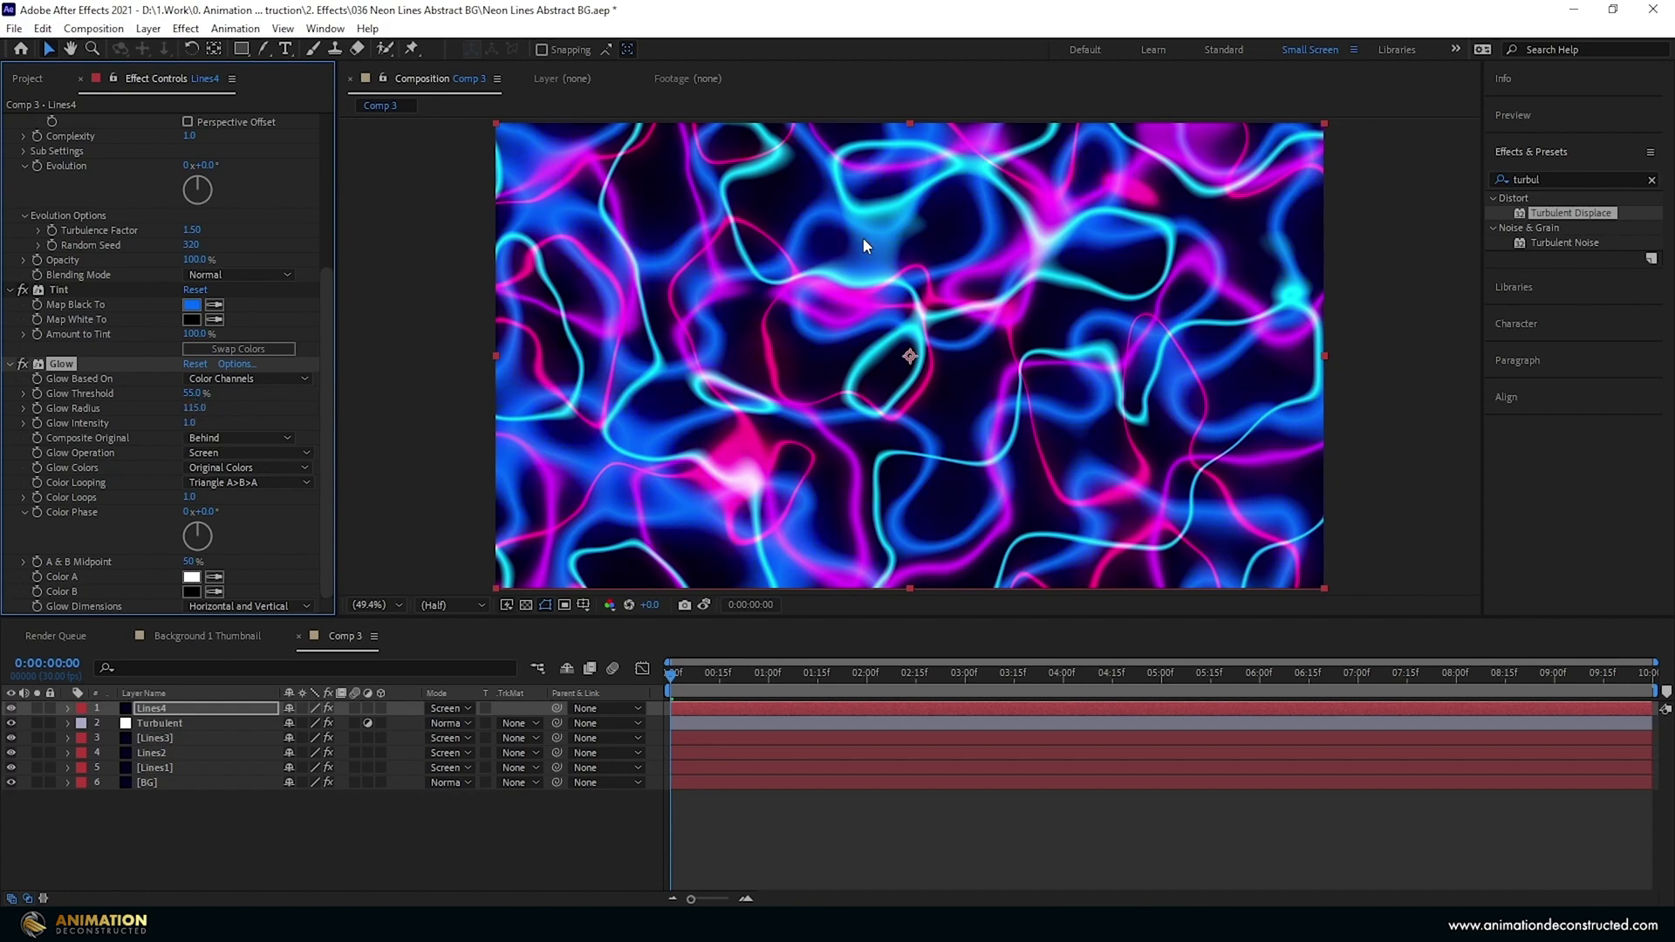
Step: Lower Lines4's opacity to 35% and preview the animation
{"action": "left_click", "coordinate": [151, 708]}
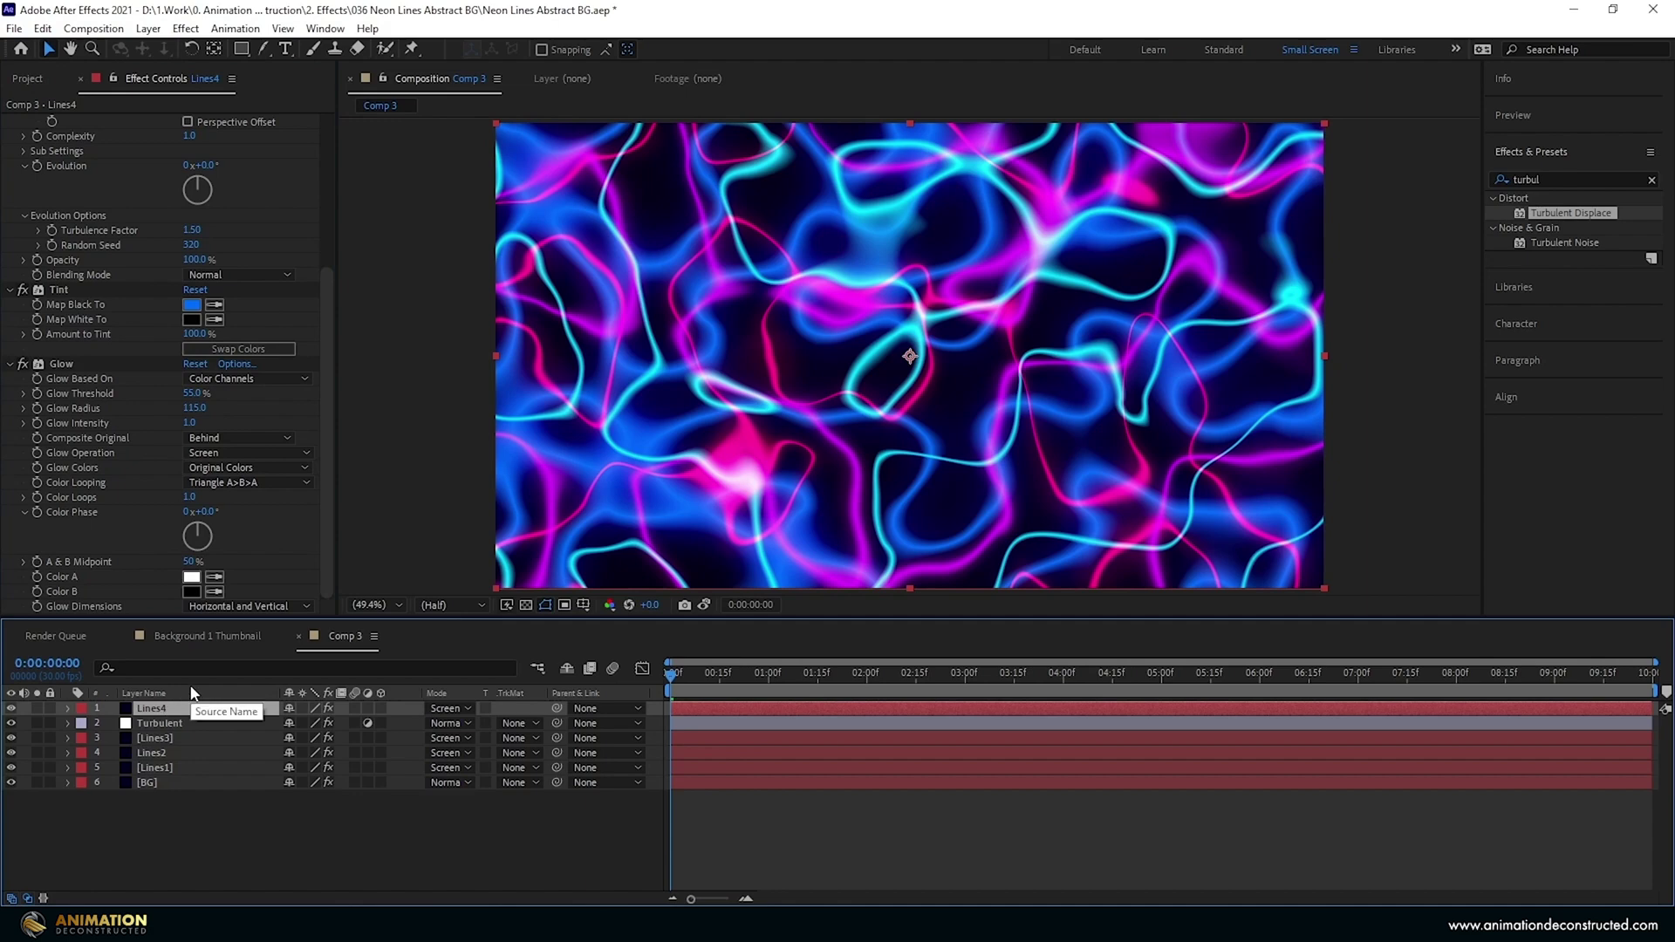
{"action": "key", "text": "t"}
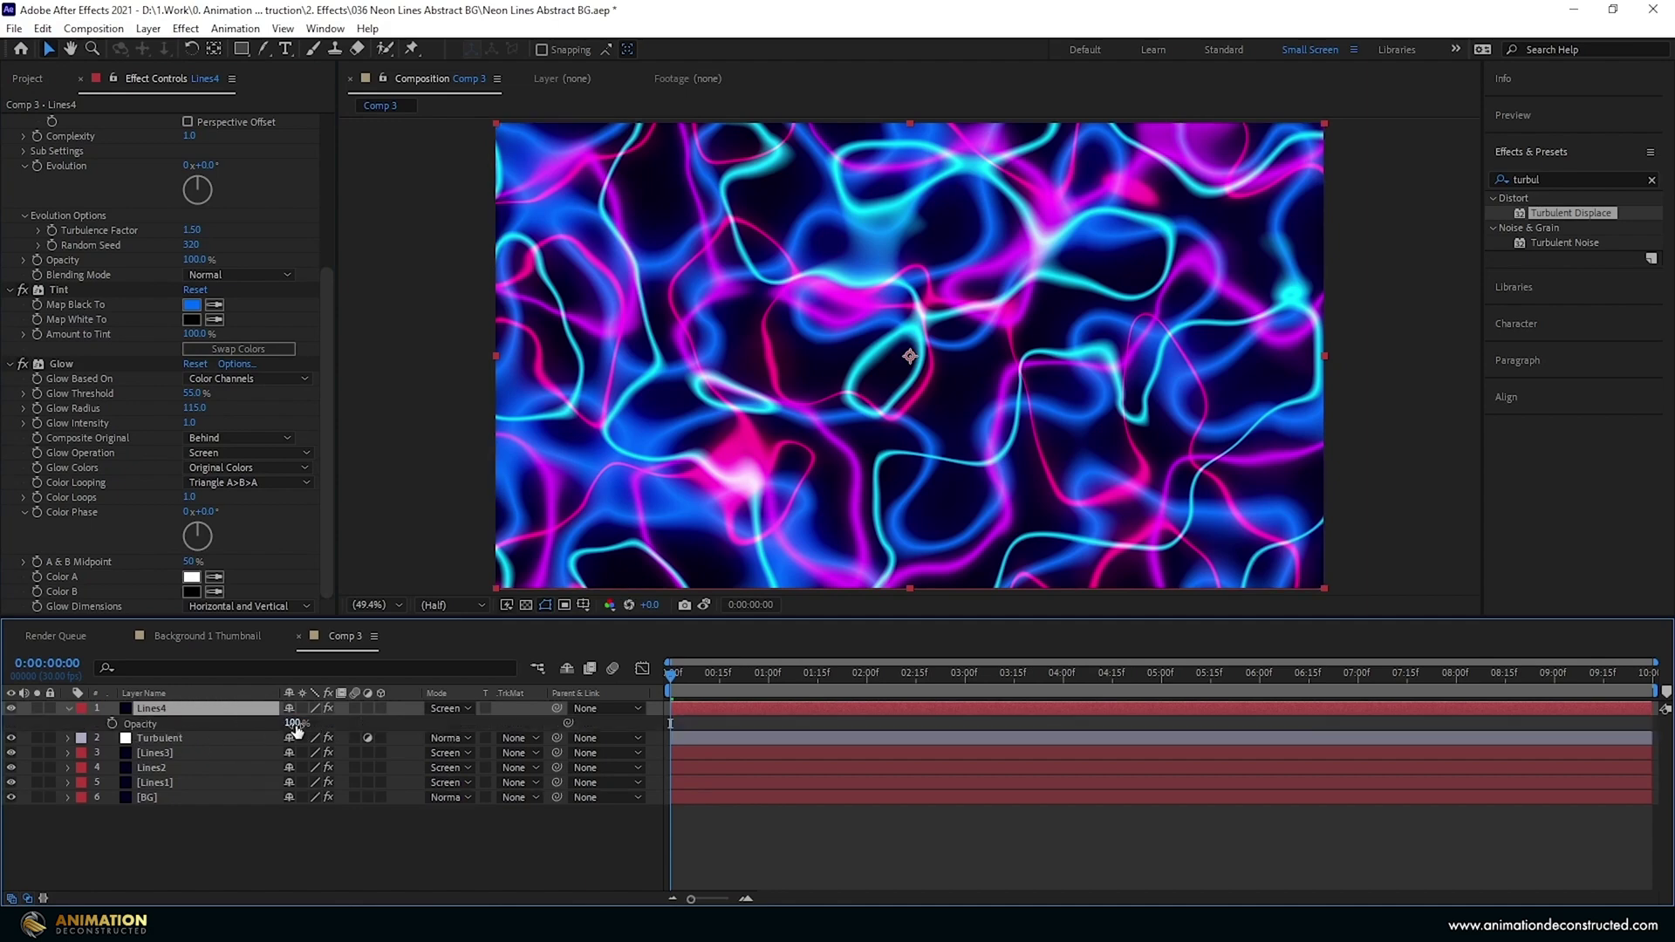
{"action": "left_click_drag", "start_coordinate": [296, 730], "coordinate": [251, 725]}
{"action": "key", "text": "space"}
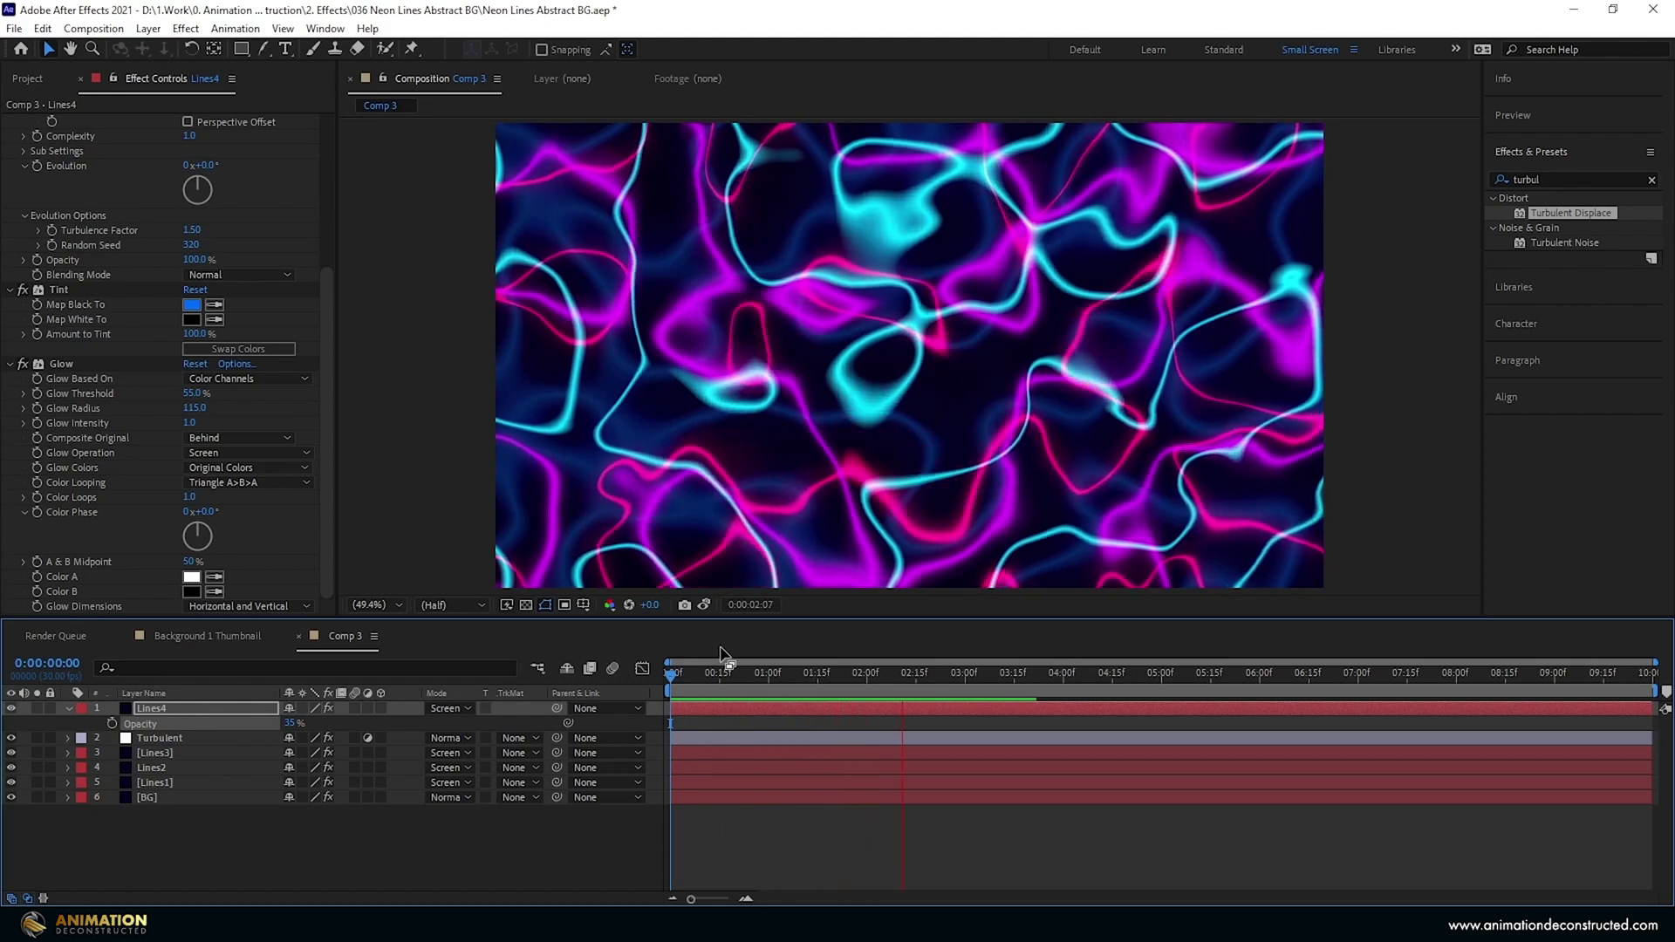
{"action": "left_click", "coordinate": [68, 708]}
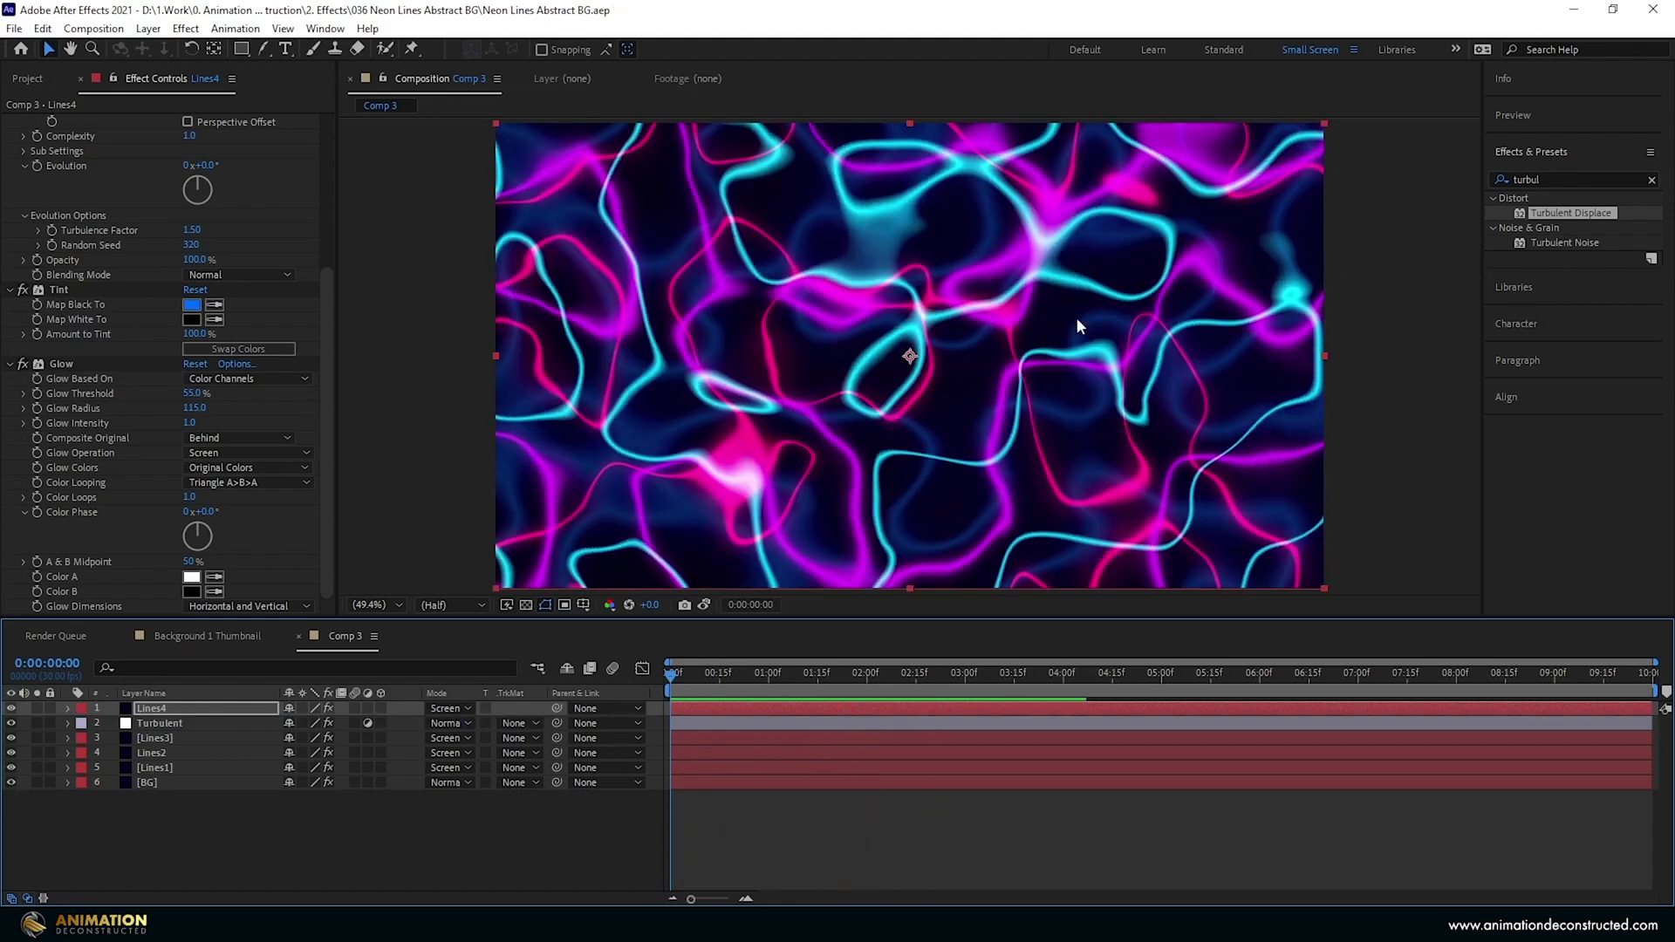
Step: Create a new adjustment layer named Curves
{"action": "right_click", "coordinate": [262, 826]}
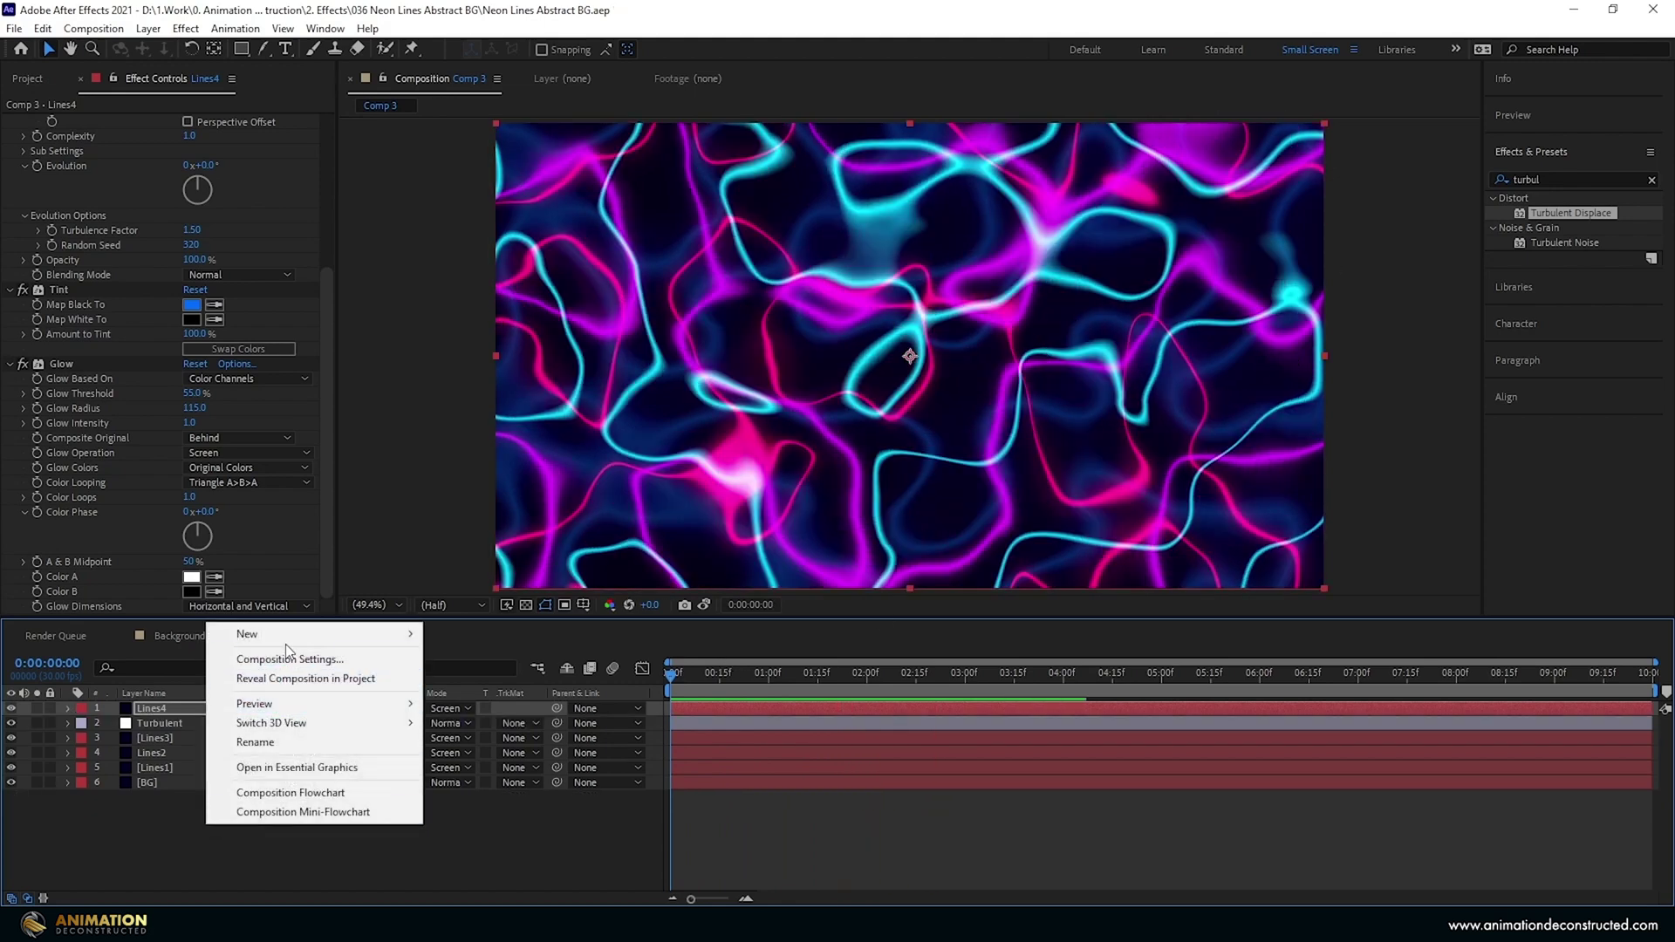
{"action": "mouse_move", "coordinate": [280, 635]}
{"action": "left_click", "coordinate": [559, 771]}
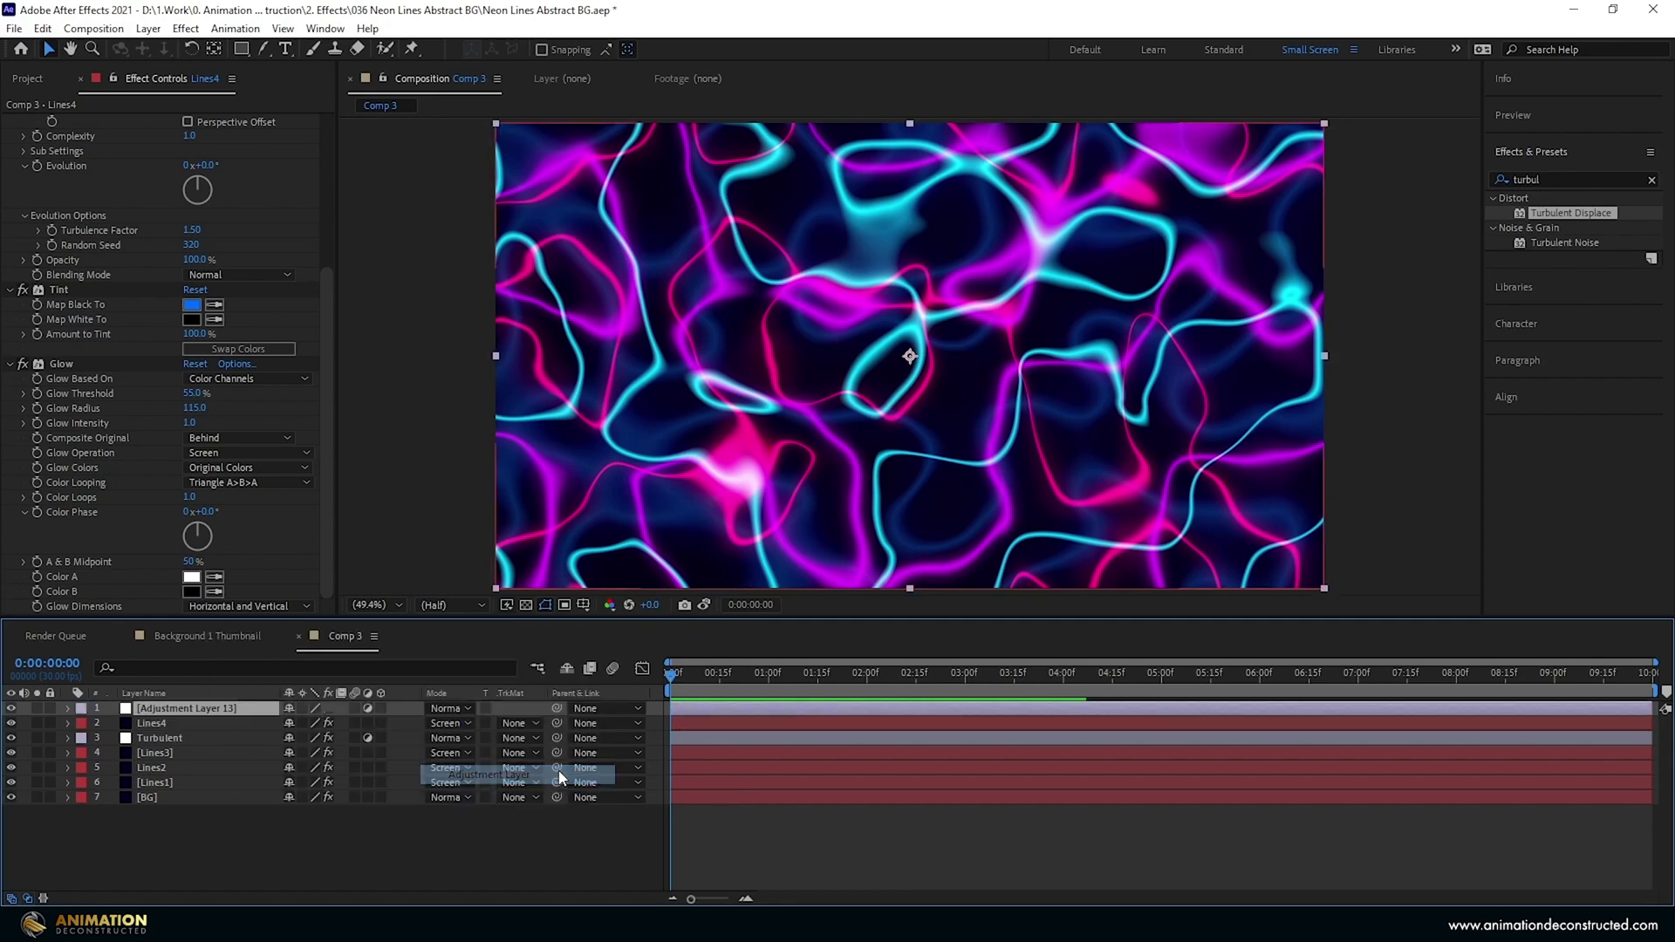
{"action": "key", "text": "Return"}
{"action": "type", "text": "Curves"}
{"action": "key", "text": "Return"}
Step: Apply the Curves effect and pull the curve down to darken the midtones
{"action": "double_click", "coordinate": [1559, 174]}
{"action": "type", "text": "curve"}
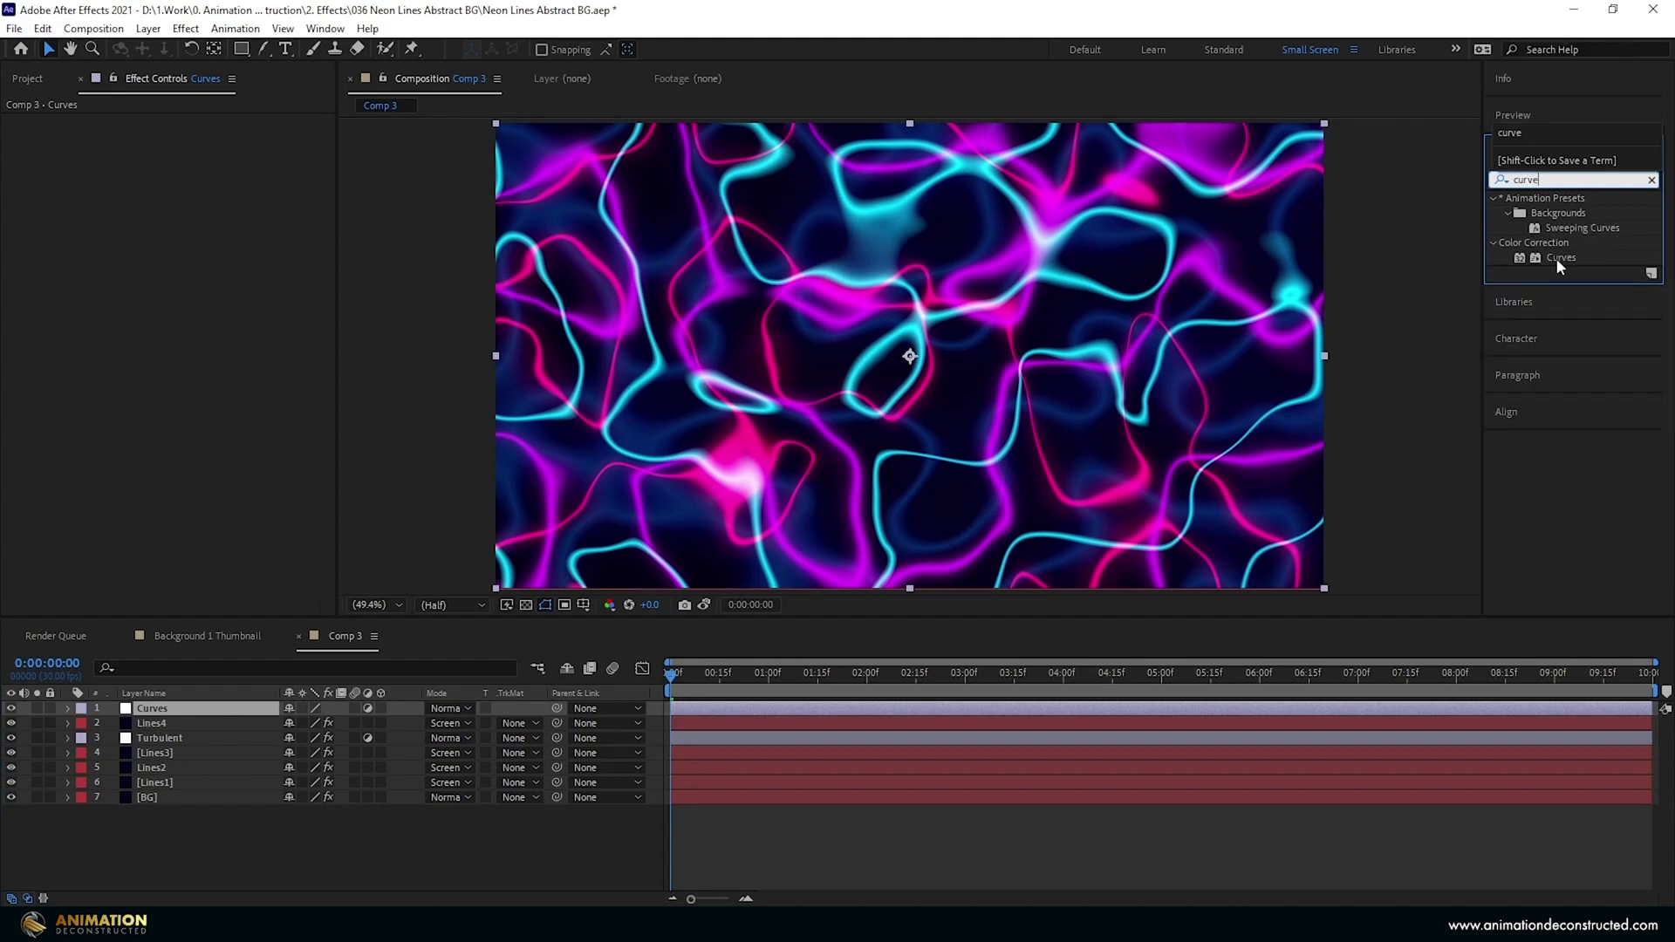
{"action": "double_click", "coordinate": [1559, 258]}
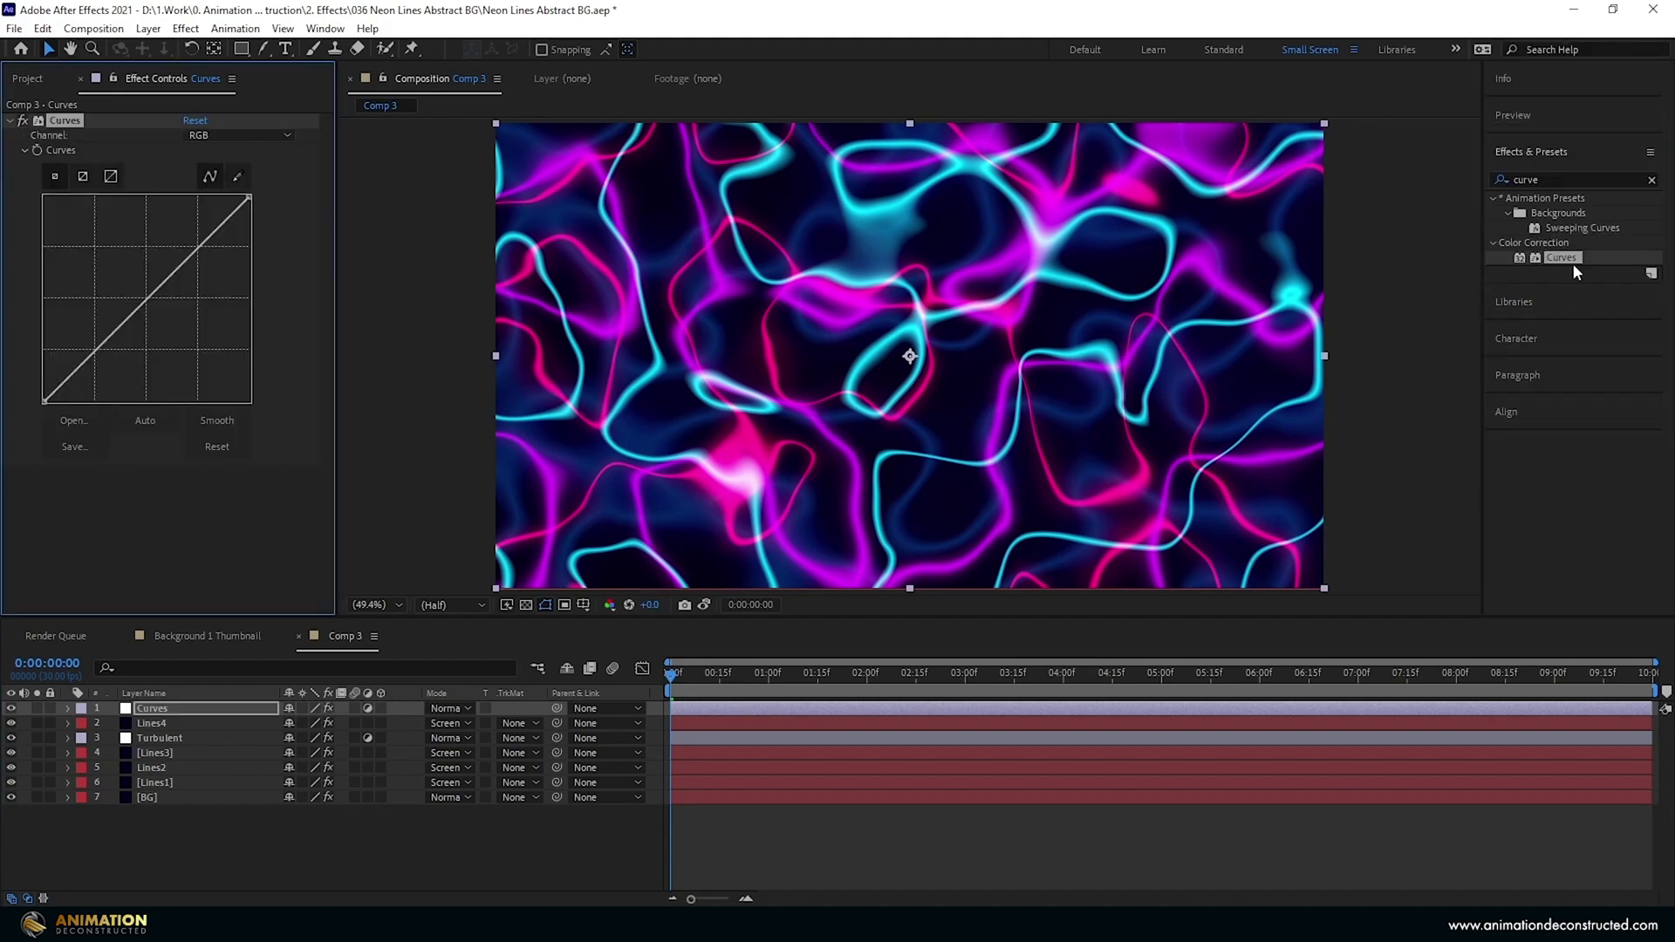
{"action": "left_click", "coordinate": [98, 353]}
{"action": "left_click_drag", "start_coordinate": [199, 249], "coordinate": [203, 252]}
{"action": "left_click_drag", "start_coordinate": [151, 303], "coordinate": [165, 306]}
{"action": "left_click_drag", "start_coordinate": [101, 354], "coordinate": [99, 354]}
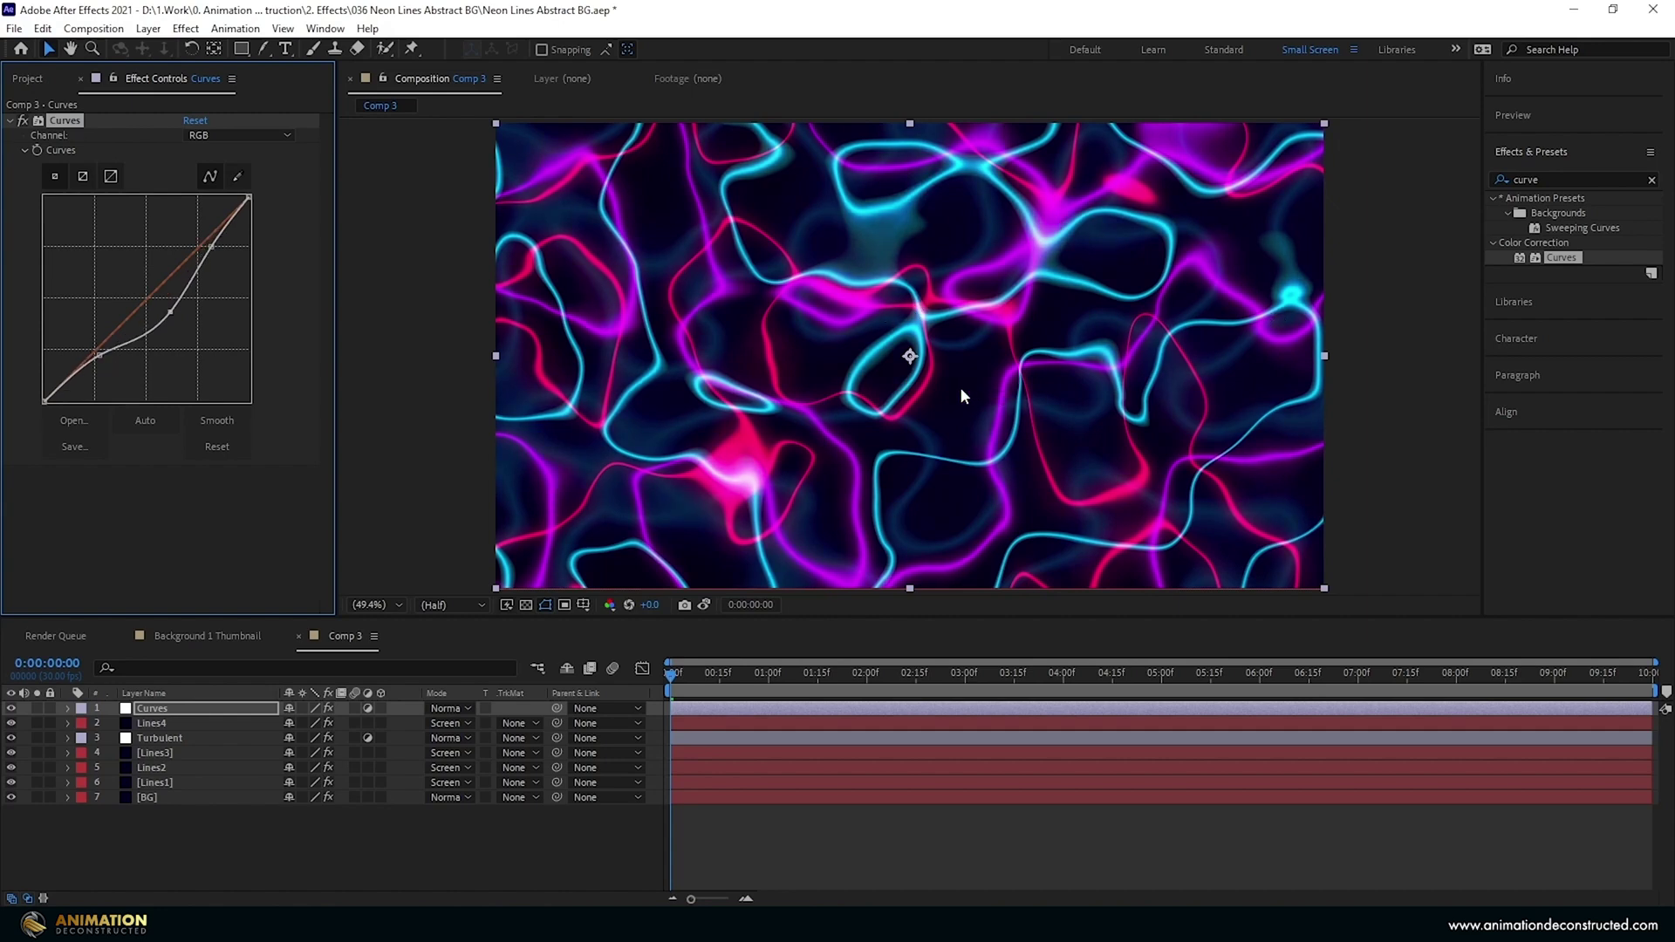
Step: Create a new adjustment layer named Darker
{"action": "right_click", "coordinate": [188, 843]}
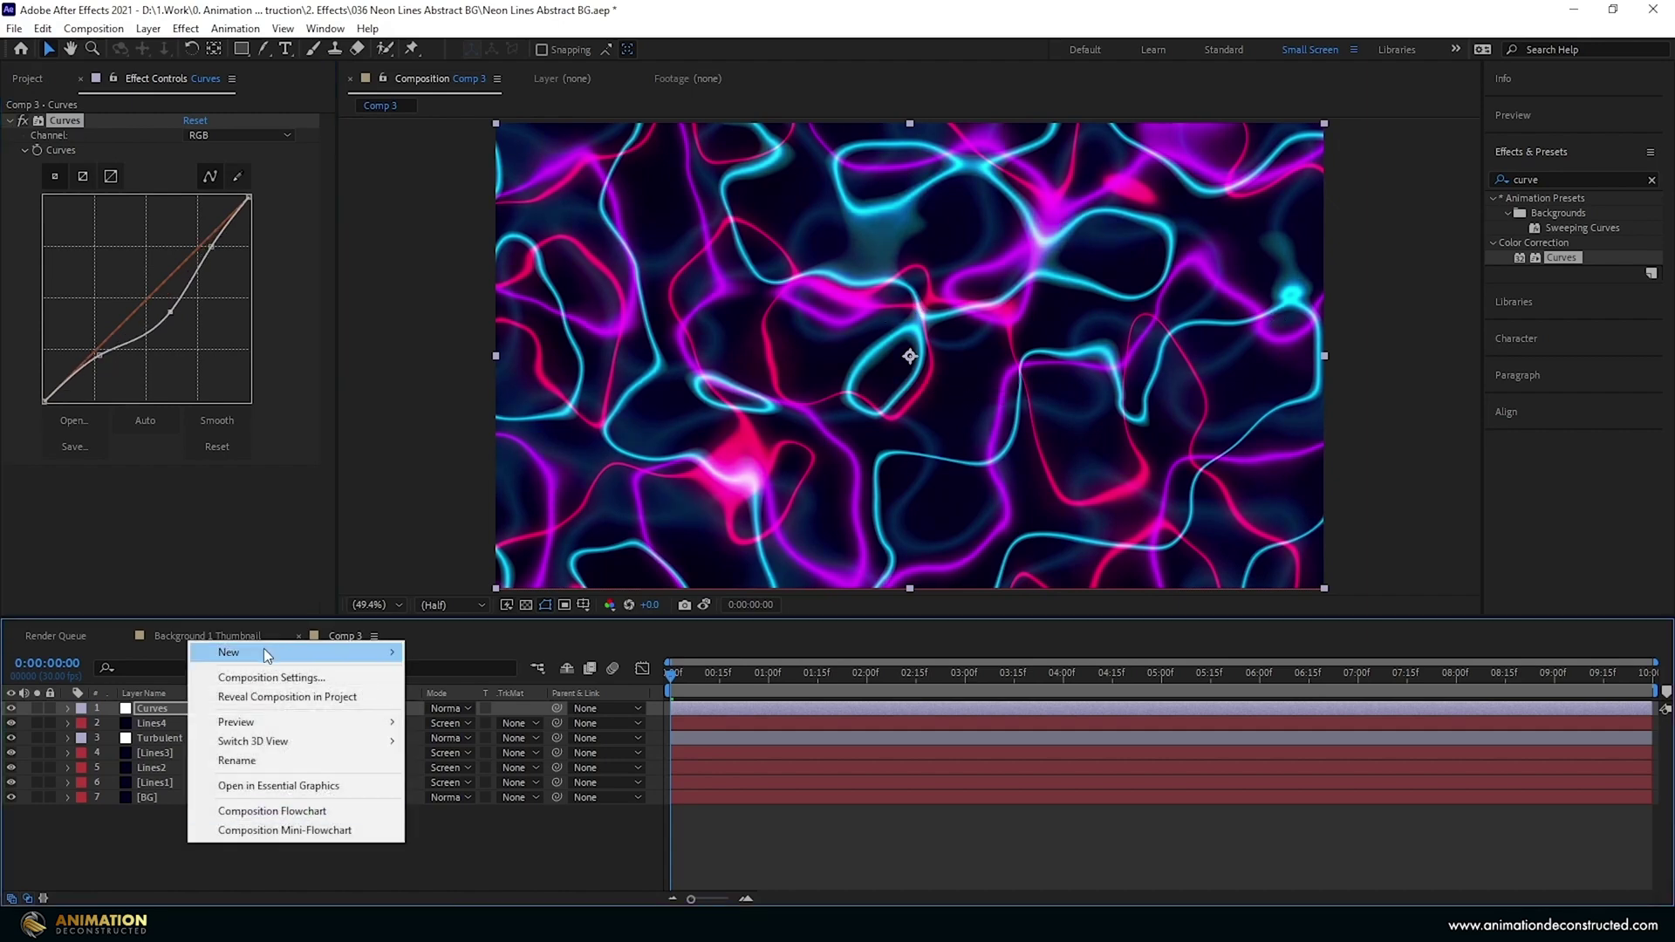
{"action": "mouse_move", "coordinate": [263, 652]}
{"action": "left_click", "coordinate": [505, 789]}
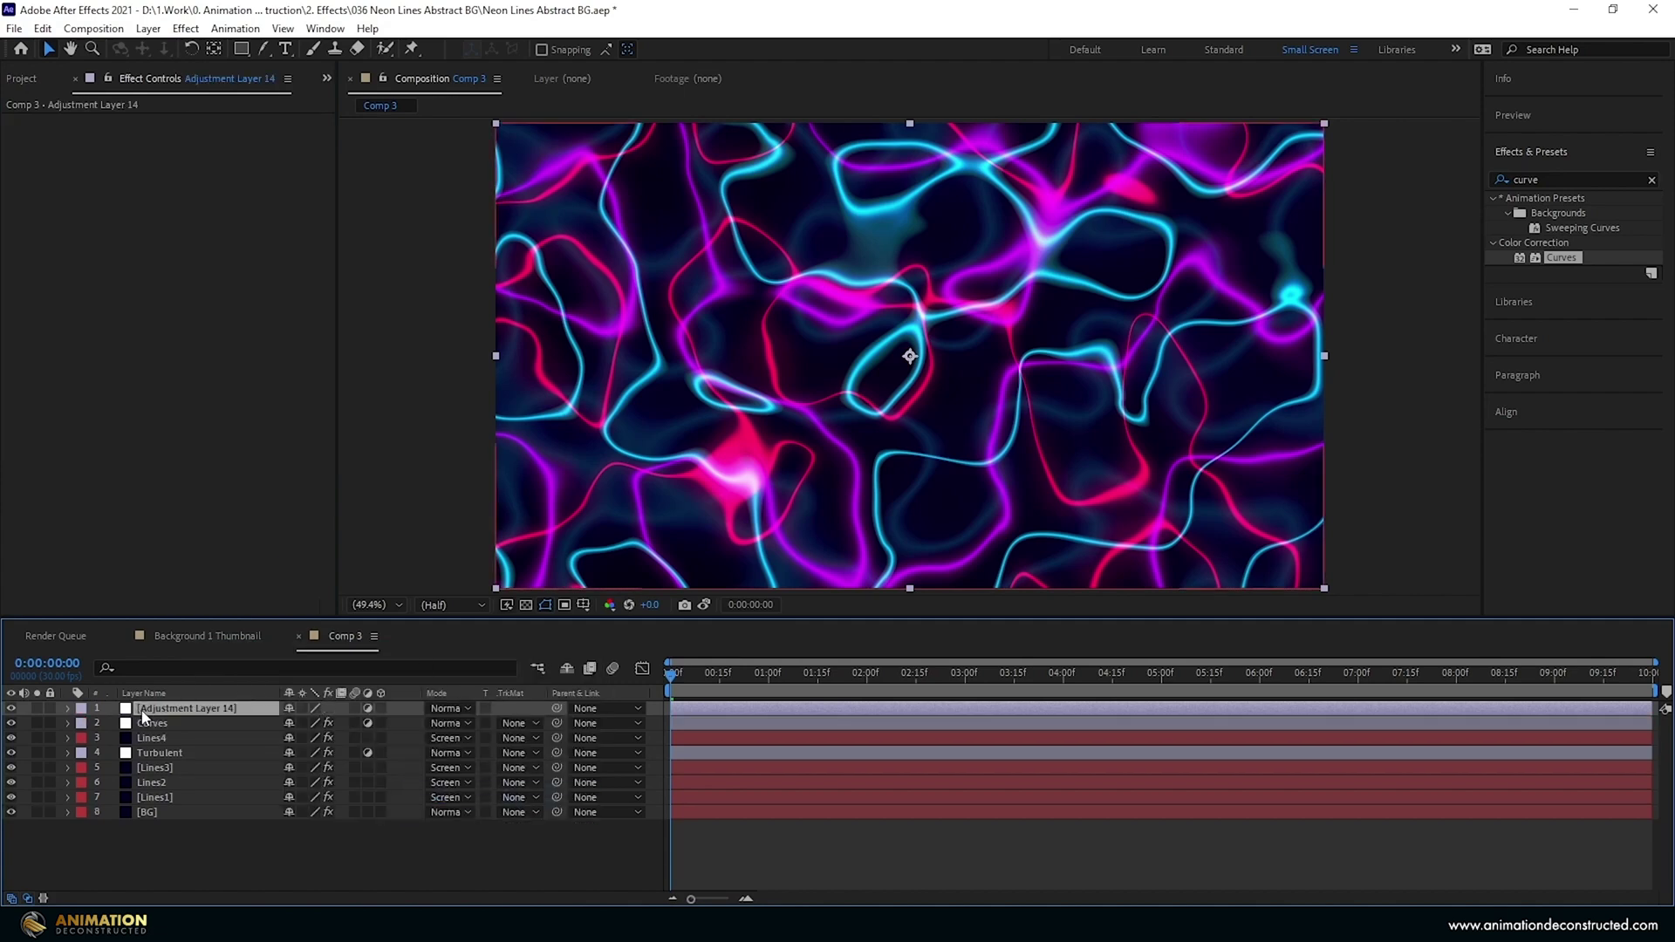
{"action": "key", "text": "Return"}
{"action": "type", "text": "Darker"}
{"action": "key", "text": "Return"}
Step: Apply Tint to the Darker layer with Map Black To set to dark blue 060025
{"action": "left_click", "coordinate": [1552, 179]}
{"action": "type", "text": "tint"}
{"action": "left_click_drag", "start_coordinate": [1555, 257], "coordinate": [175, 156]}
{"action": "left_click", "coordinate": [191, 136]}
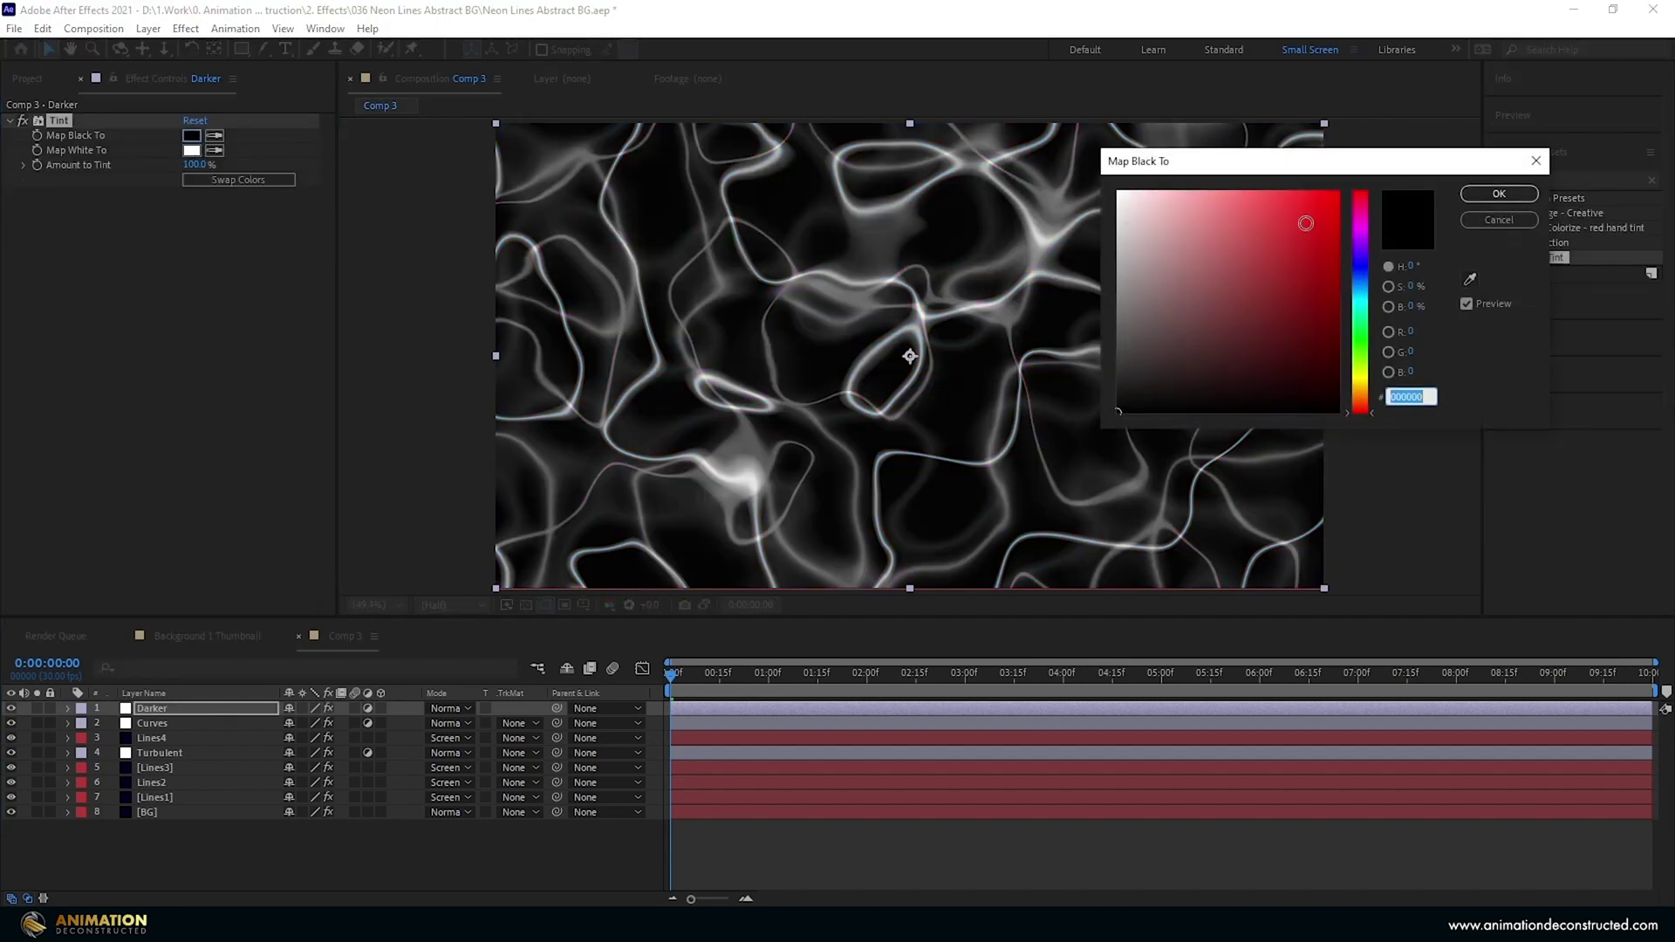
{"action": "type", "text": "06"}
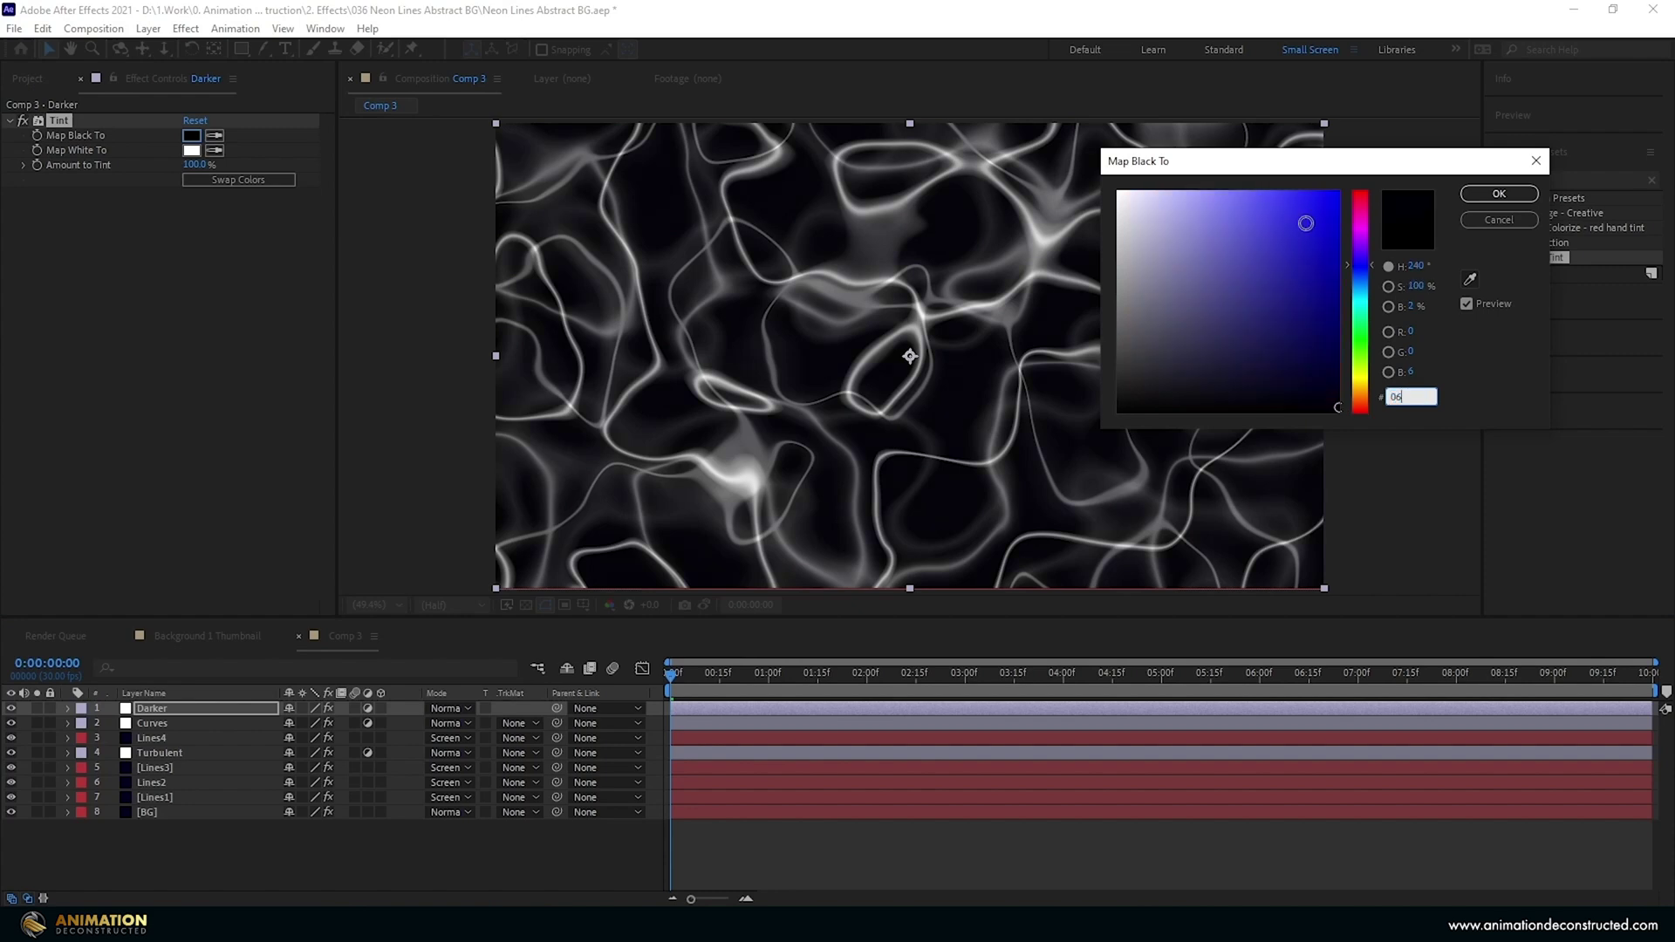
{"action": "type", "text": "0025"}
{"action": "key", "text": "Return"}
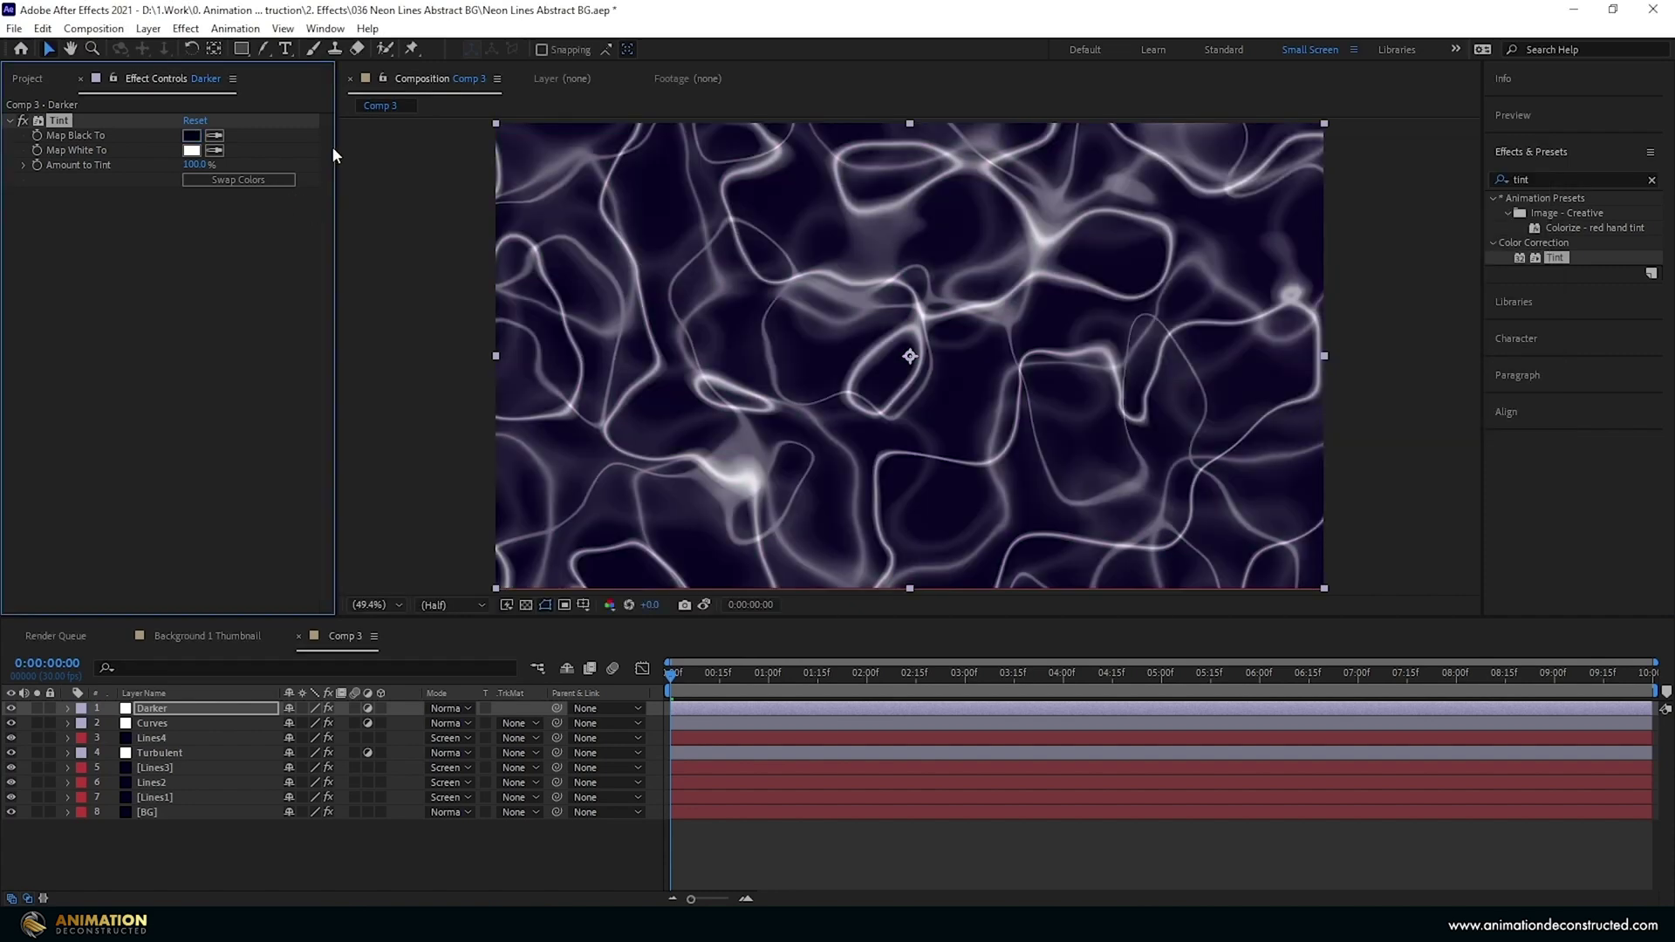
Step: Set Map White To dark blue and reduce Amount to Tint to 88%
{"action": "left_click", "coordinate": [191, 135]}
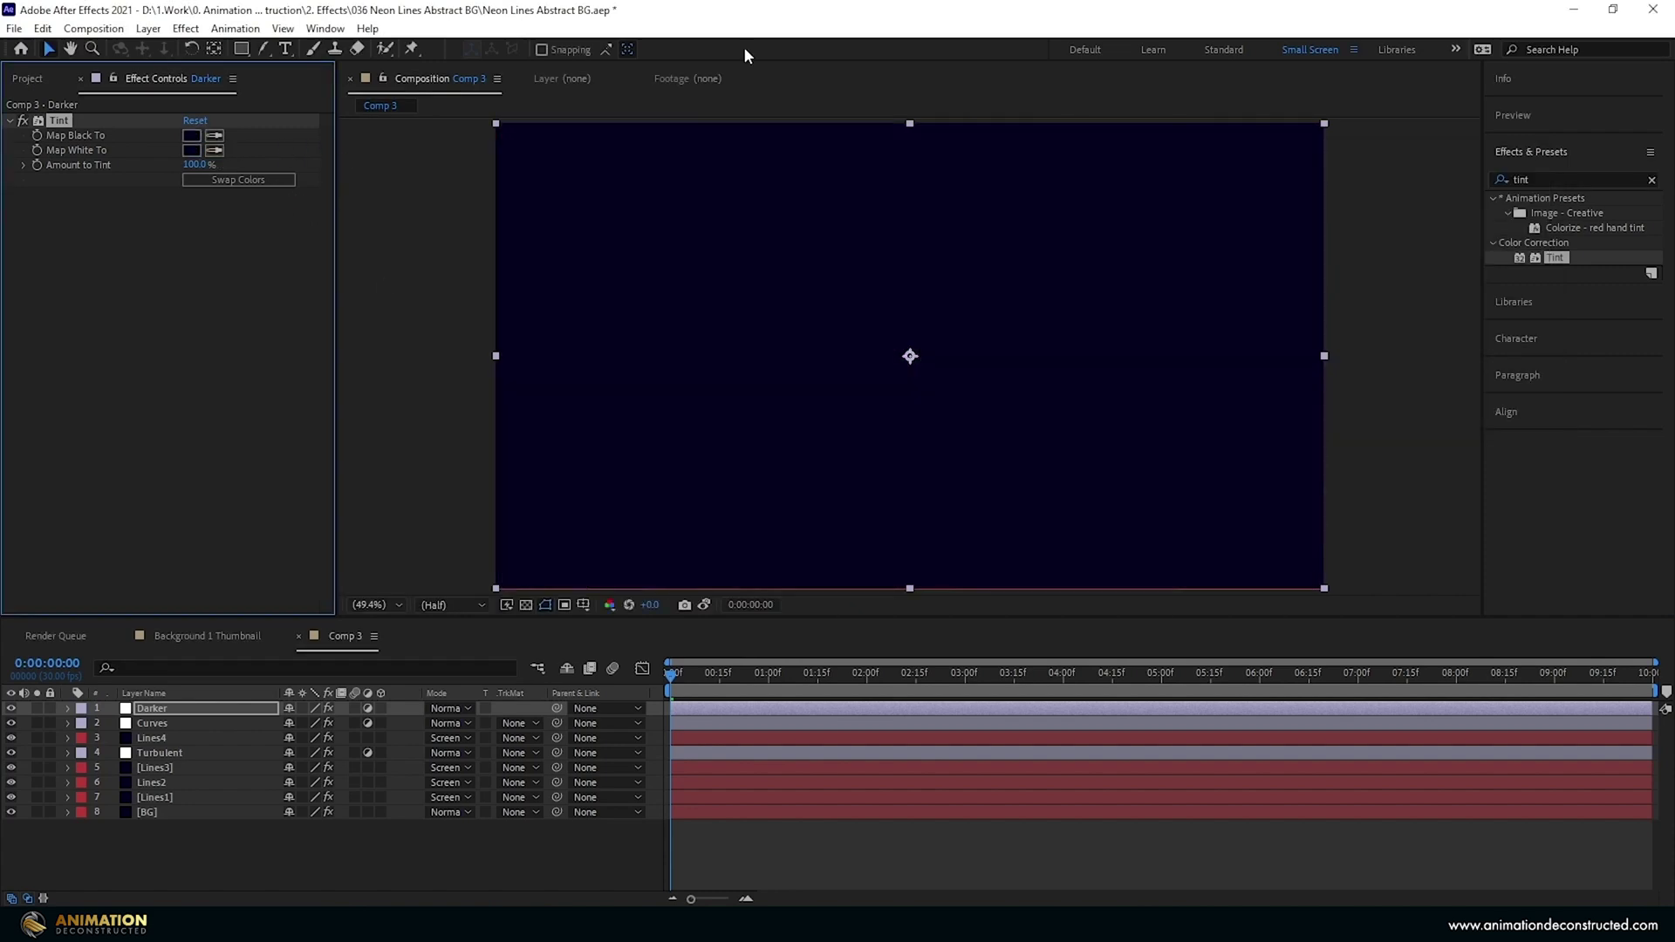
{"action": "left_click_drag", "start_coordinate": [195, 165], "coordinate": [178, 165]}
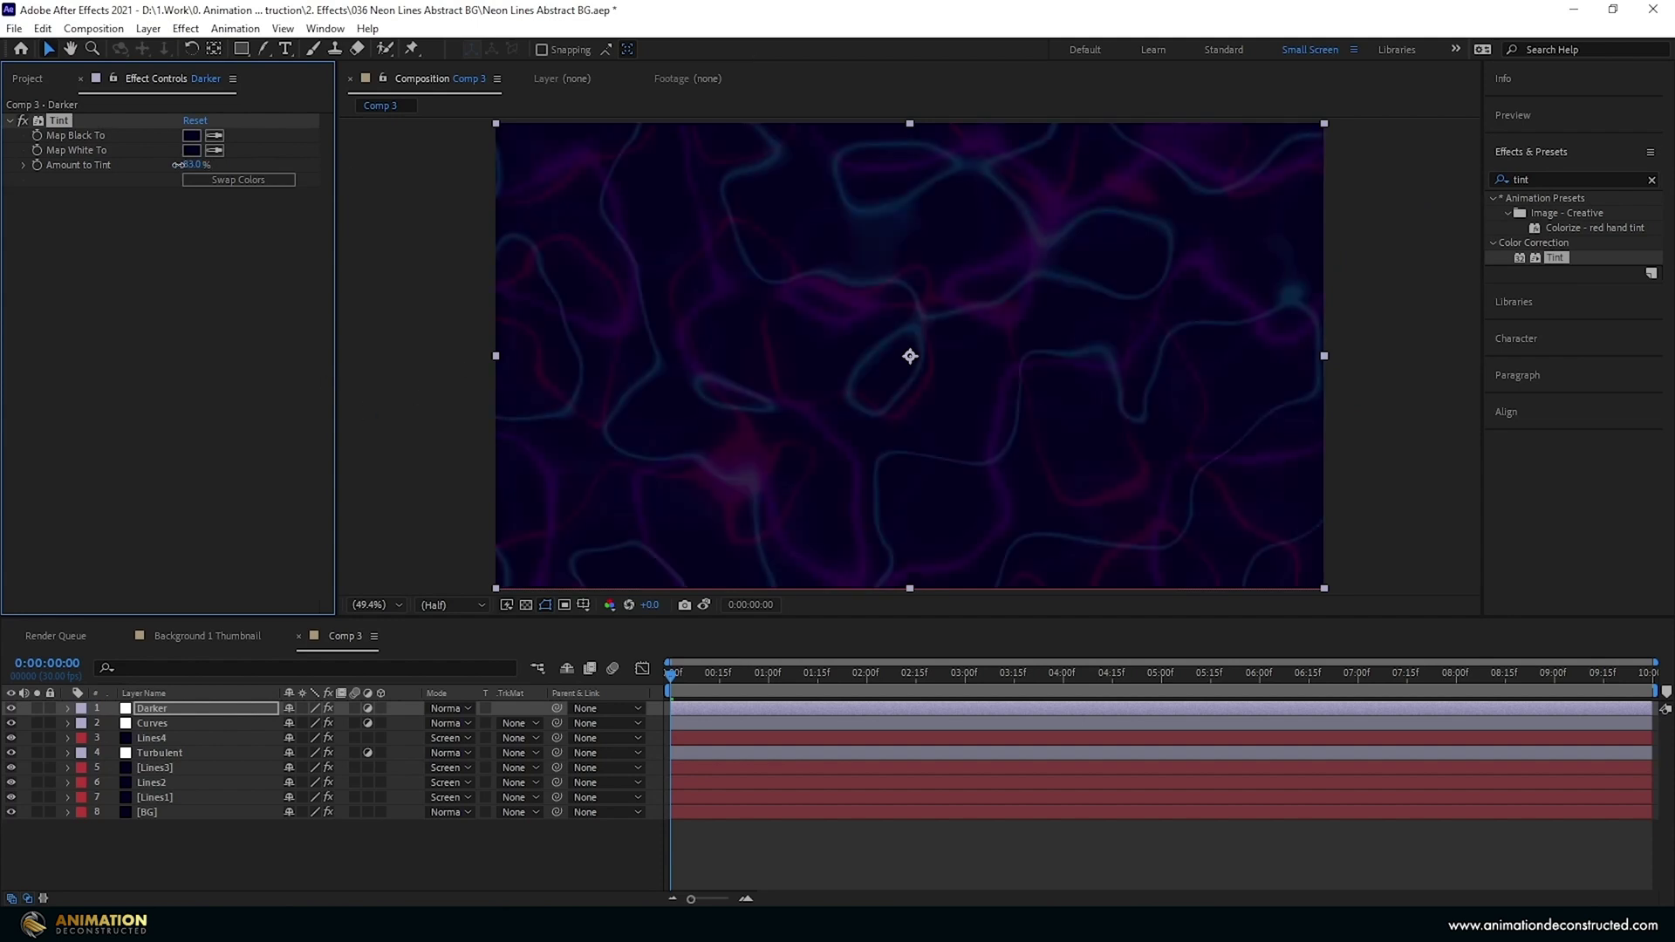
{"action": "left_click", "coordinate": [188, 165]}
{"action": "key", "text": "Return"}
Step: Add an ellipse mask fitted to the Darker layer and invert it
{"action": "left_click", "coordinate": [237, 51]}
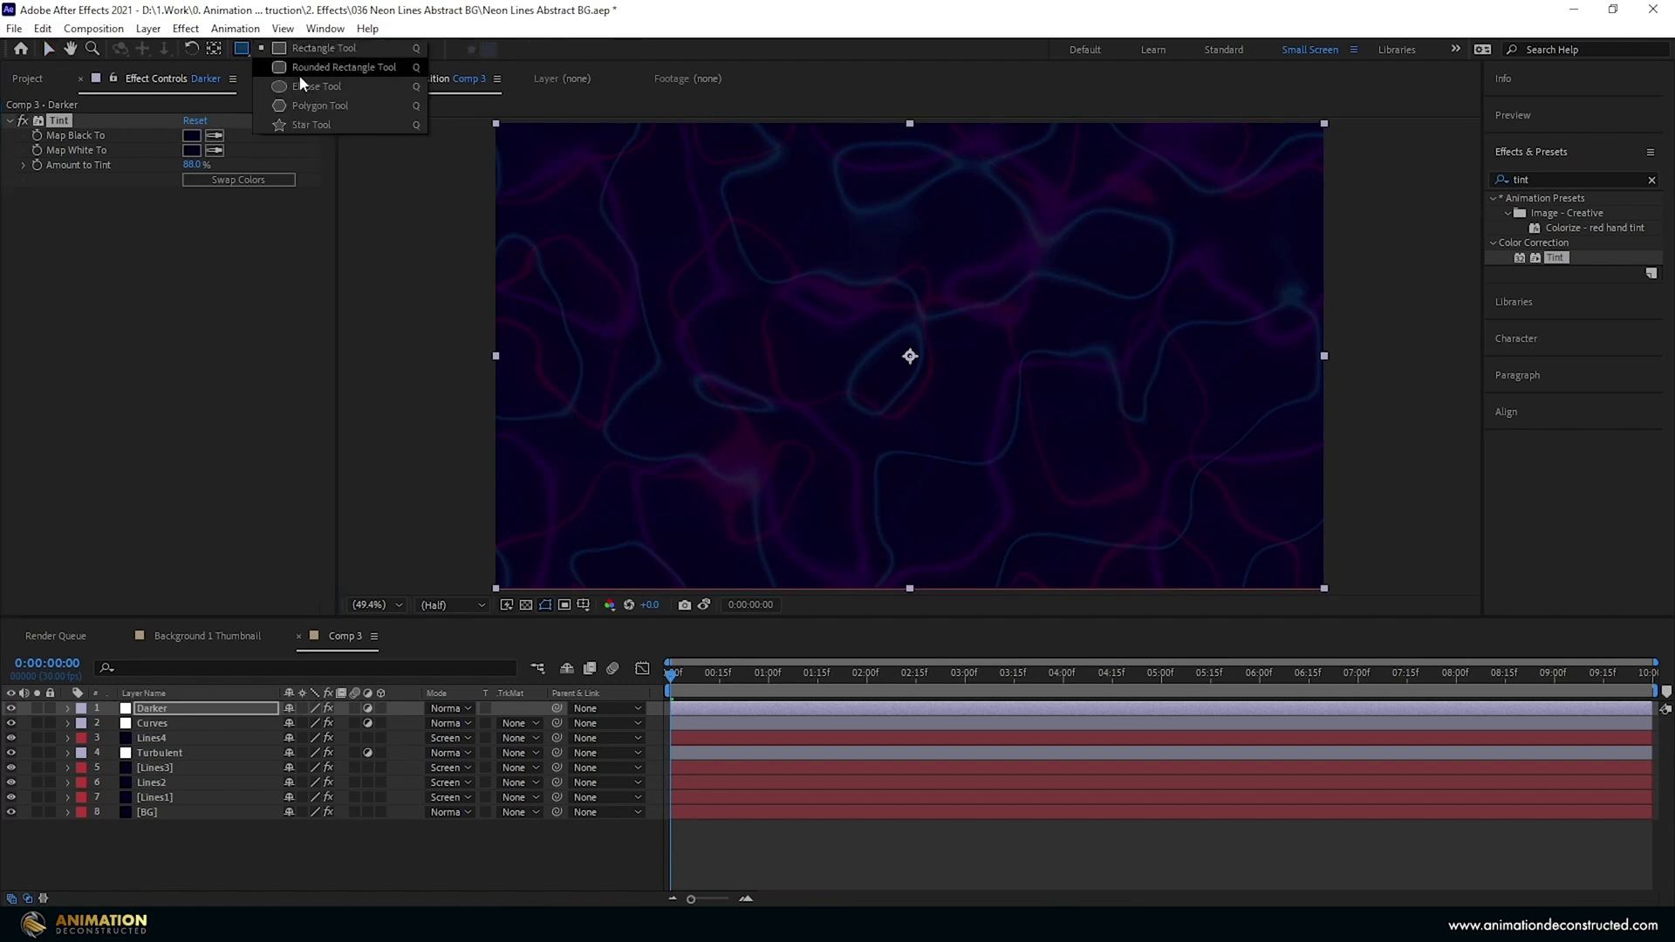
{"action": "left_click", "coordinate": [308, 86]}
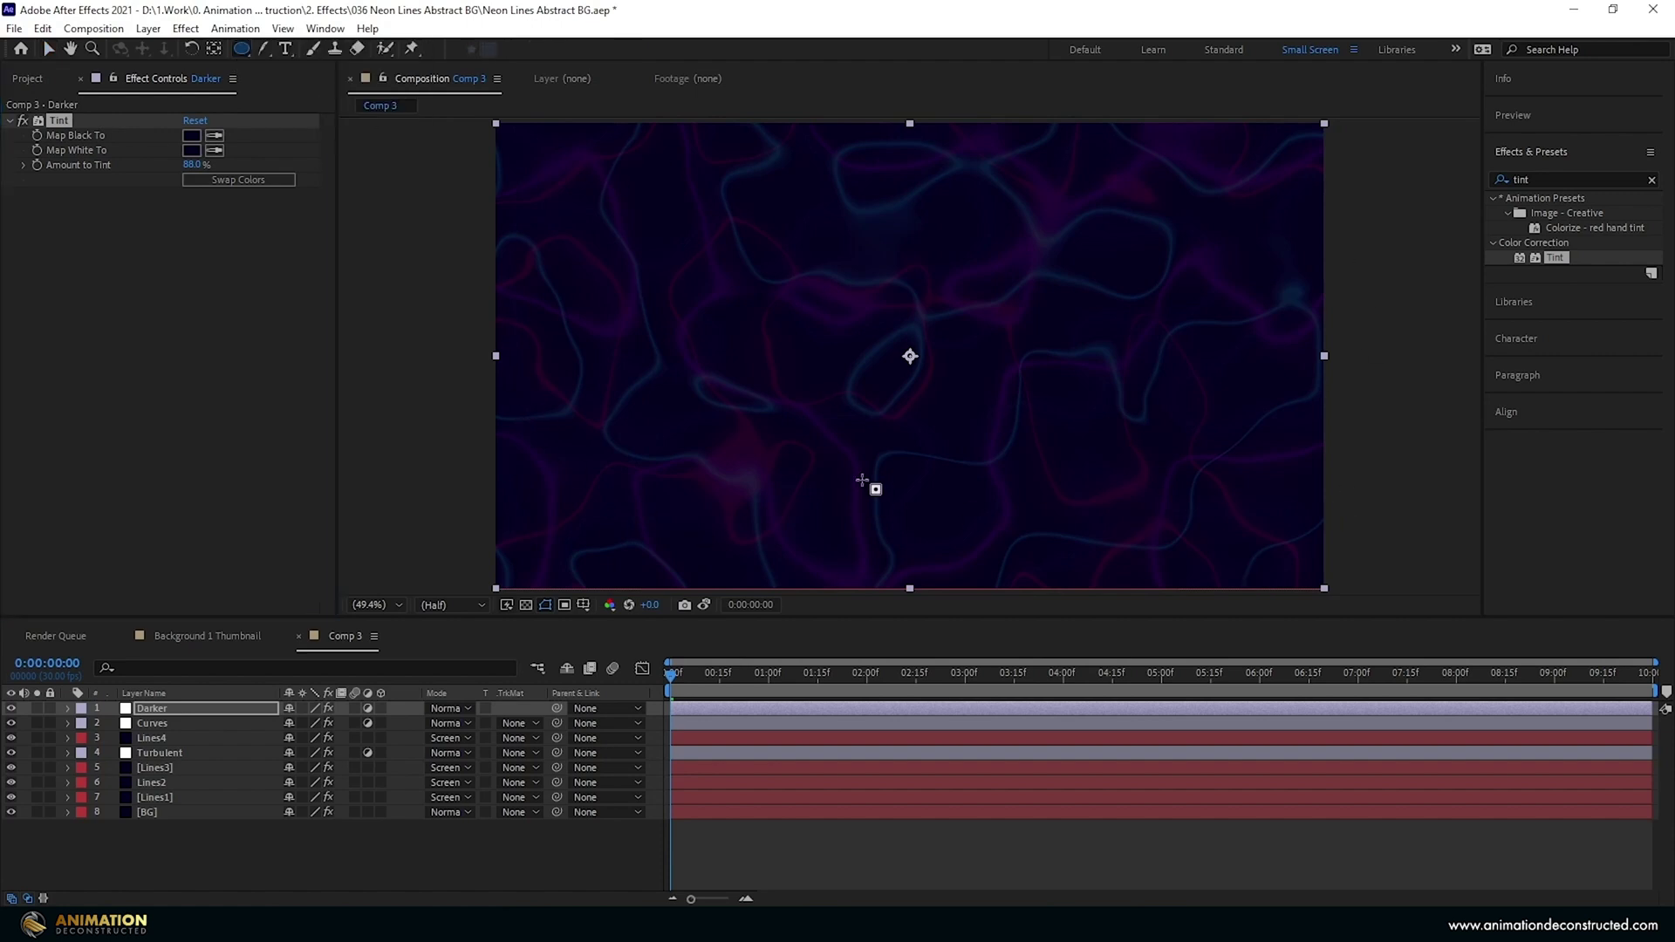
{"action": "double_click", "coordinate": [242, 49]}
{"action": "key", "text": "v"}
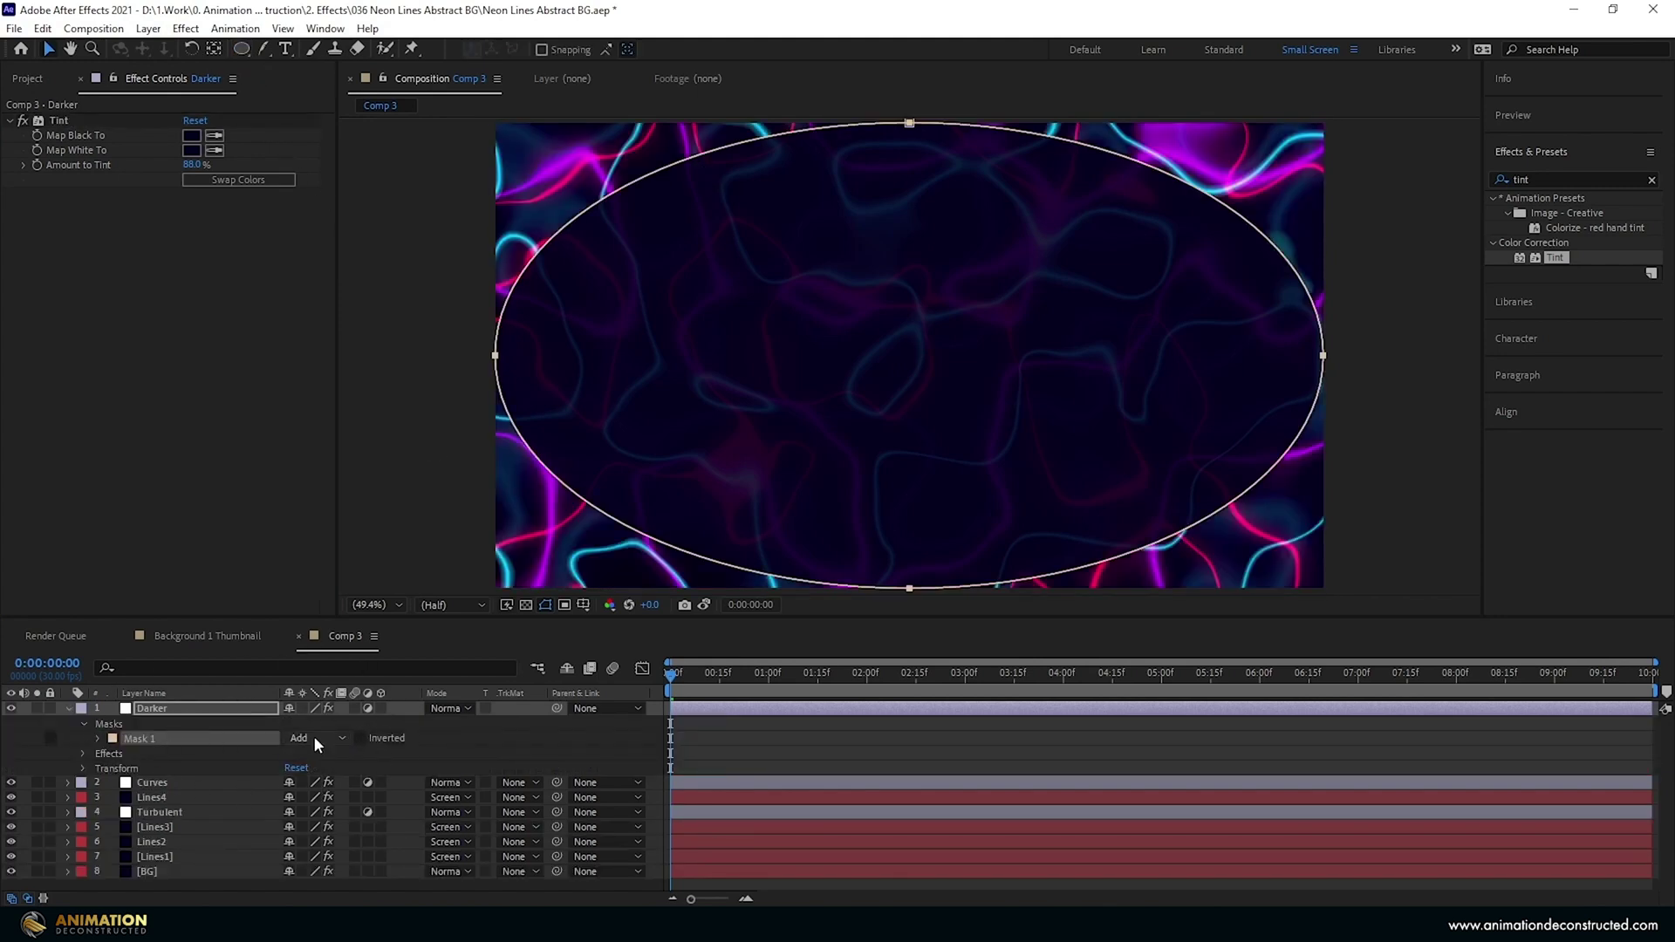
{"action": "left_click", "coordinate": [361, 739]}
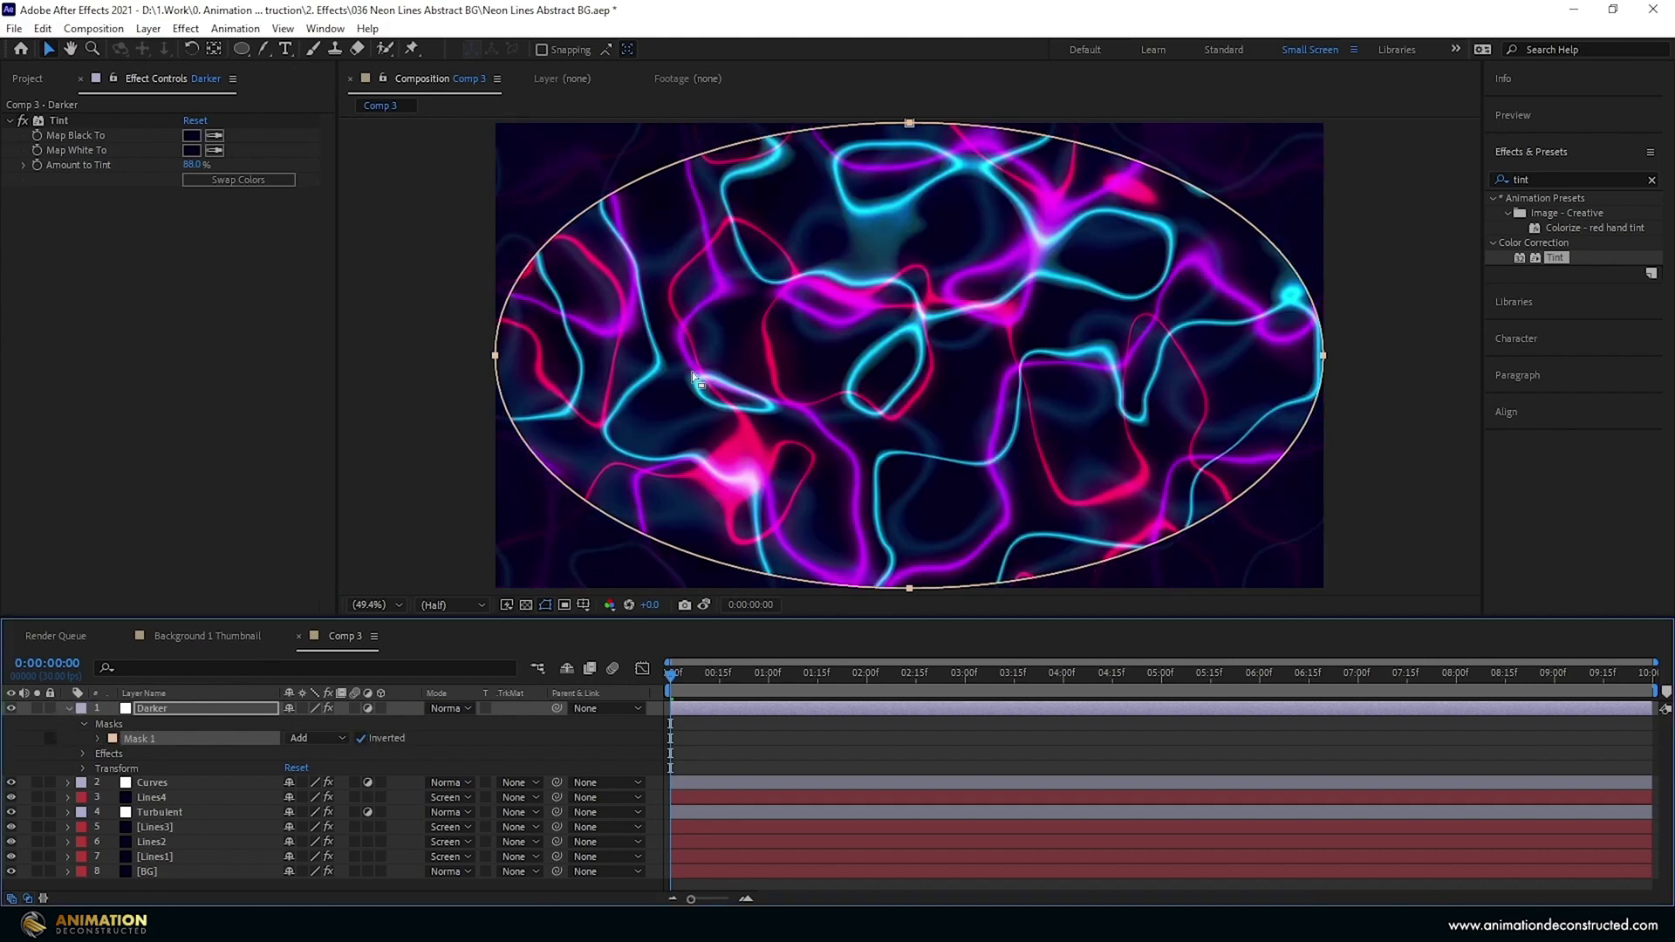
Step: Feather the ellipse mask's outer and inner edges for a soft vignette falloff
{"action": "left_click_drag", "start_coordinate": [265, 49], "coordinate": [349, 124]}
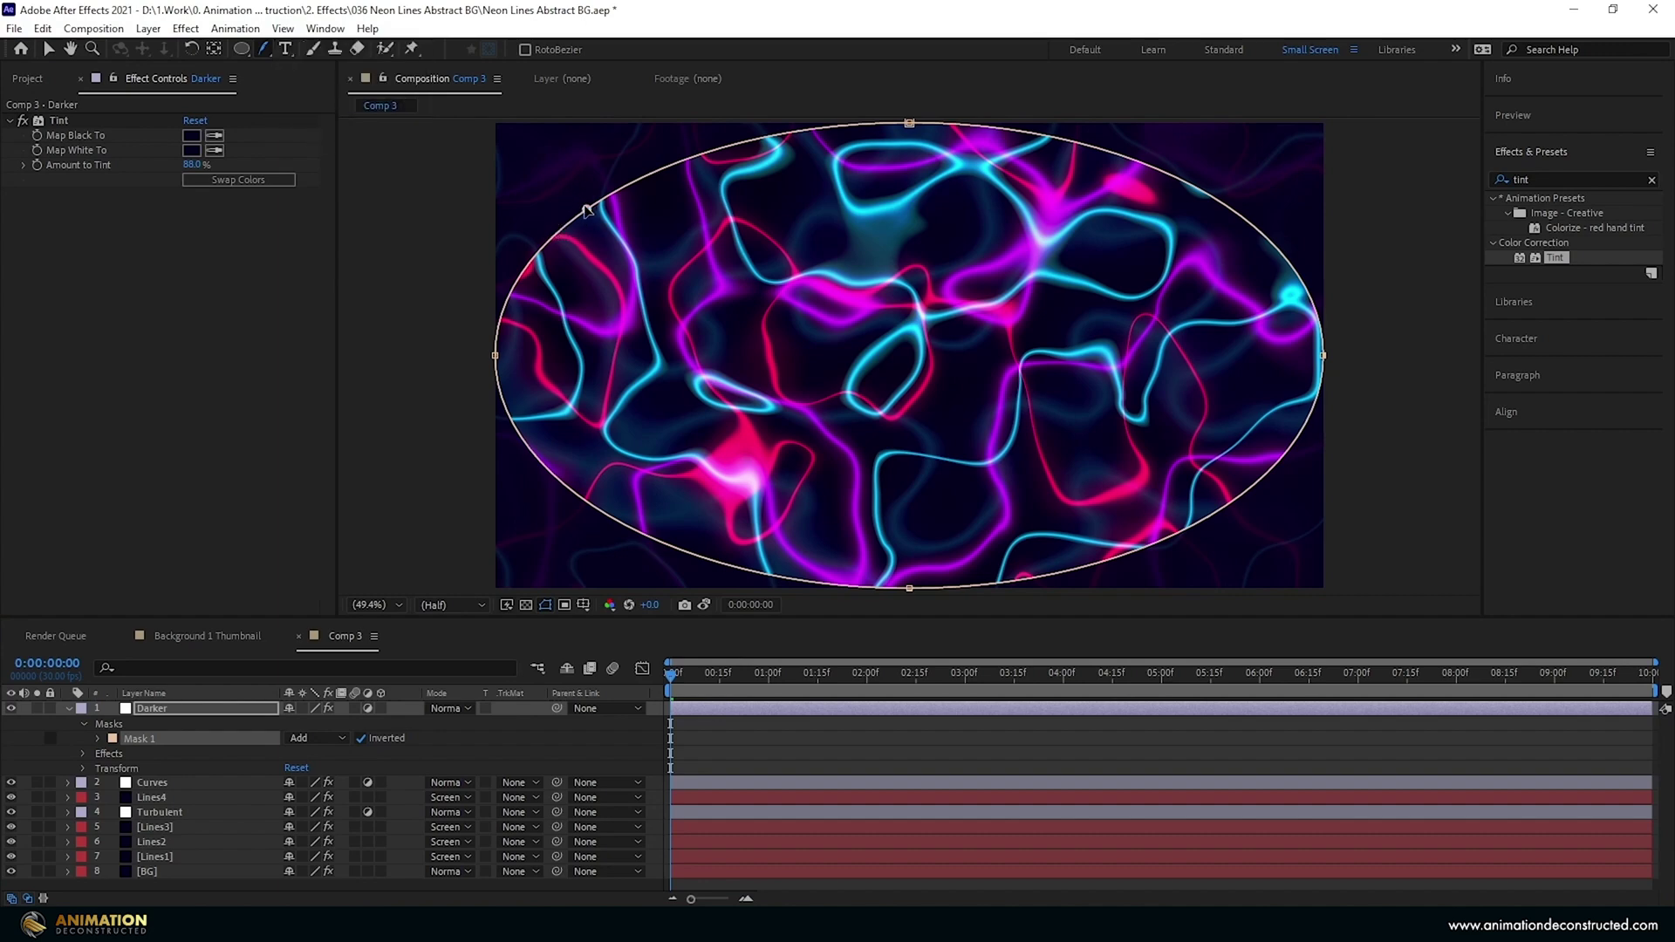
{"action": "left_click_drag", "start_coordinate": [590, 206], "coordinate": [500, 127]}
{"action": "left_click_drag", "start_coordinate": [594, 203], "coordinate": [630, 253]}
{"action": "left_click", "coordinate": [442, 707]}
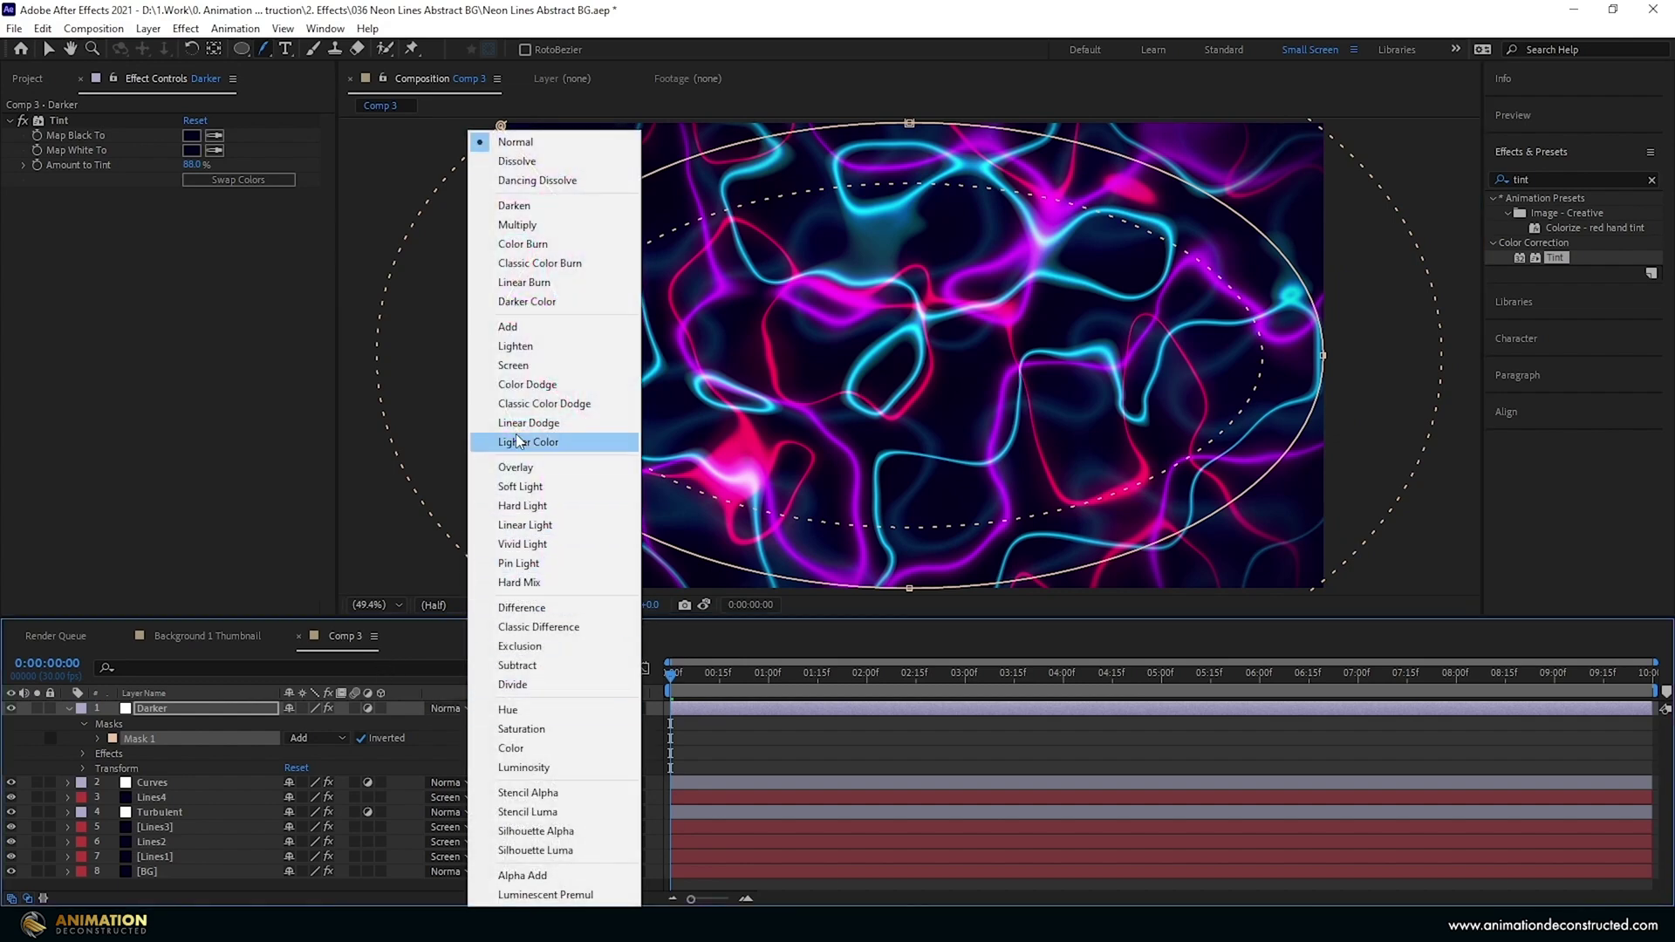
Step: Set the Darker layer to Darken mode and add a new adjustment layer named Glow
{"action": "left_click", "coordinate": [523, 208]}
{"action": "left_click", "coordinate": [264, 841]}
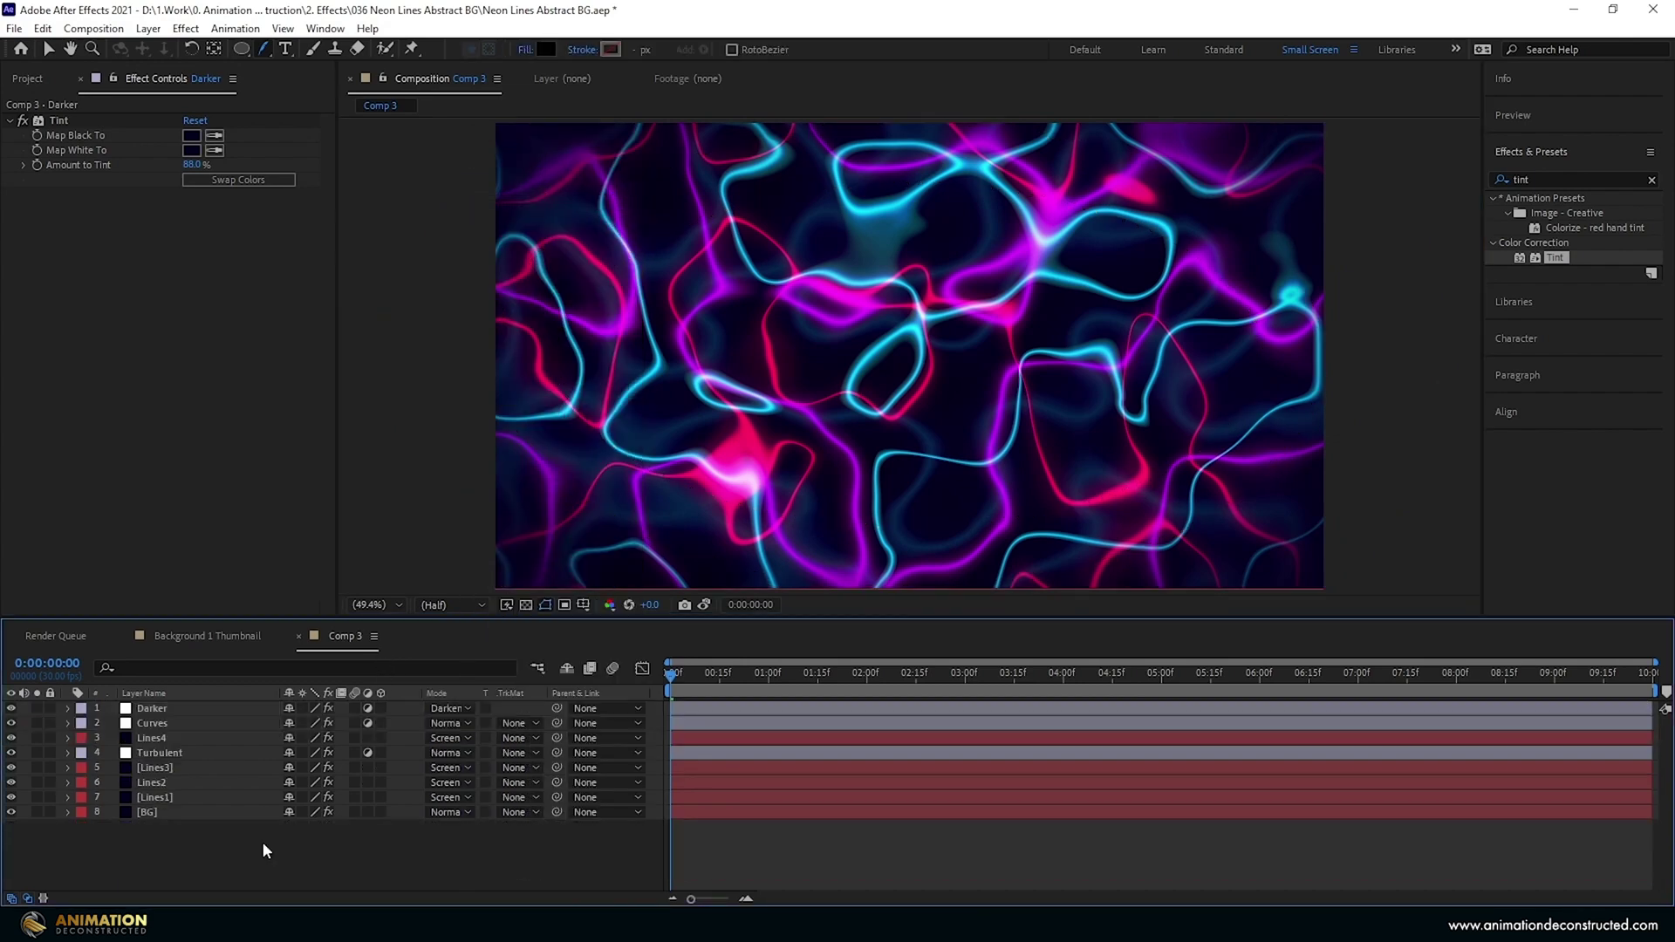
{"action": "right_click", "coordinate": [138, 842]}
{"action": "mouse_move", "coordinate": [197, 650]}
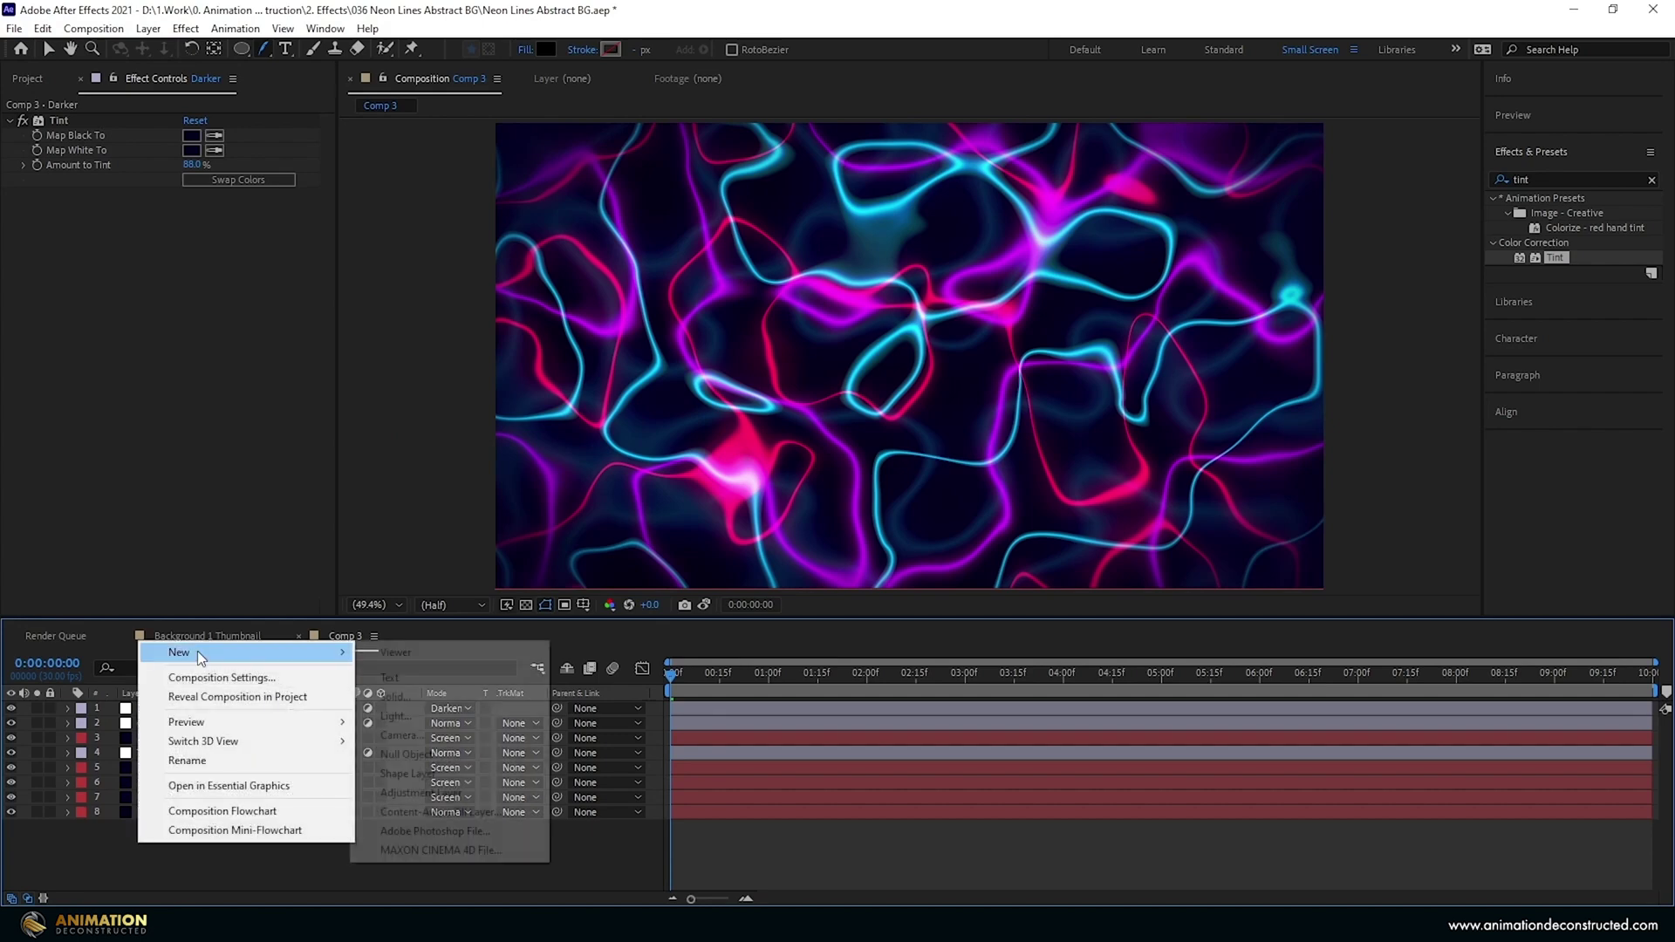
{"action": "left_click", "coordinate": [441, 791]}
{"action": "key", "text": "Return"}
{"action": "type", "text": "Glow"}
Step: Apply the Glow effect with Threshold 80% and Radius 140
{"action": "left_click", "coordinate": [1561, 180]}
{"action": "type", "text": "glow"}
{"action": "double_click", "coordinate": [1553, 287]}
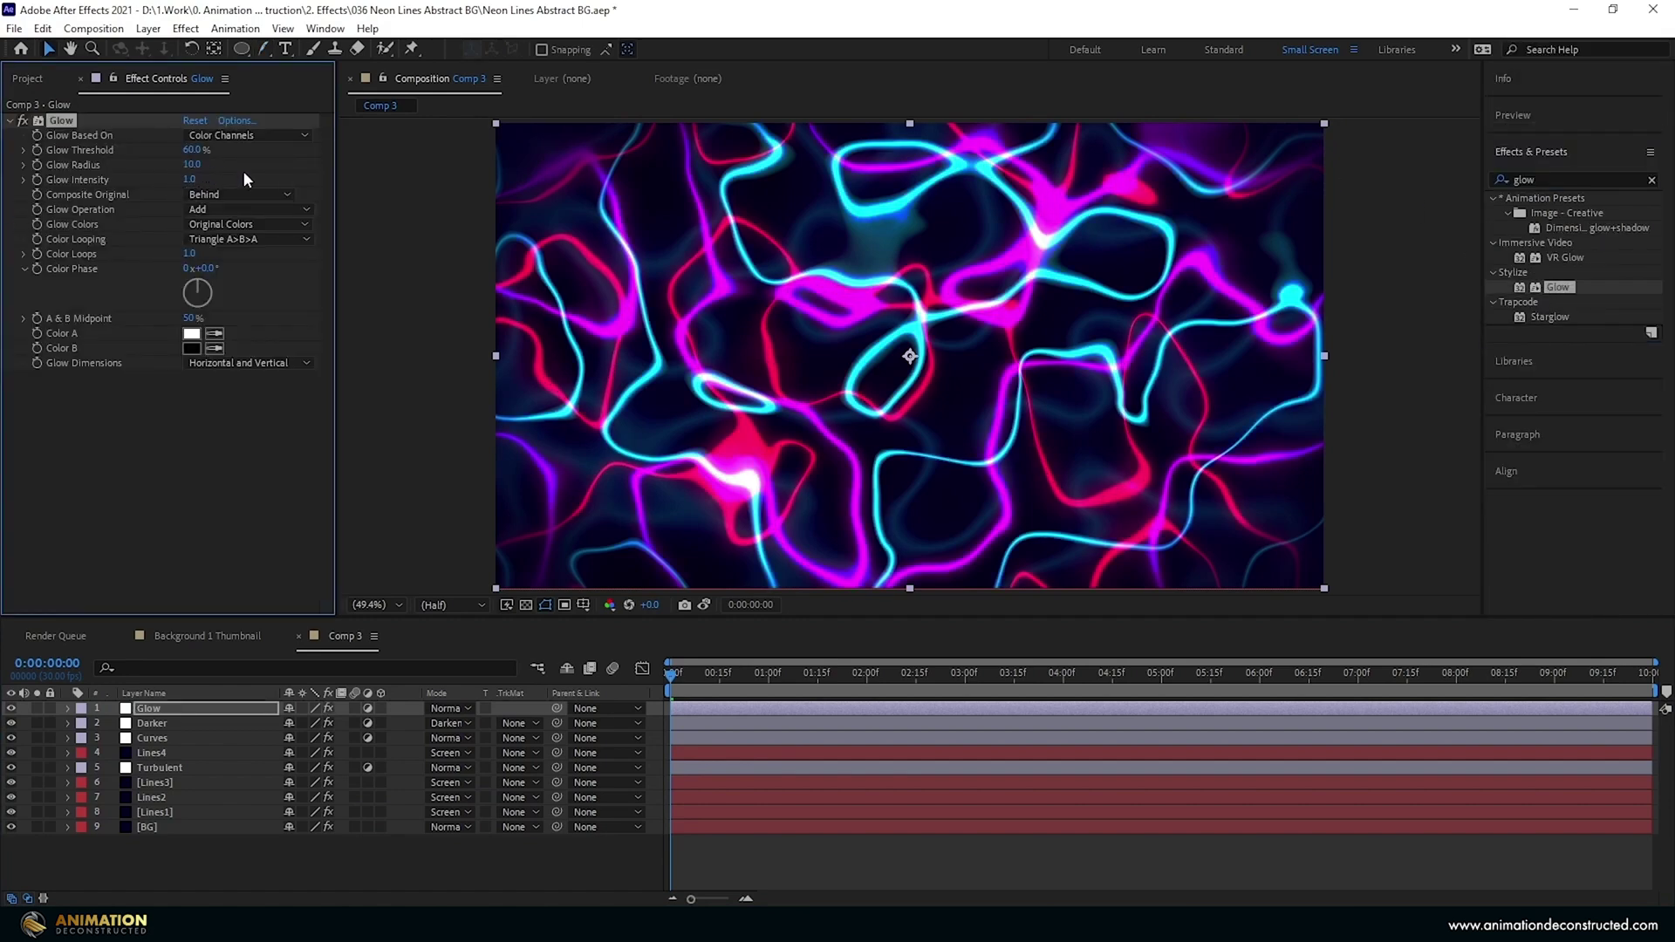
{"action": "left_click_drag", "start_coordinate": [190, 149], "coordinate": [186, 149]}
{"action": "left_click", "coordinate": [187, 149]}
{"action": "type", "text": "80"}
{"action": "left_click", "coordinate": [201, 164]}
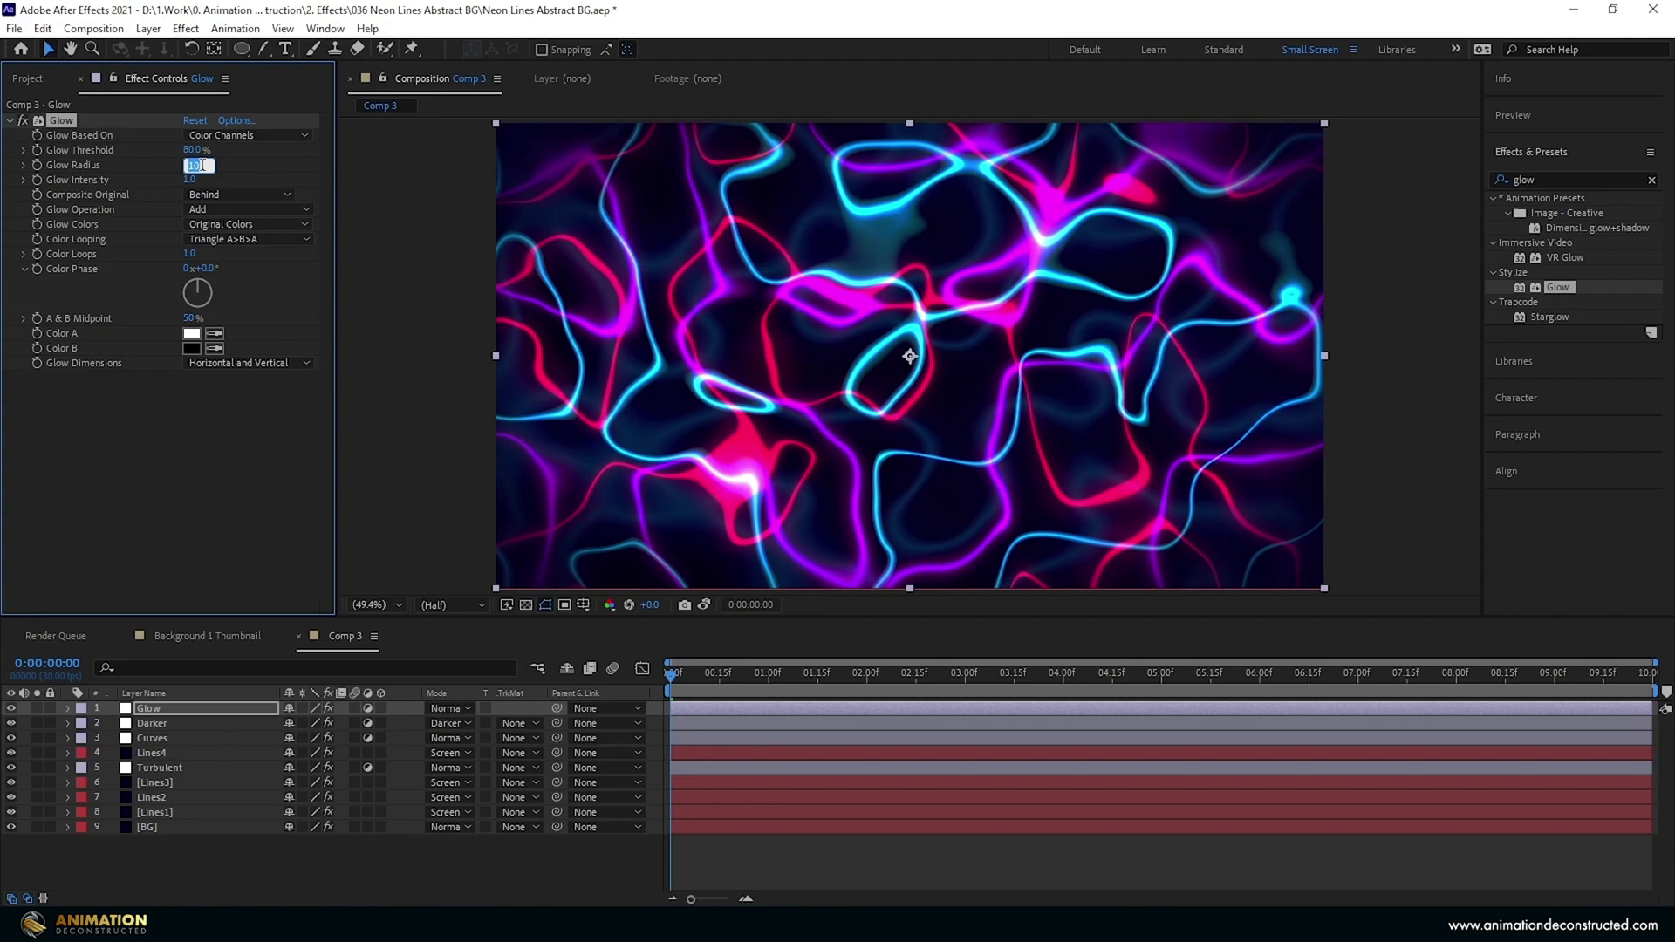
{"action": "type", "text": "140"}
{"action": "key", "text": "Return"}
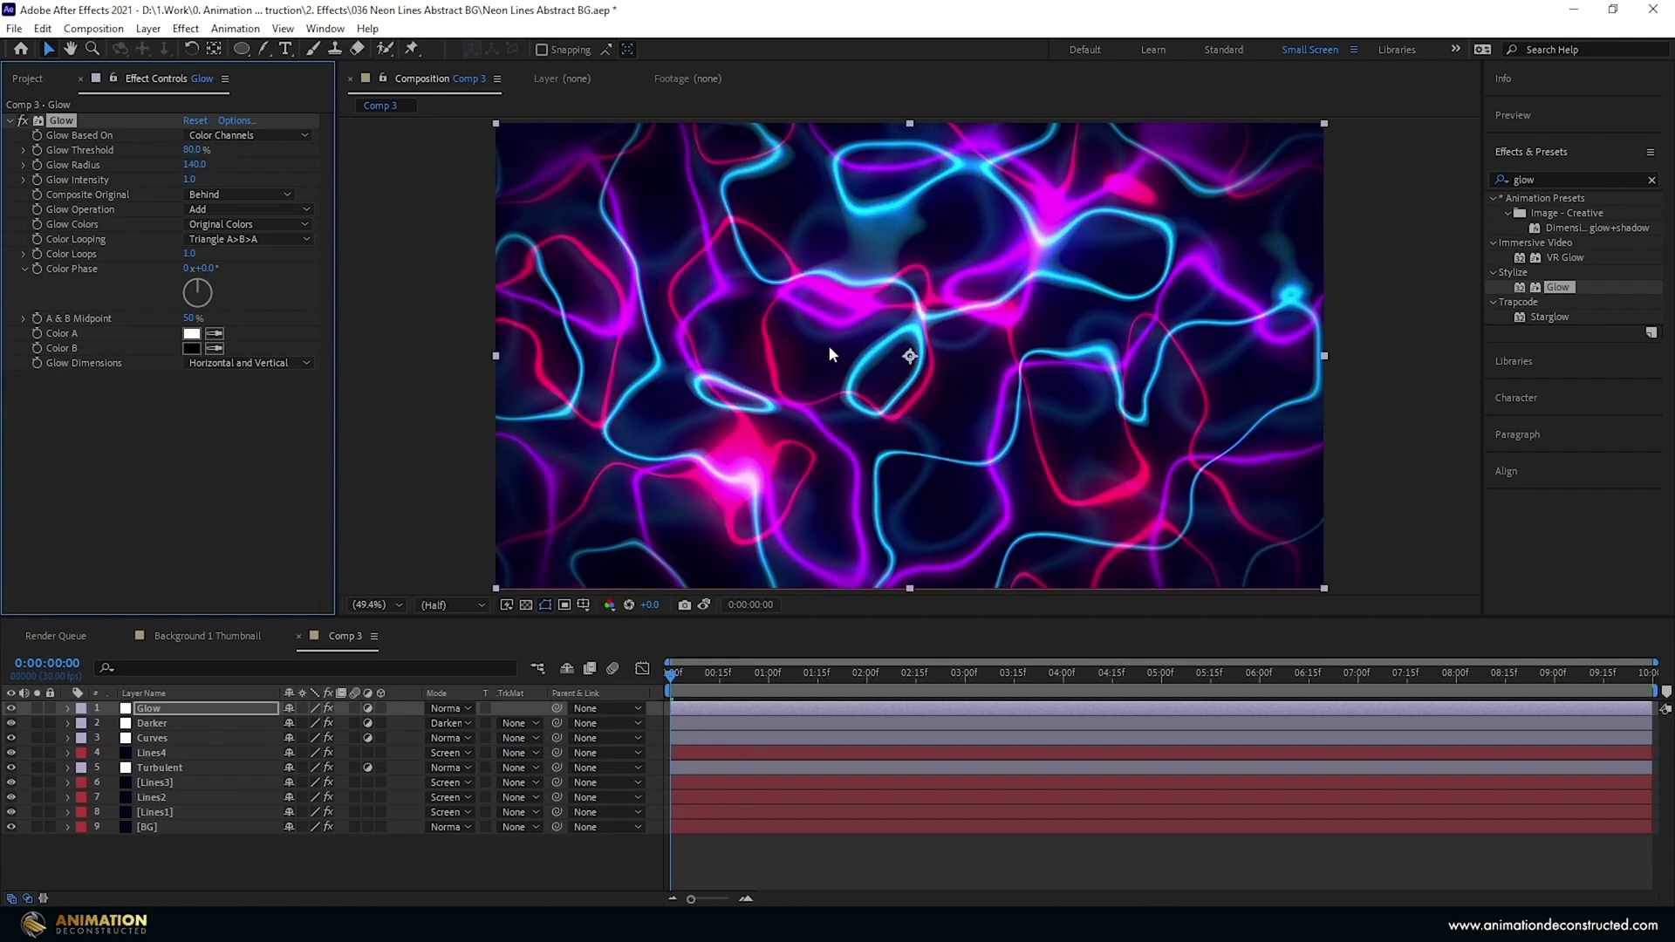
Step: Add a new adjustment layer named Blur
{"action": "right_click", "coordinate": [166, 849]}
{"action": "mouse_move", "coordinate": [228, 657]}
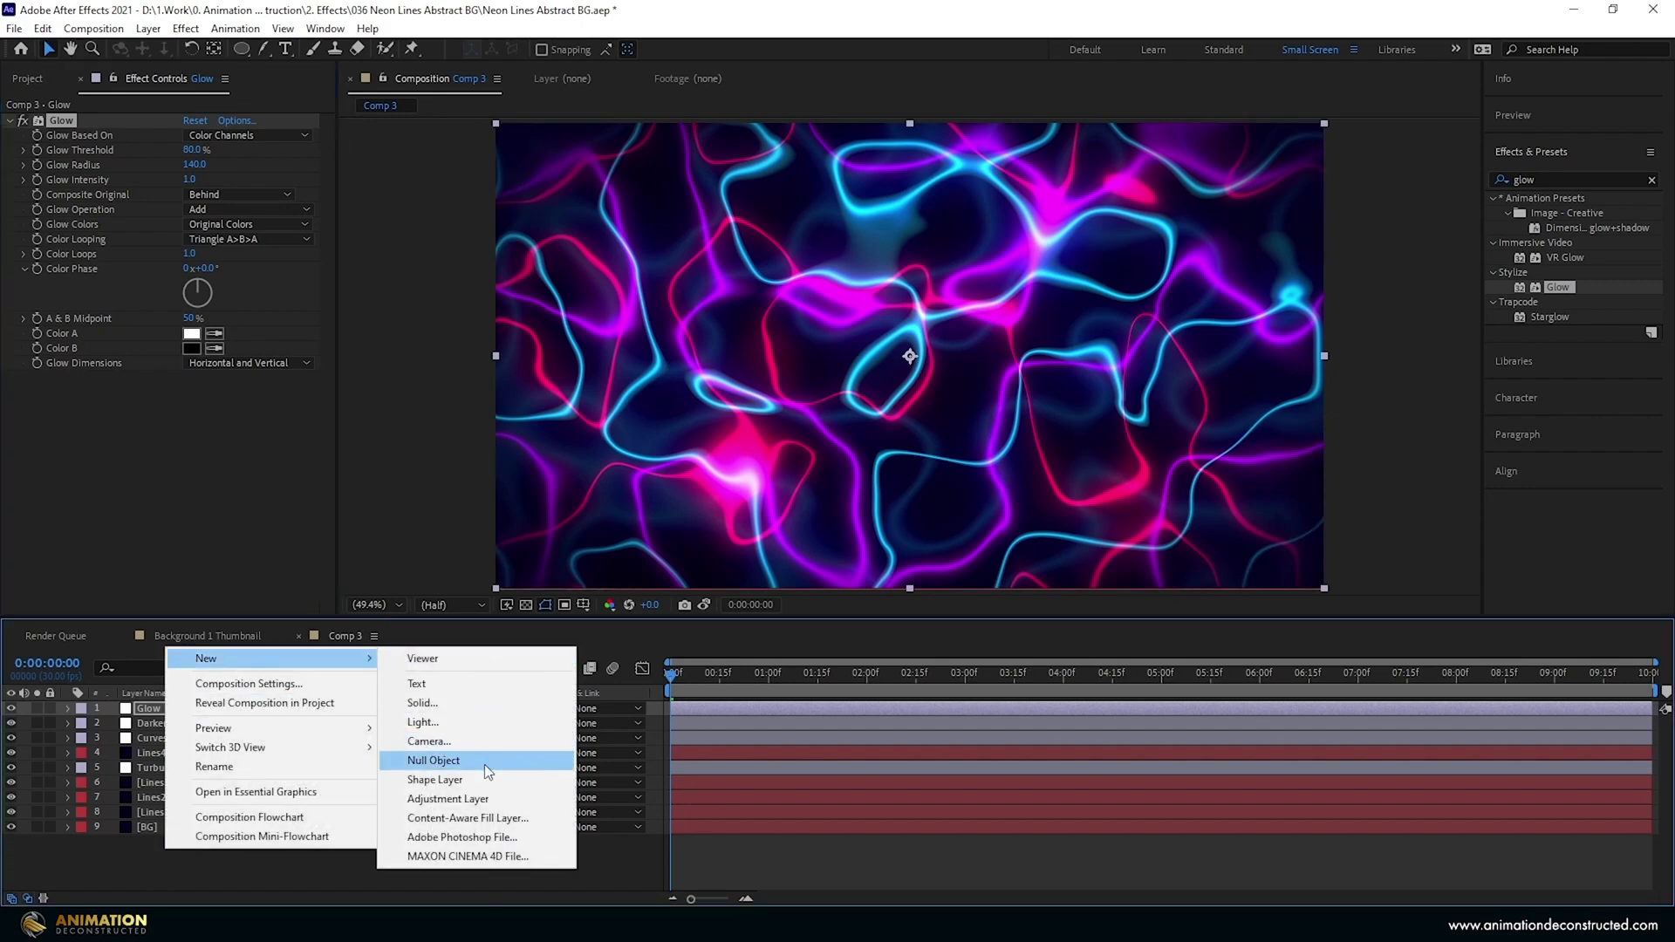
{"action": "left_click", "coordinate": [488, 794]}
{"action": "key", "text": "Return"}
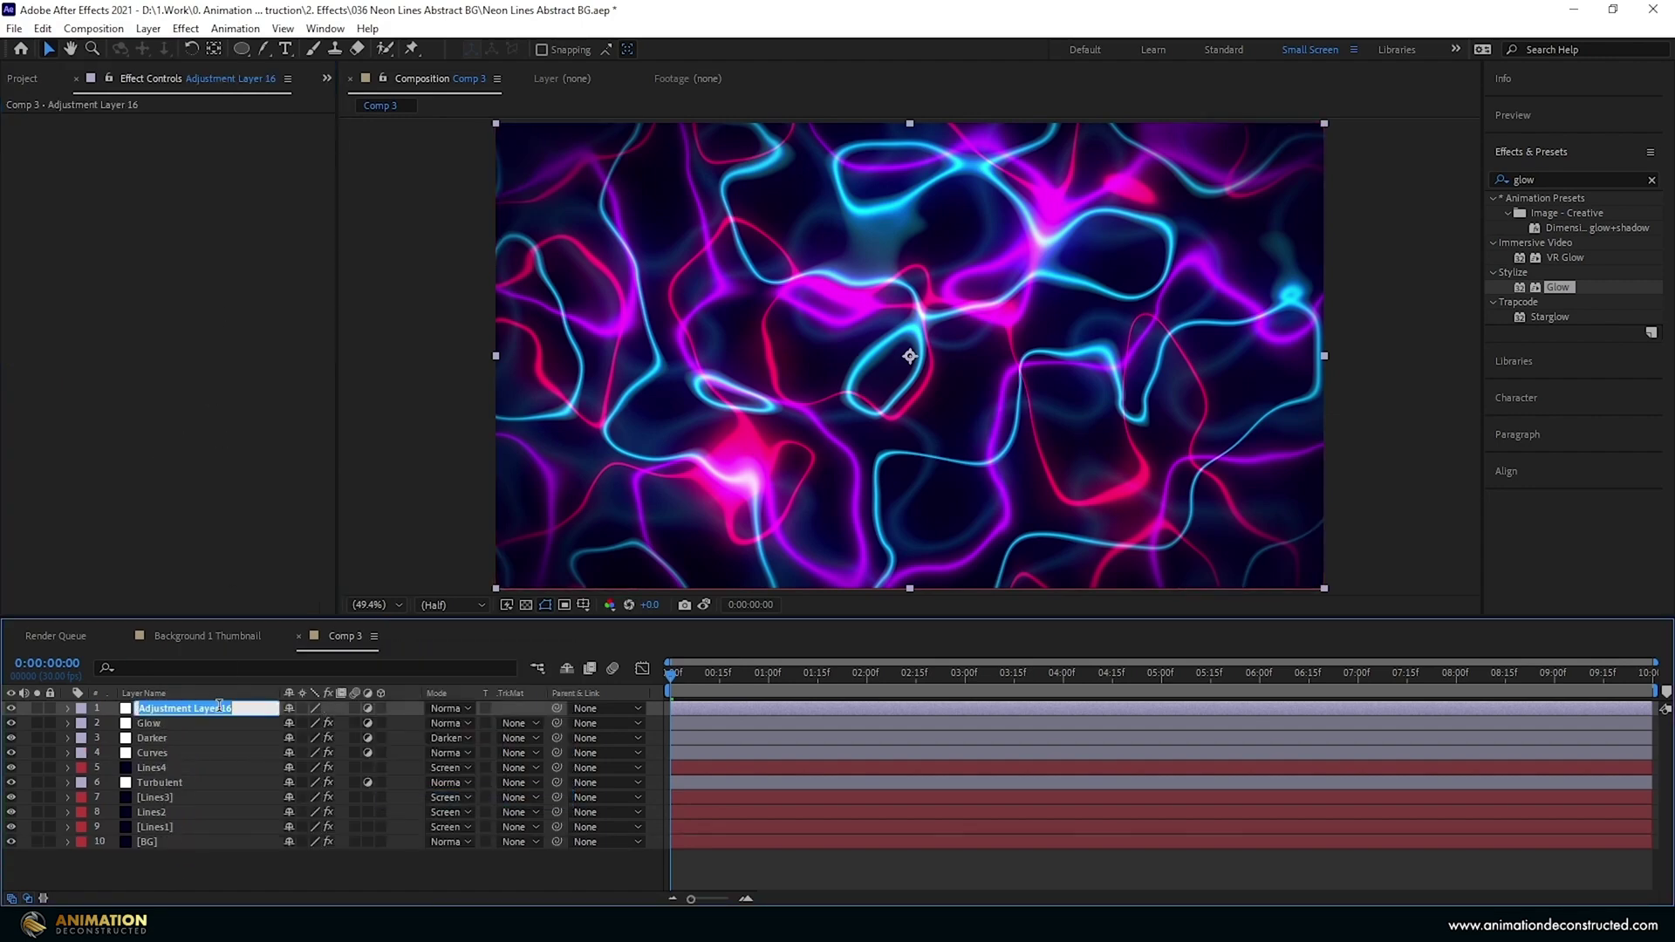
{"action": "type", "text": "Blur"}
{"action": "key", "text": "Return"}
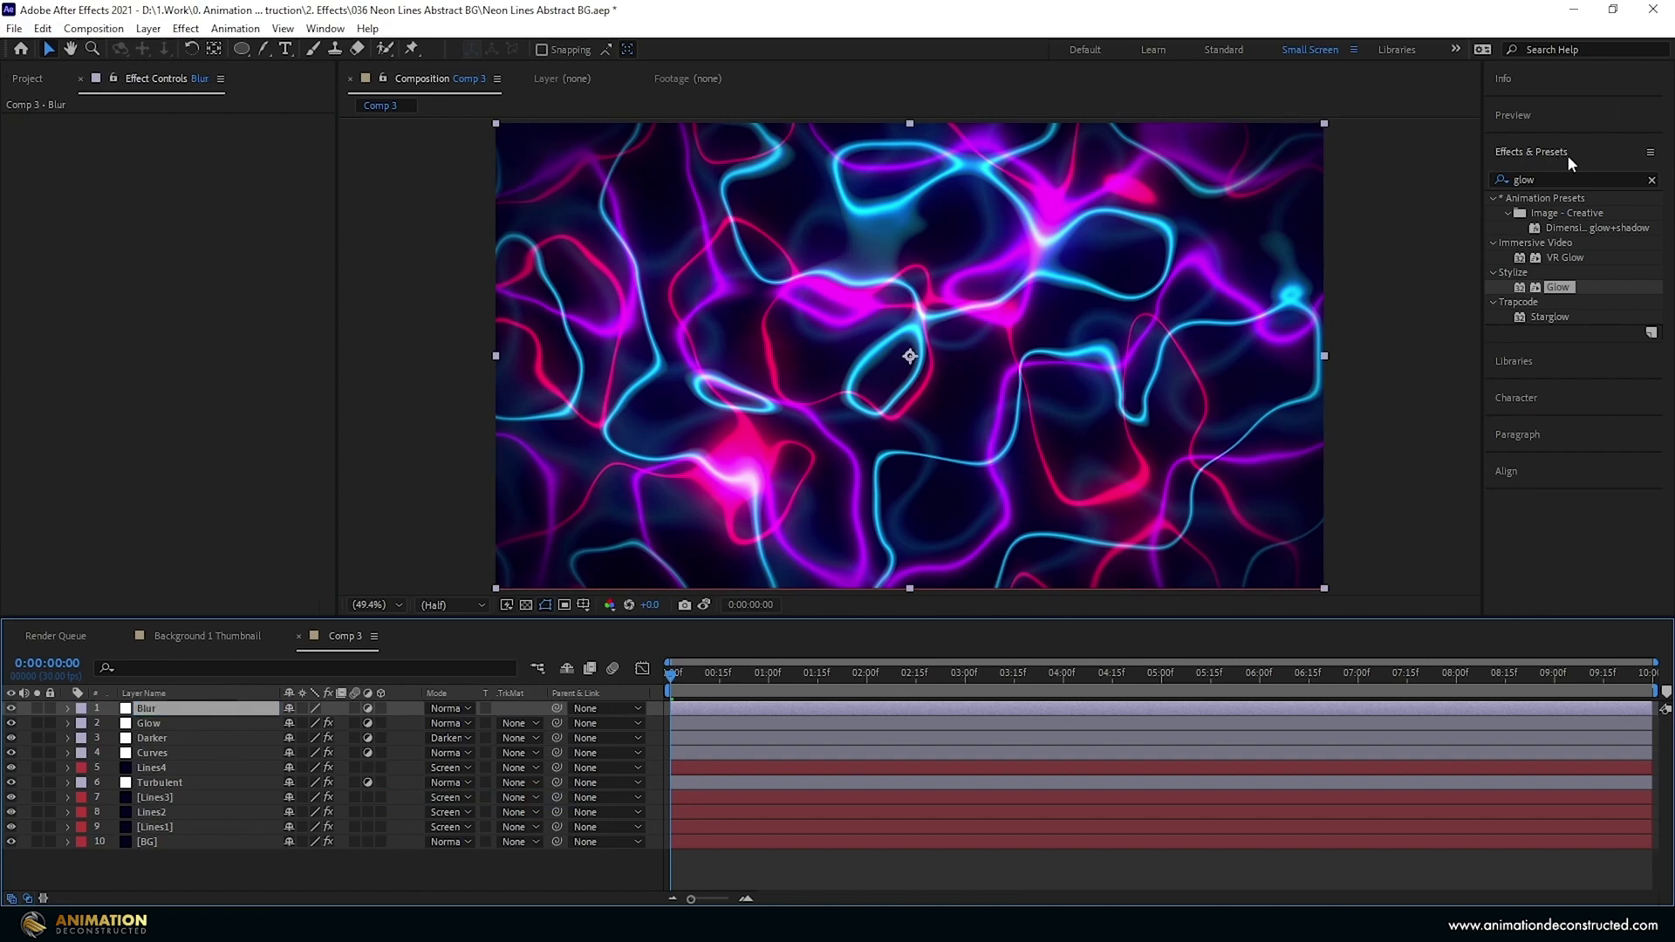
Step: Apply CC Radial Blur to the Blur layer
{"action": "left_click", "coordinate": [1567, 179]}
{"action": "type", "text": "cc r"}
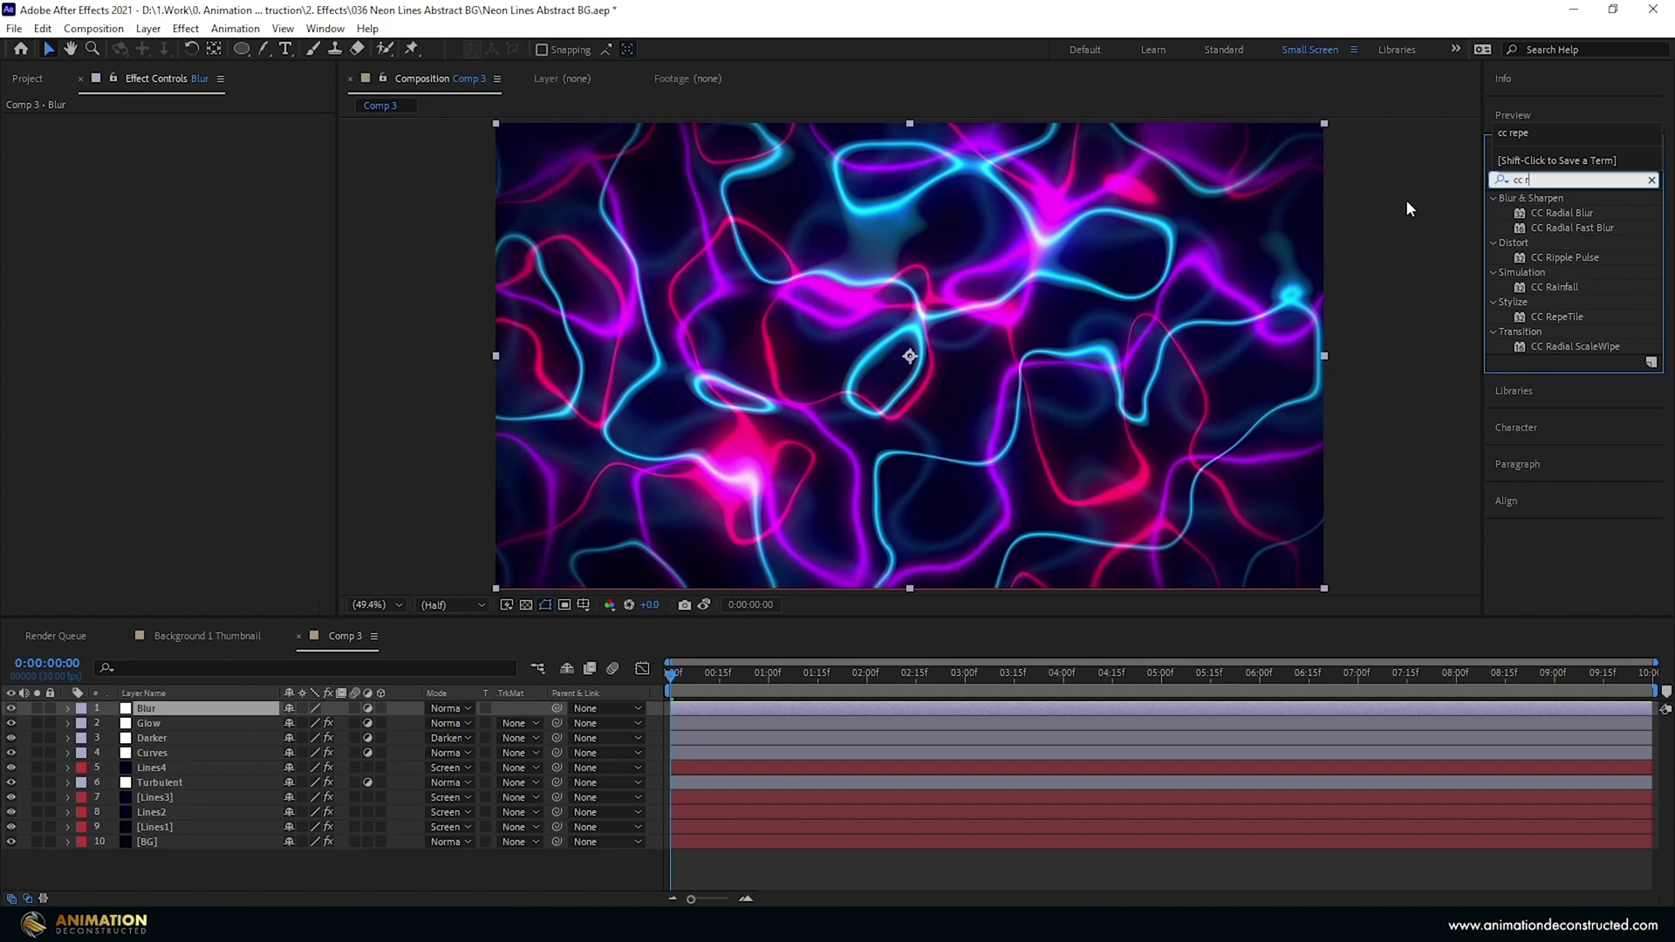
{"action": "type", "text": "AD"}
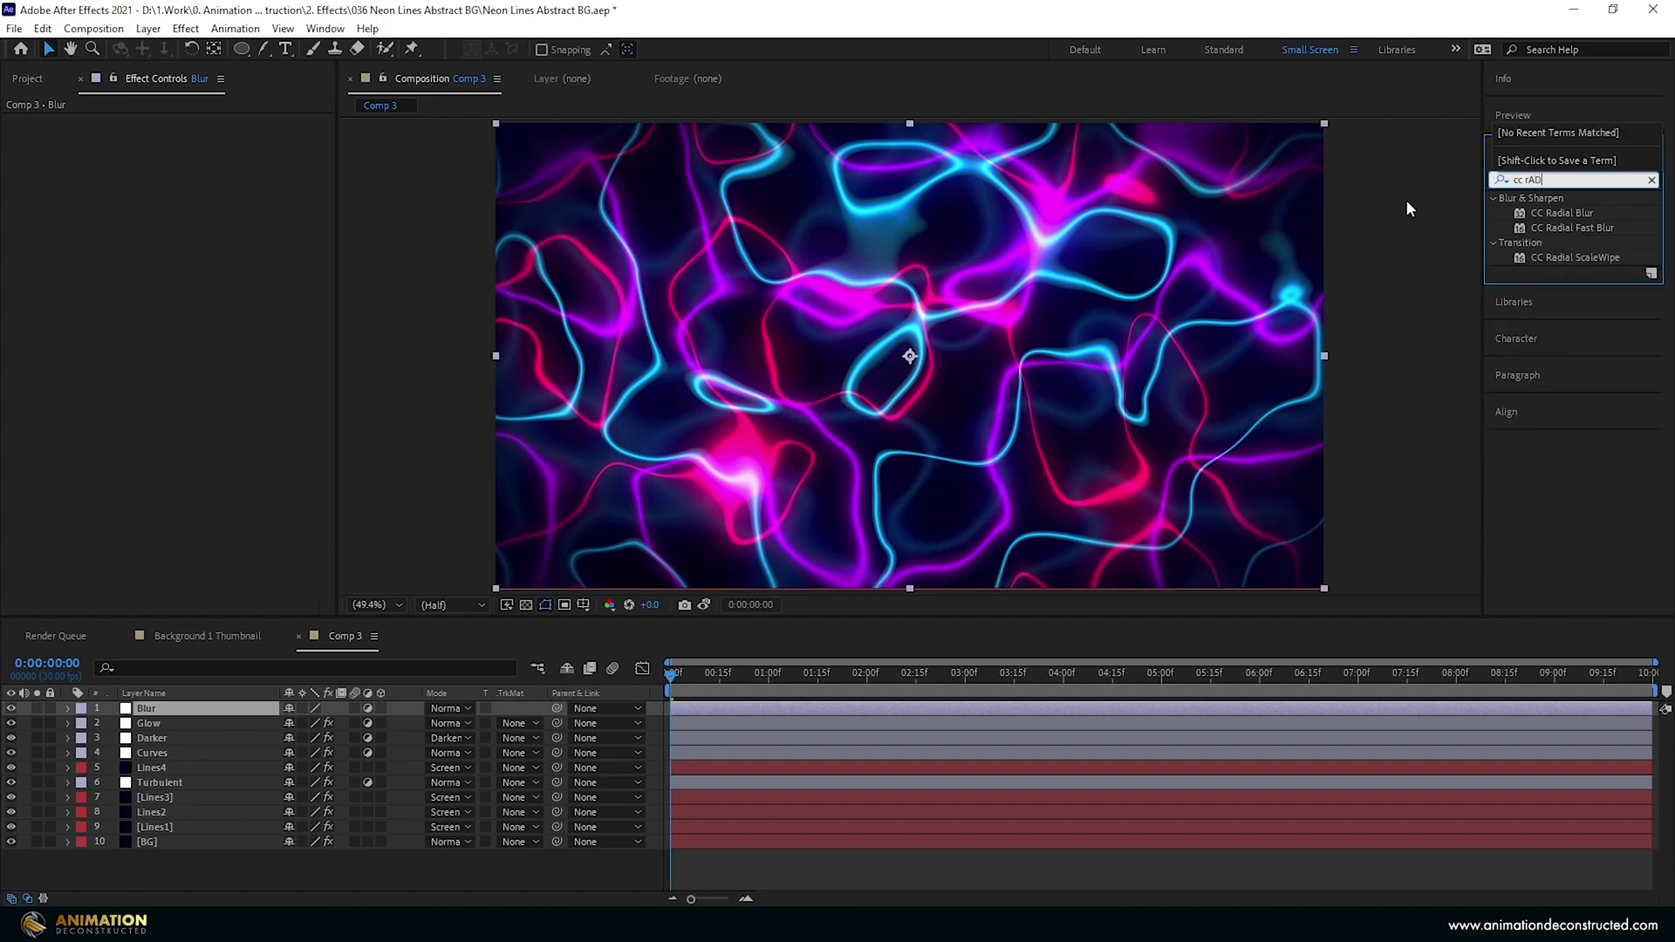
{"action": "left_click", "coordinate": [1561, 214]}
{"action": "left_click_drag", "start_coordinate": [1562, 214], "coordinate": [234, 117]}
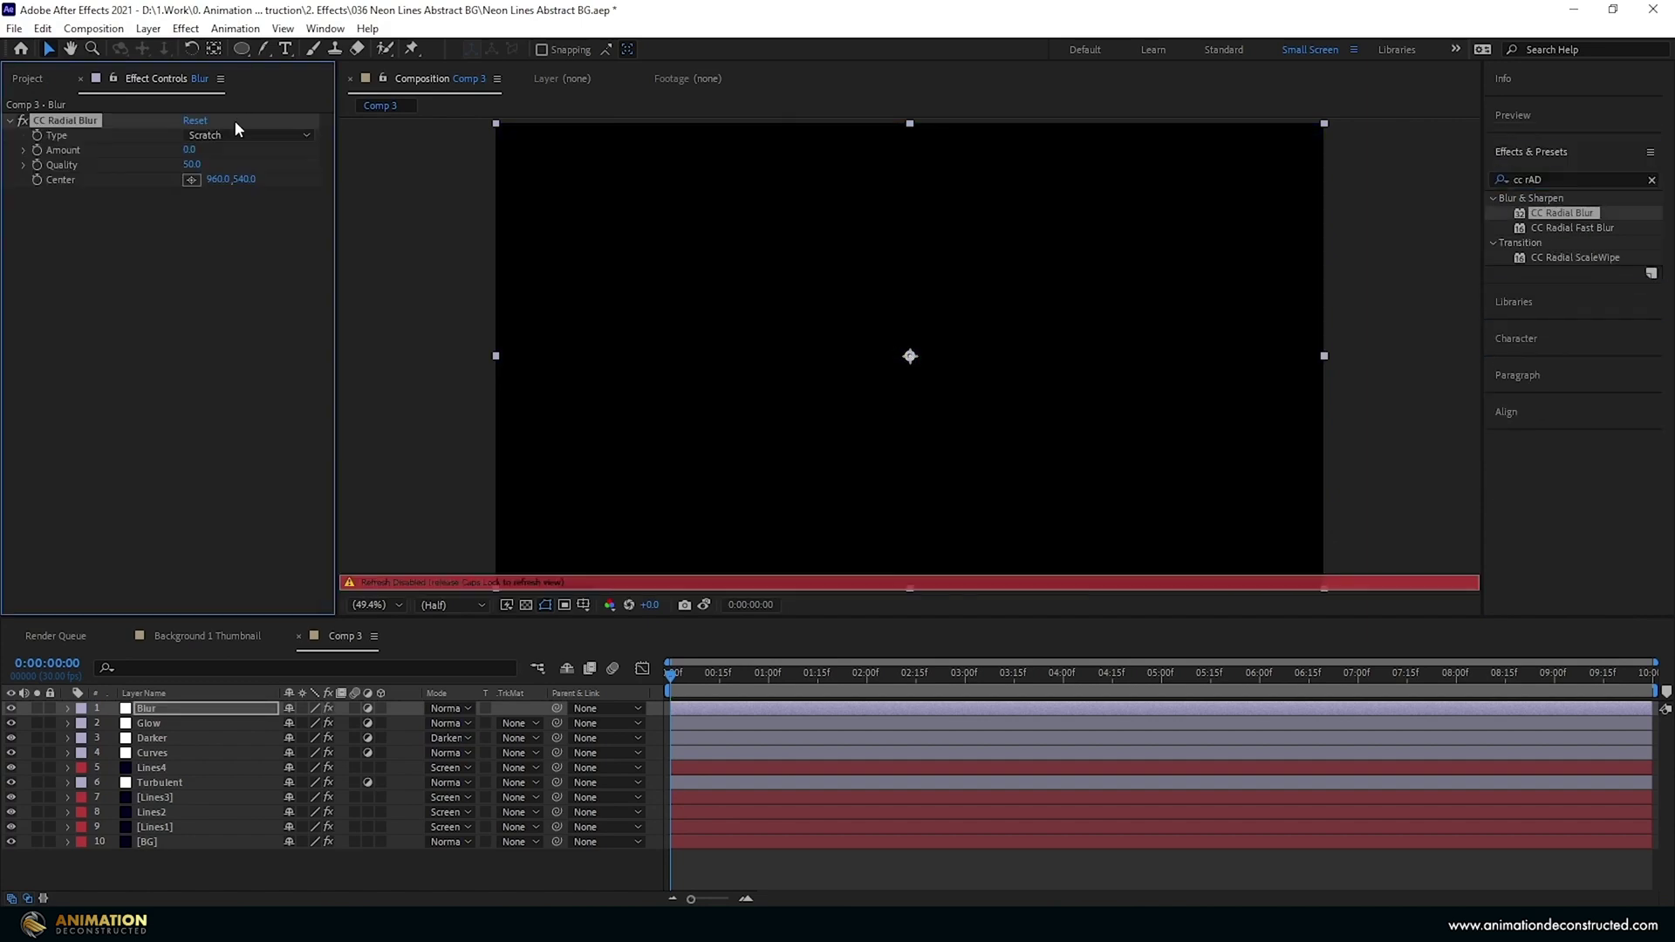
{"action": "key", "text": "Caps_Lock"}
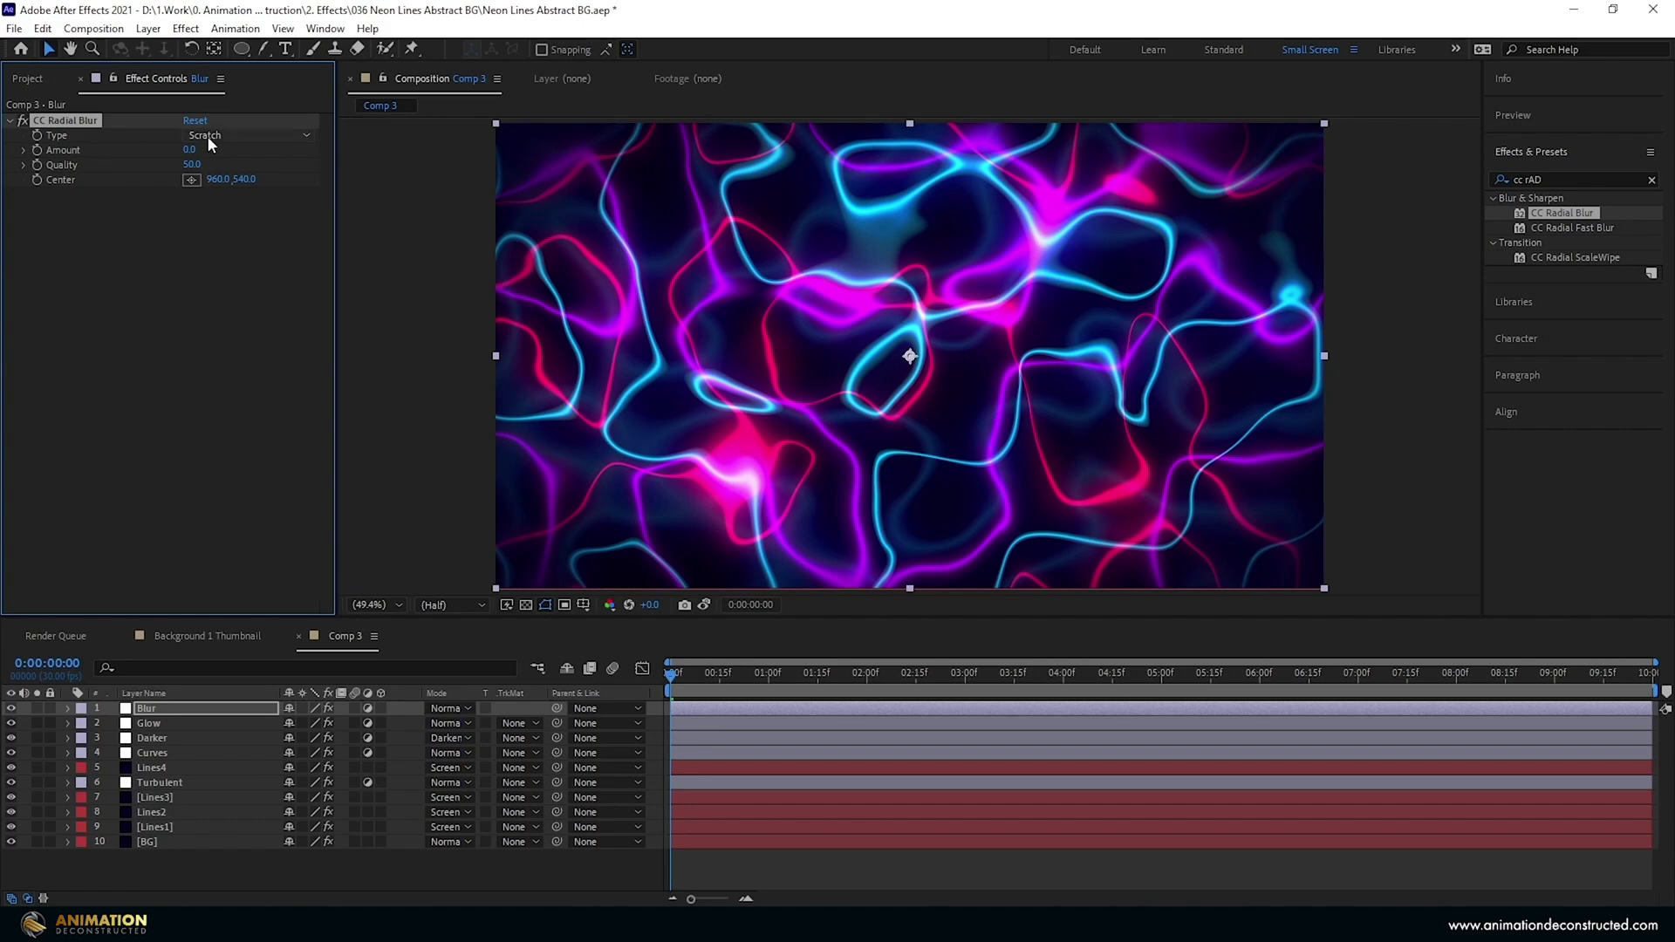
Step: Set the radial blur type to Centered Zoom with Amount 7
{"action": "left_click", "coordinate": [207, 136]}
{"action": "left_click", "coordinate": [229, 187]}
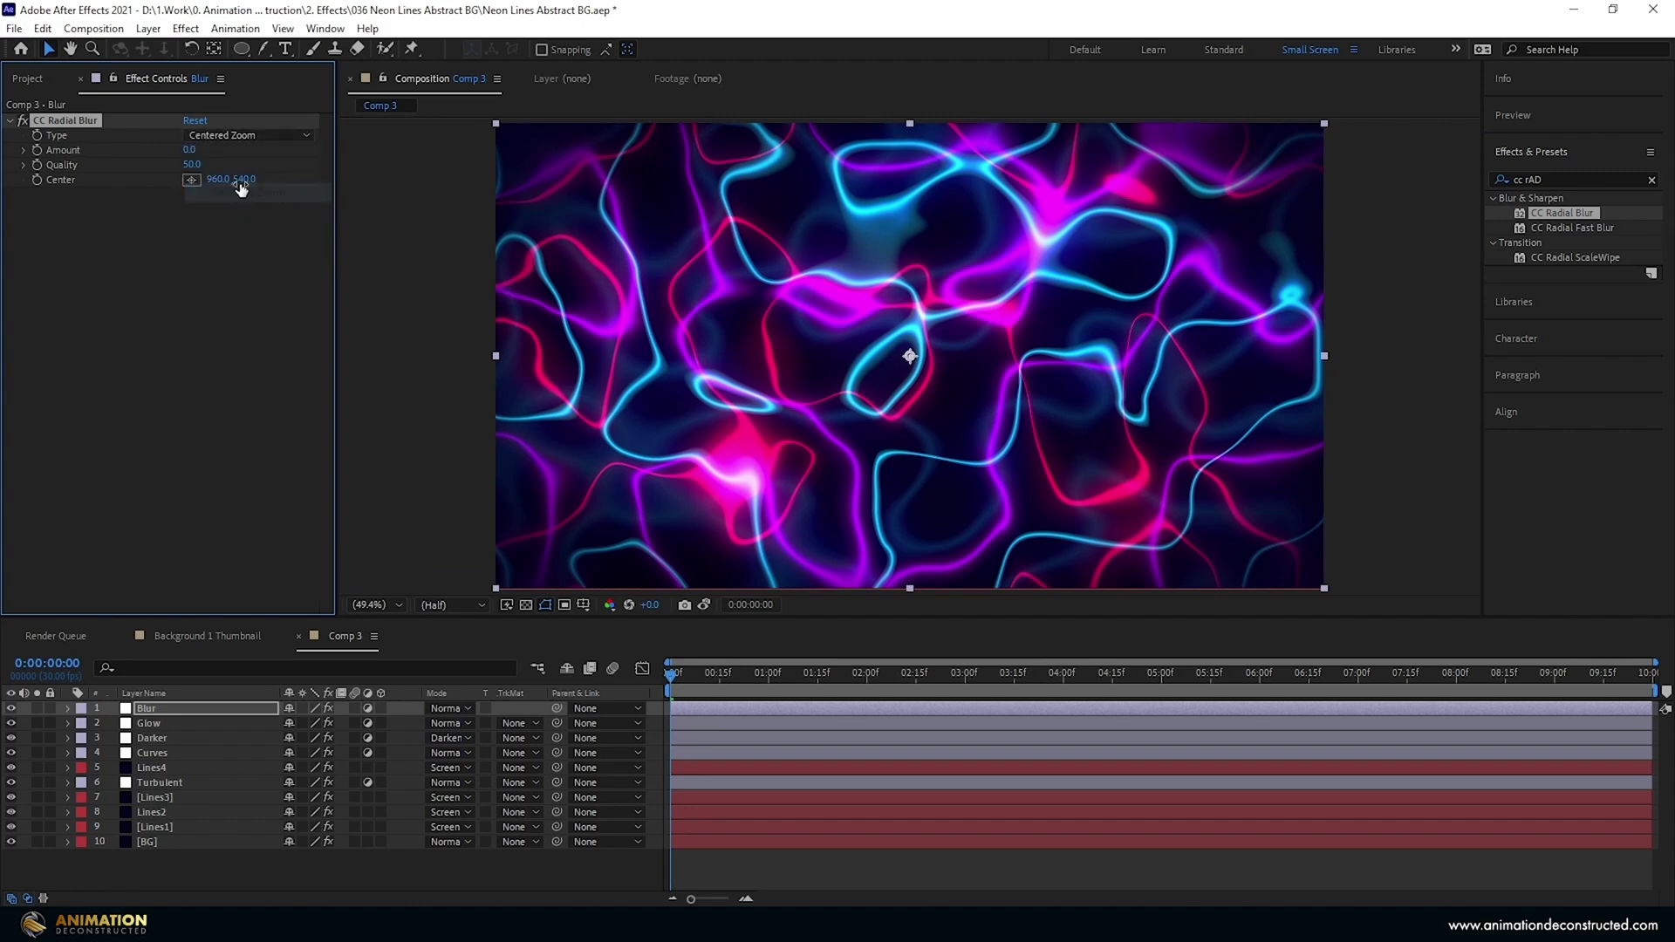
{"action": "left_click_drag", "start_coordinate": [197, 148], "coordinate": [217, 149]}
{"action": "left_click", "coordinate": [193, 150]}
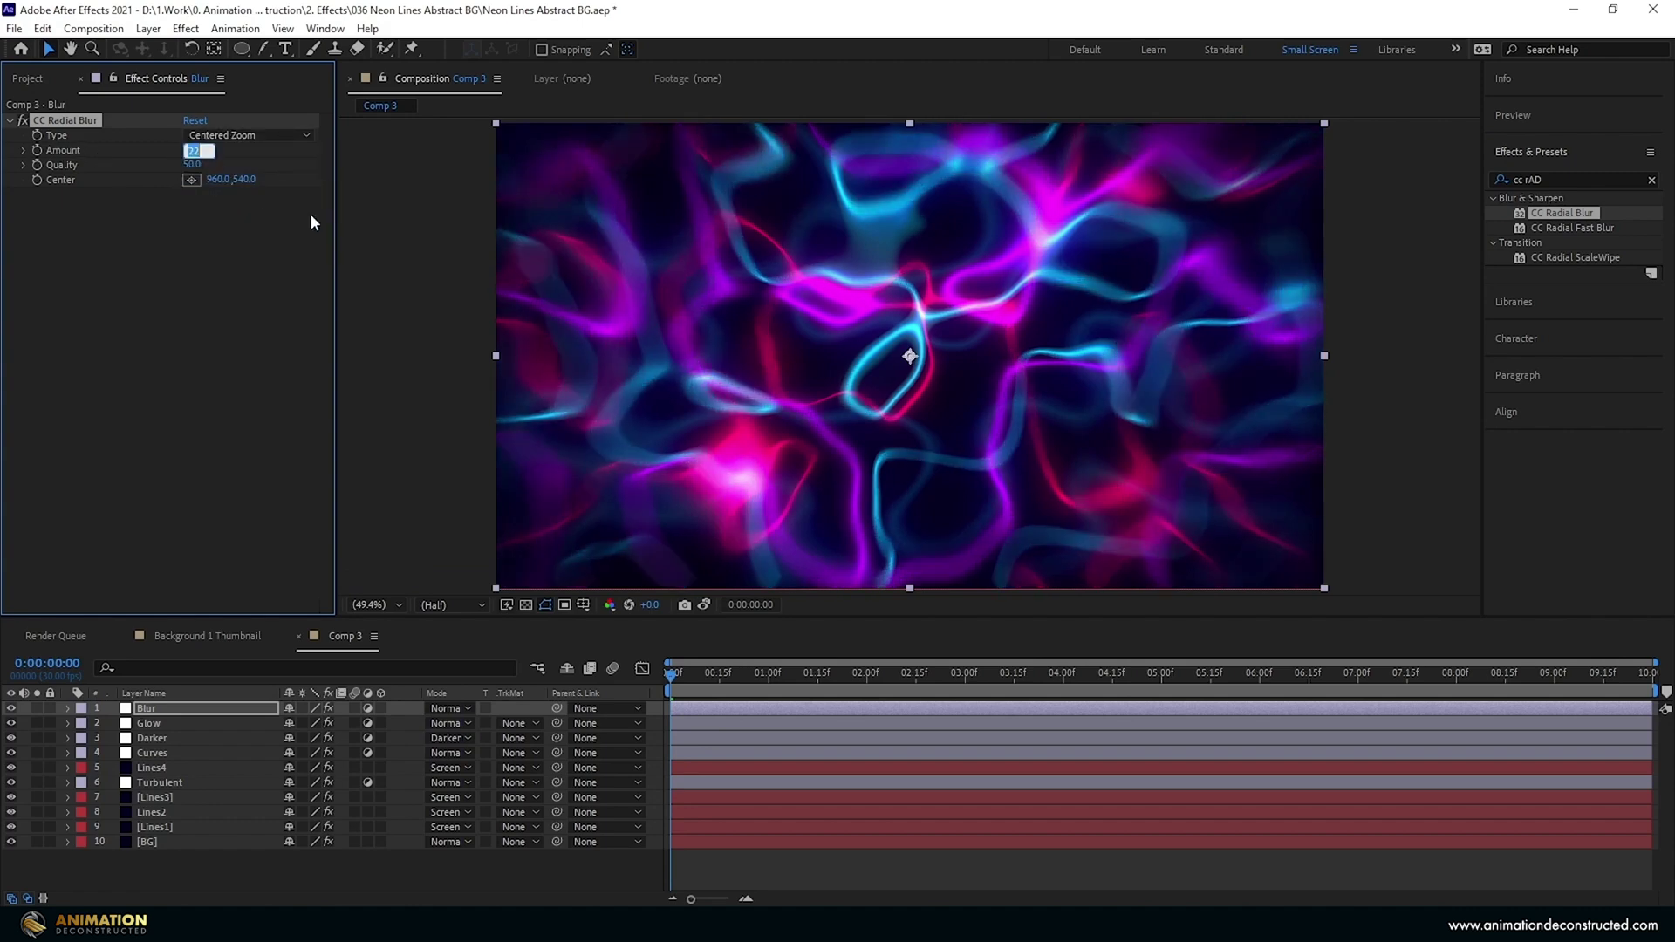
{"action": "type", "text": "7"}
{"action": "key", "text": "Return"}
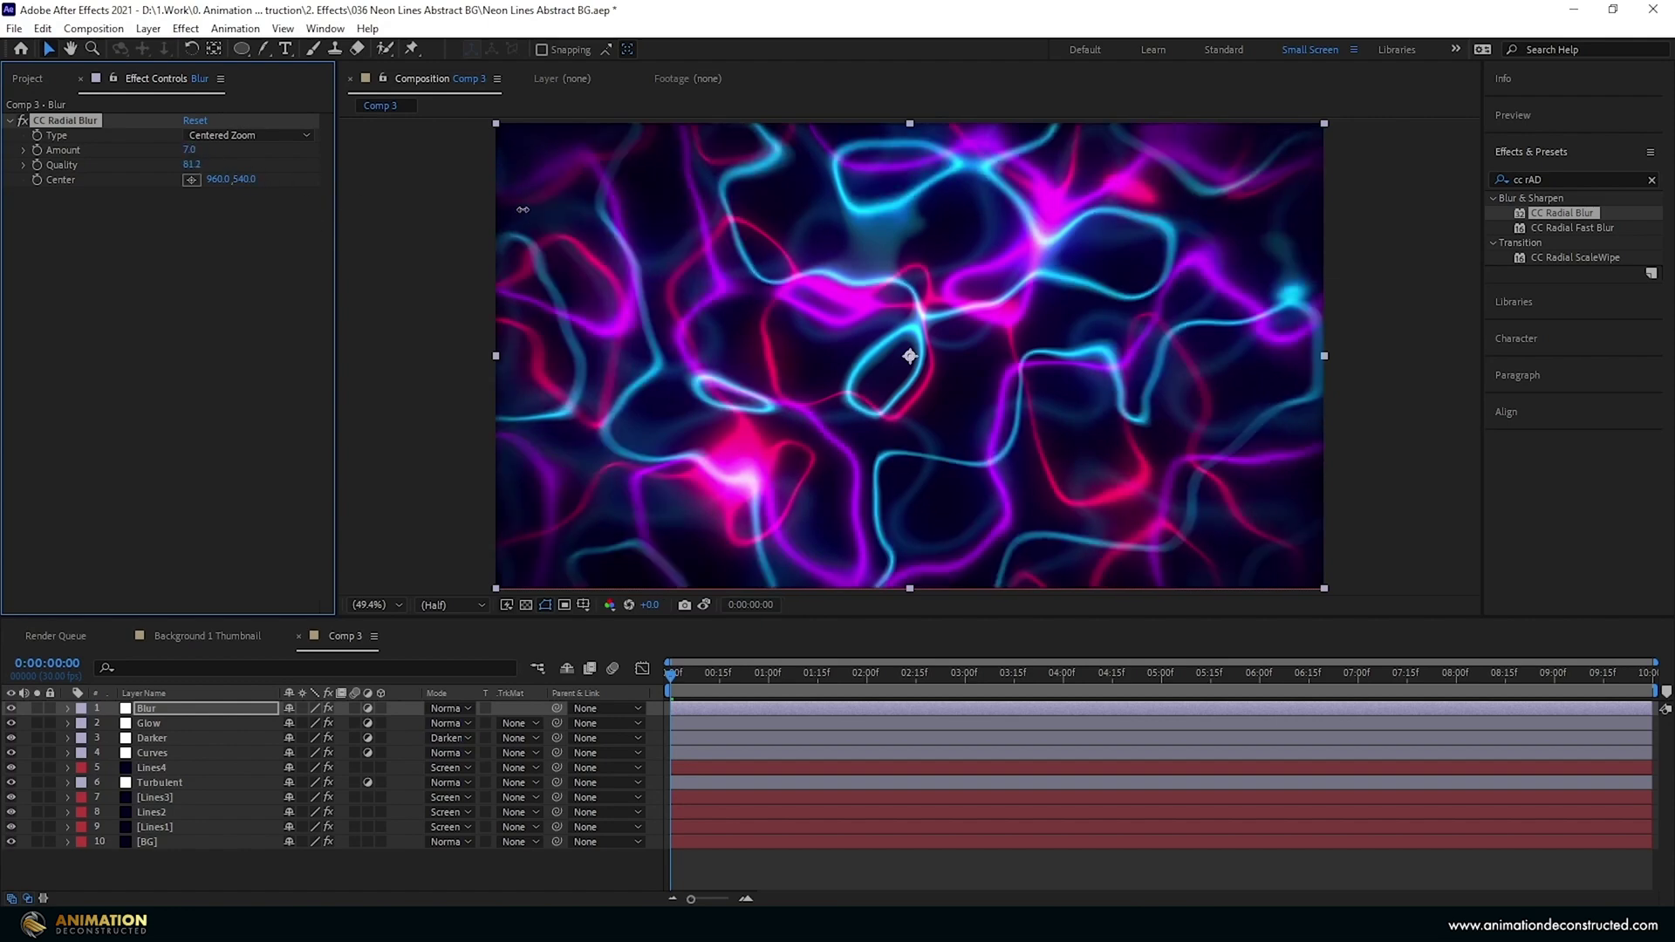
{"action": "left_click", "coordinate": [194, 164]}
Step: Set the radial blur Quality to 100 and add an adjustment layer named Distort
{"action": "type", "text": "100"}
{"action": "key", "text": "Return"}
{"action": "right_click", "coordinate": [172, 881]}
{"action": "mouse_move", "coordinate": [231, 695]}
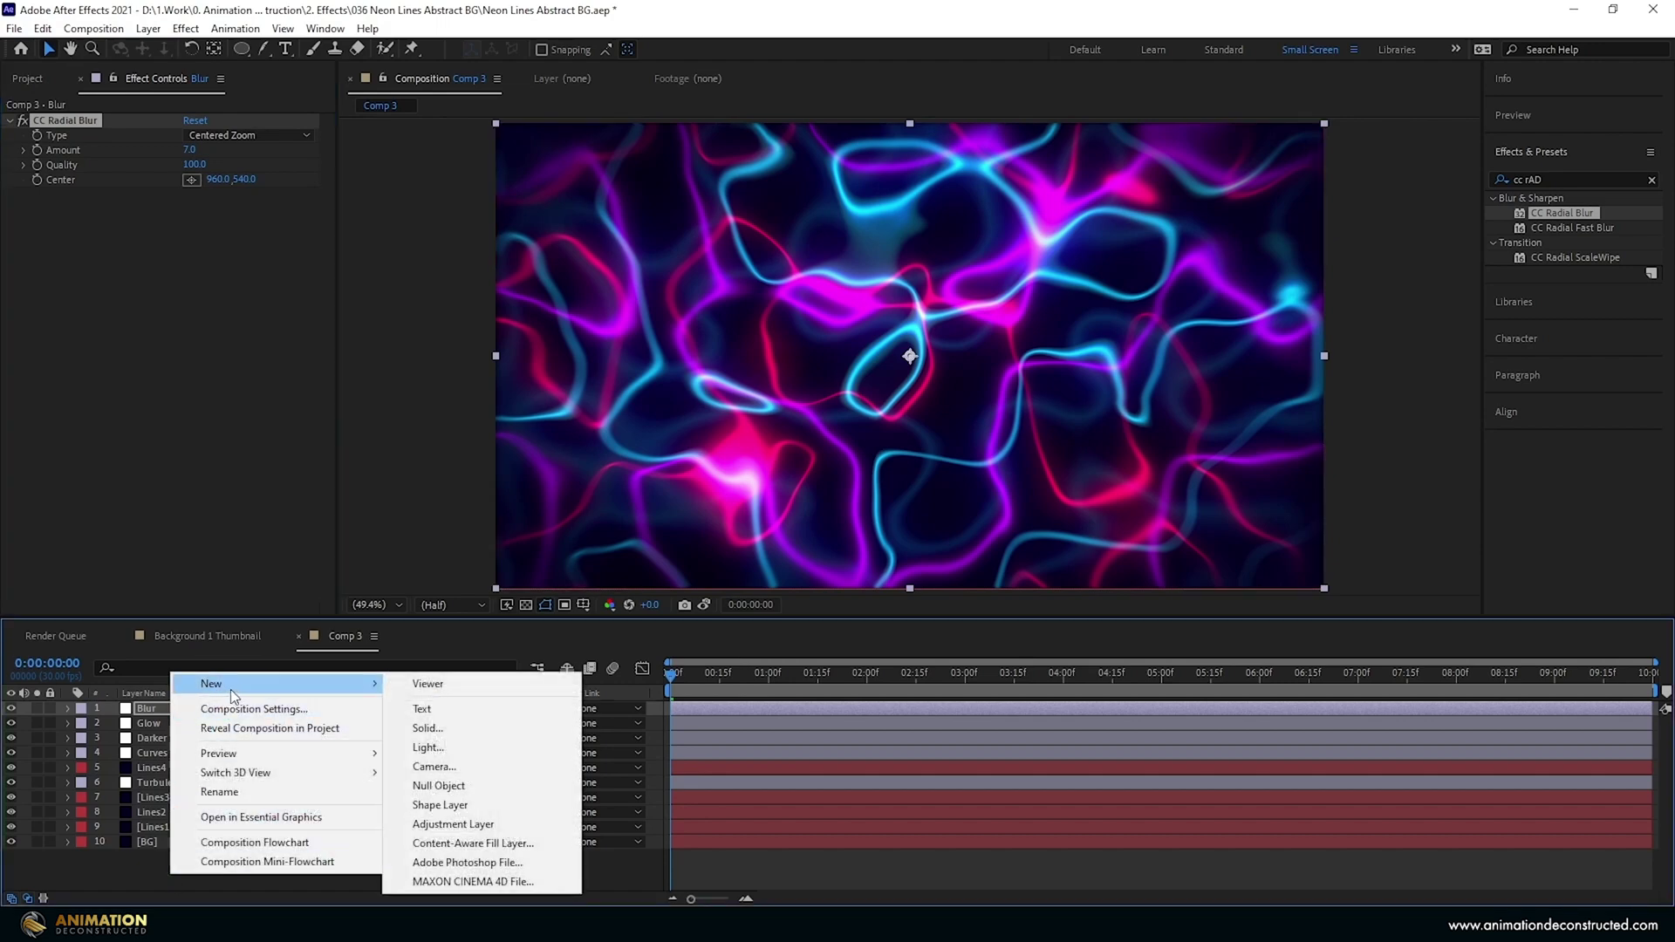
{"action": "left_click", "coordinate": [506, 823]}
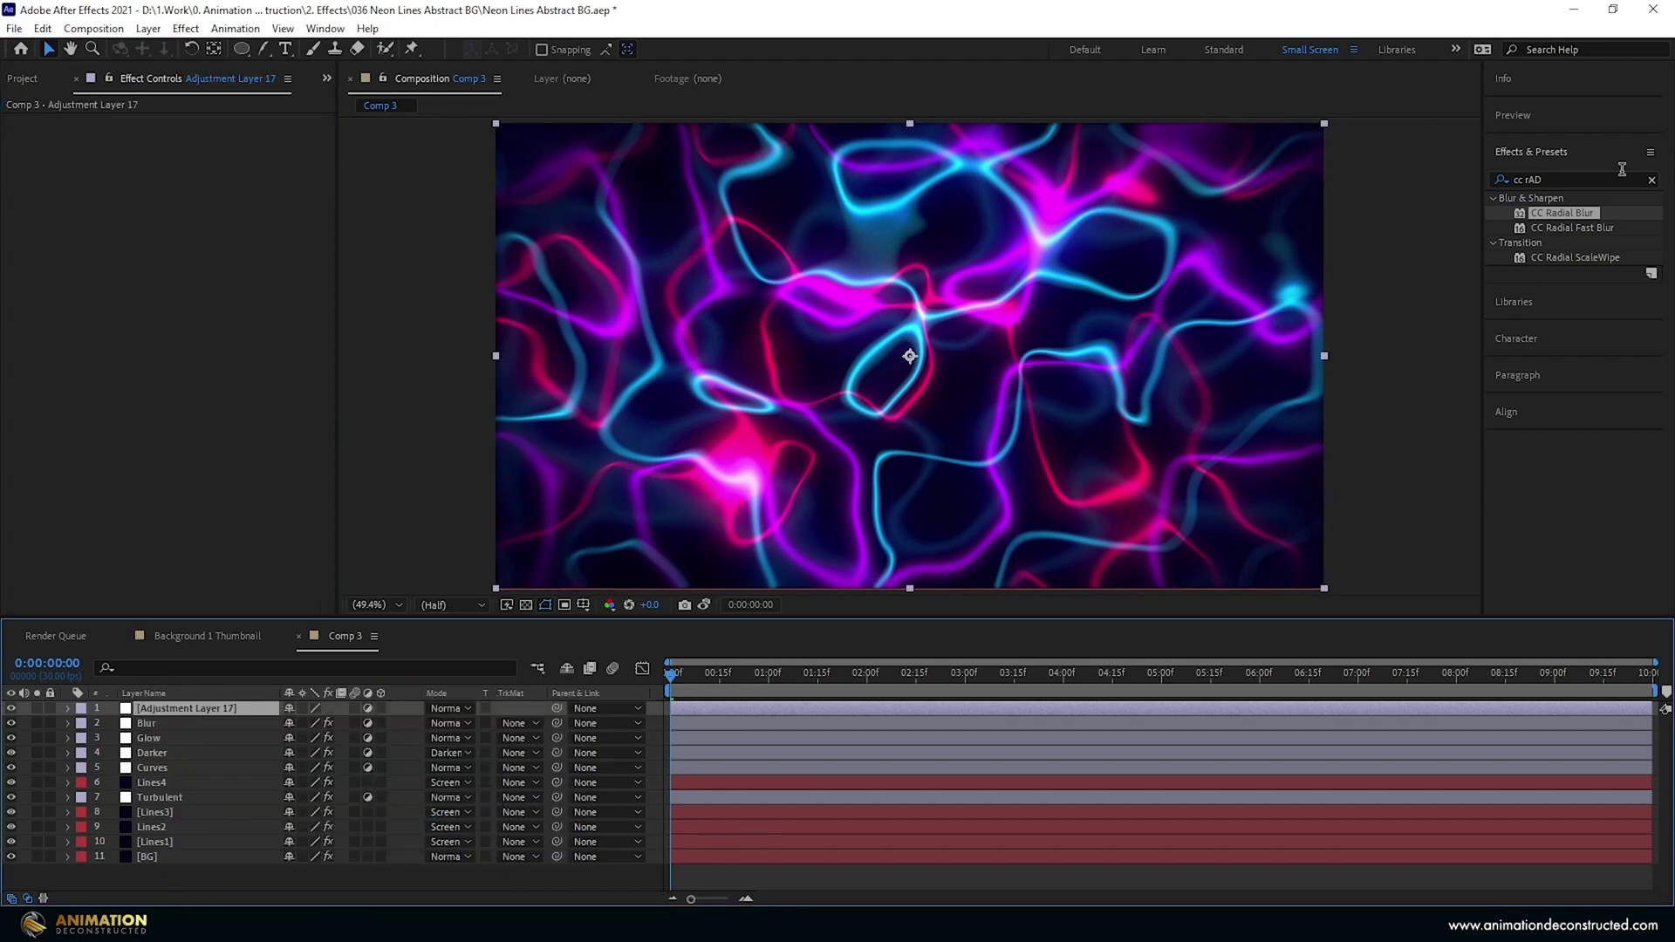
{"action": "key", "text": "Return"}
{"action": "type", "text": "Distort"}
{"action": "key", "text": "Return"}
Step: Apply Turbulent Displace using Turbulent Smoother, Amount 58 and Size 63
{"action": "left_click", "coordinate": [1571, 180]}
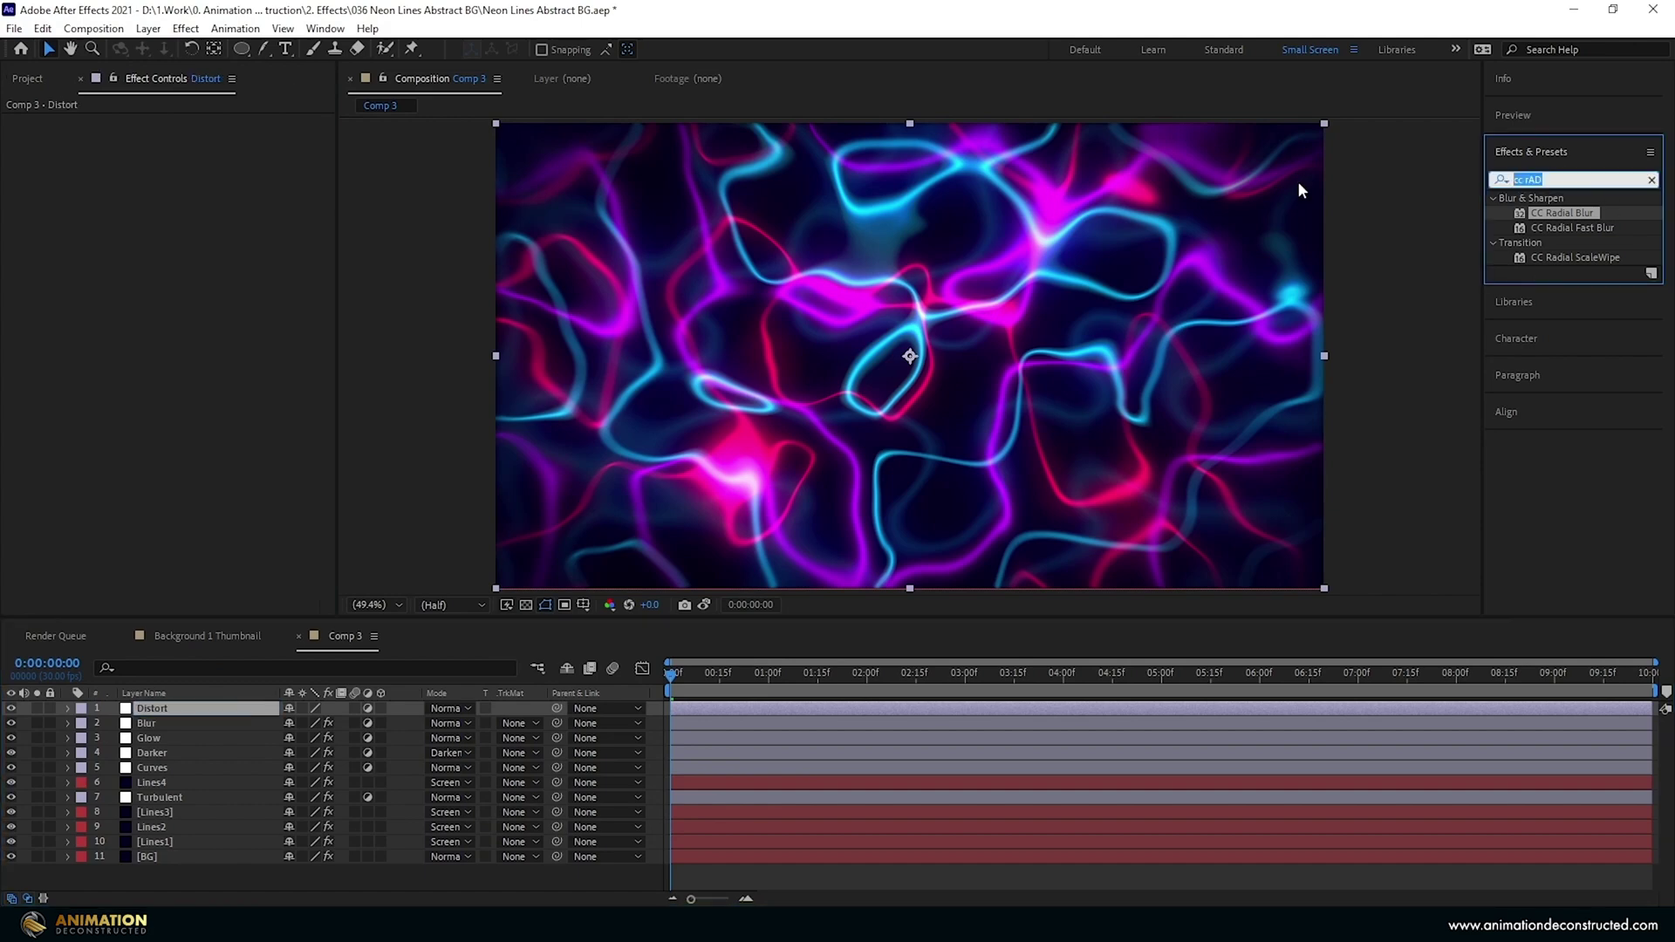
{"action": "type", "text": "turb"}
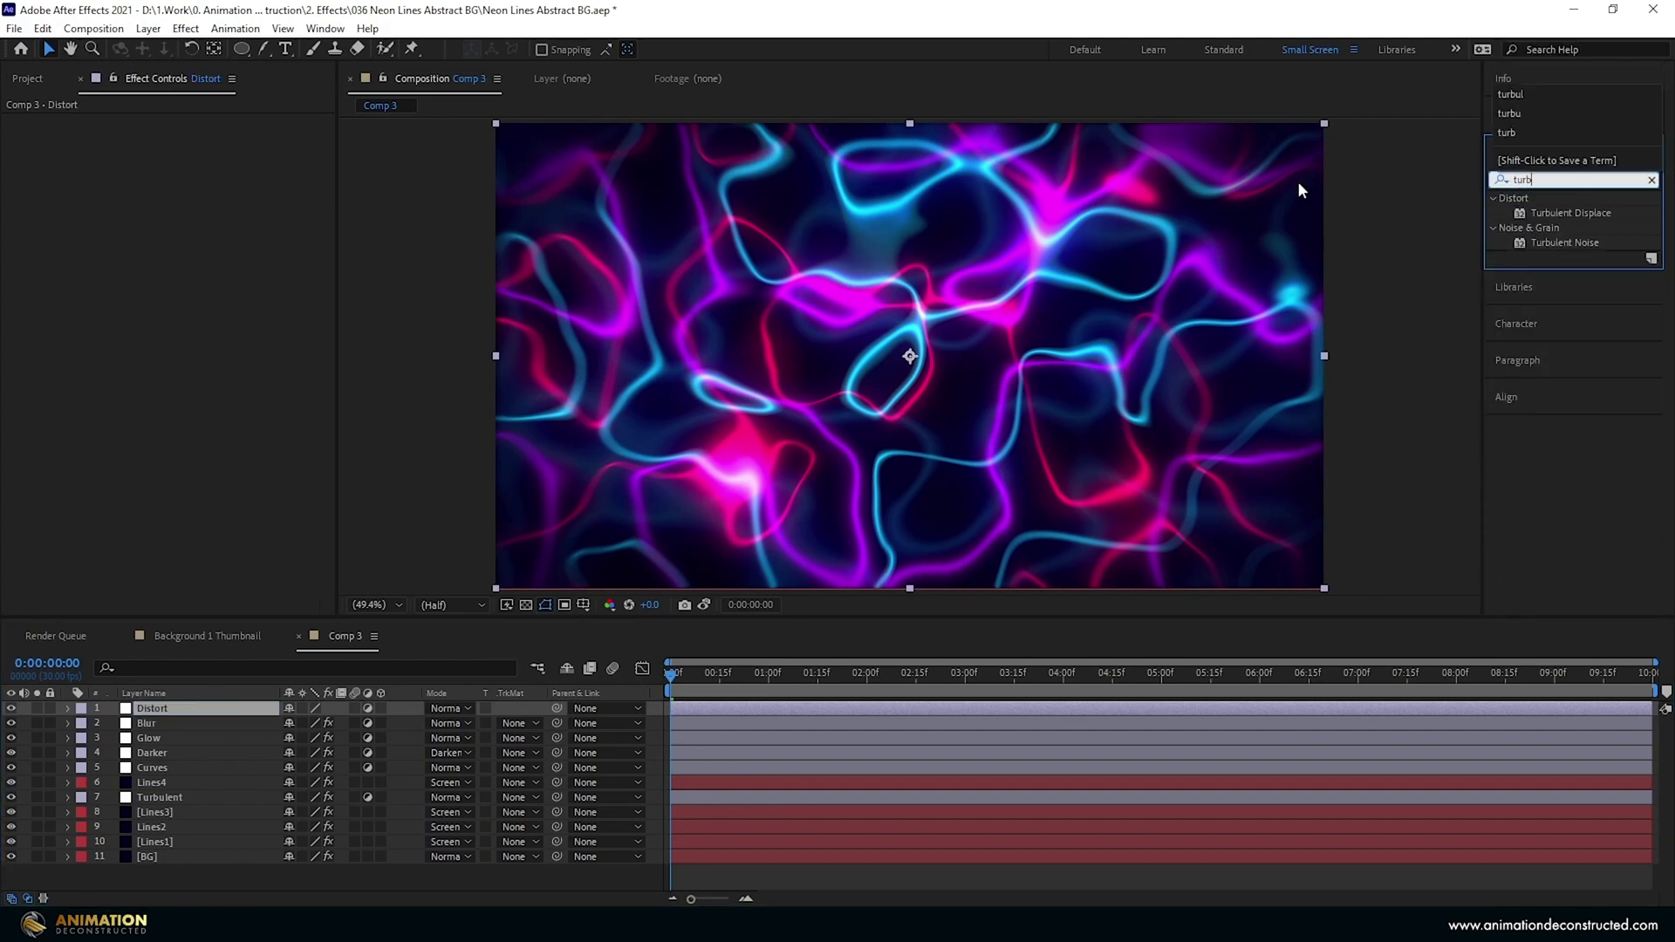
{"action": "double_click", "coordinate": [1578, 212]}
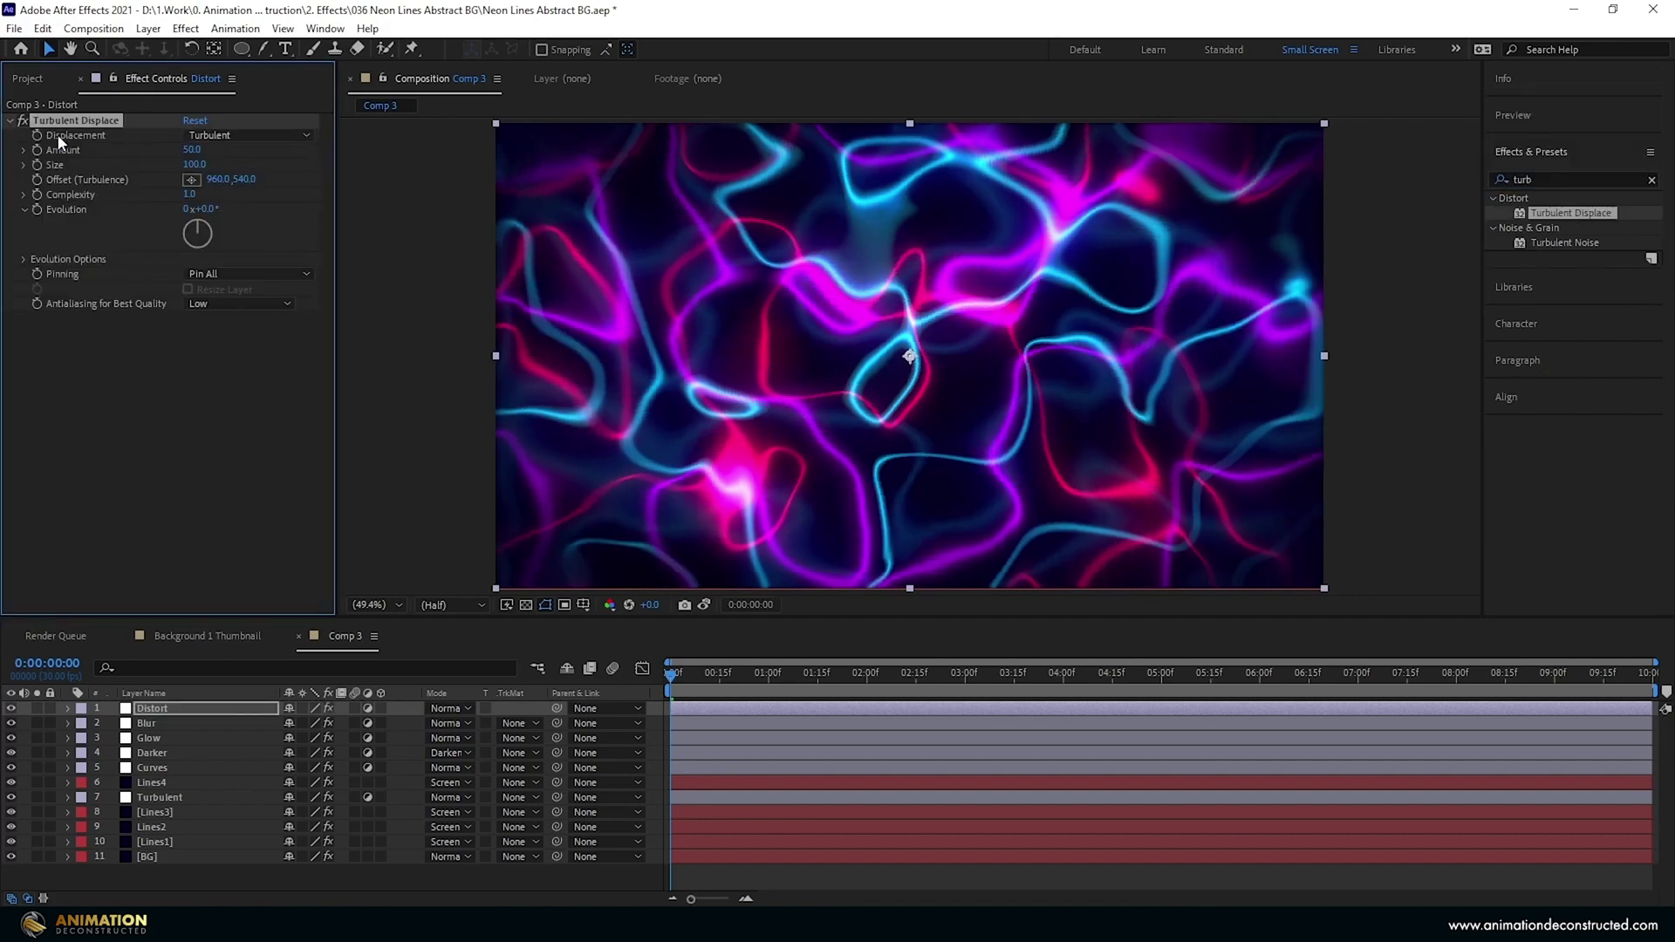
{"action": "left_click", "coordinate": [208, 135]}
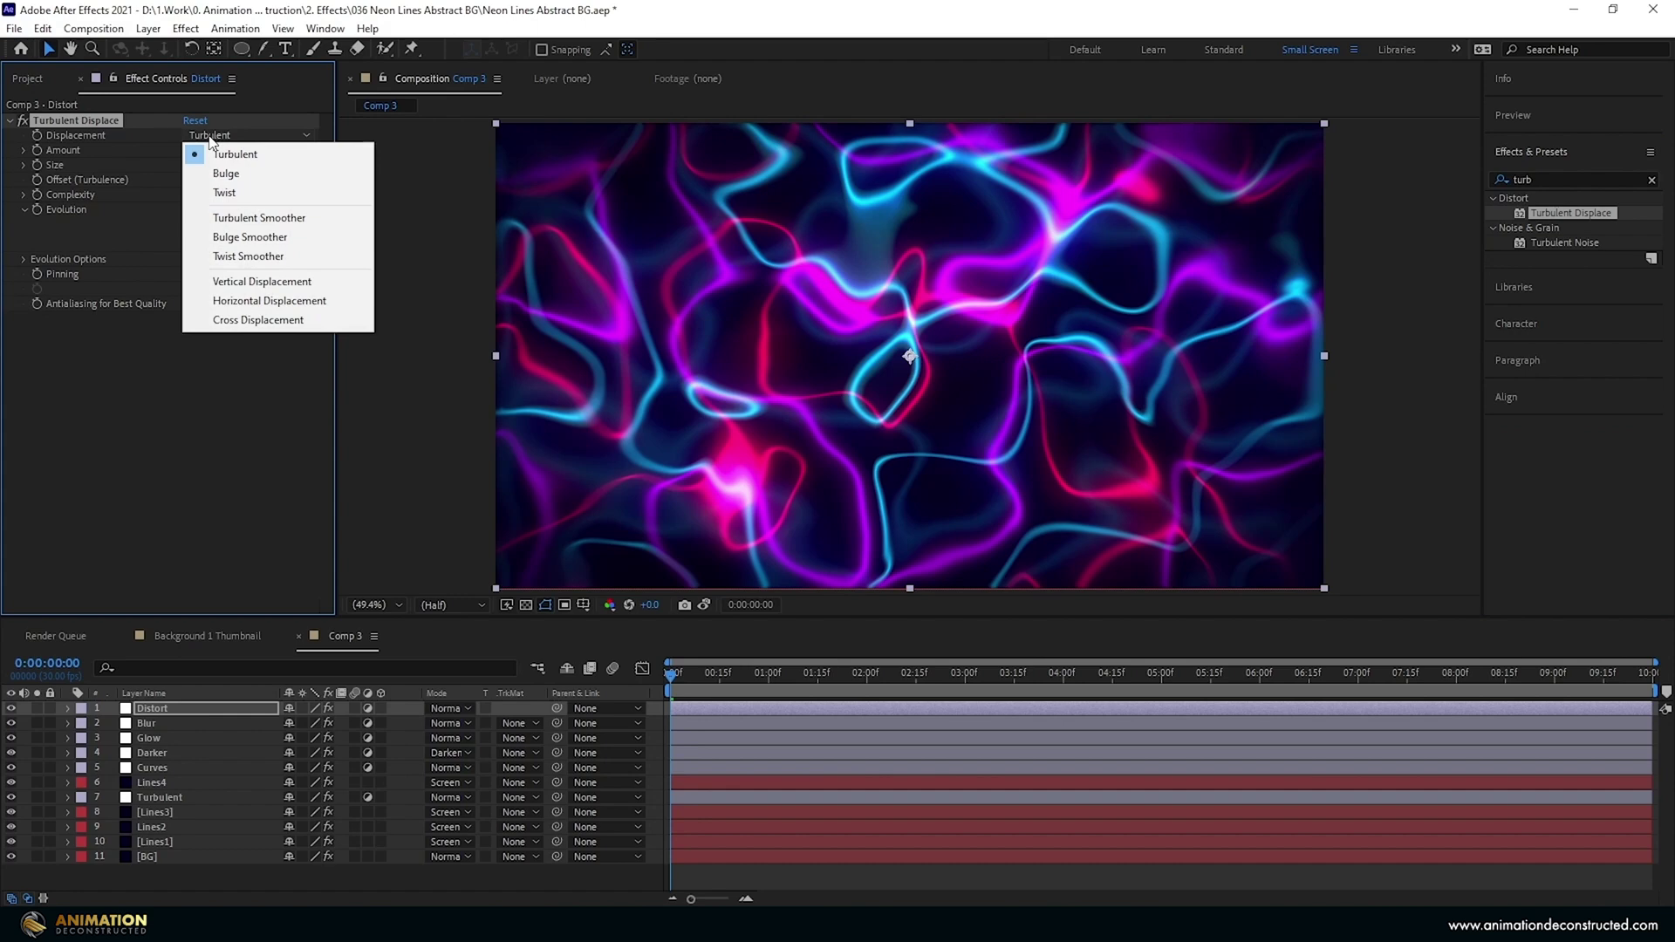
{"action": "left_click", "coordinate": [278, 218]}
{"action": "left_click_drag", "start_coordinate": [199, 150], "coordinate": [204, 150]}
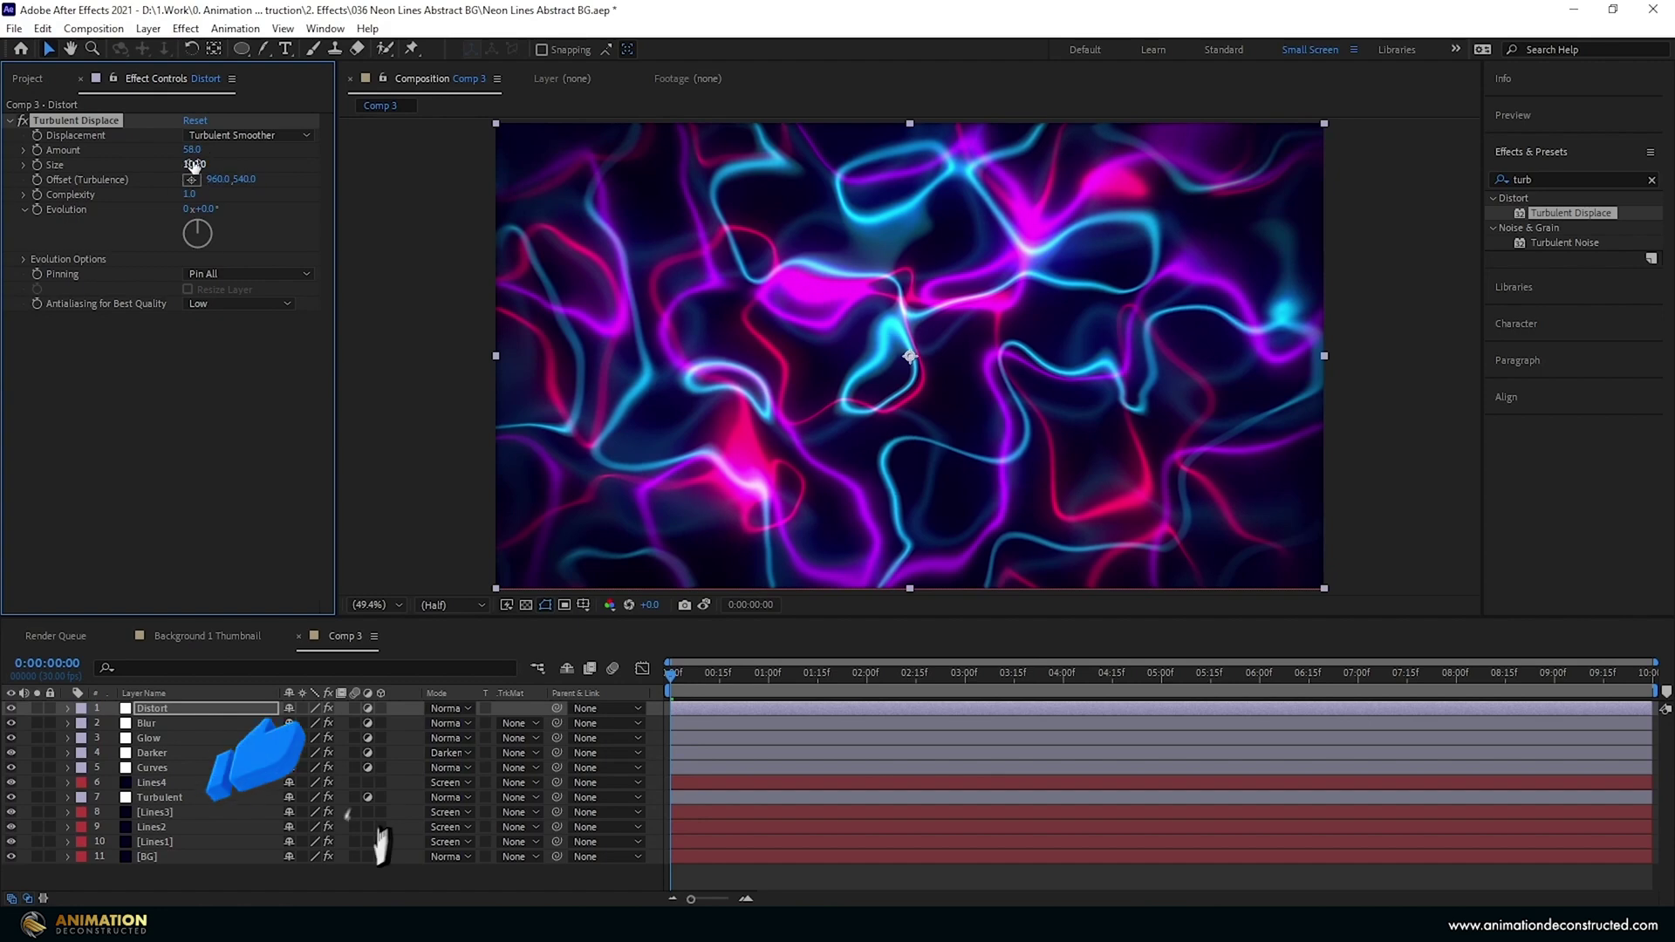
{"action": "left_click_drag", "start_coordinate": [192, 163], "coordinate": [189, 164]}
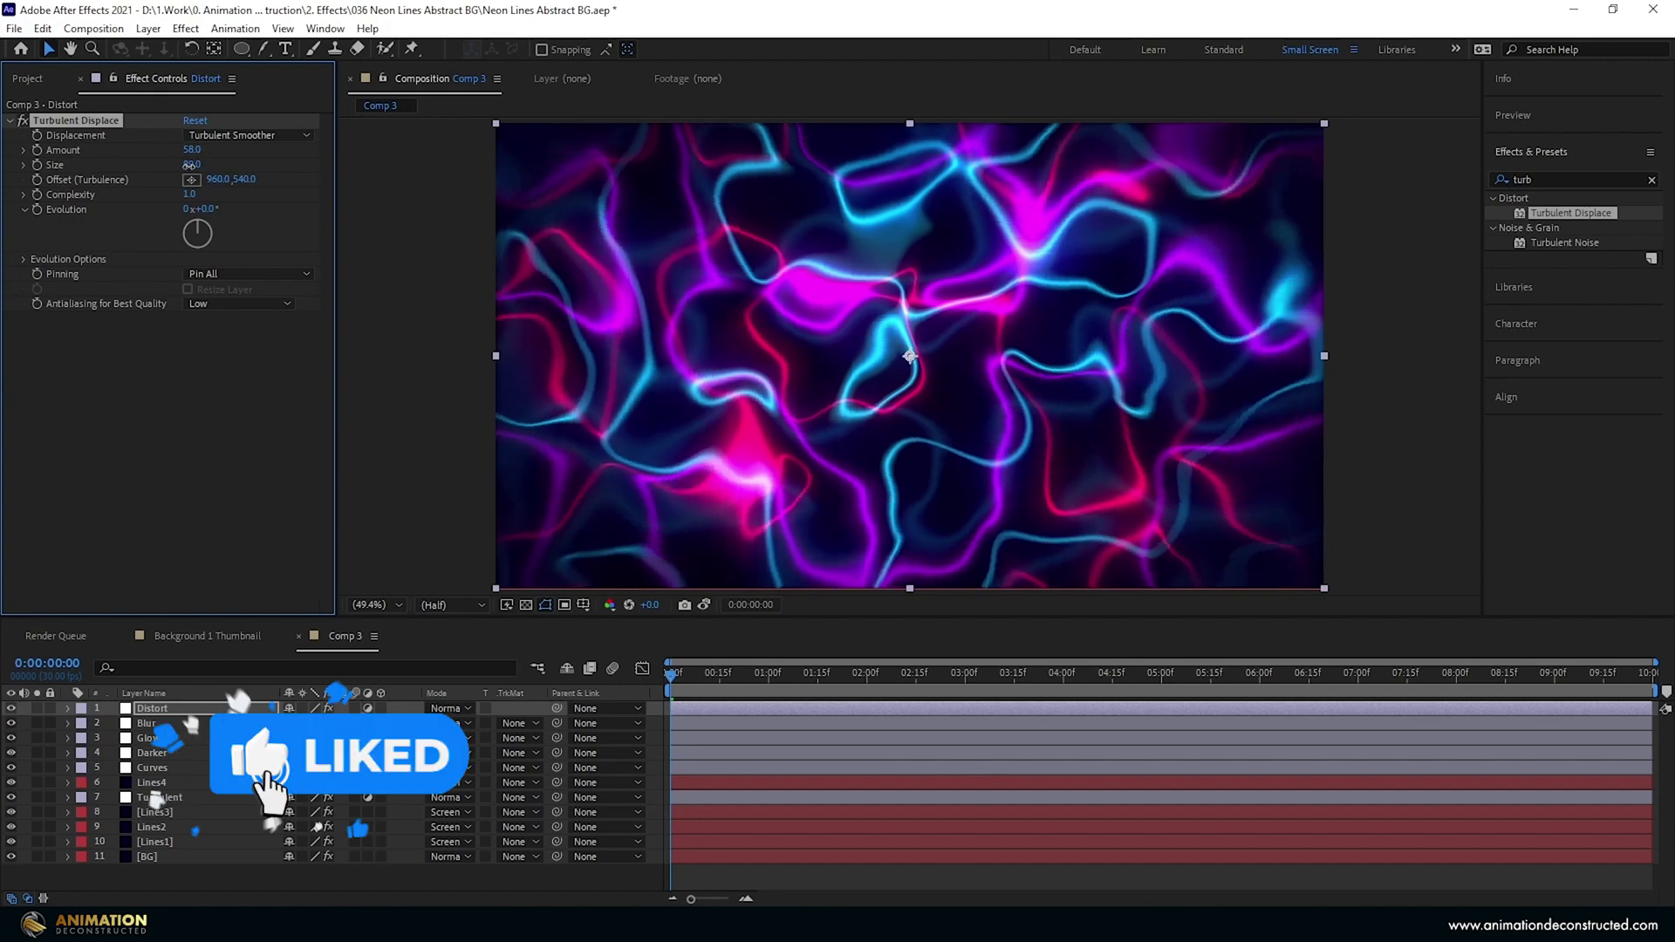
{"action": "key", "text": "Return"}
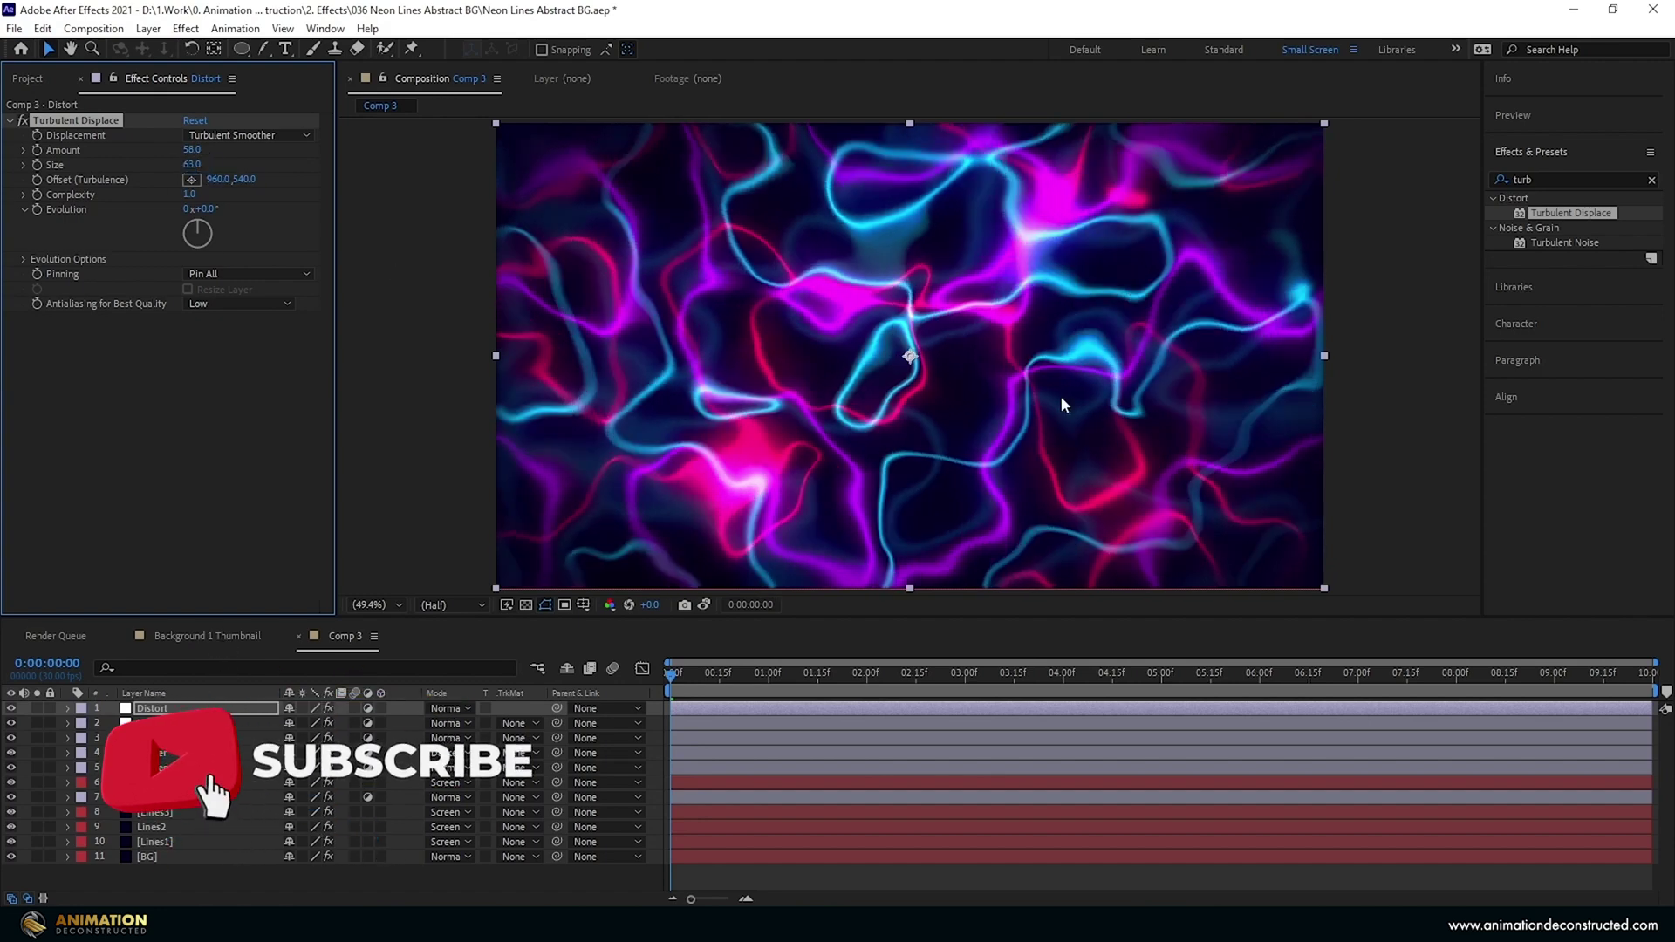
Step: Play back the Comp 3 neon lines preview from the start
{"action": "key", "text": "space"}
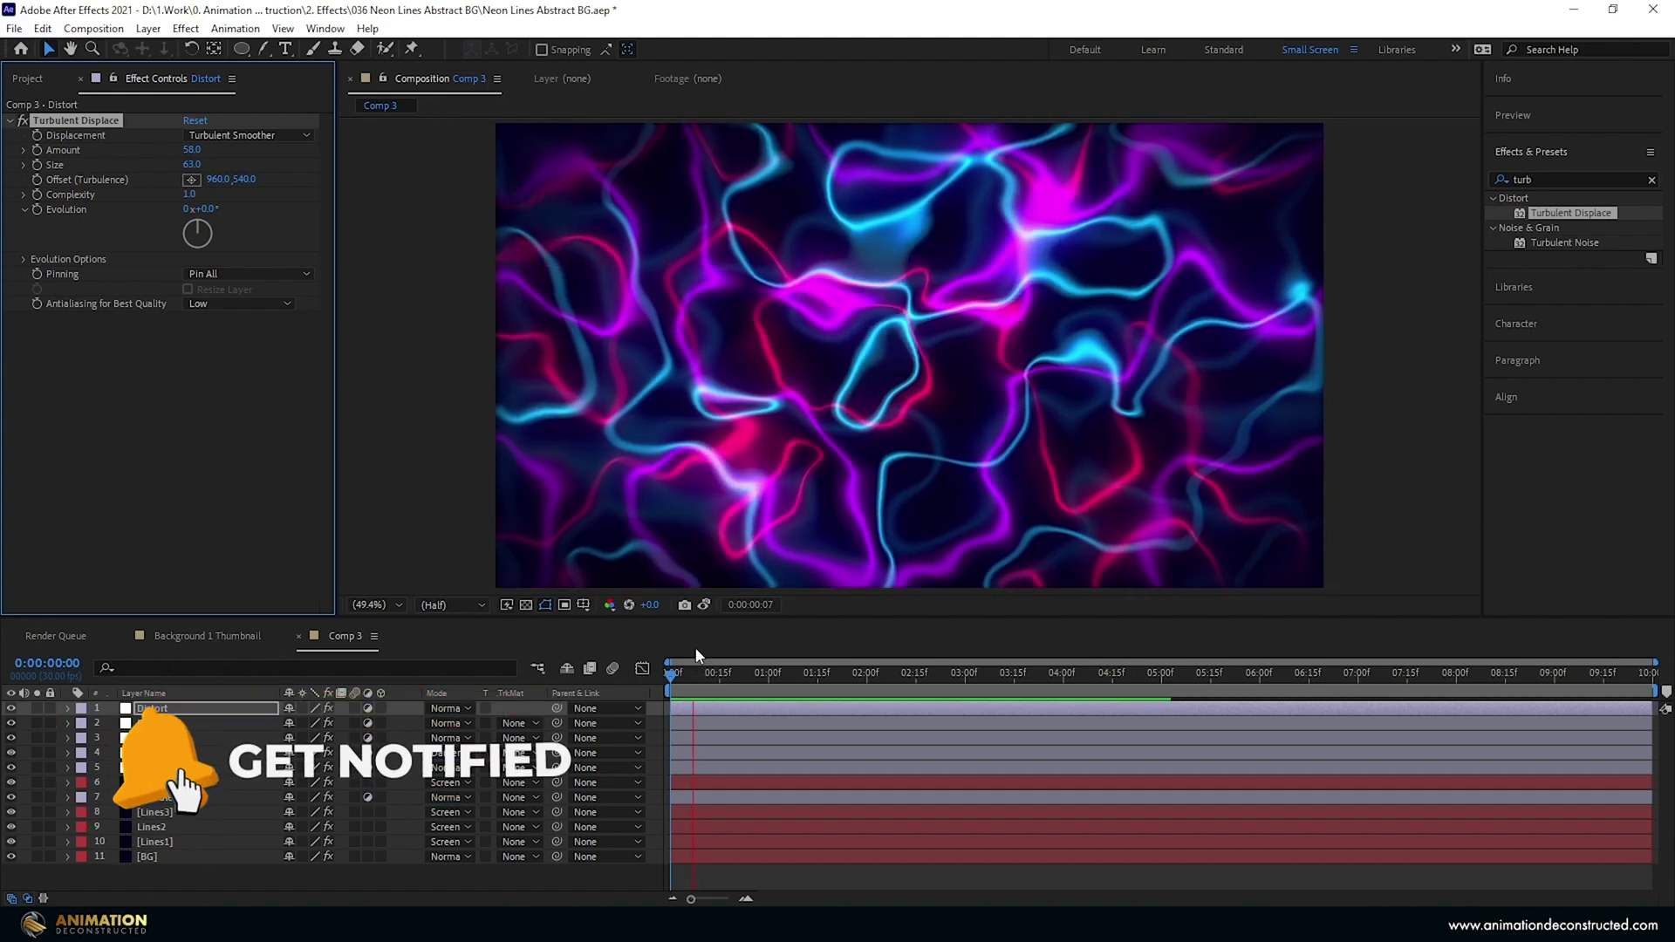